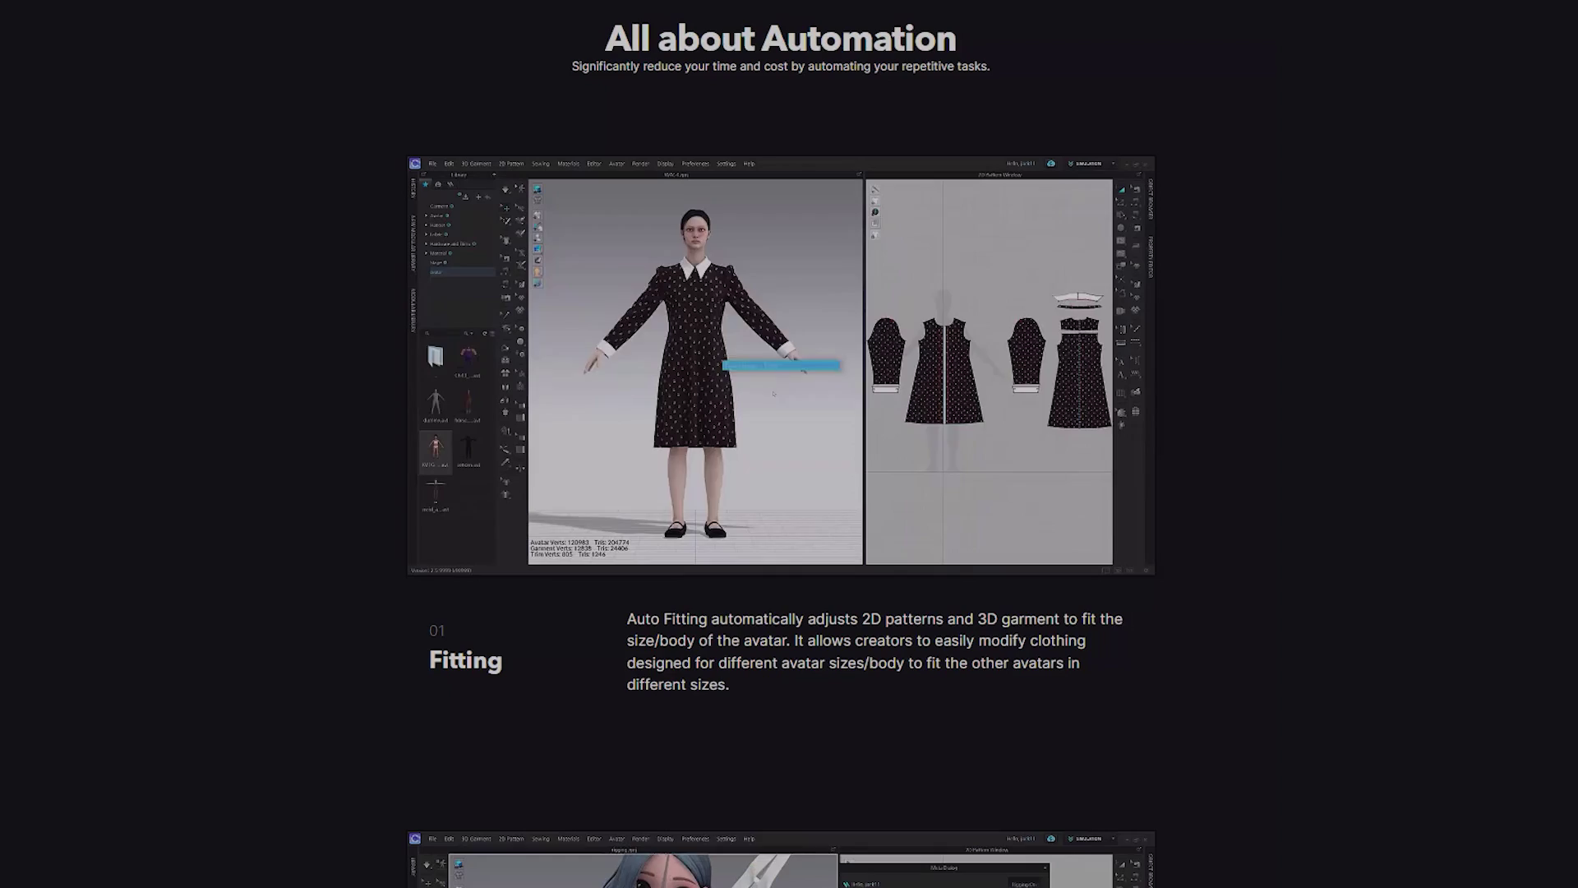
Step: Scroll the EveryWear feature page past Fitting, Rigging and Texture Baking to Level of Detail
scroll(781, 444, down, 7)
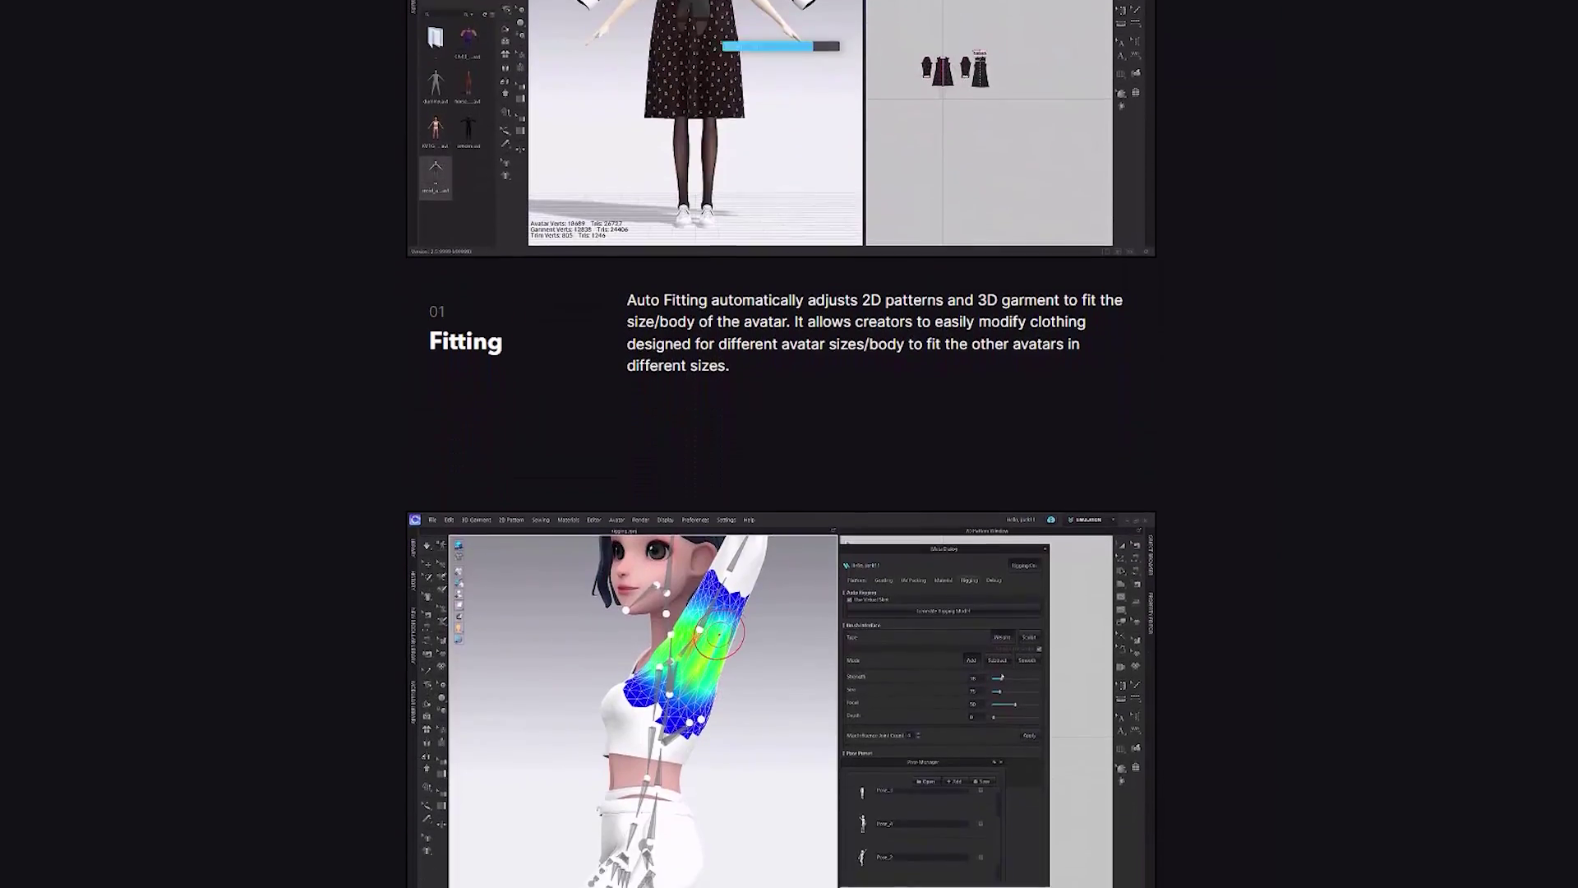
scroll(781, 444, down, 7)
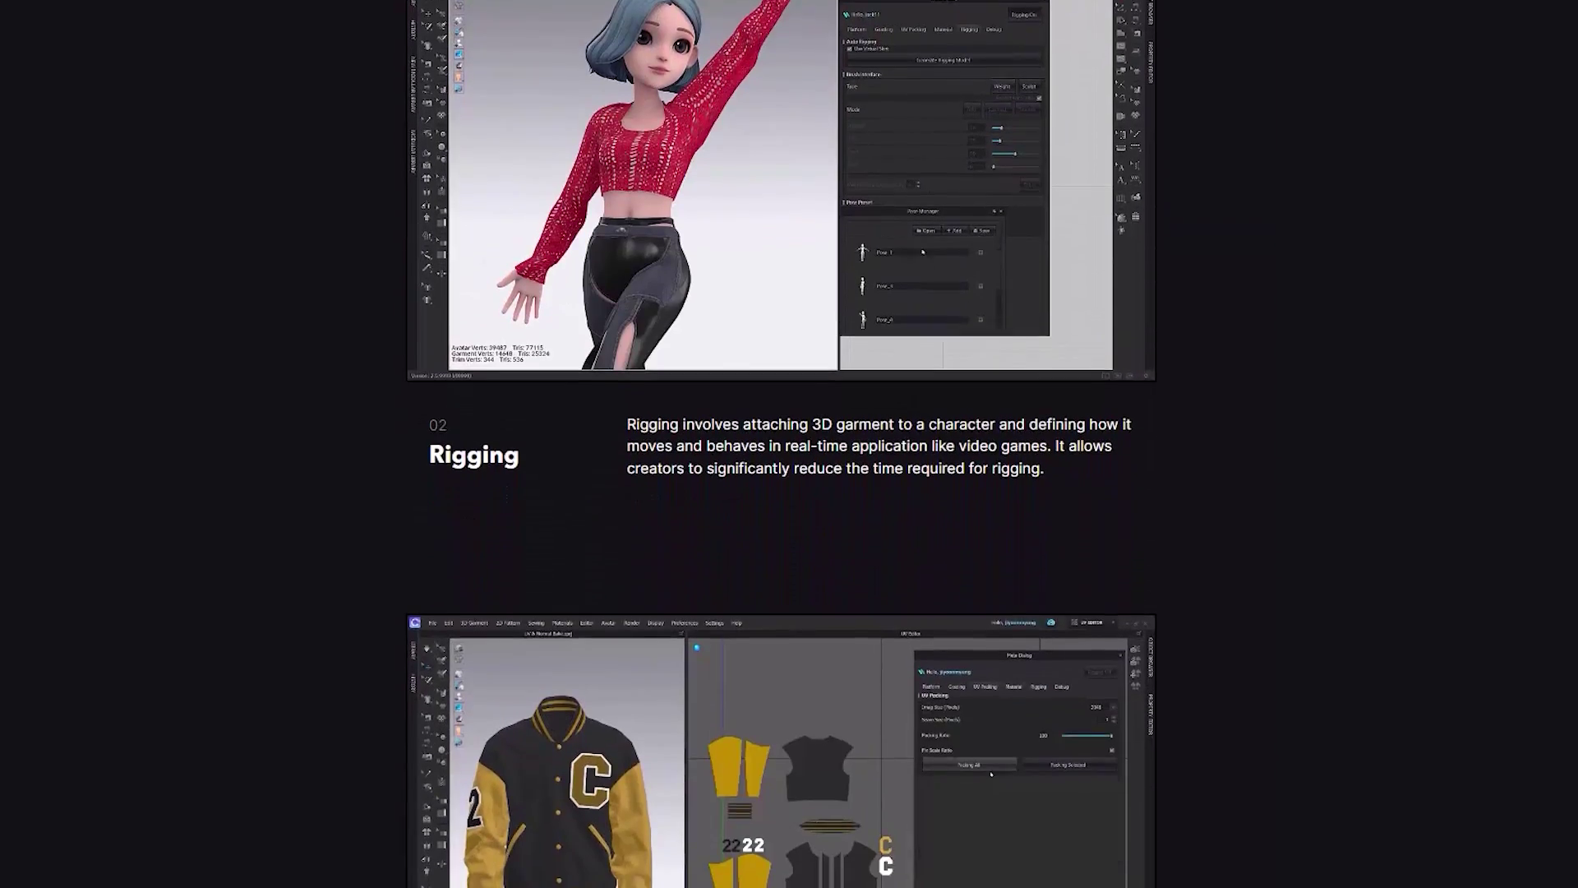
scroll(789, 444, down, 7)
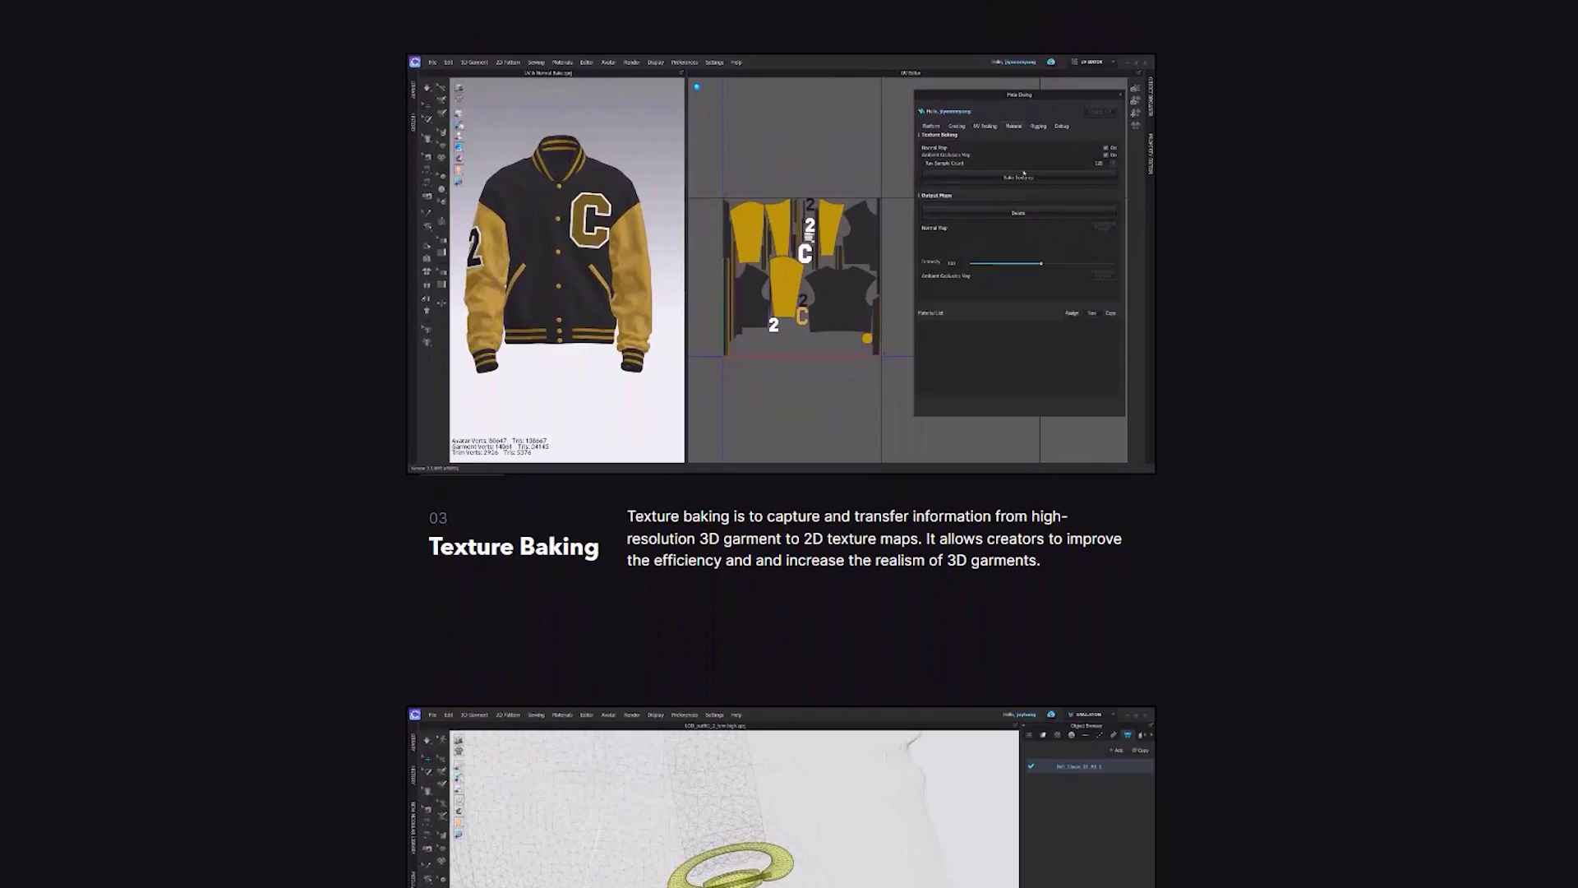
scroll(789, 444, down, 3)
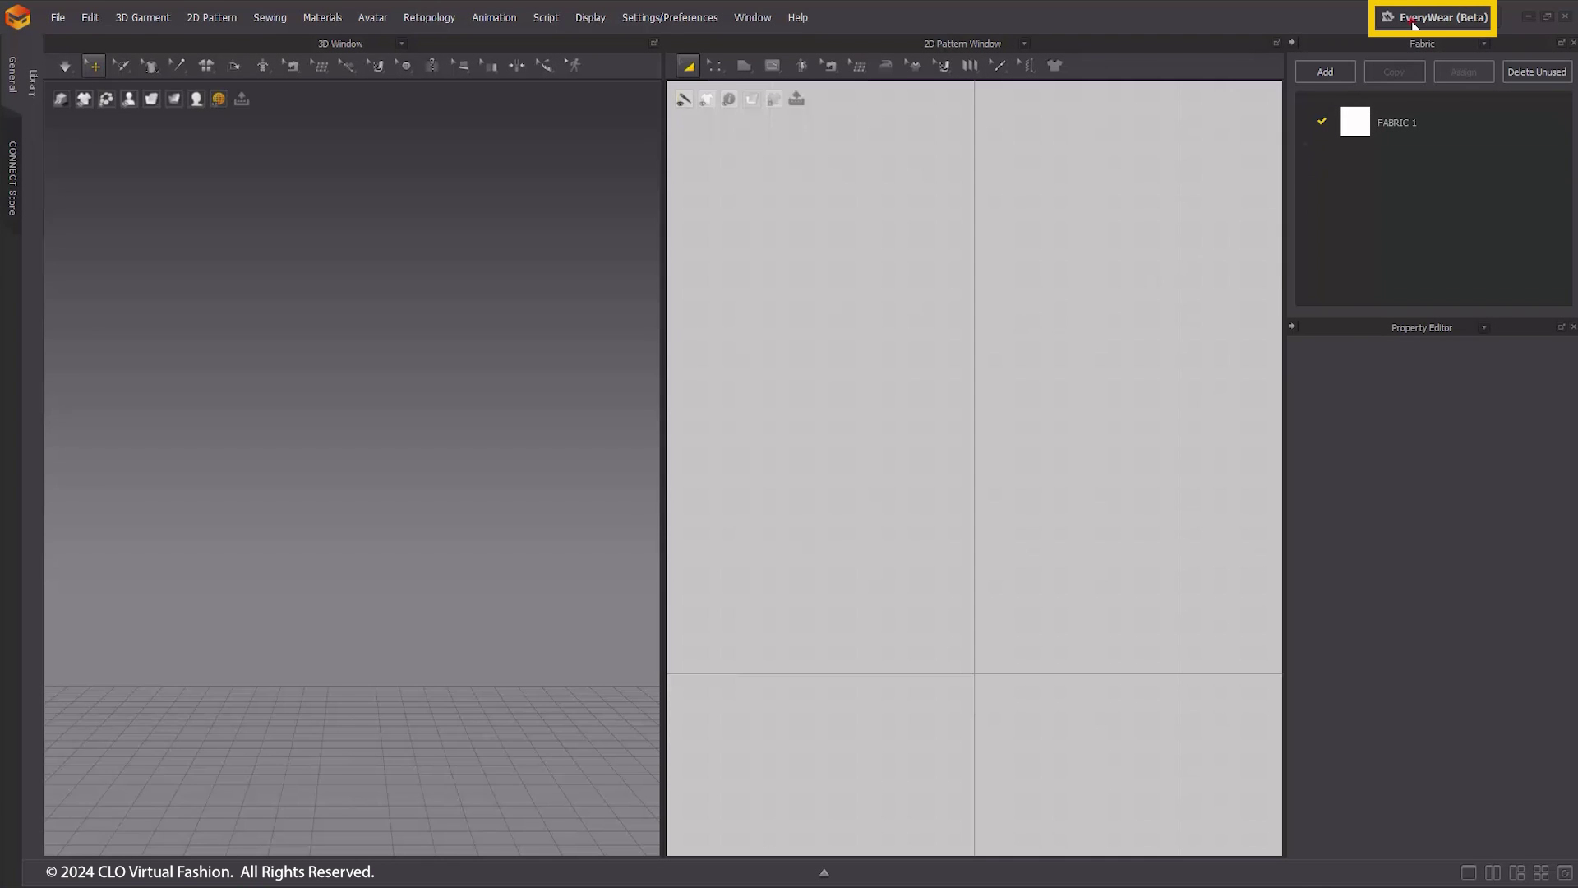
Step: Open the EveryWear (Beta) panel and check the Material and Garment tabs, ending on Material
click(1414, 24)
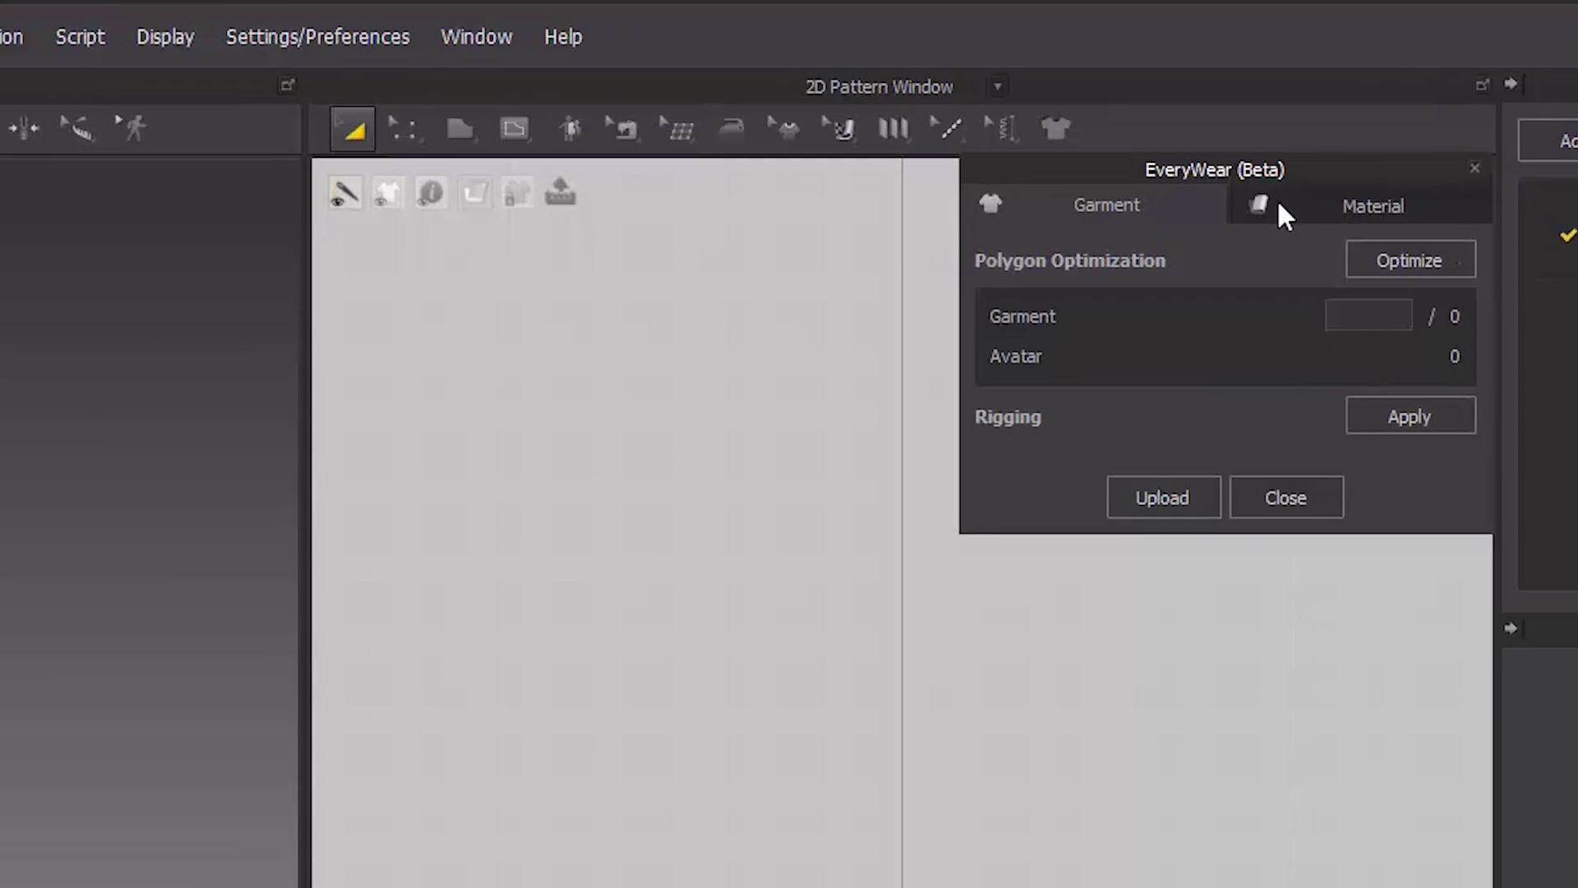
click(1184, 105)
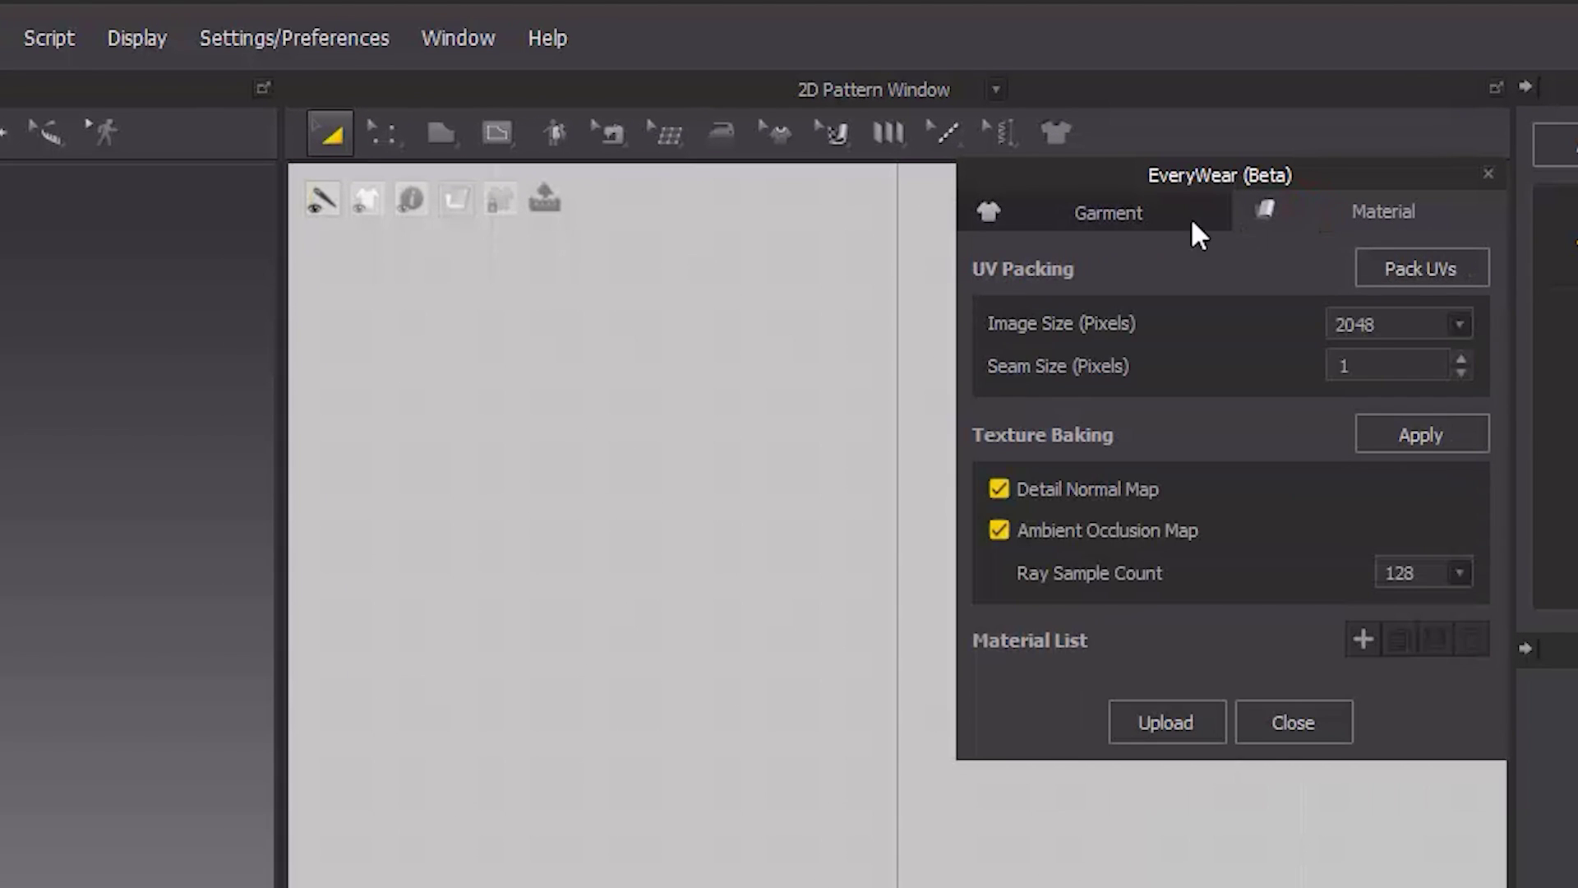
click(1153, 213)
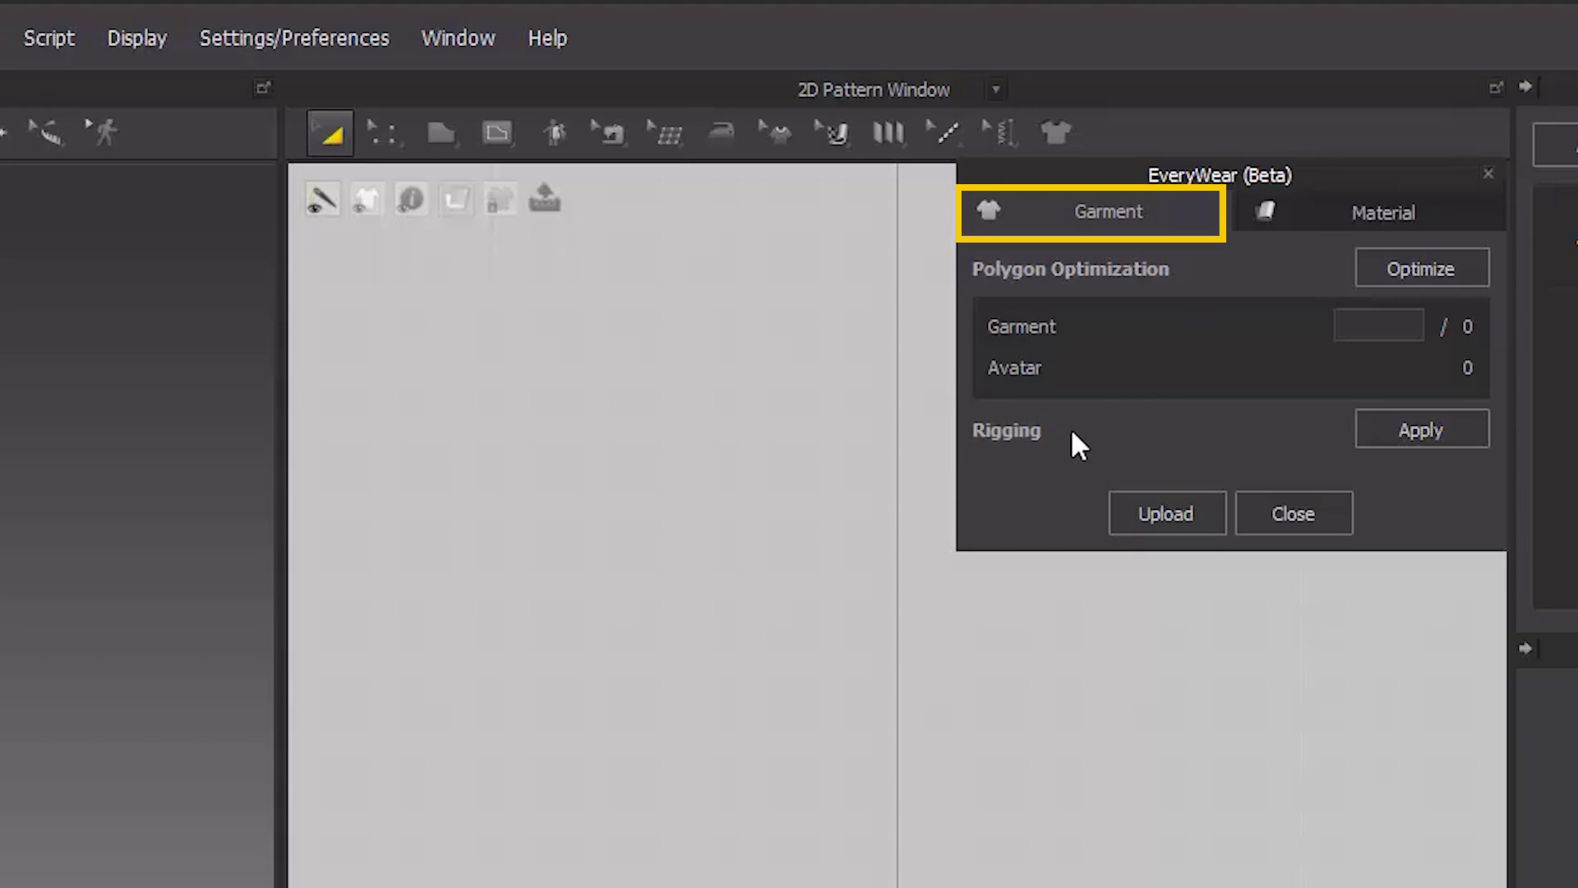
click(1322, 222)
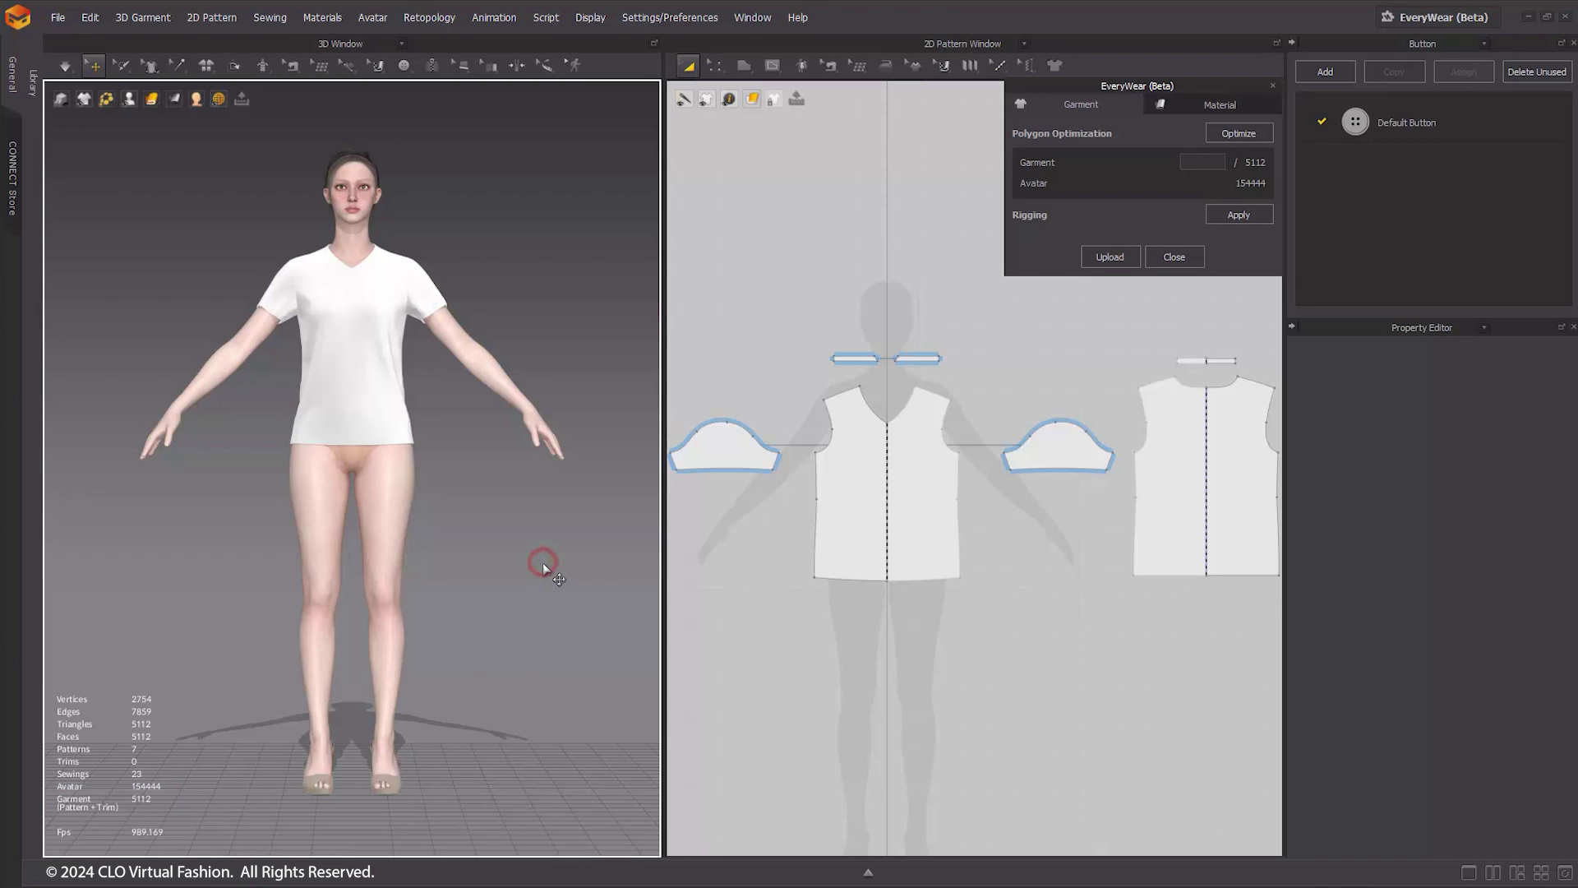
Step: Show the T-shirt as a wireframe mesh and zoom in on the avatar's torso
key(alt+5)
scroll(405, 342, up, 4)
middle_drag(405, 342, 384, 549)
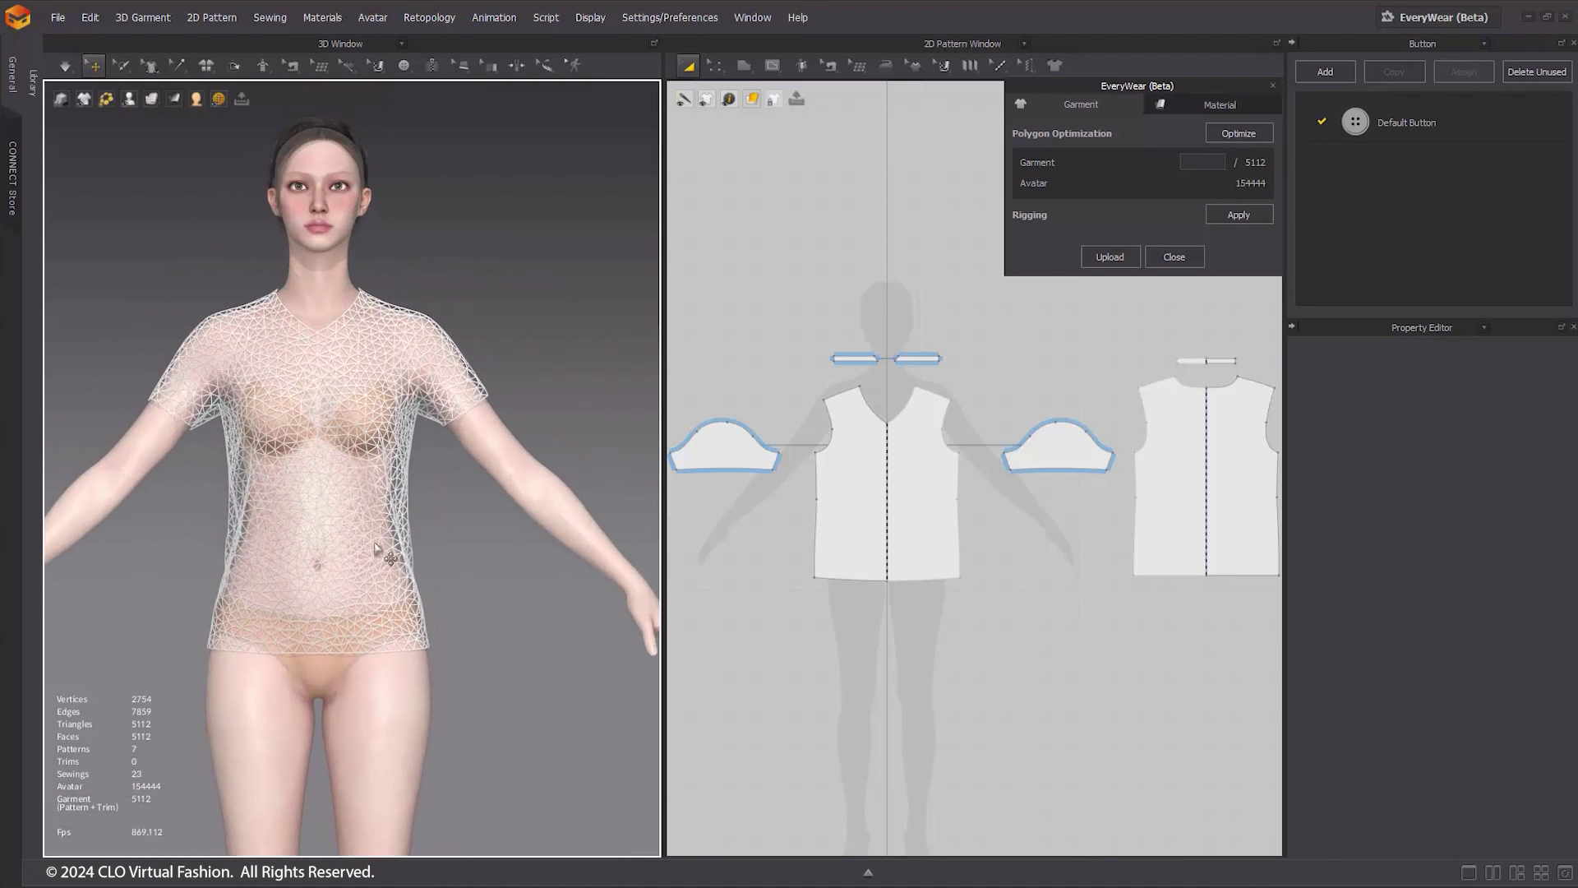
scroll(391, 545, up, 3)
Step: Optimize the T-shirt mesh to a 2500-polygon garment target, leaving 2404 polygons
click(1200, 163)
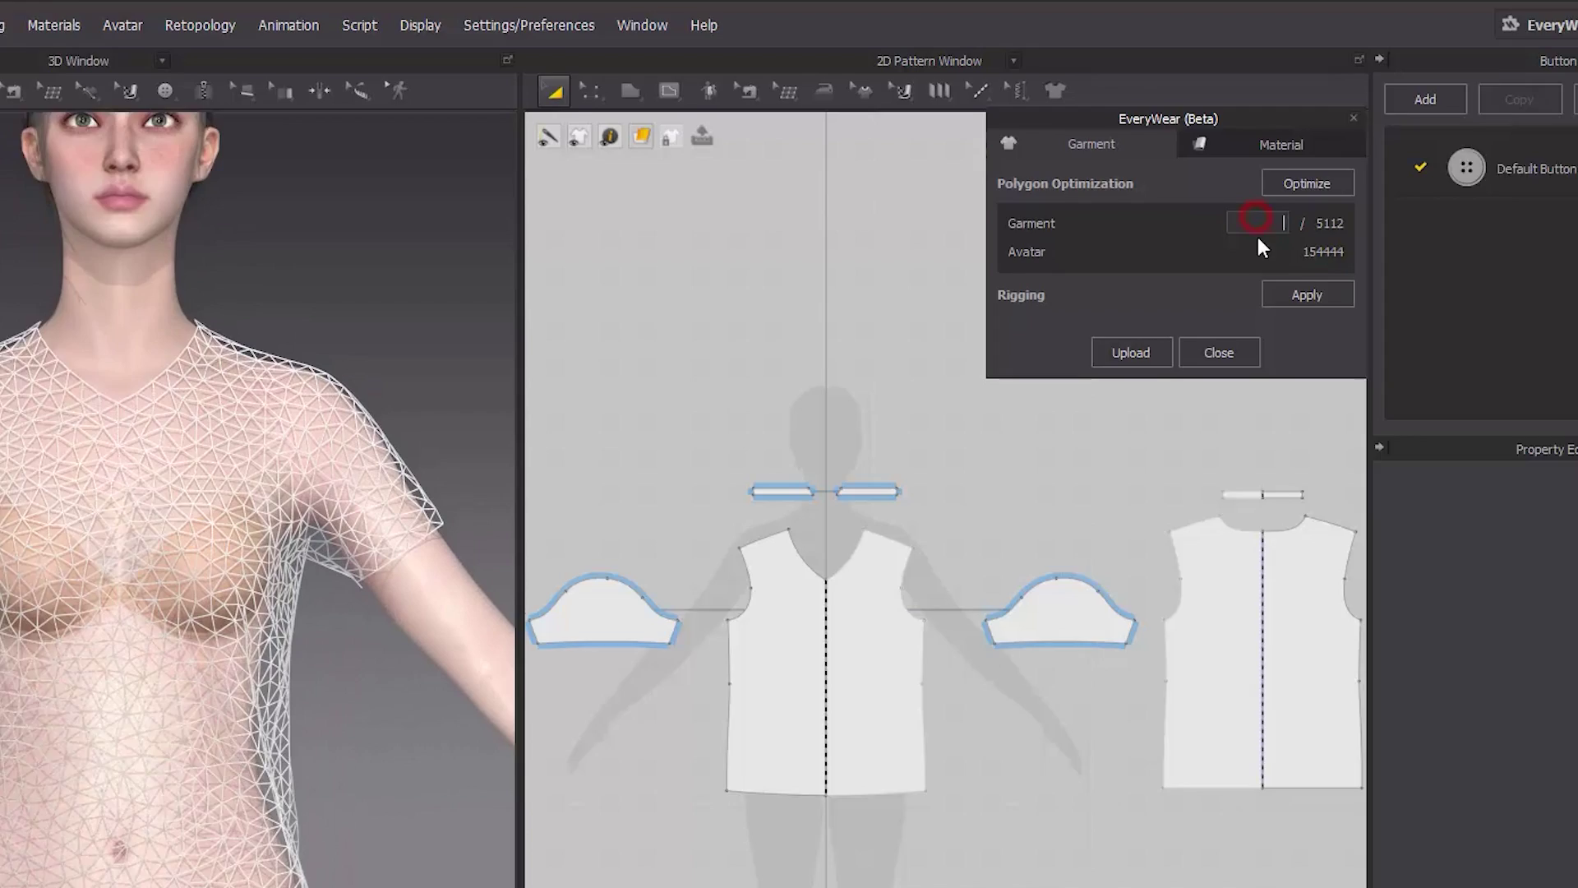
text(2500)
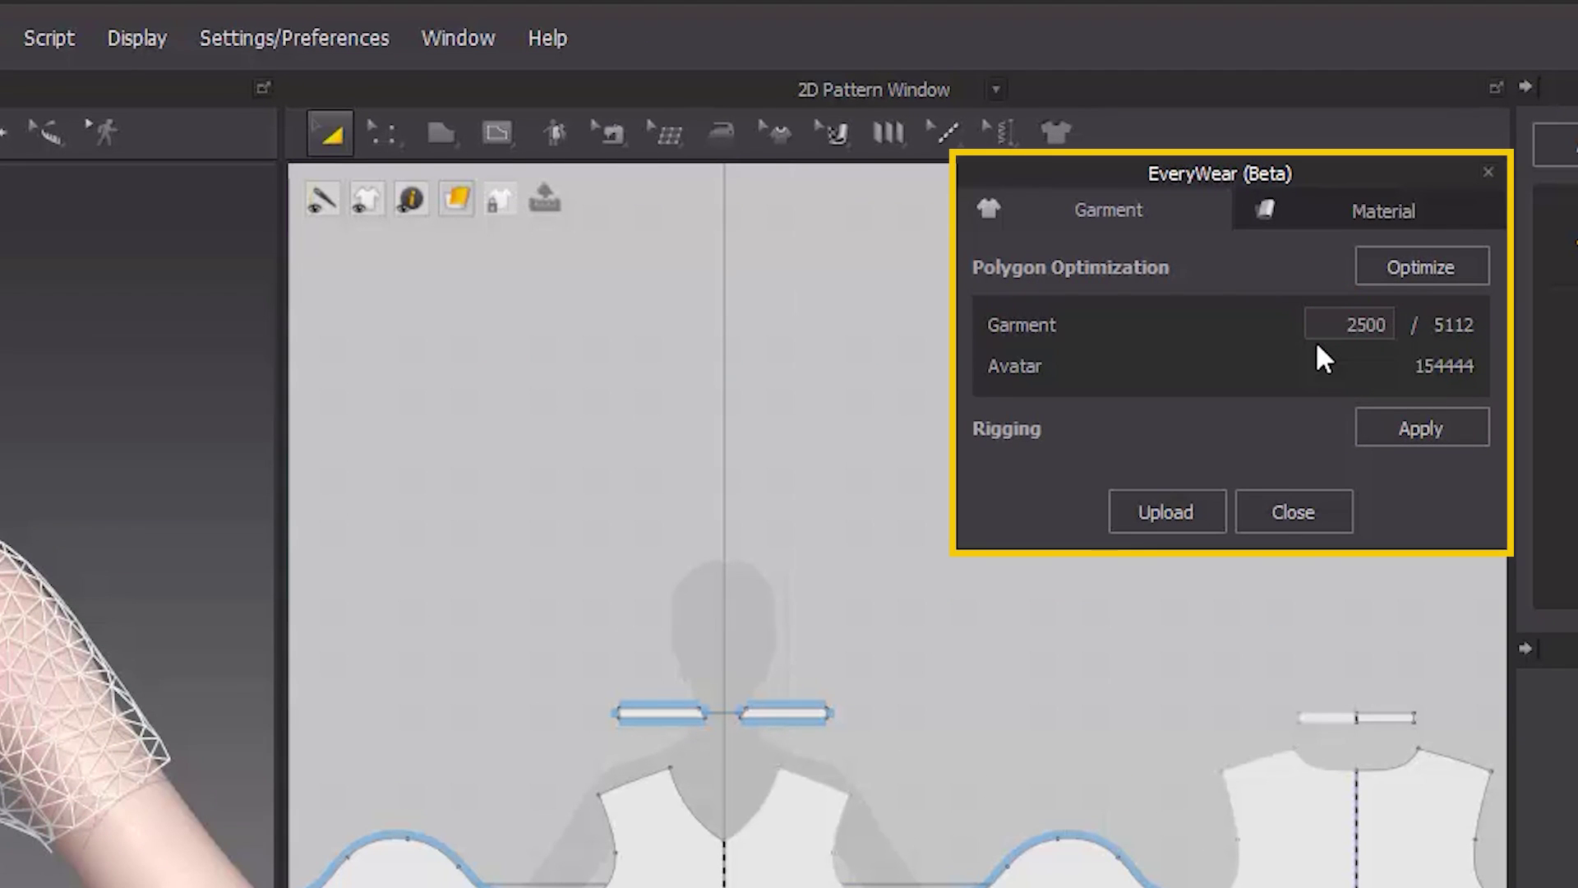
click(1420, 263)
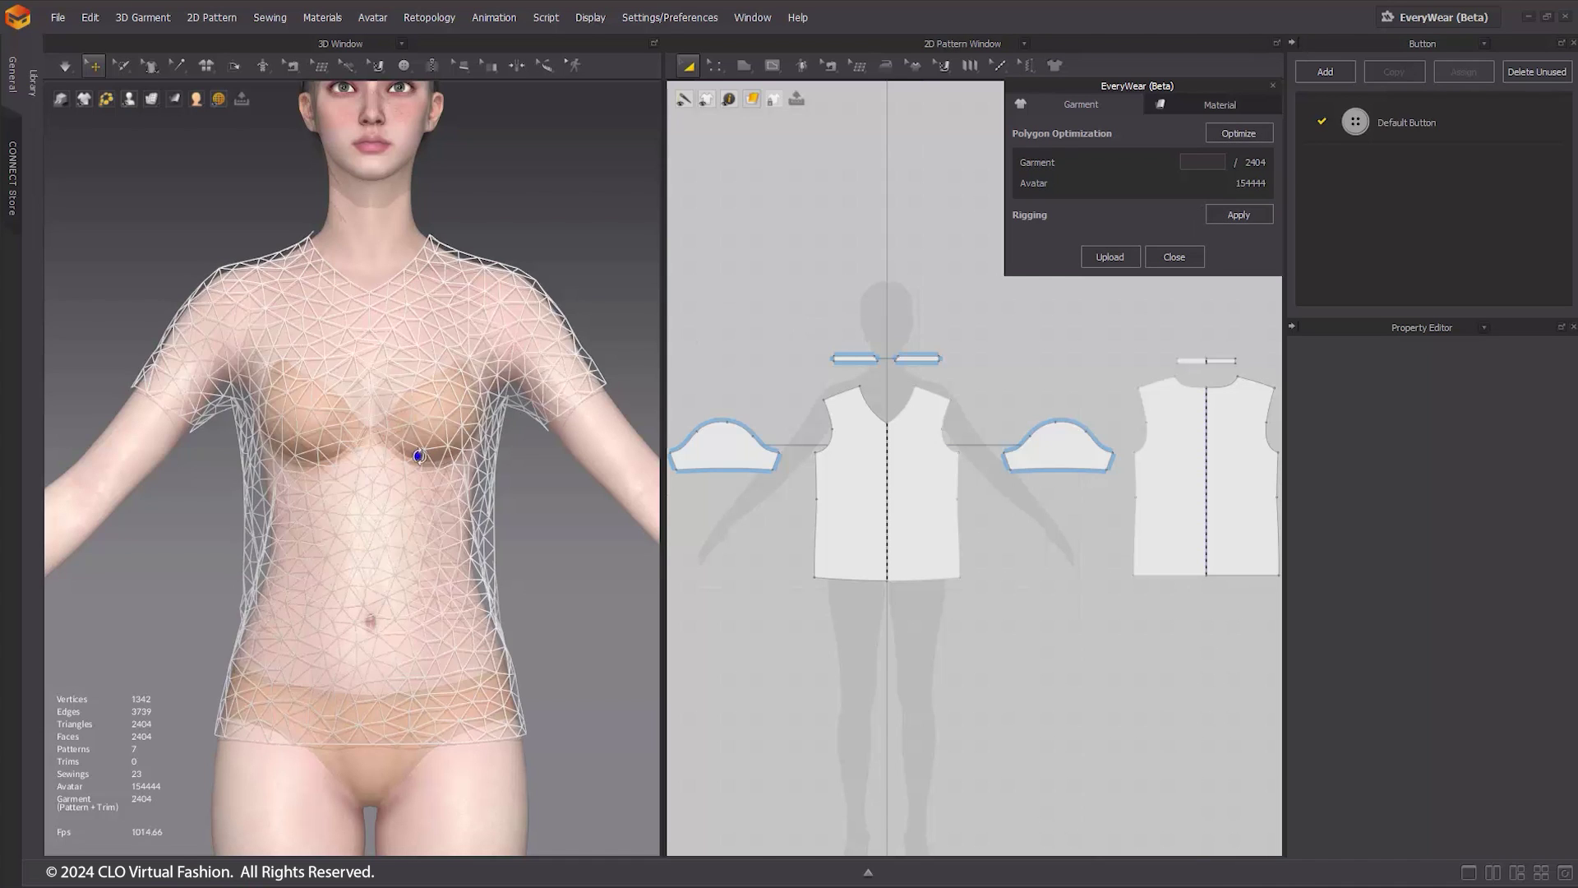
right_drag(416, 450, 517, 521)
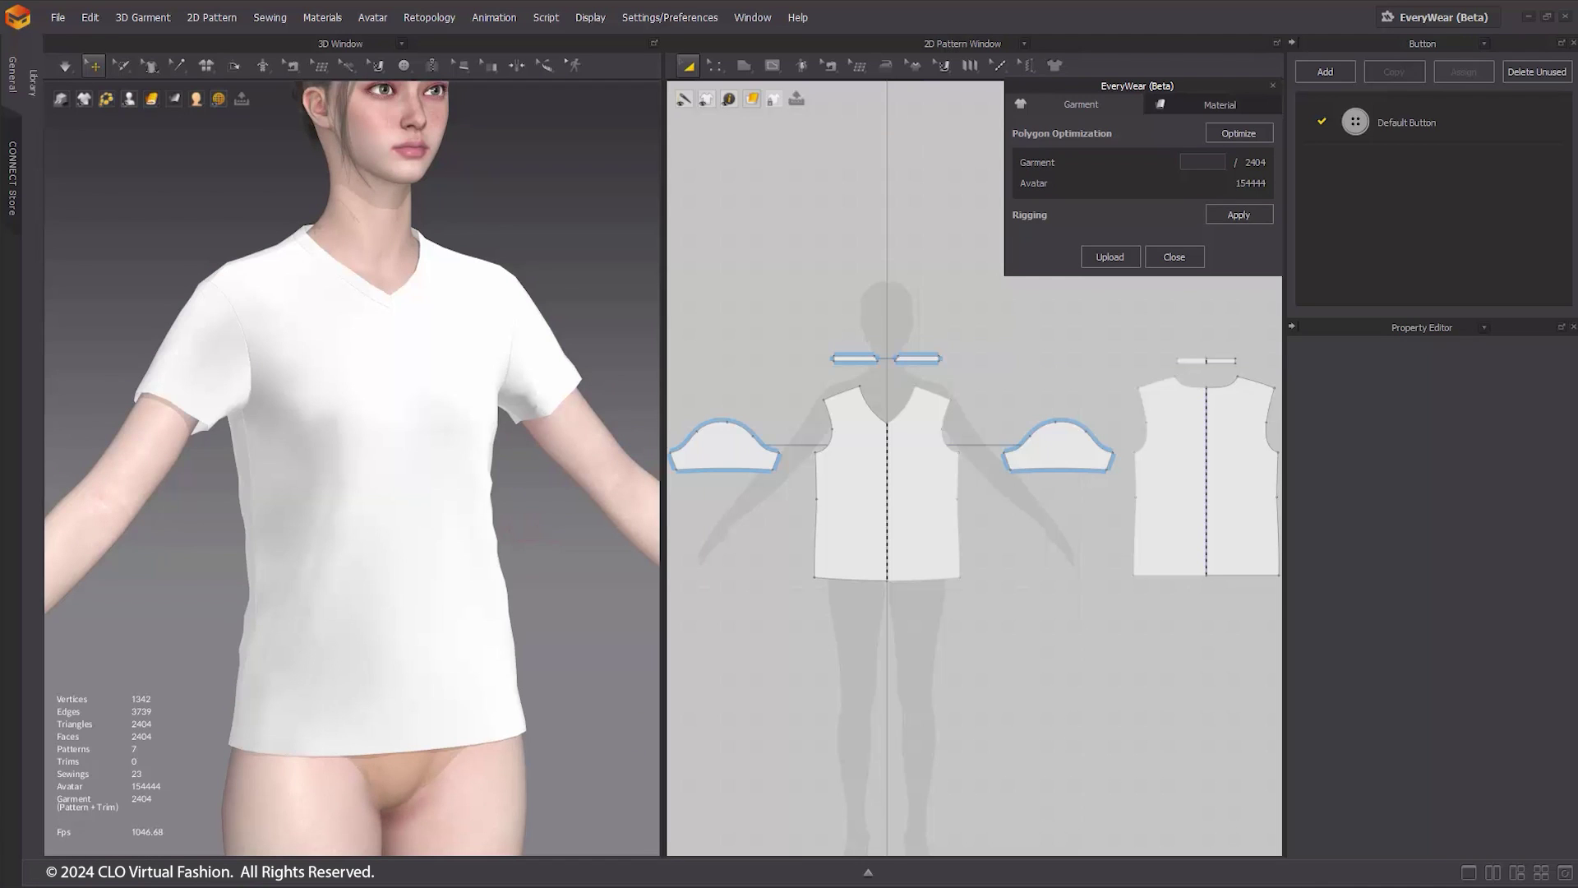
drag(407, 66, 424, 124)
Step: Place a button on the T-shirt's chest and select the Default Button
click(397, 384)
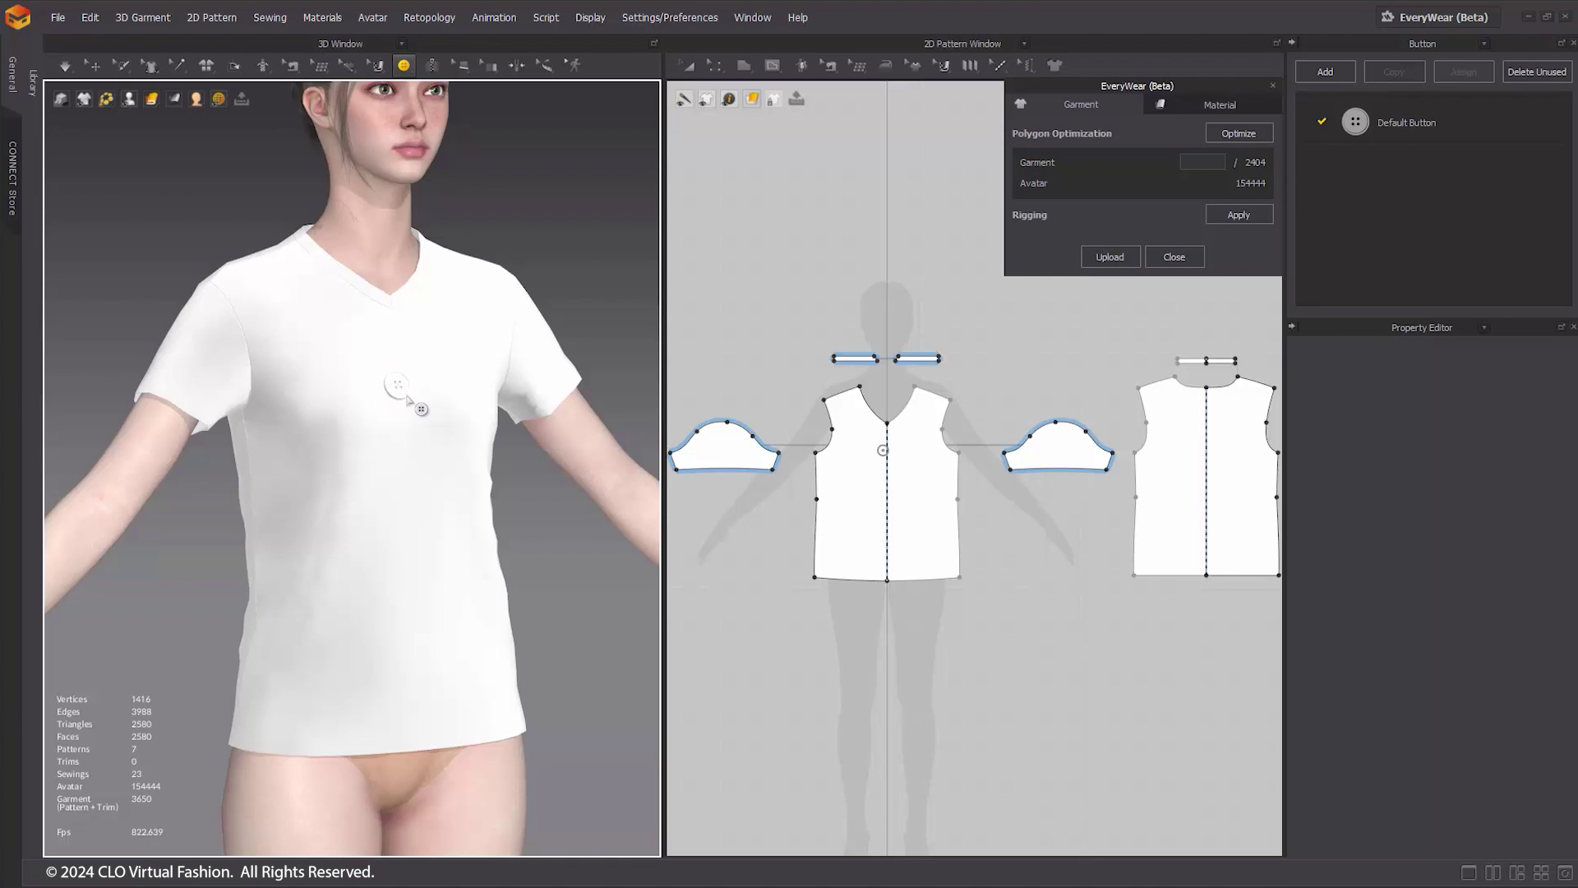
scroll(411, 402, up, 10)
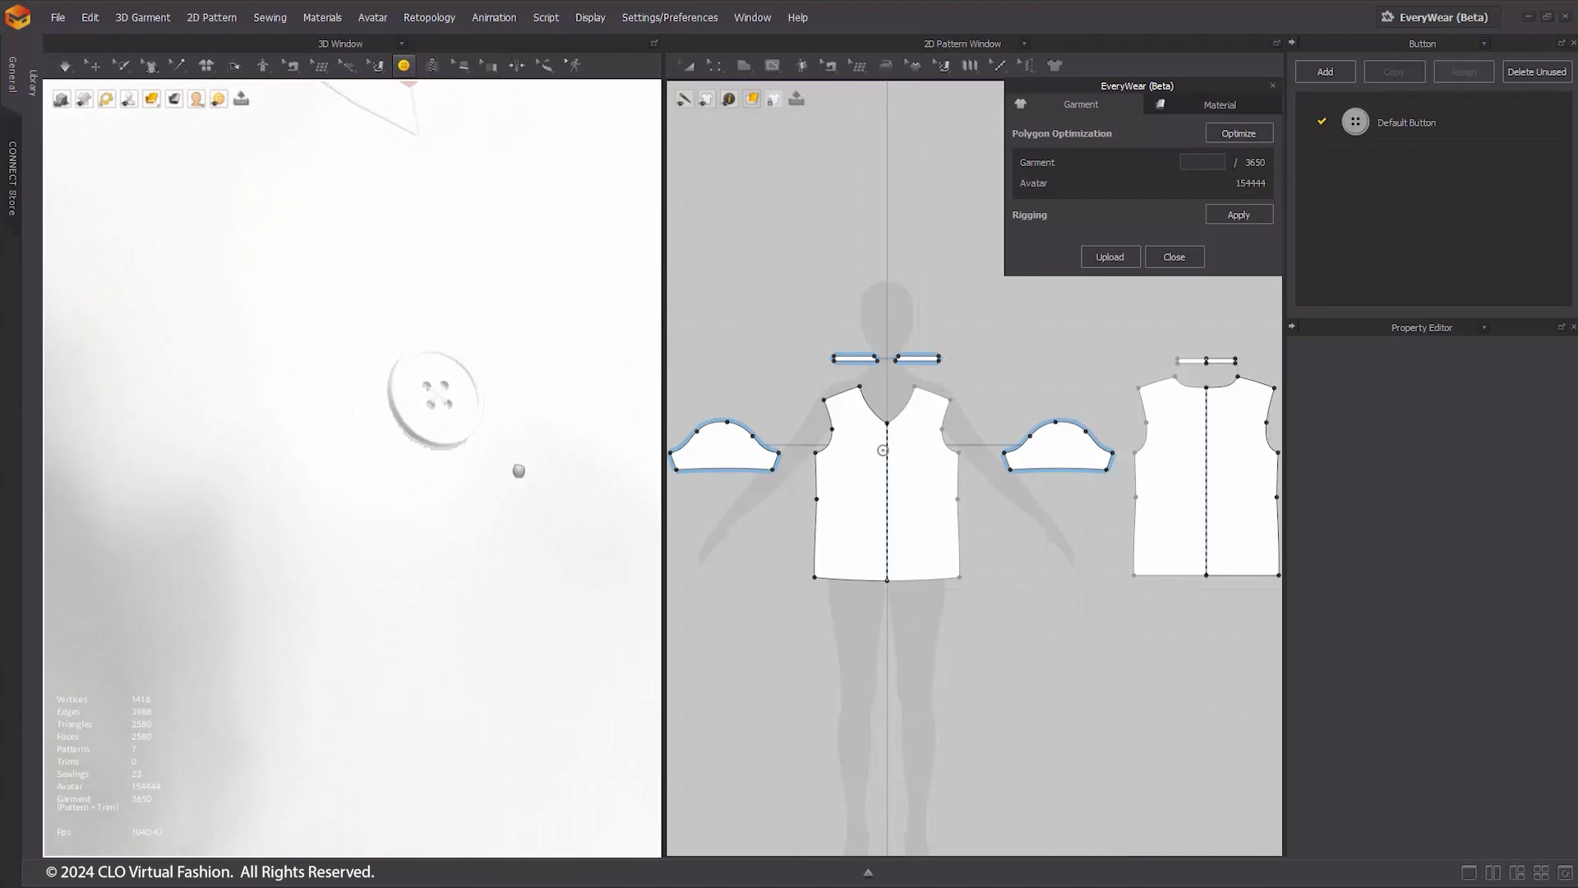
scroll(468, 522, up, 4)
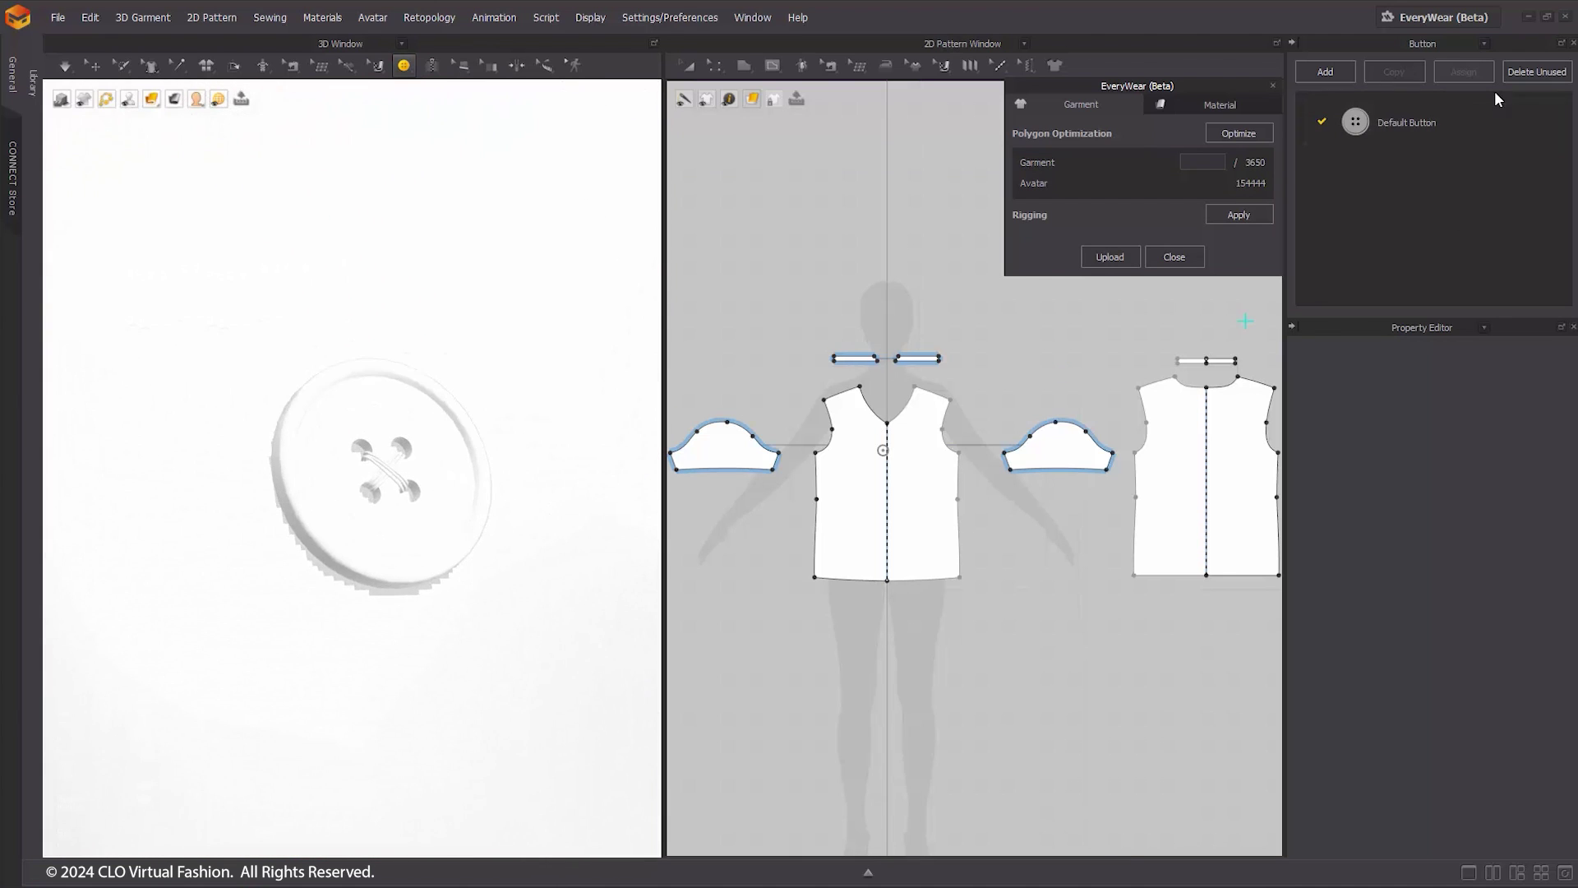
click(1459, 112)
Step: Lower the button's Polygon Optimization Count to 600, then 300, then 200
scroll(1408, 673, down, 3)
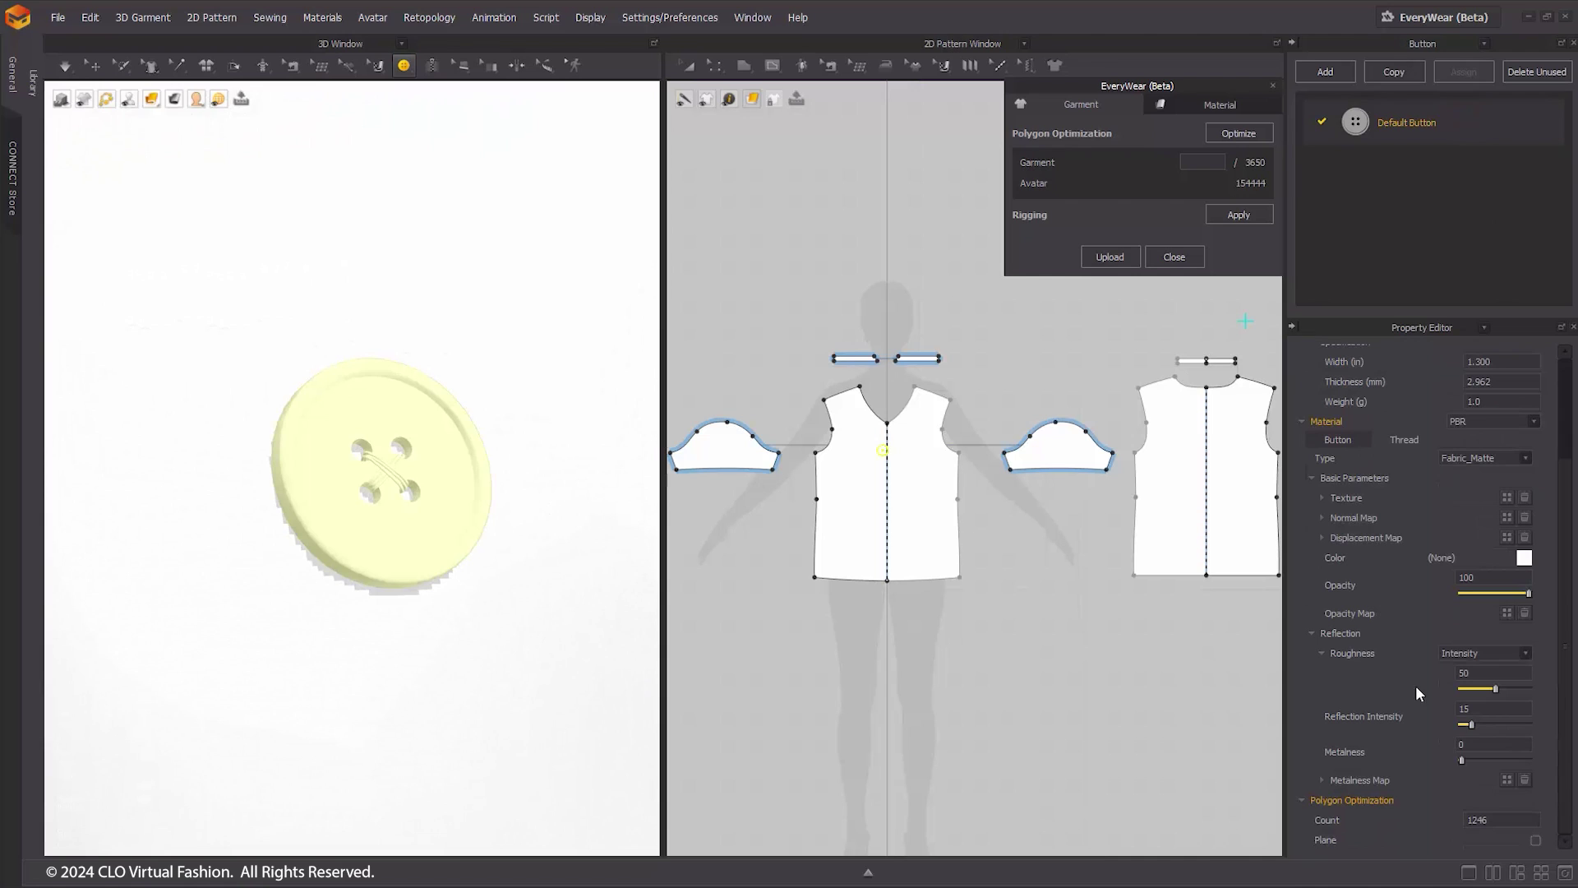
double_click(1495, 820)
text(600)
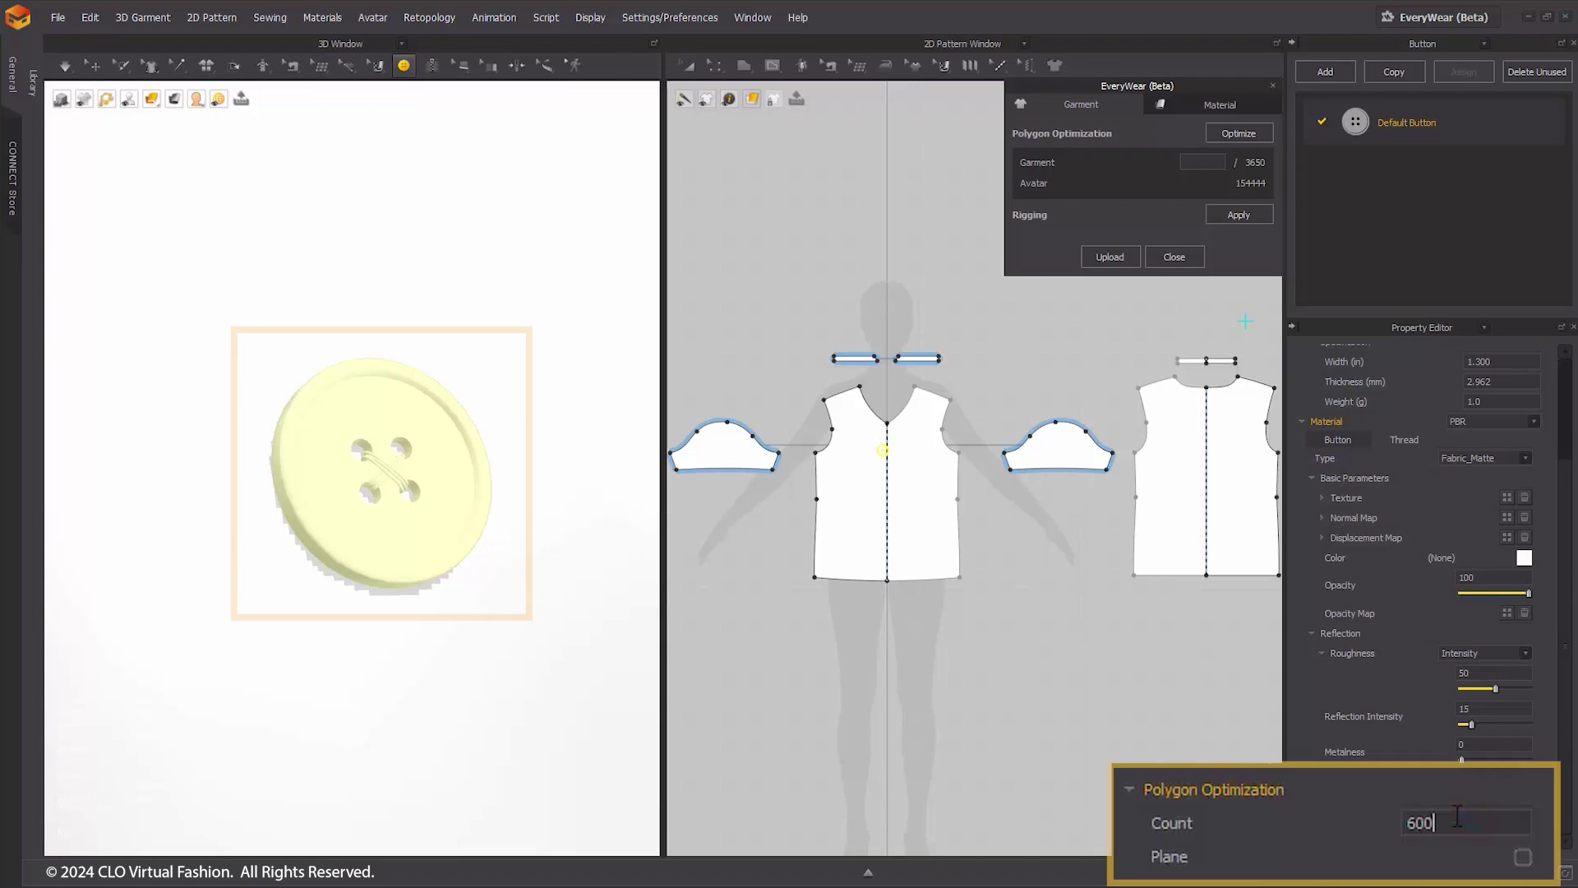
key(Return)
double_click(1457, 822)
text(3)
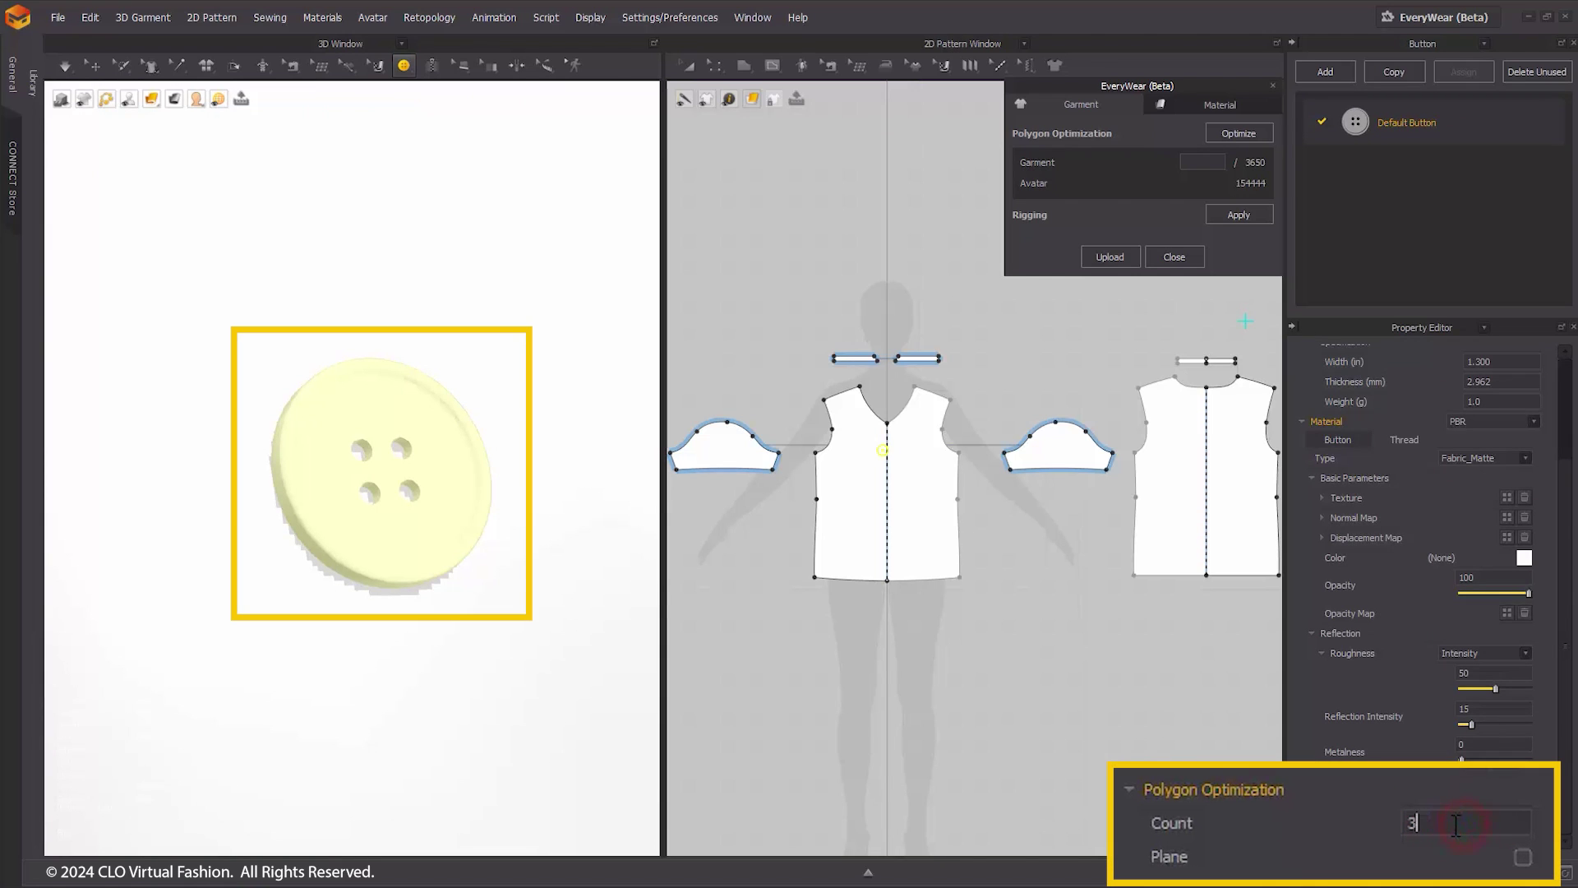
text(00)
key(Return)
double_click(1454, 824)
text(200)
key(Return)
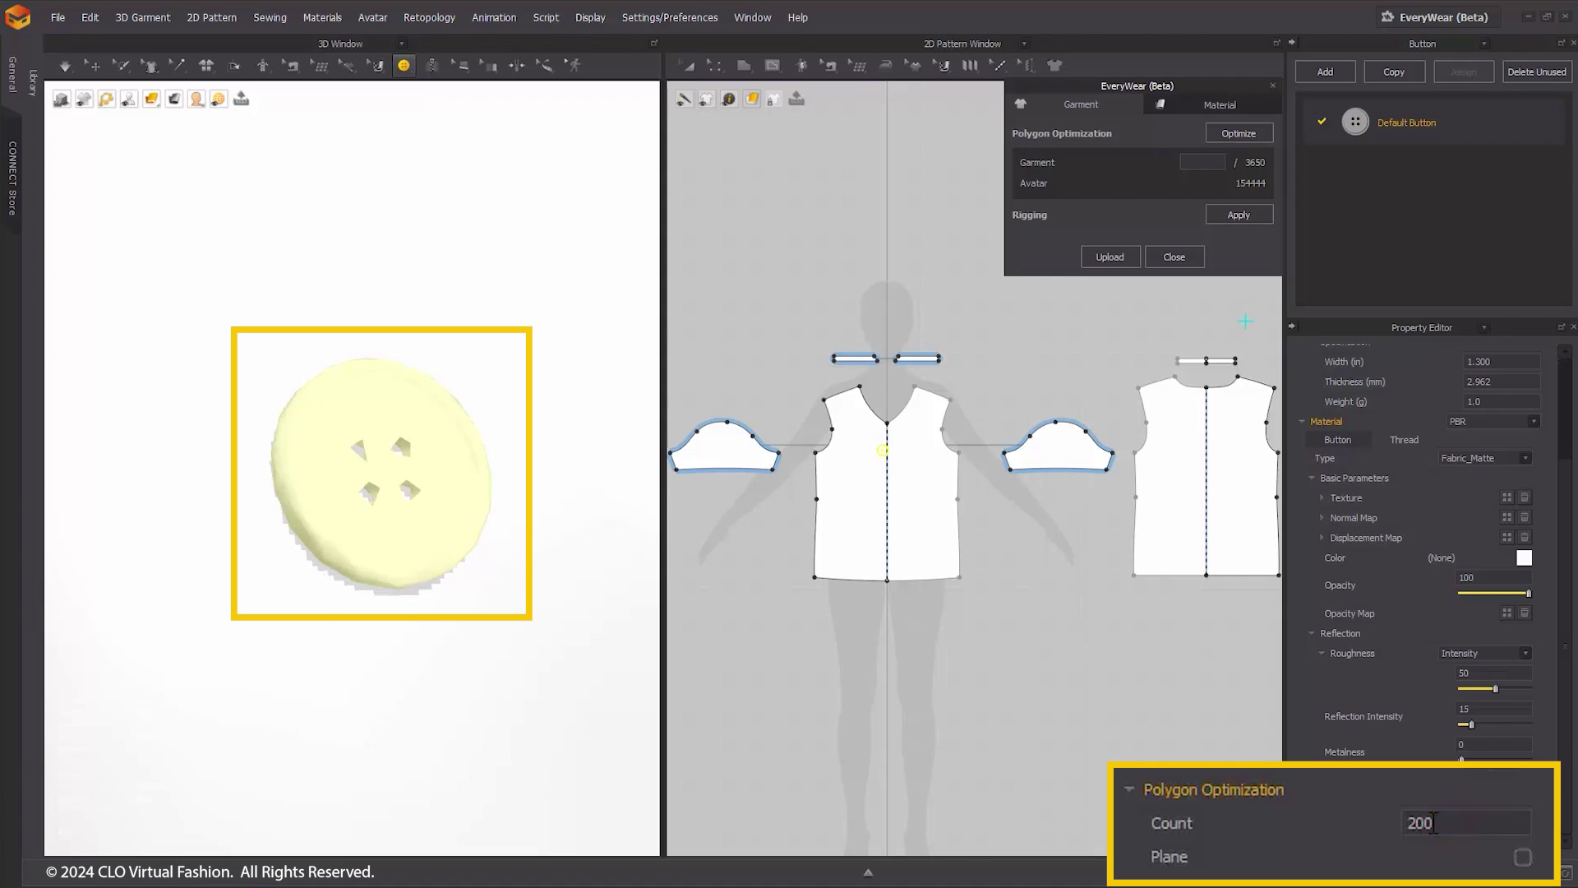
double_click(1434, 823)
text(2)
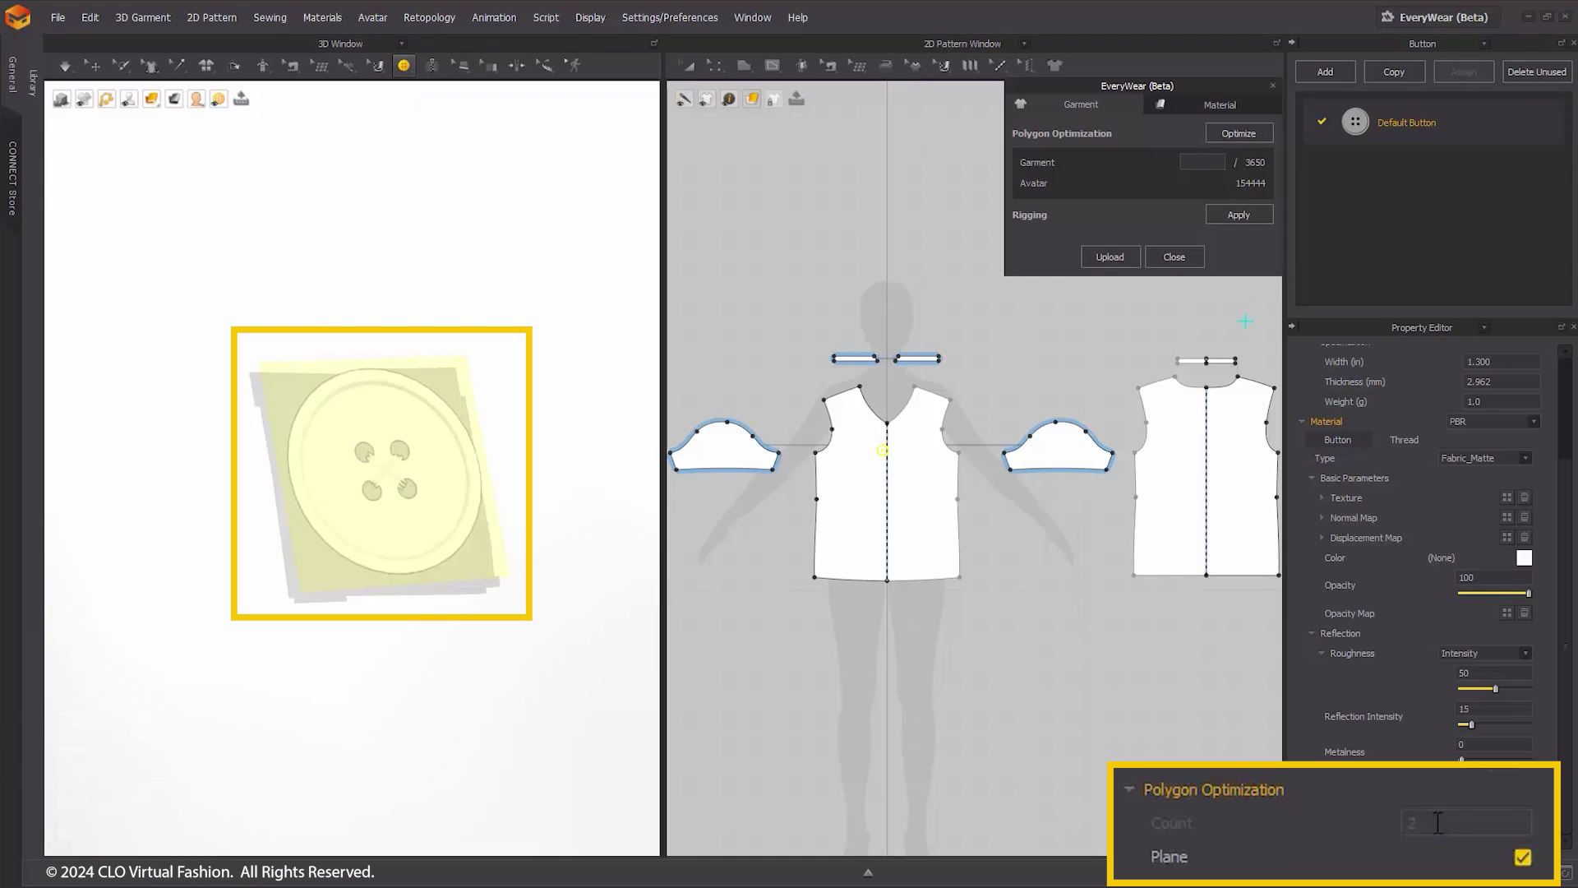
Step: Toggle the button's Plane option on and off to compare flat and full mesh
click(1522, 857)
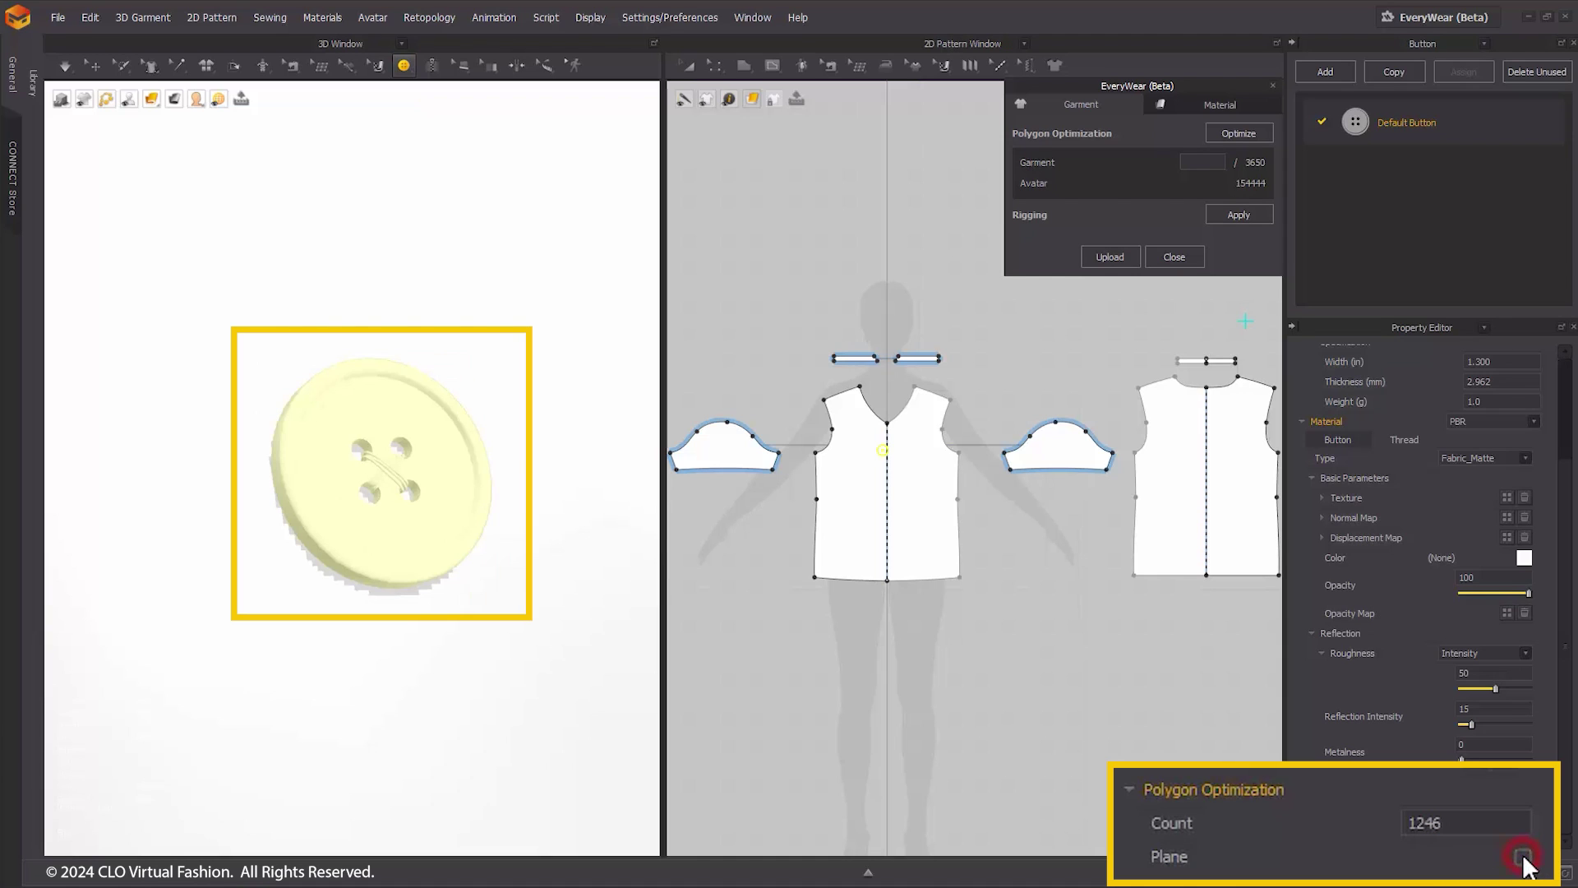
click(1522, 855)
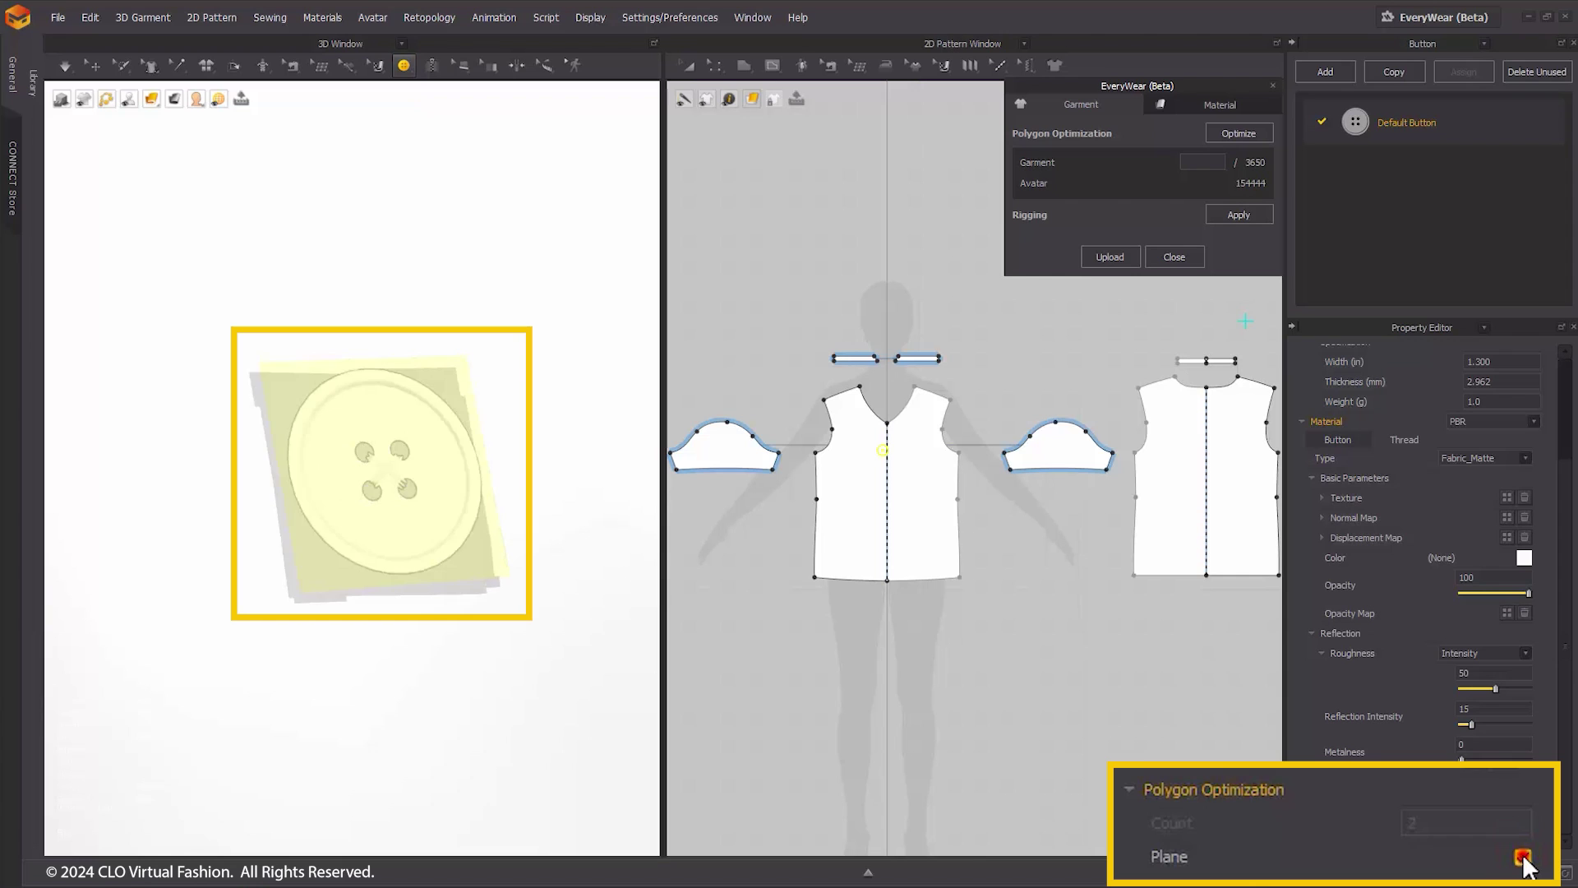
click(1522, 855)
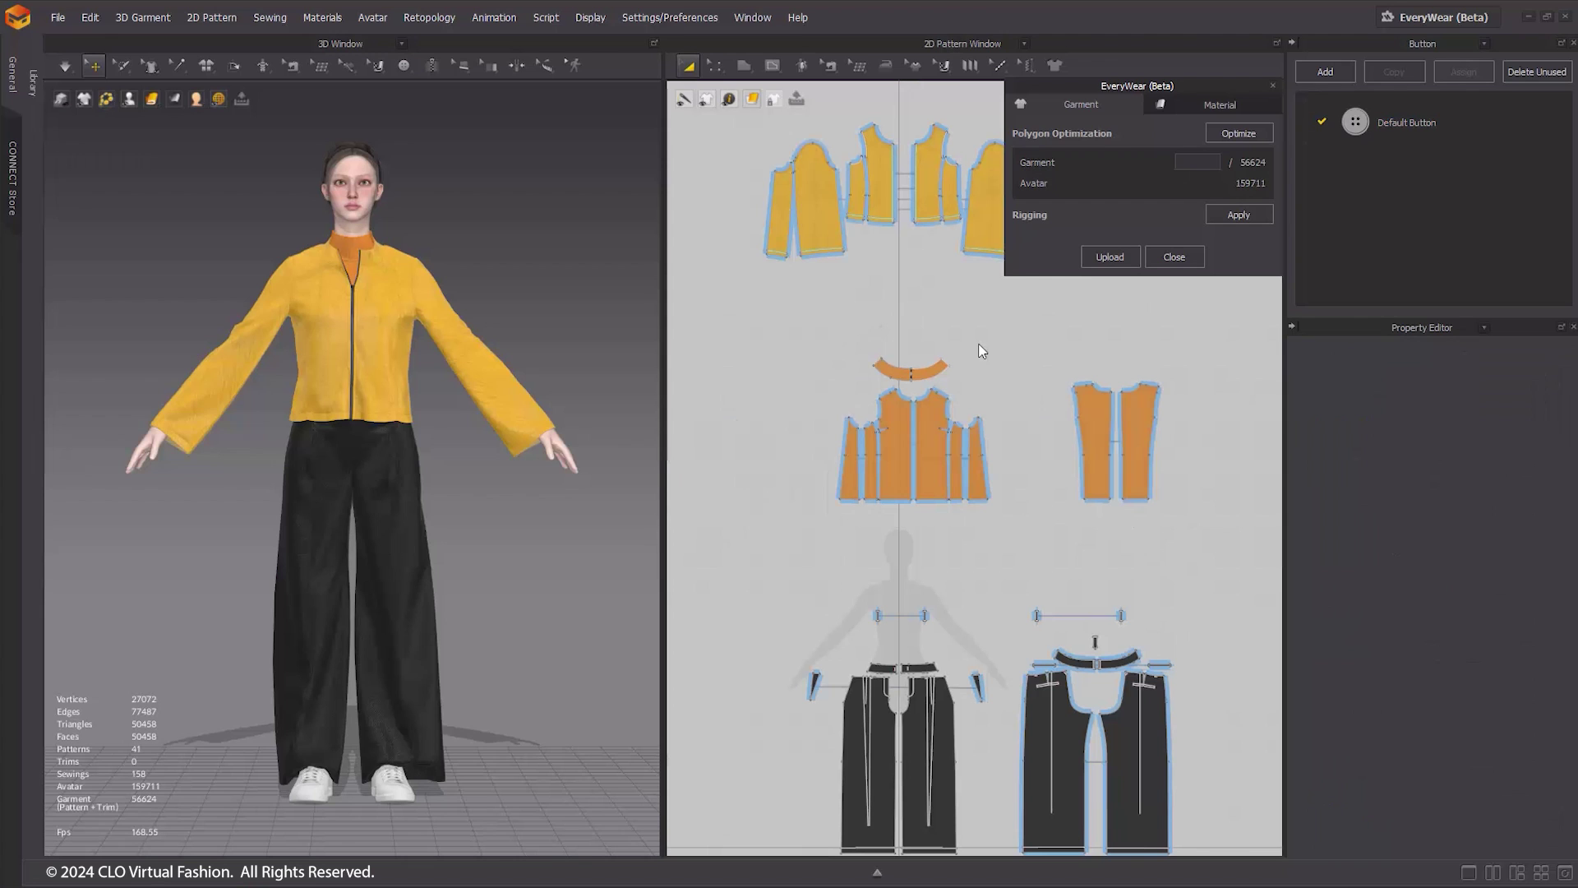
Step: Show the outfit in wireframe, select all patterns and switch the mesh style to optimized quads
click(535, 600)
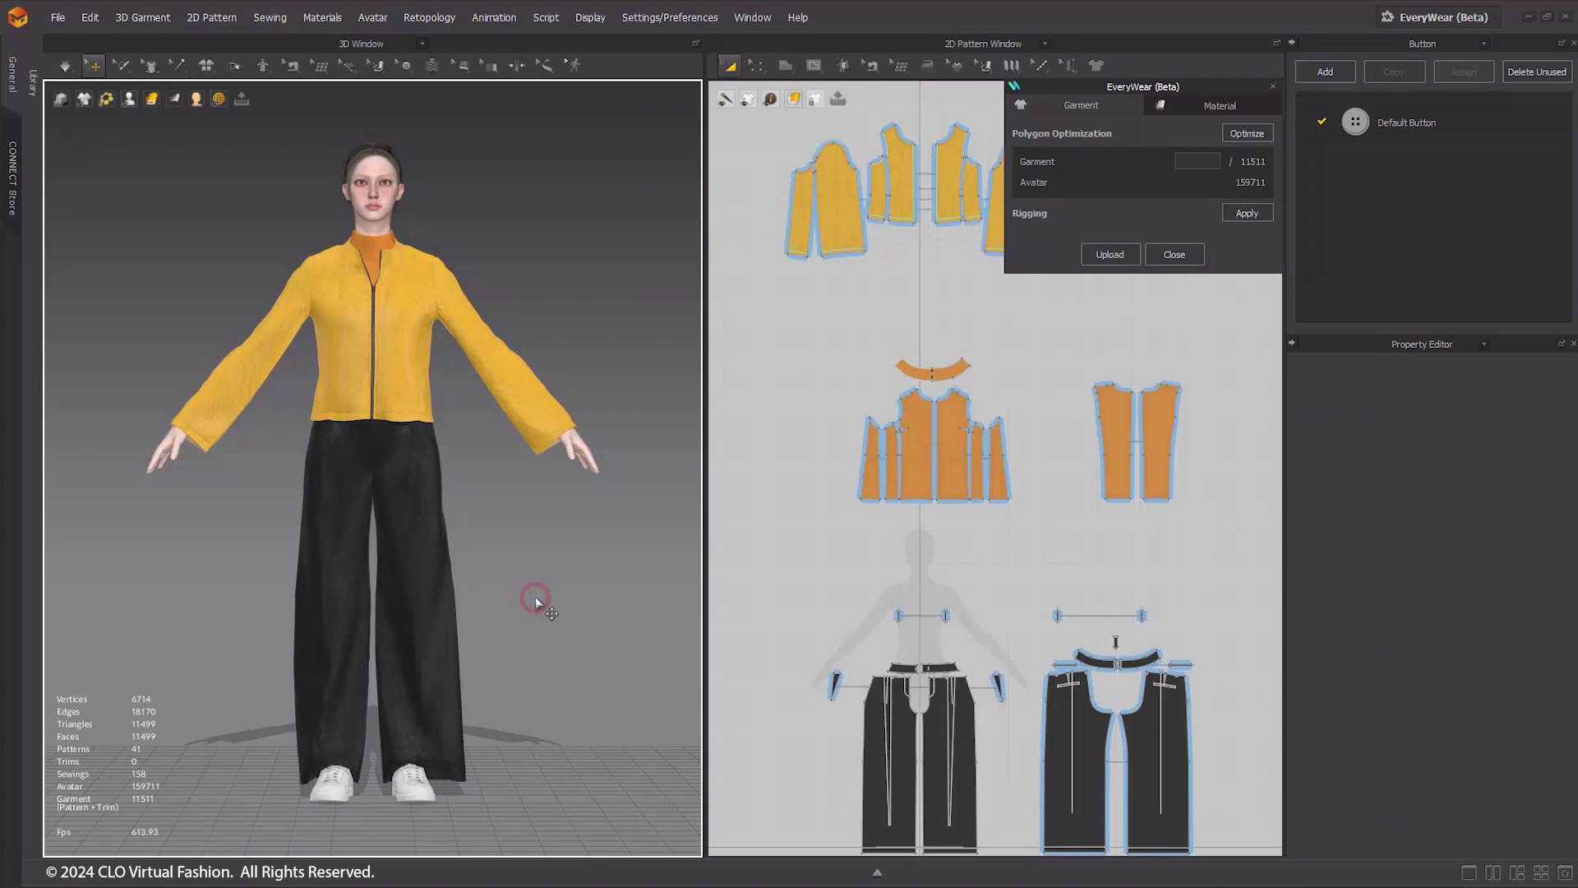
key(alt+5)
click(536, 599)
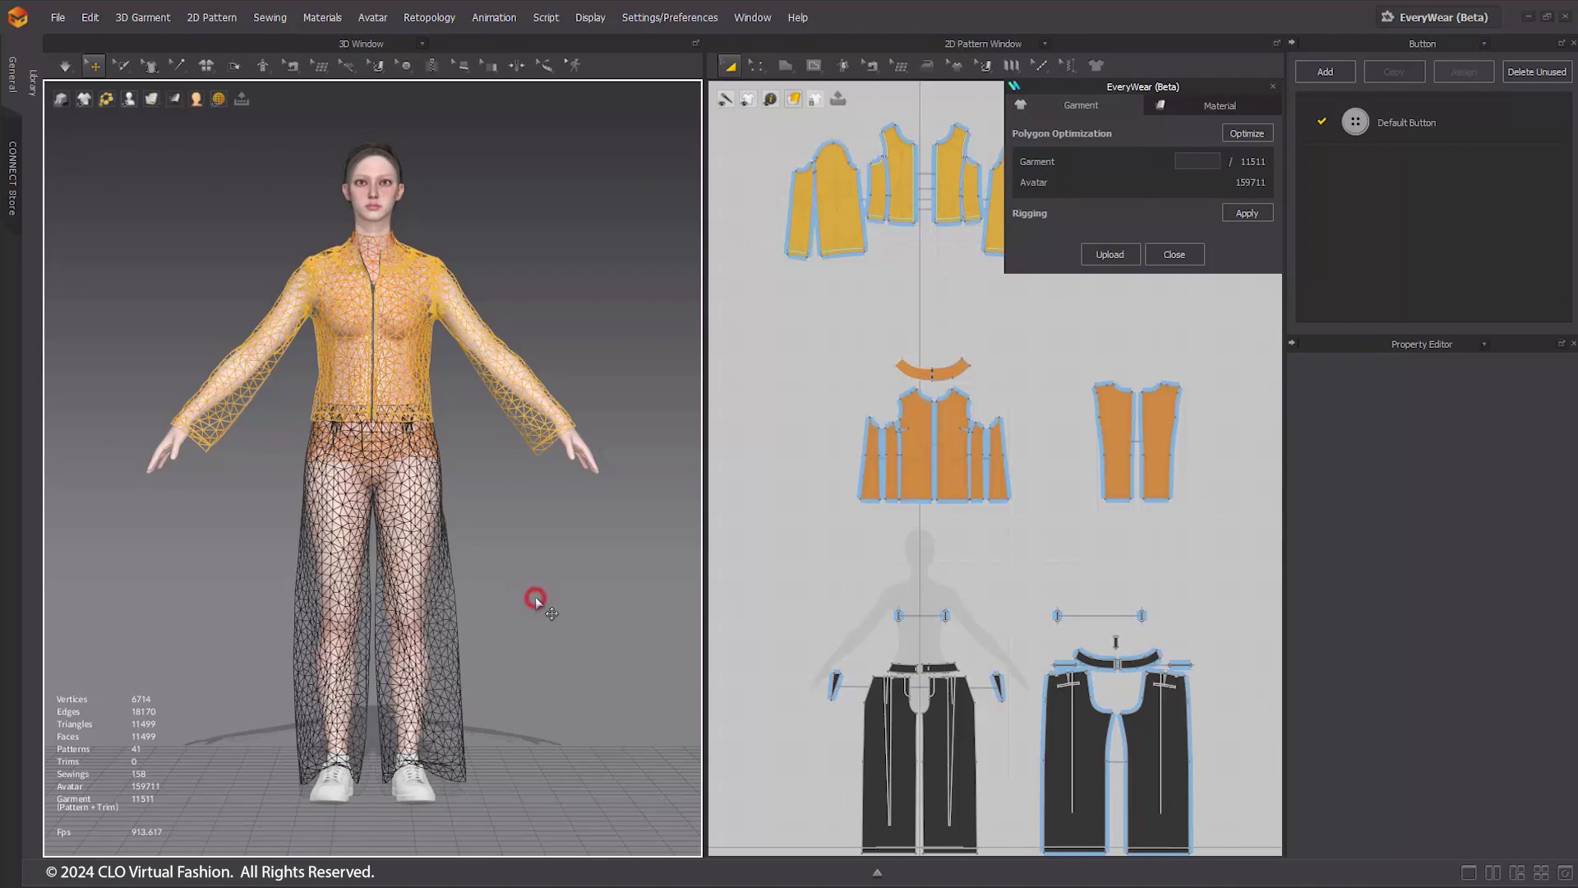
key(ctrl+a)
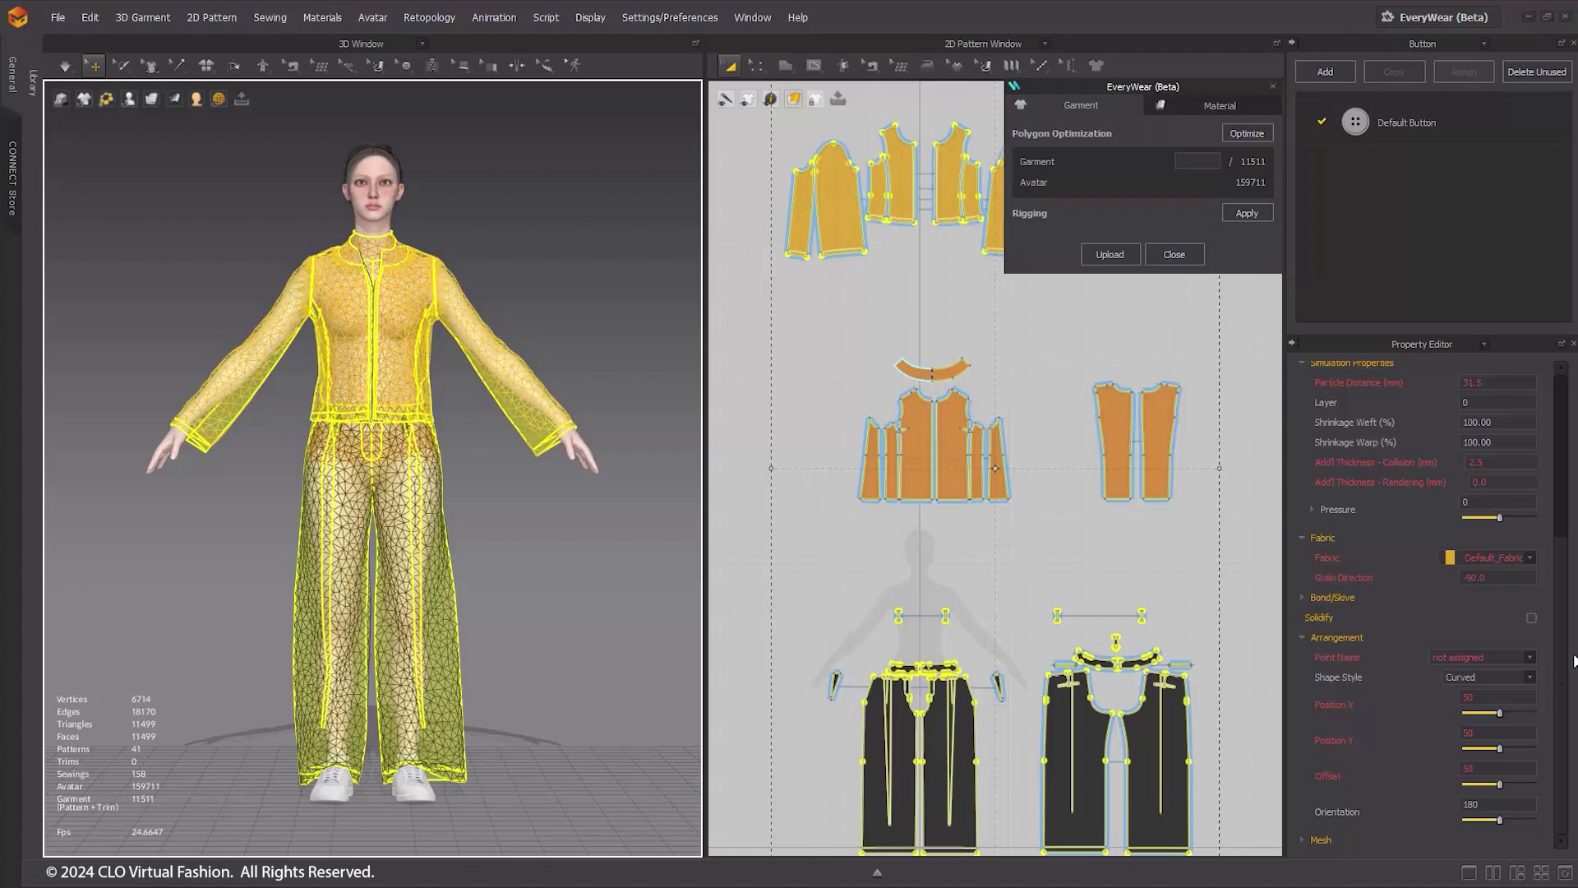
drag(1565, 655, 1564, 703)
click(1524, 802)
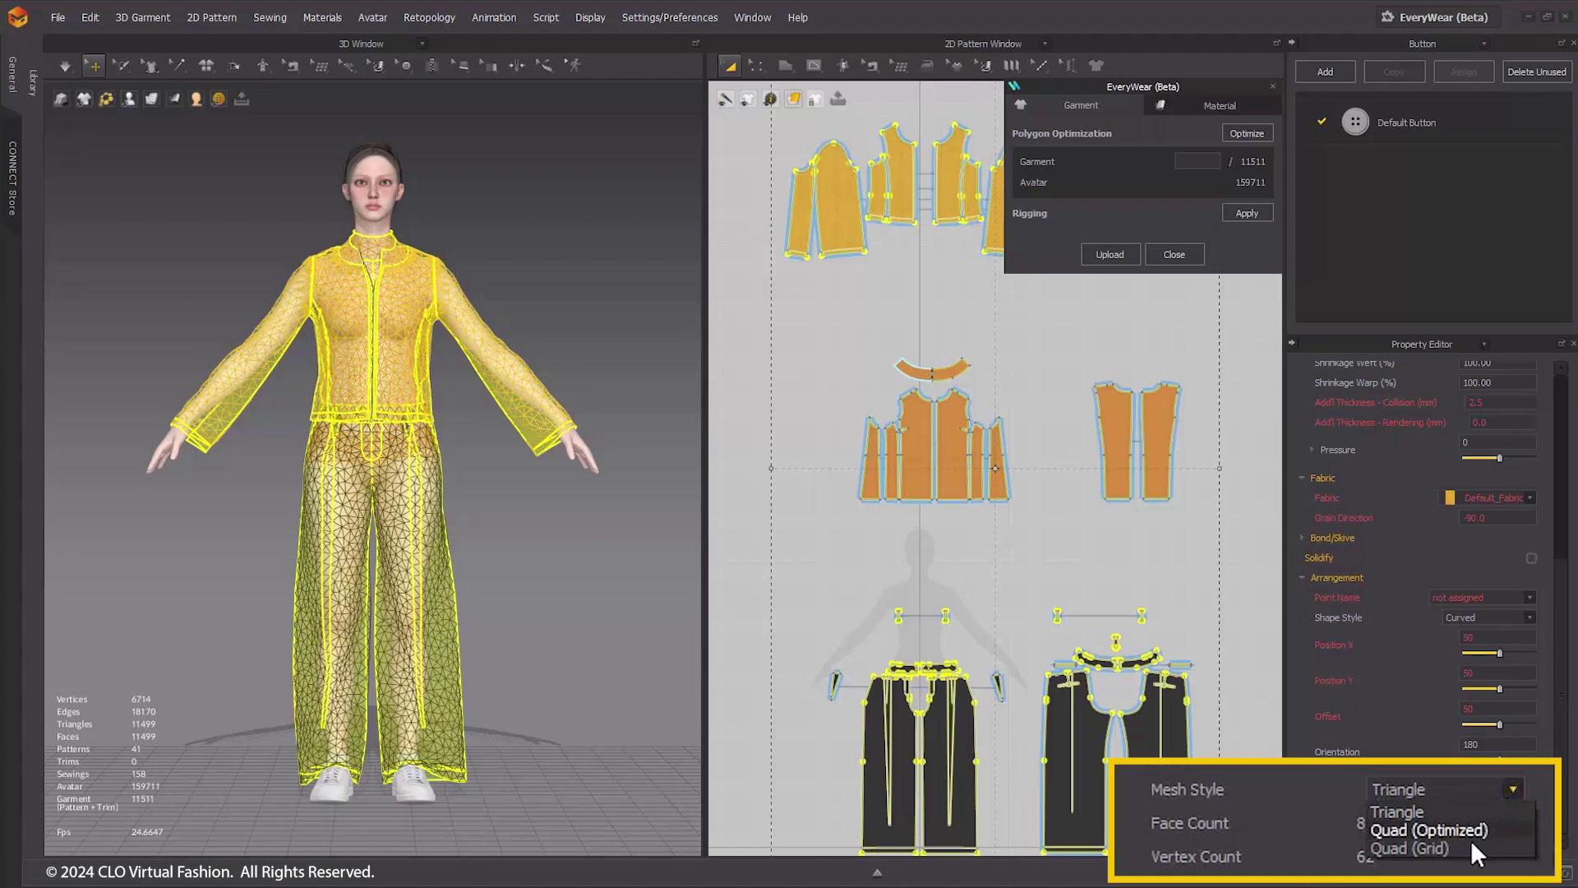
click(1471, 832)
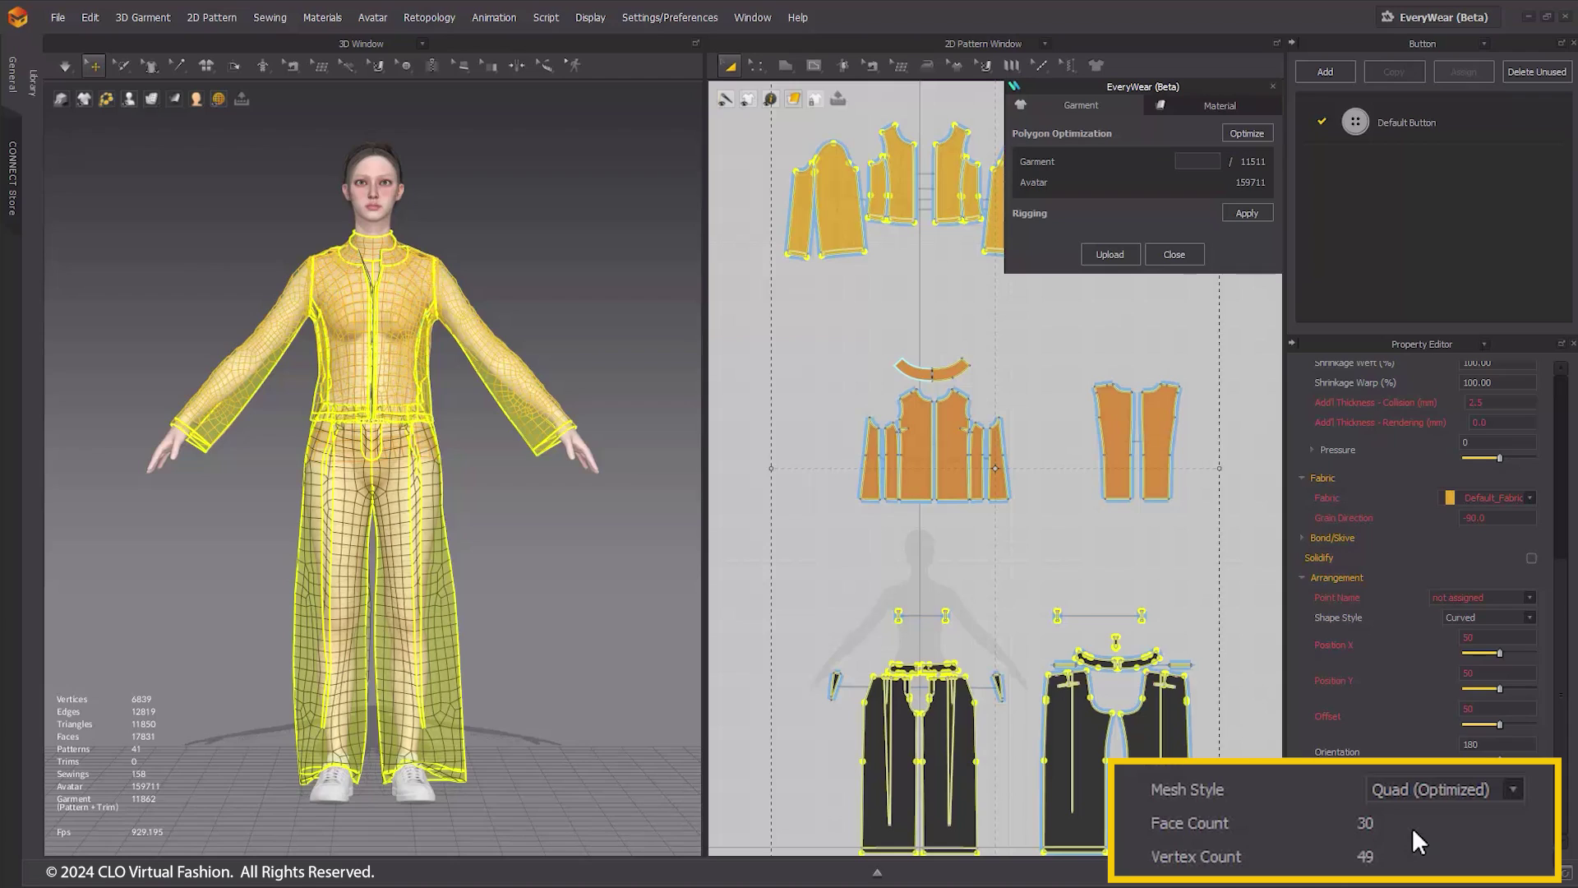
Step: Deselect the outfit, return to the front view and turn off the wireframe display
click(599, 581)
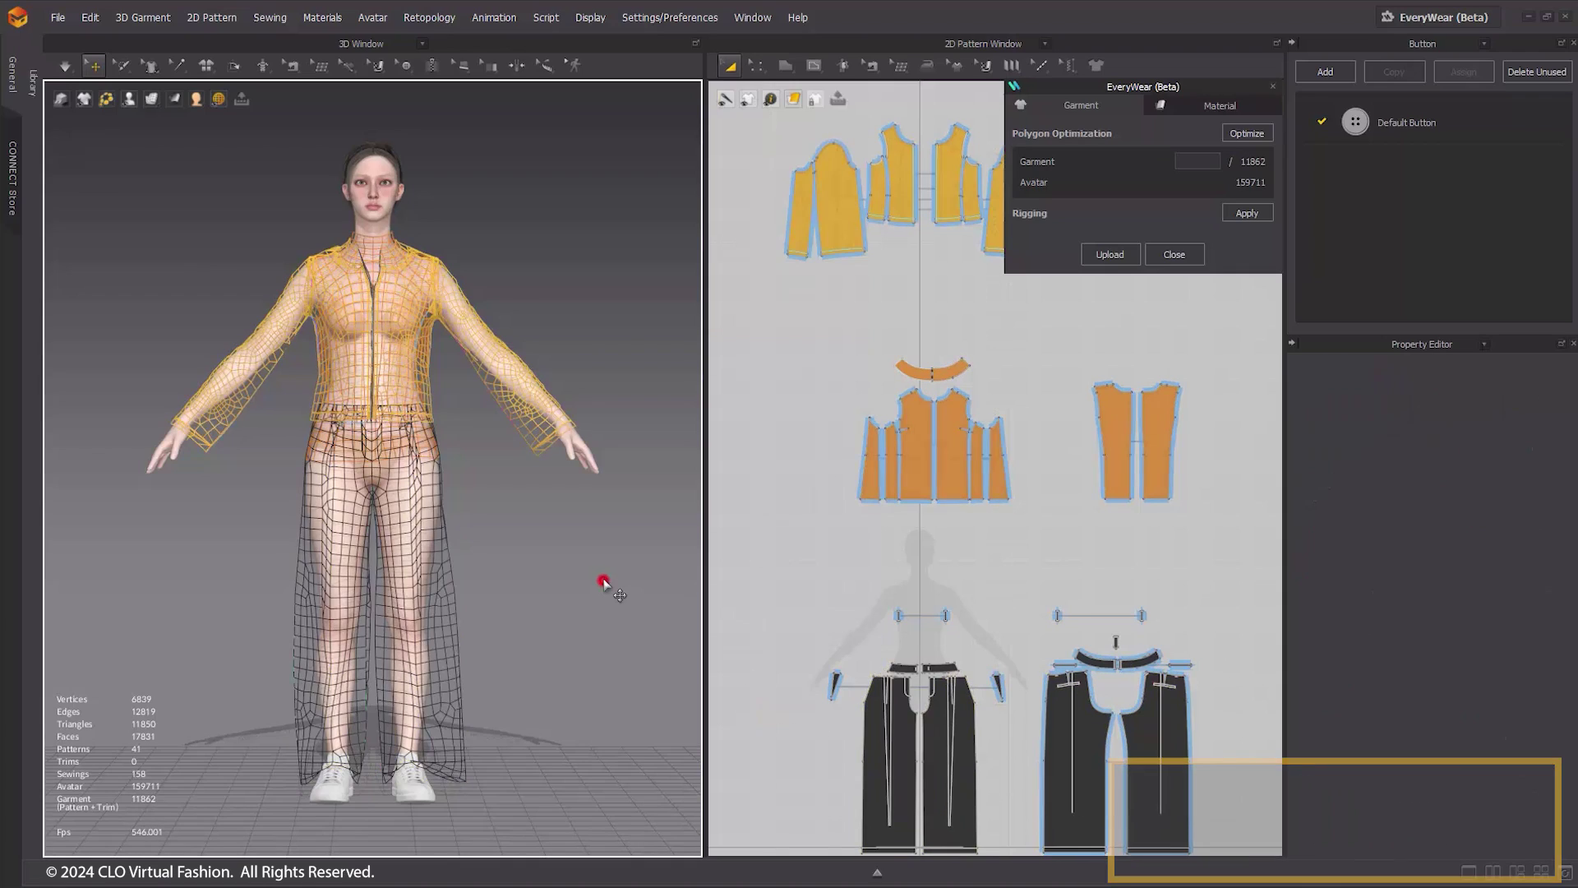
scroll(352, 430, up, 3)
right_drag(352, 430, 1060, 423)
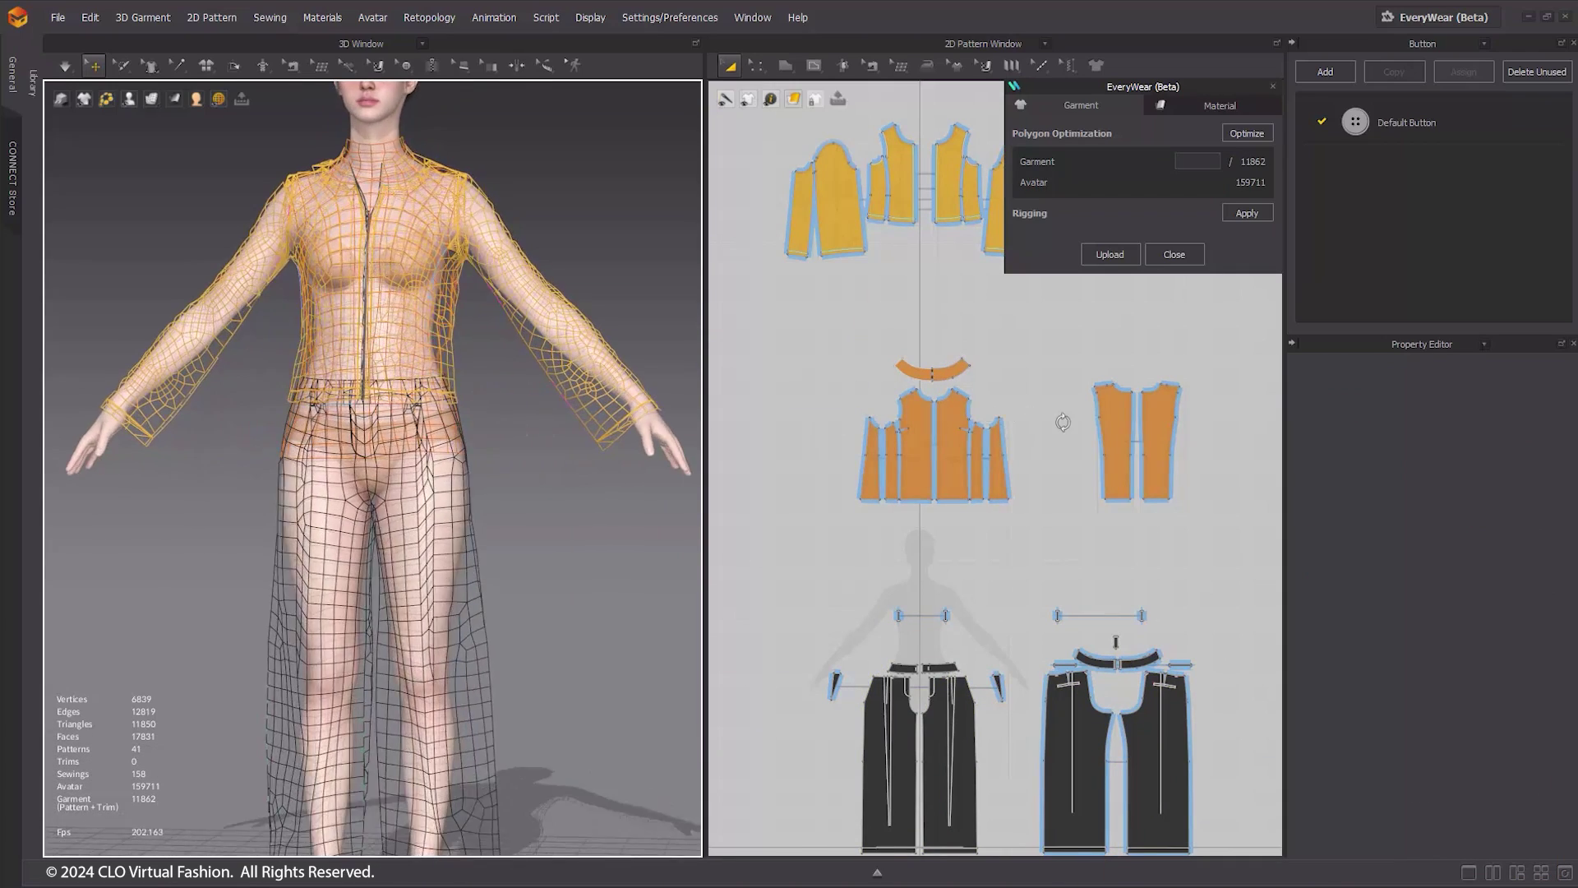
key(2)
scroll(460, 611, down, 3)
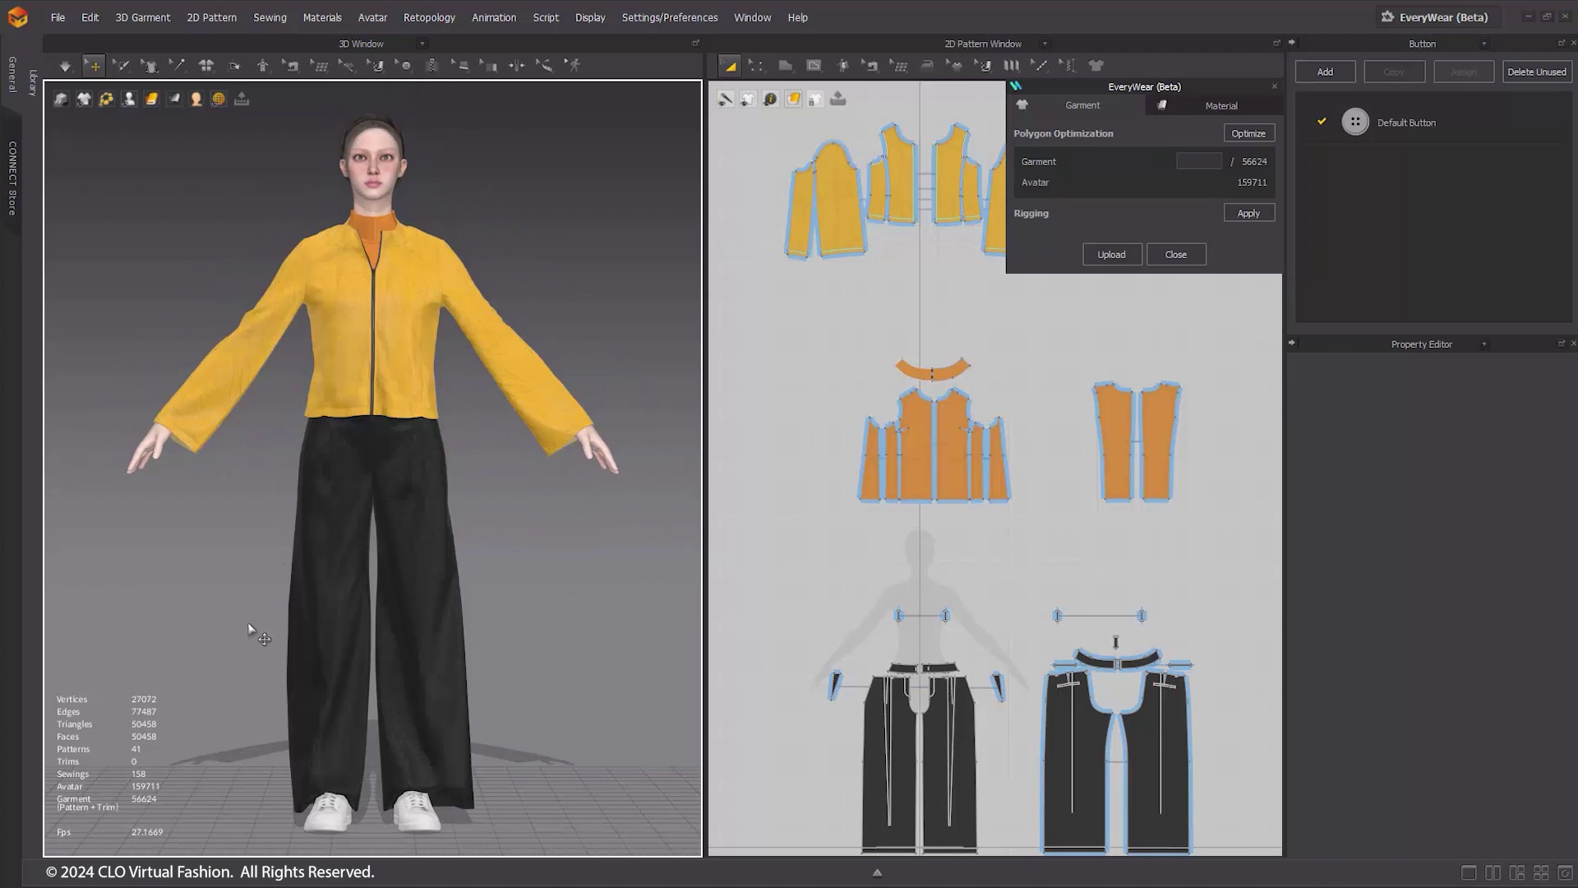
key(alt+5)
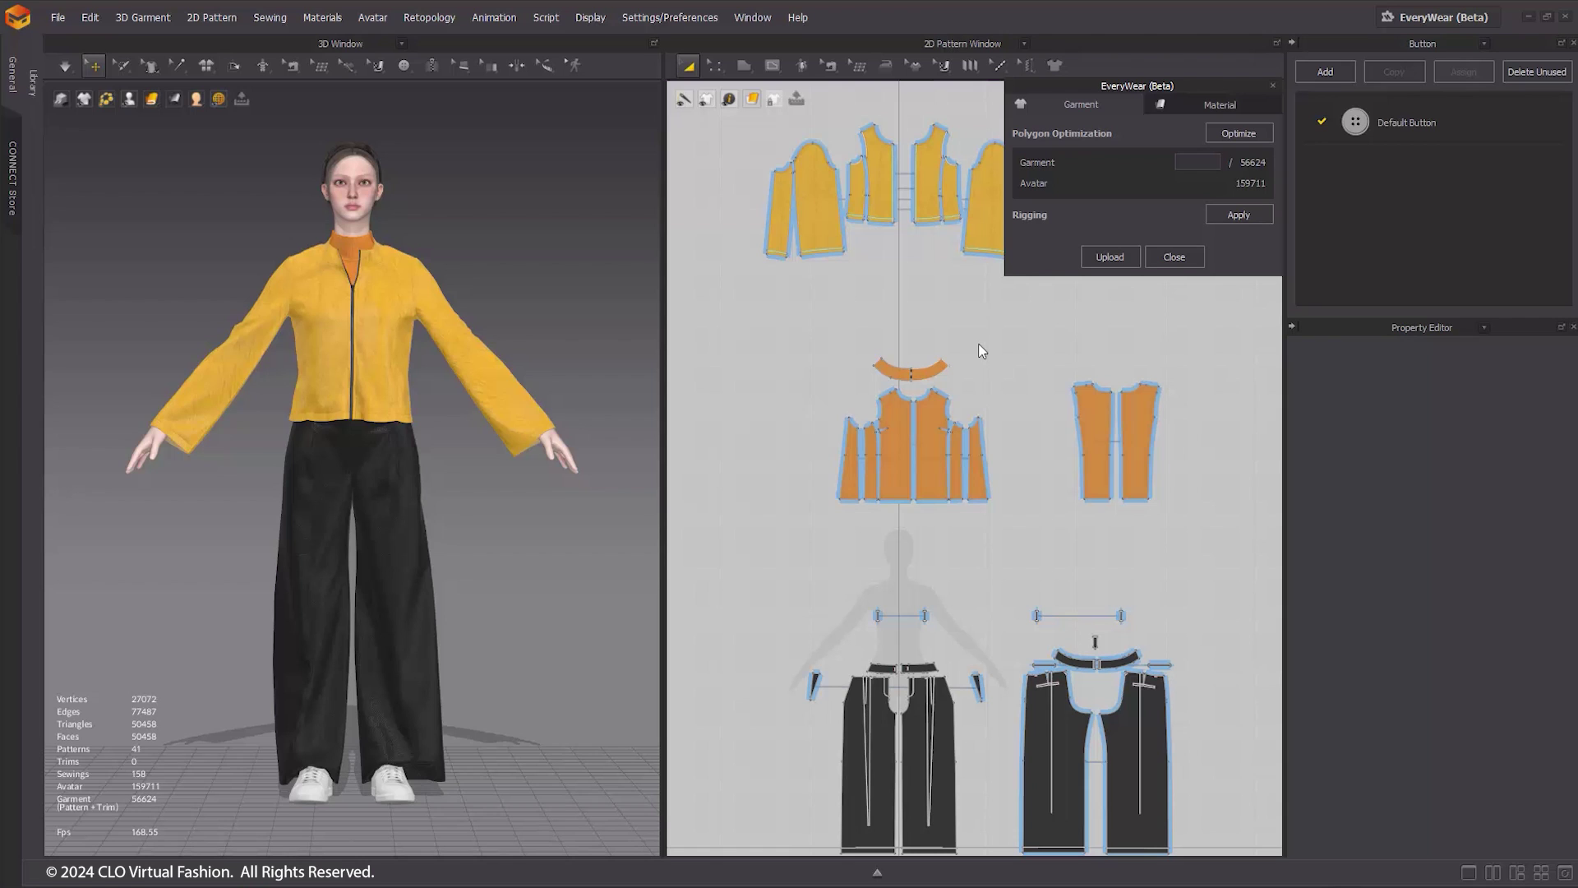
Step: Enter 12000 in the Garment polygon field under Polygon Optimization
click(1201, 163)
text(12000)
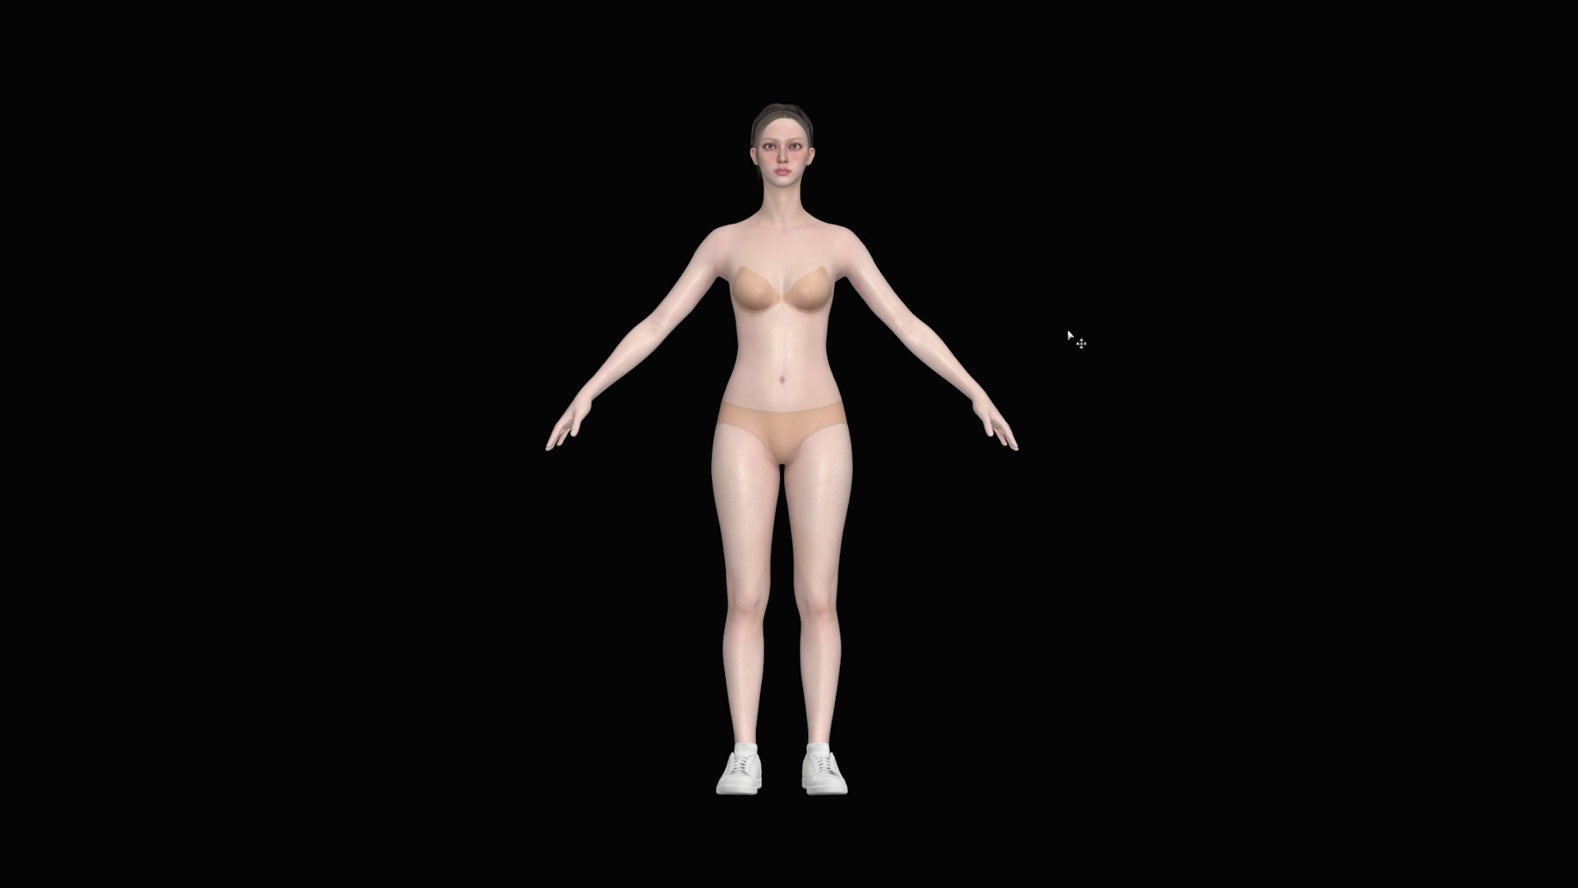
Step: Inspect the weight maps of the chest, waist, left thigh and shin bones, then clear the selection
click(795, 234)
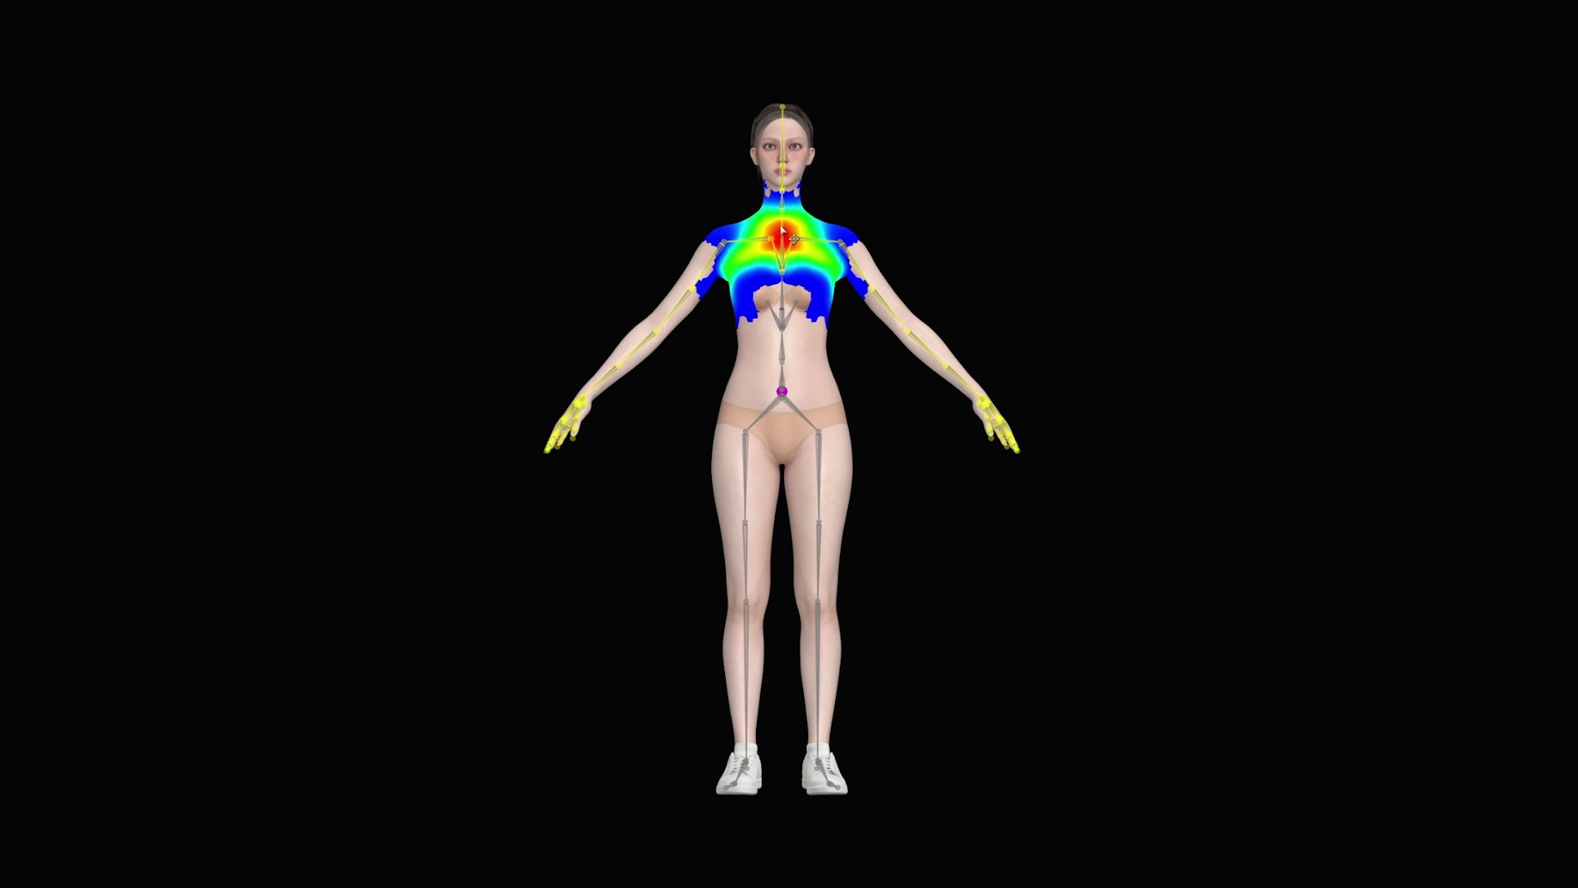
click(783, 363)
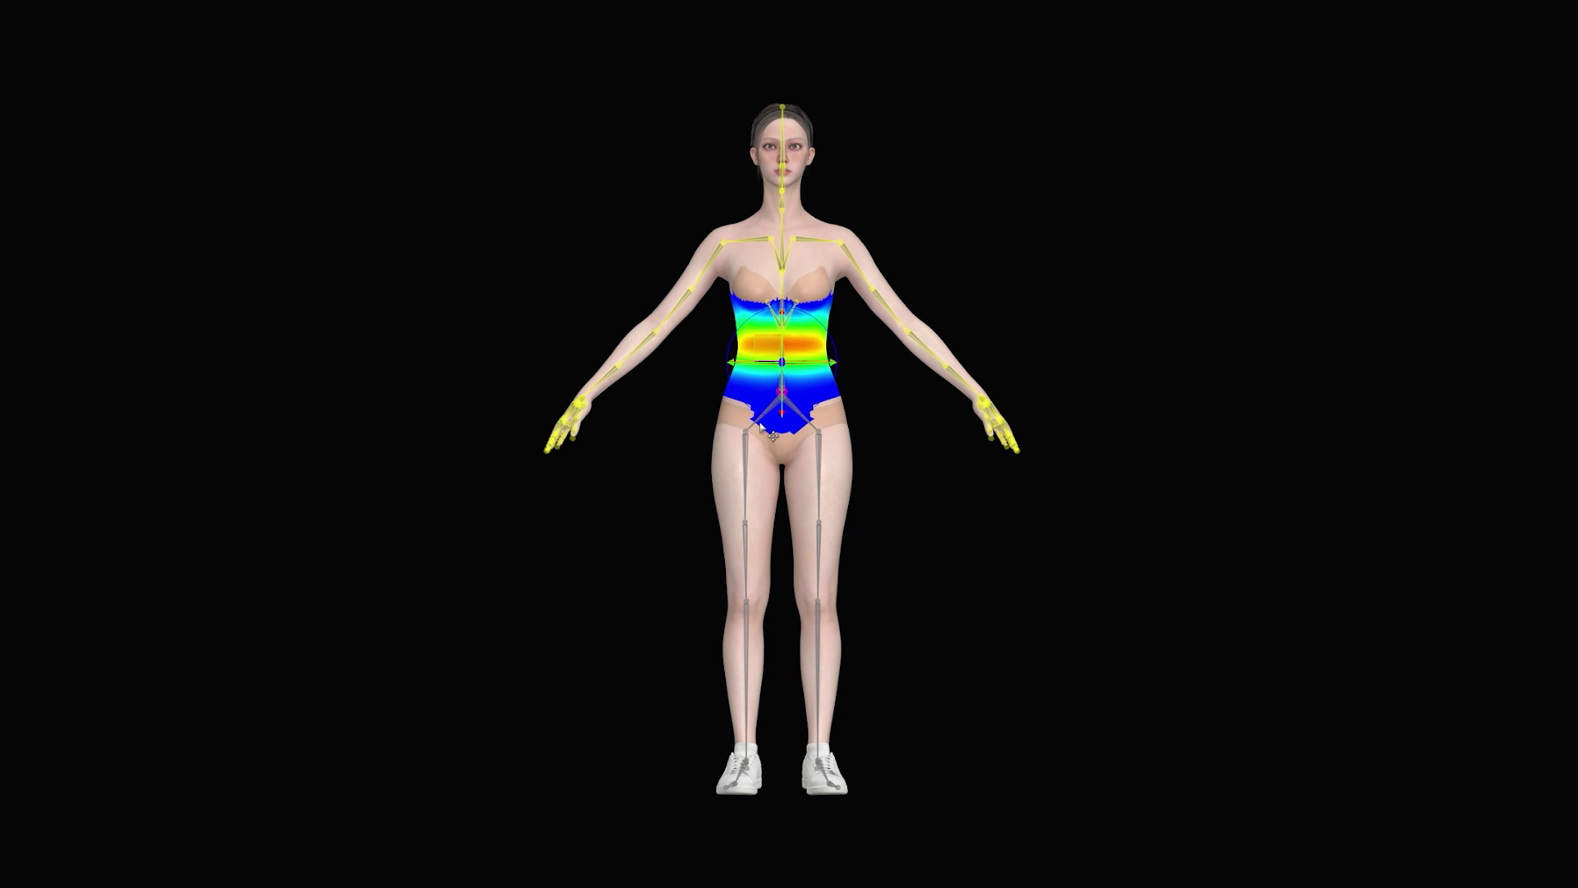
click(751, 451)
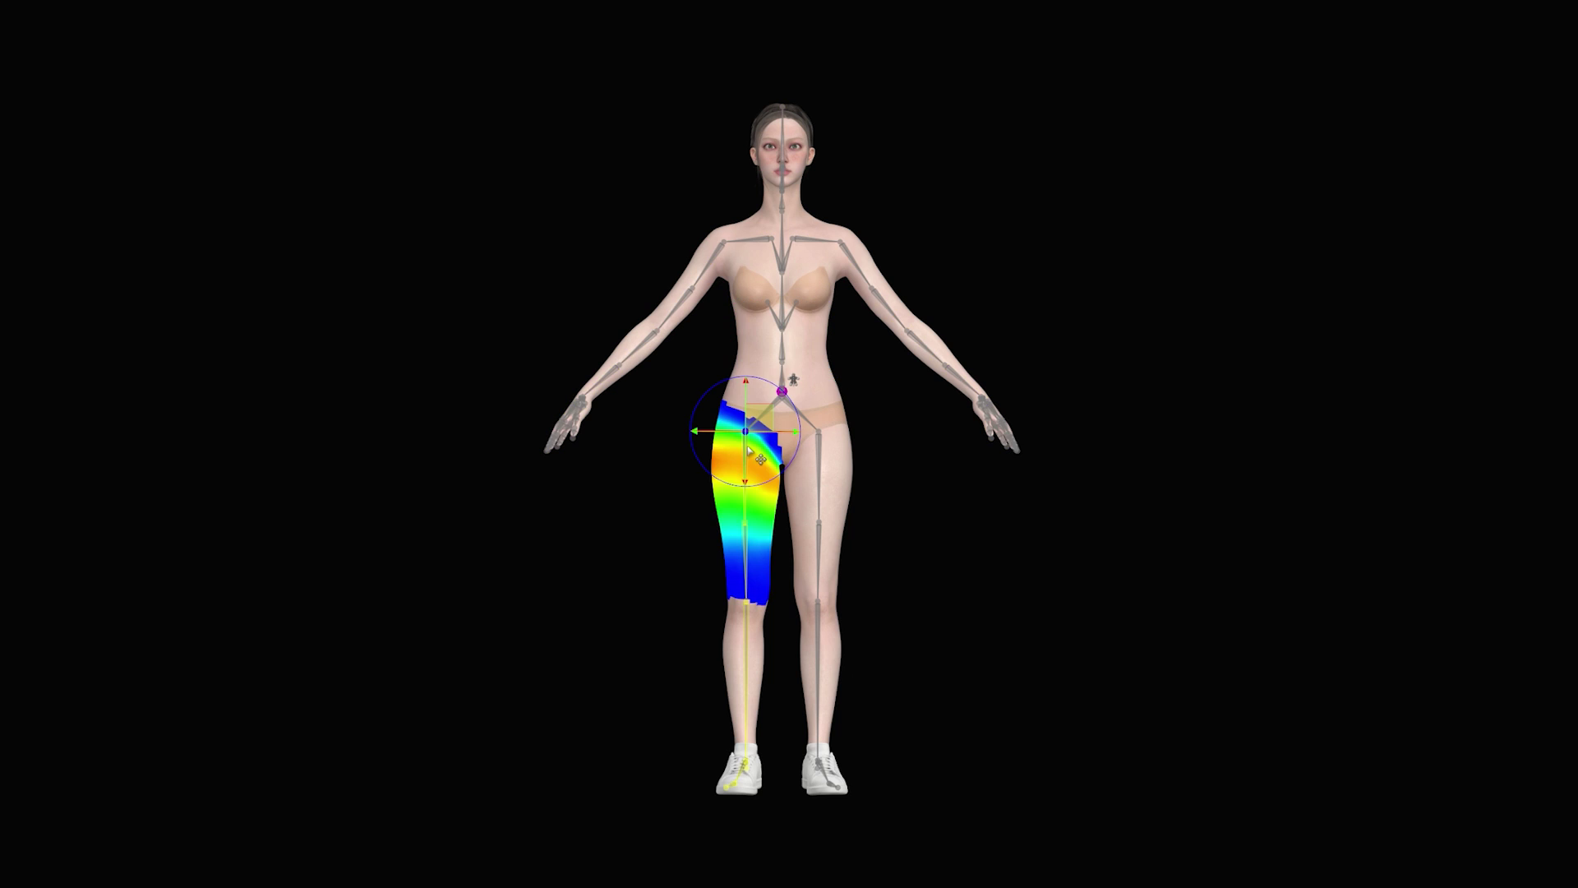
click(748, 625)
click(1098, 582)
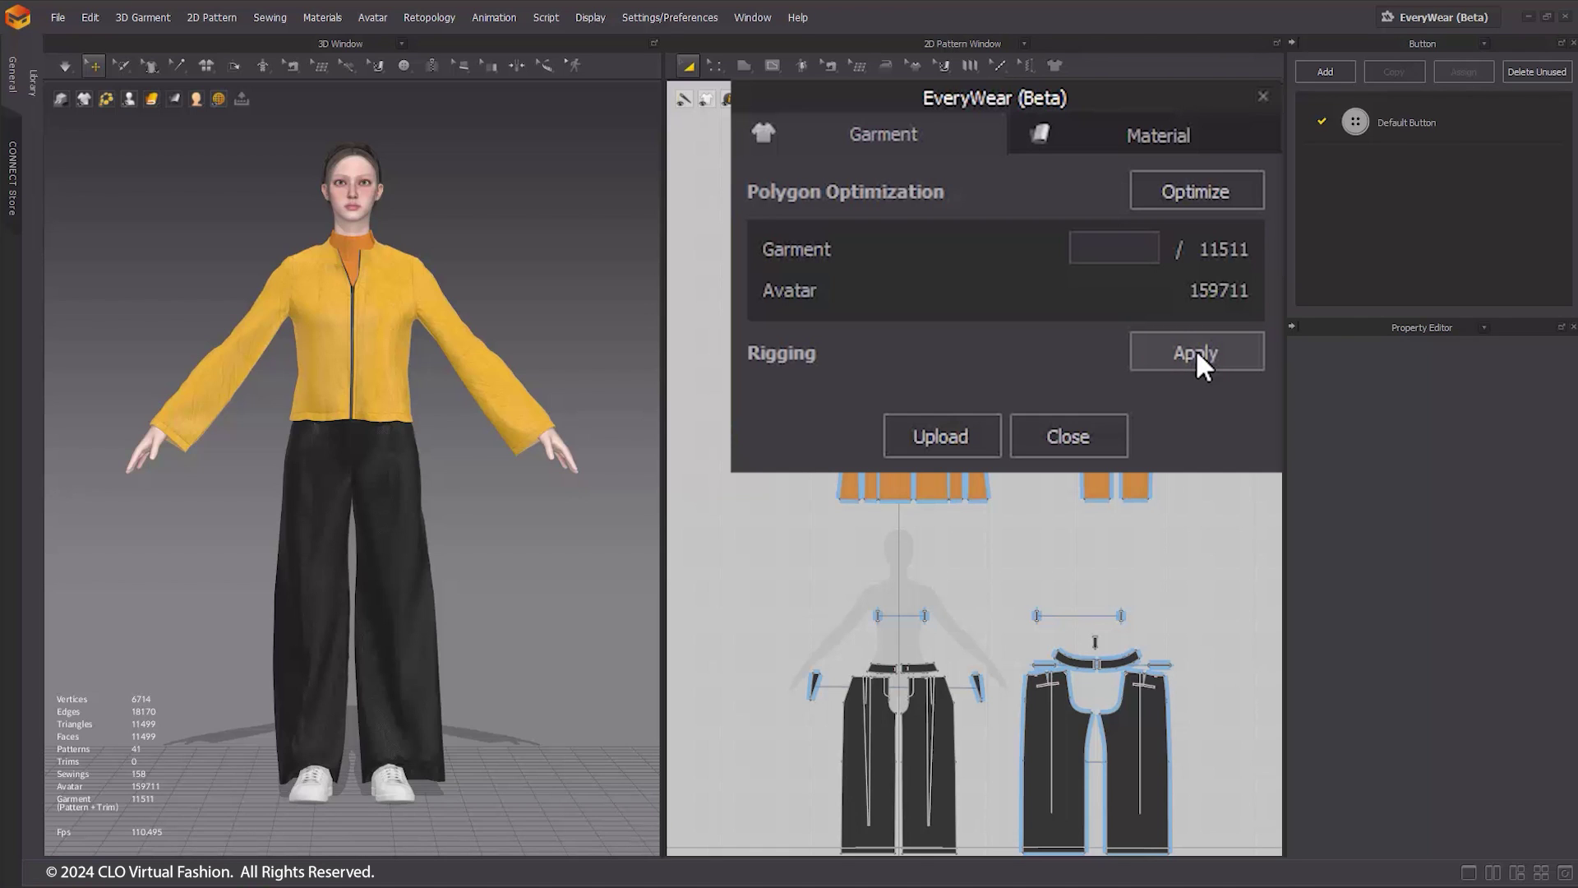
Step: Apply avatar rigging to the garment, then inspect Pelvis, thigh and Left_shin weights on the clothing
click(1239, 216)
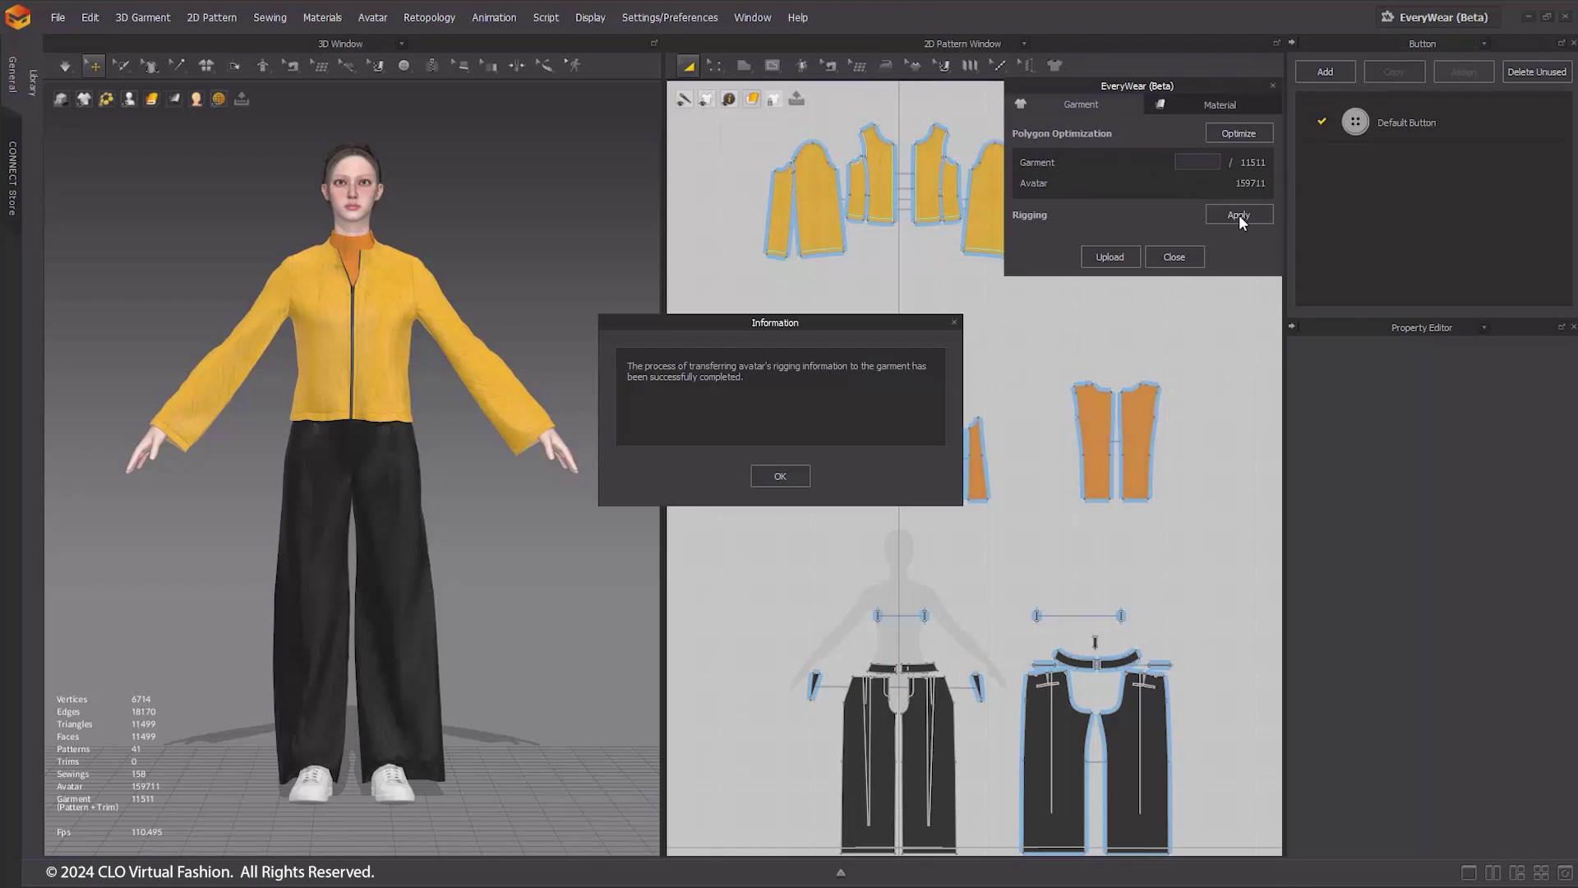
click(780, 477)
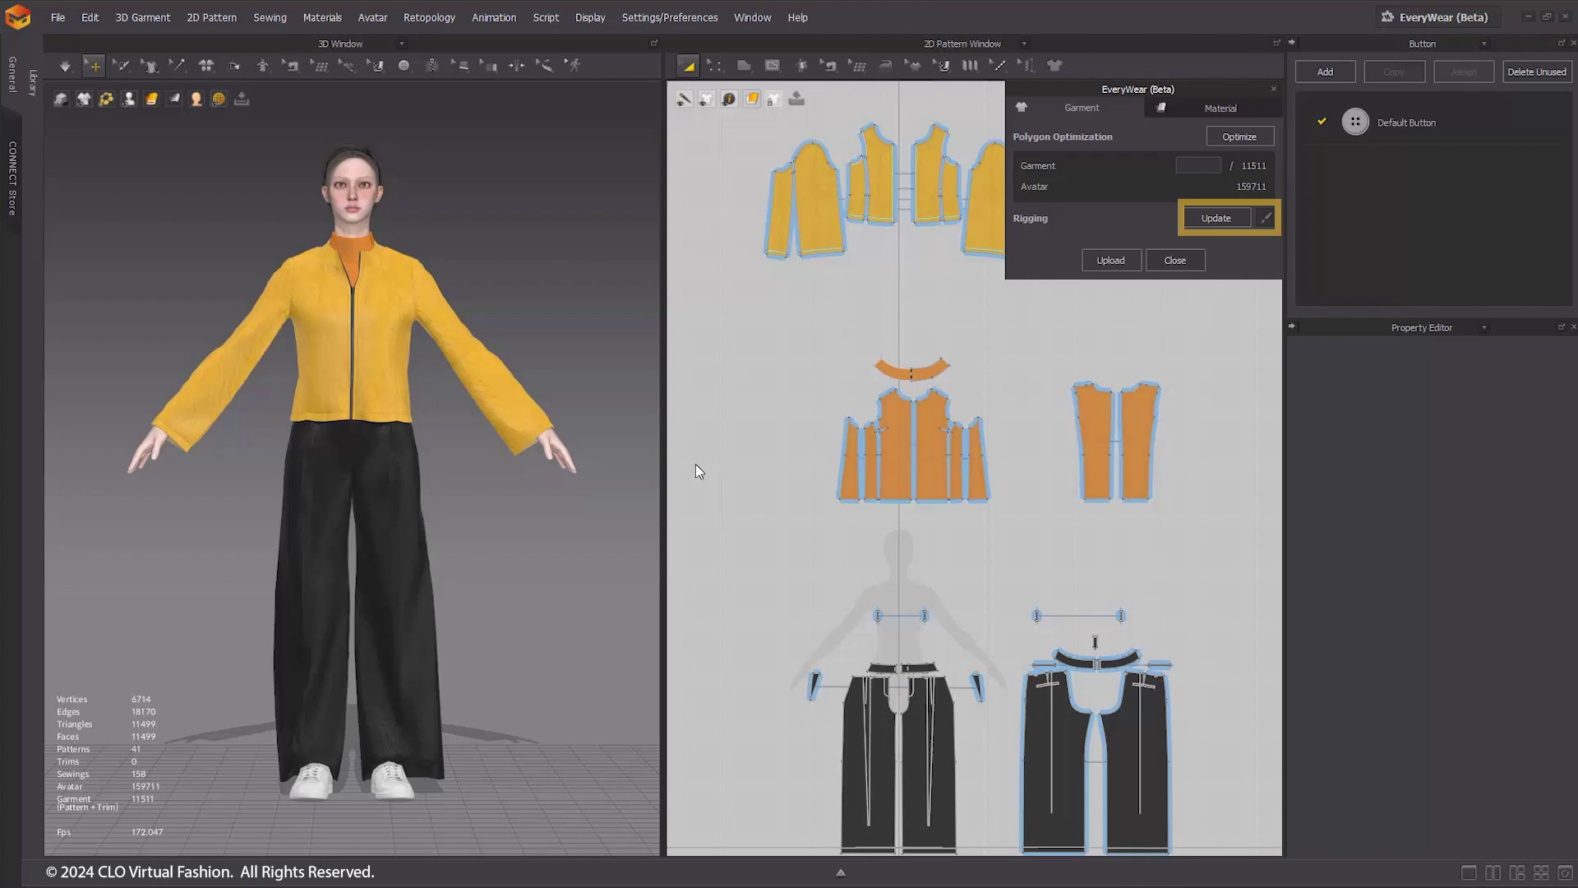
click(1266, 217)
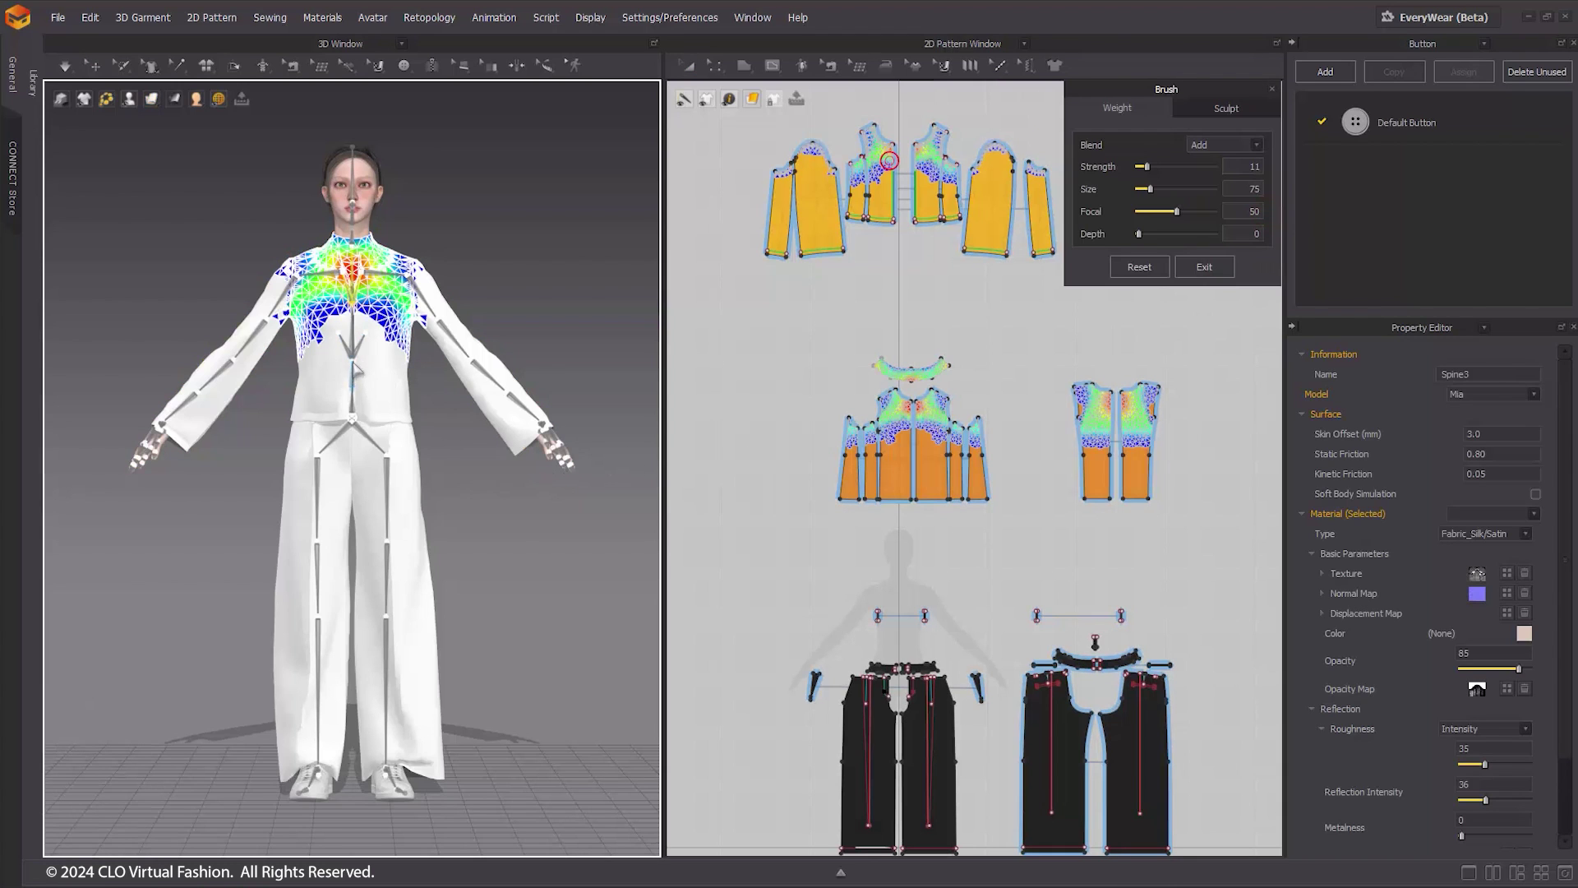
click(335, 436)
click(313, 585)
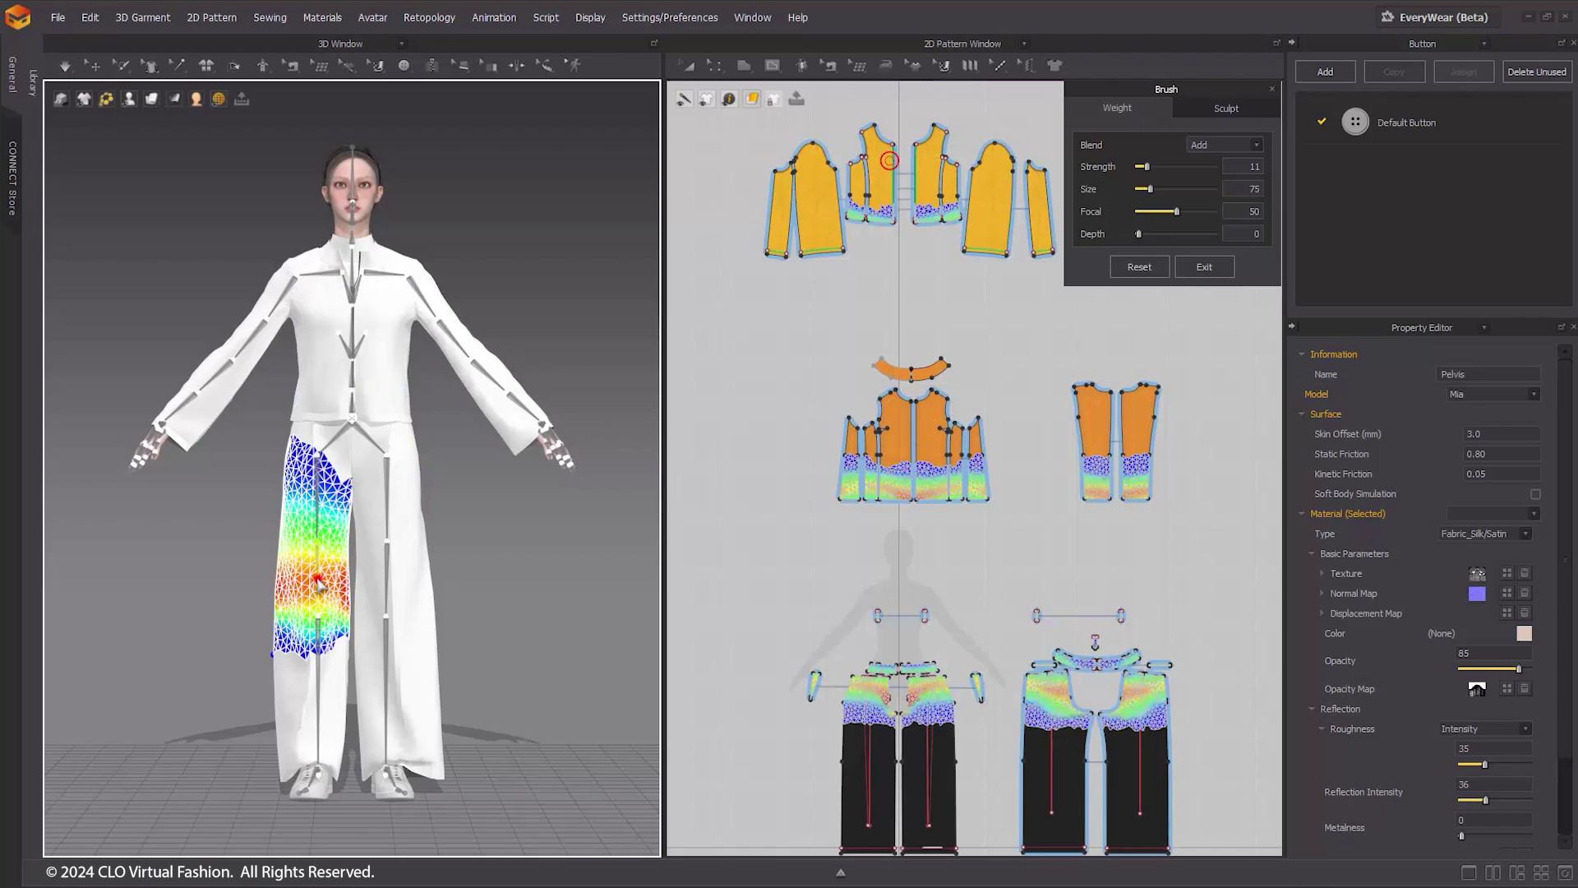
click(387, 662)
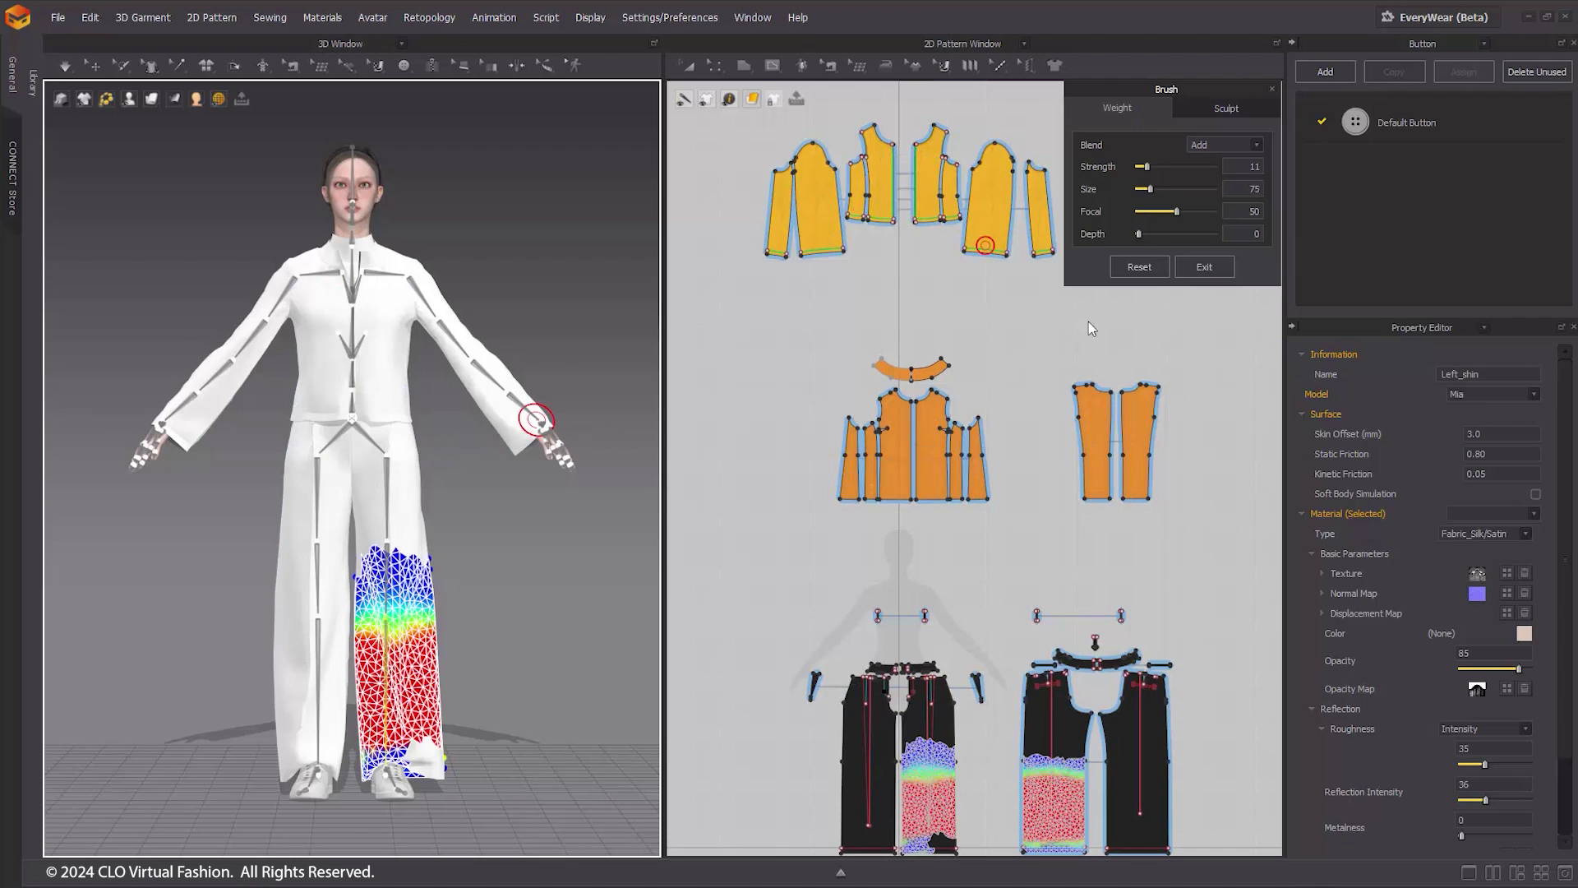
click(1205, 266)
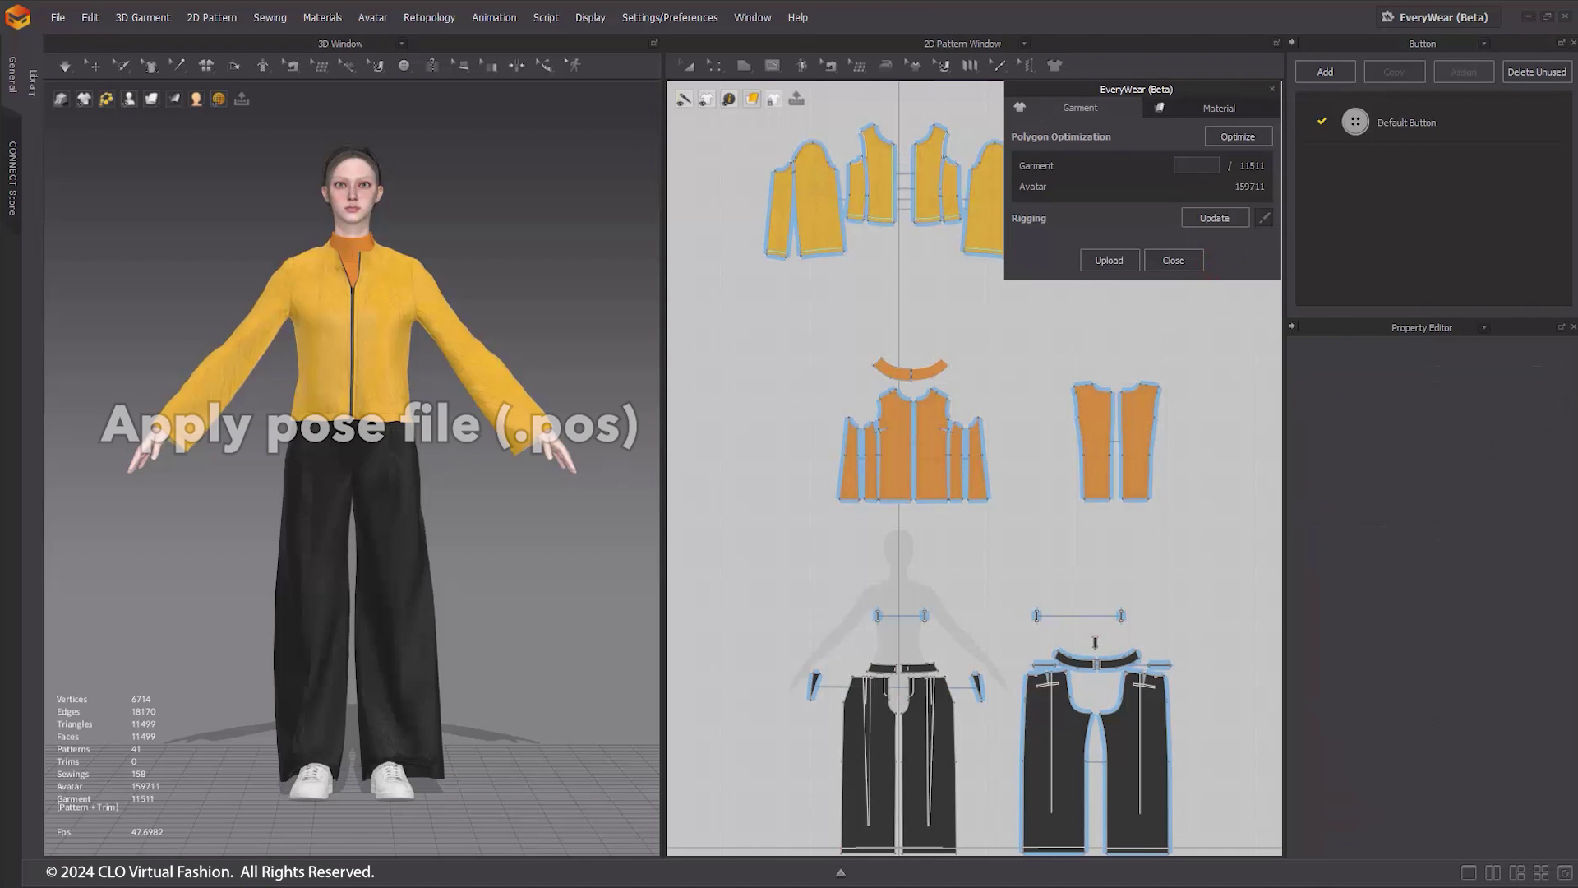
Step: Apply three test .pos pose files to the rigged outfit, then return the avatar to the A-pose
drag(59, 594, 168, 427)
click(766, 483)
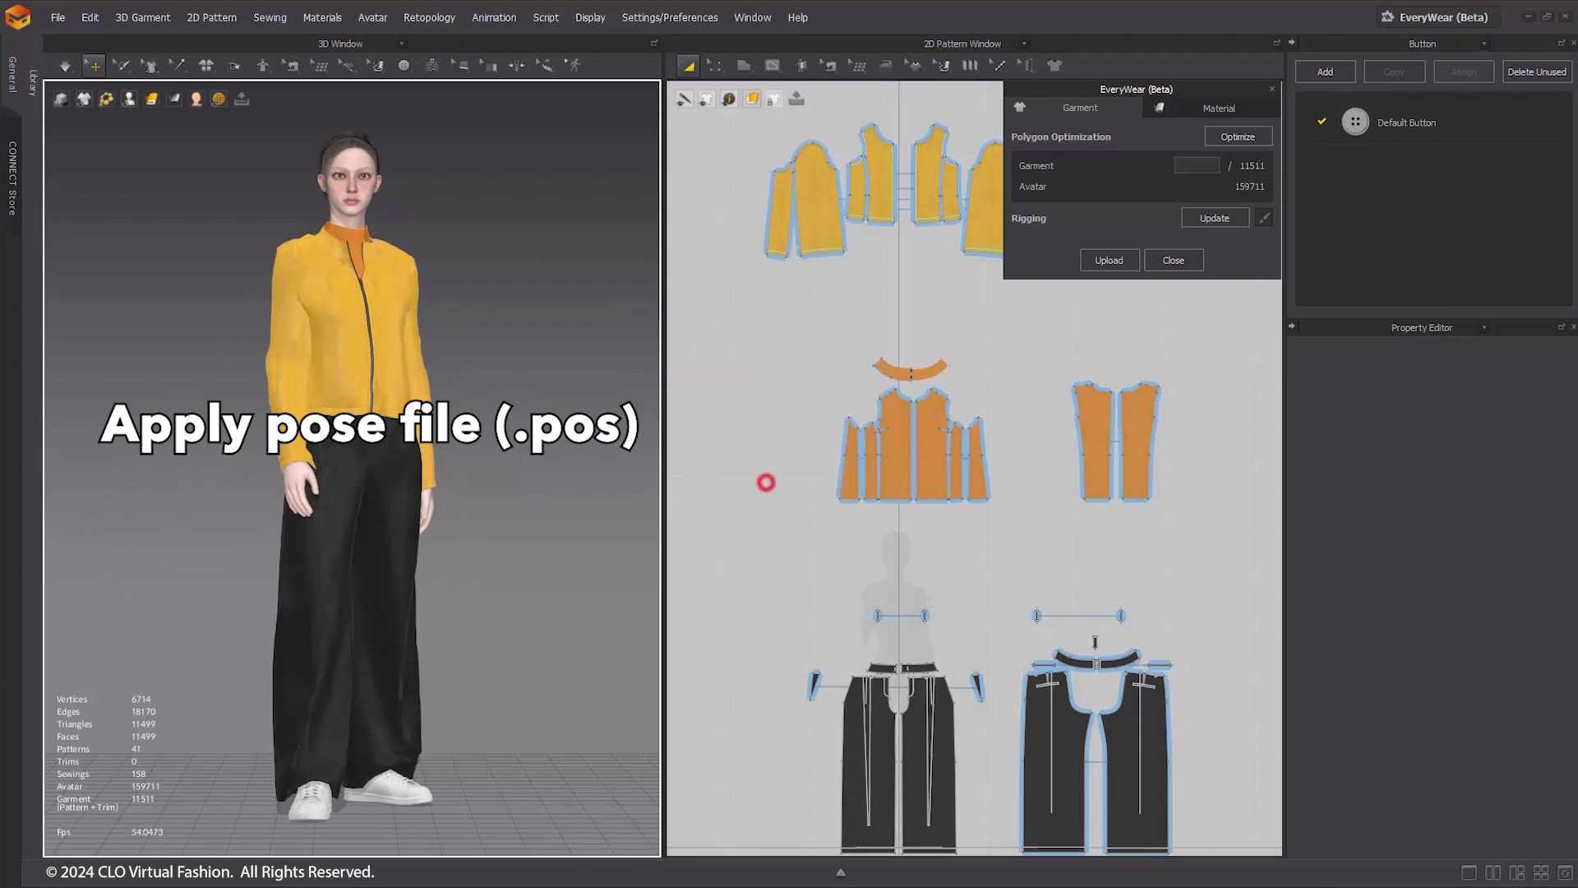
click(794, 478)
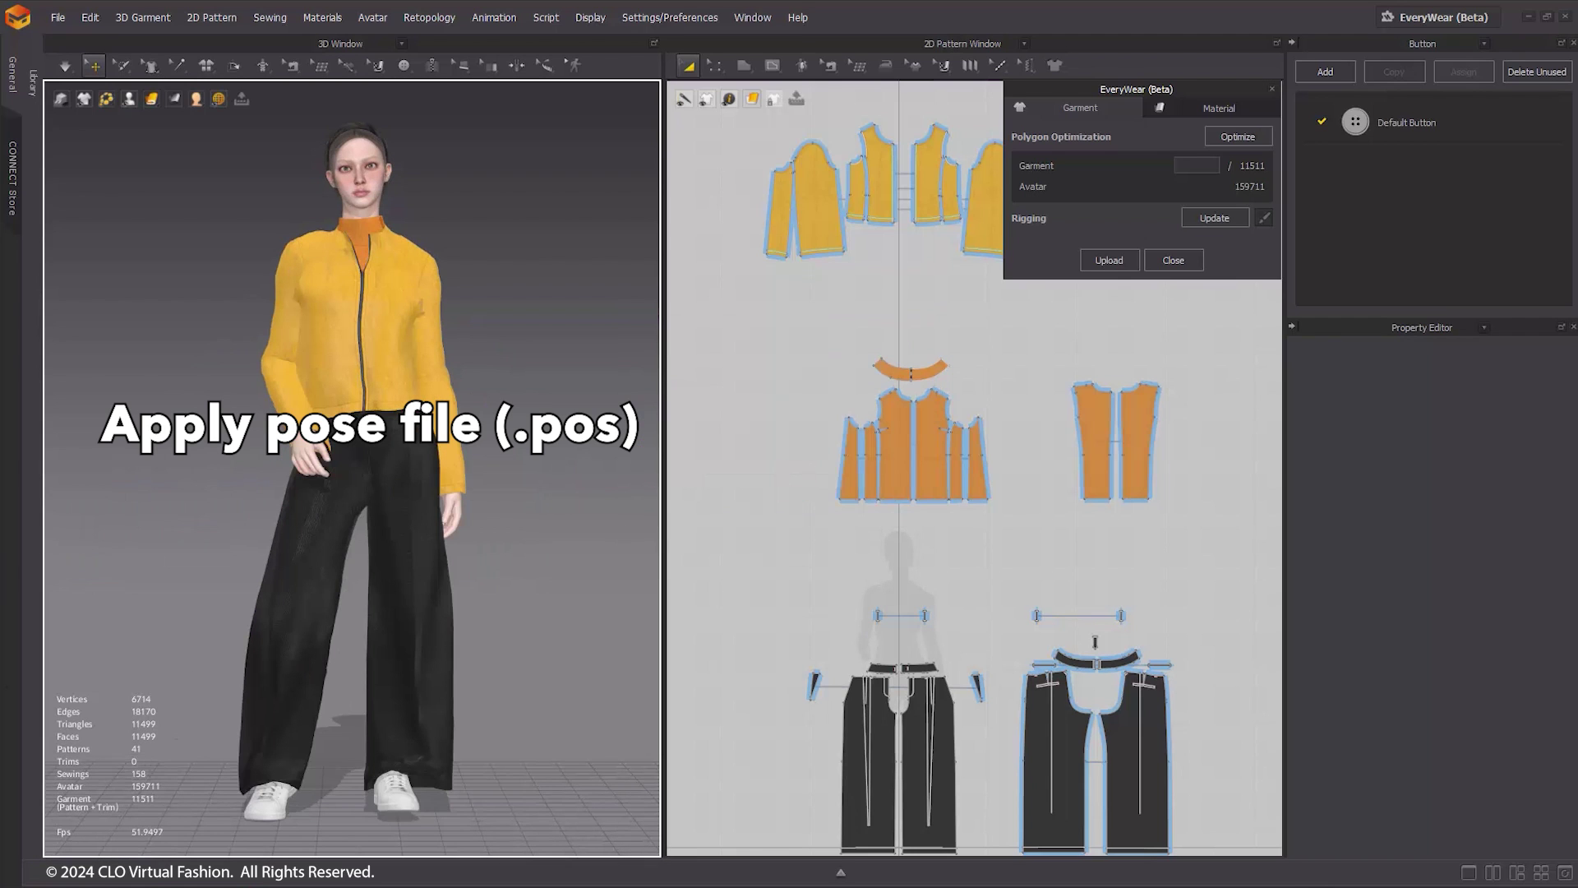
drag(59, 593, 376, 498)
click(765, 482)
drag(59, 616, 199, 639)
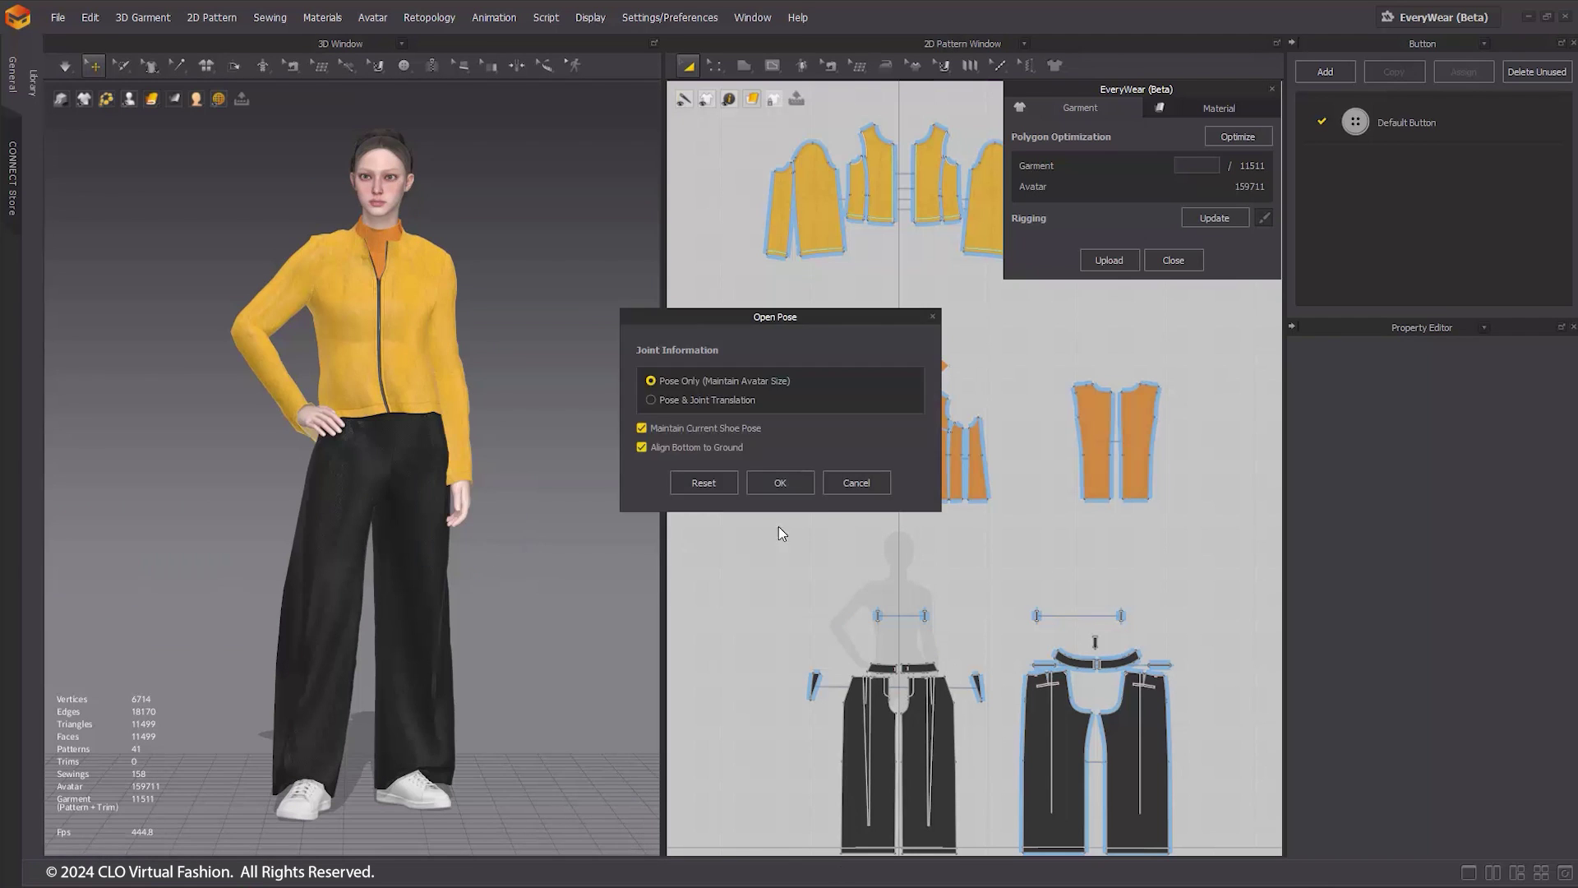
click(788, 477)
drag(59, 632, 442, 495)
click(773, 491)
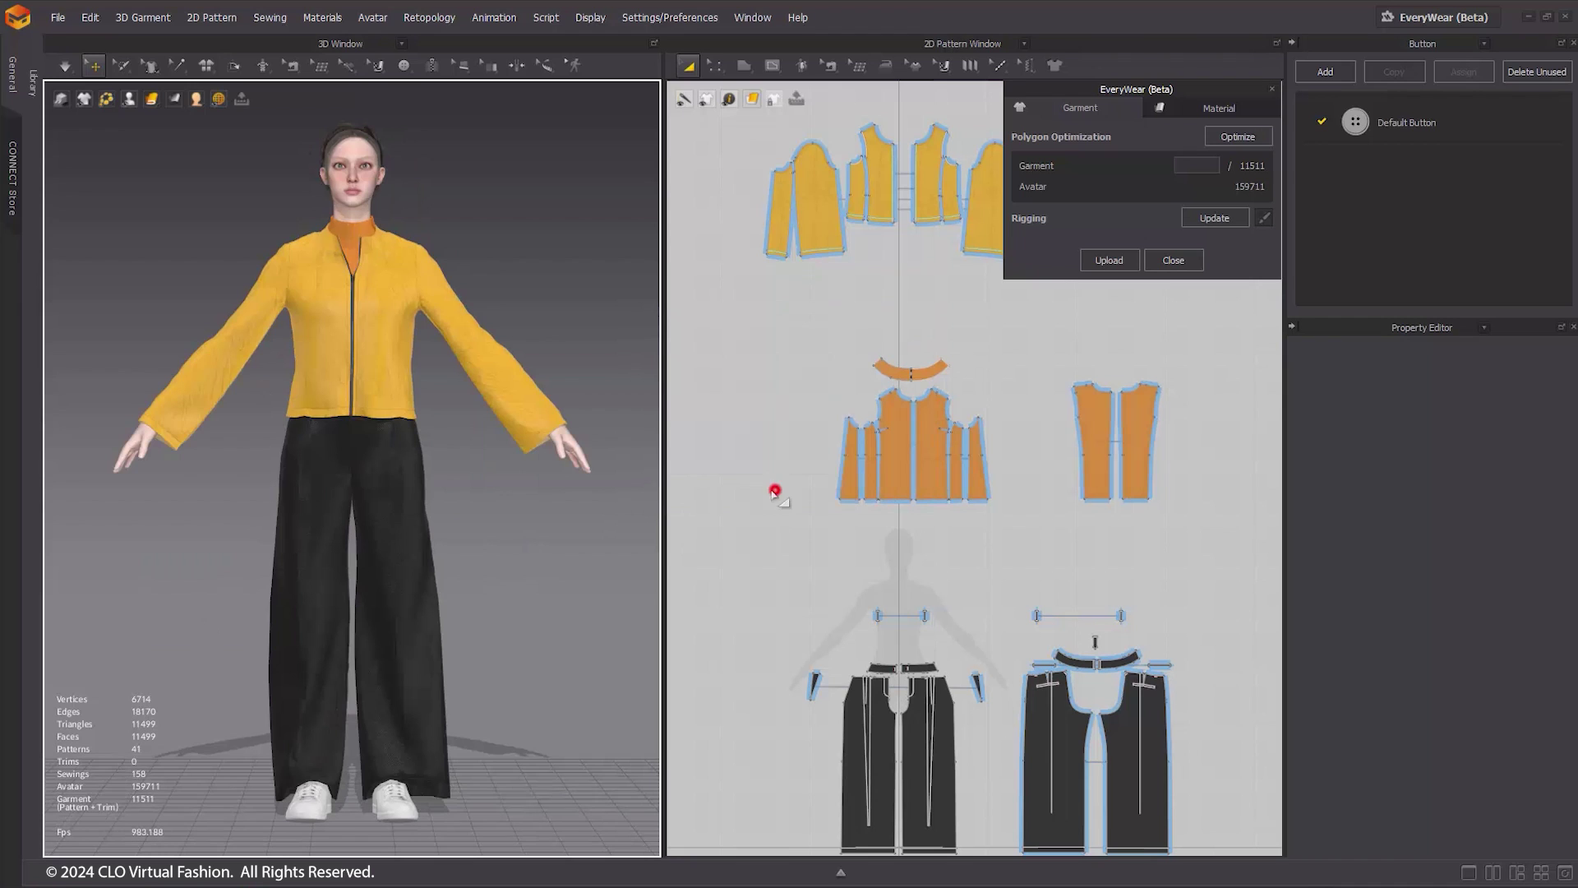
click(65, 68)
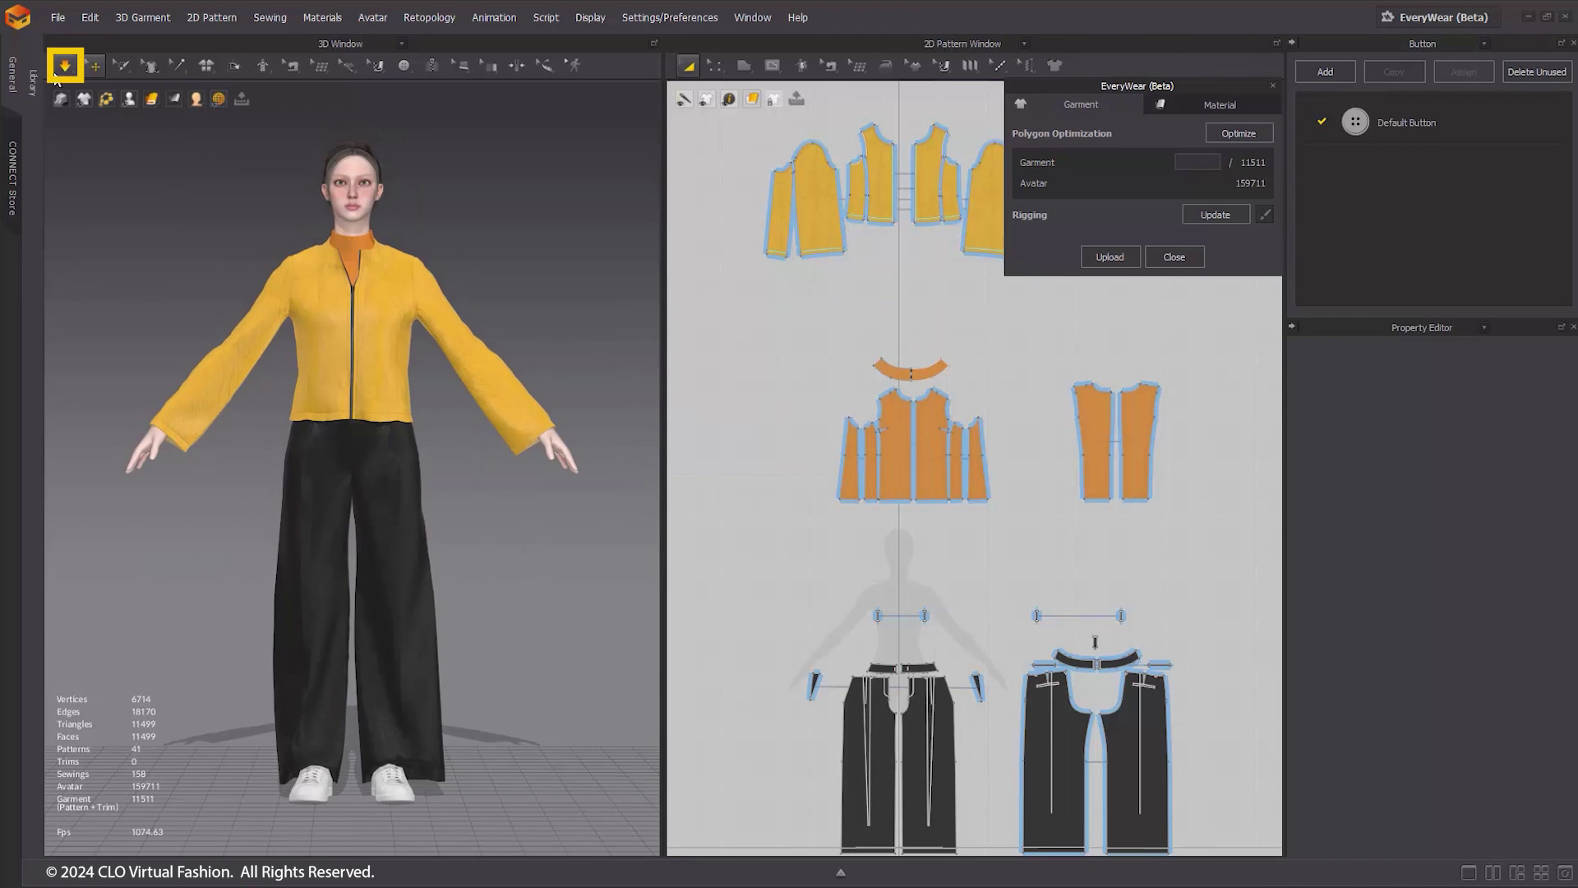
click(64, 76)
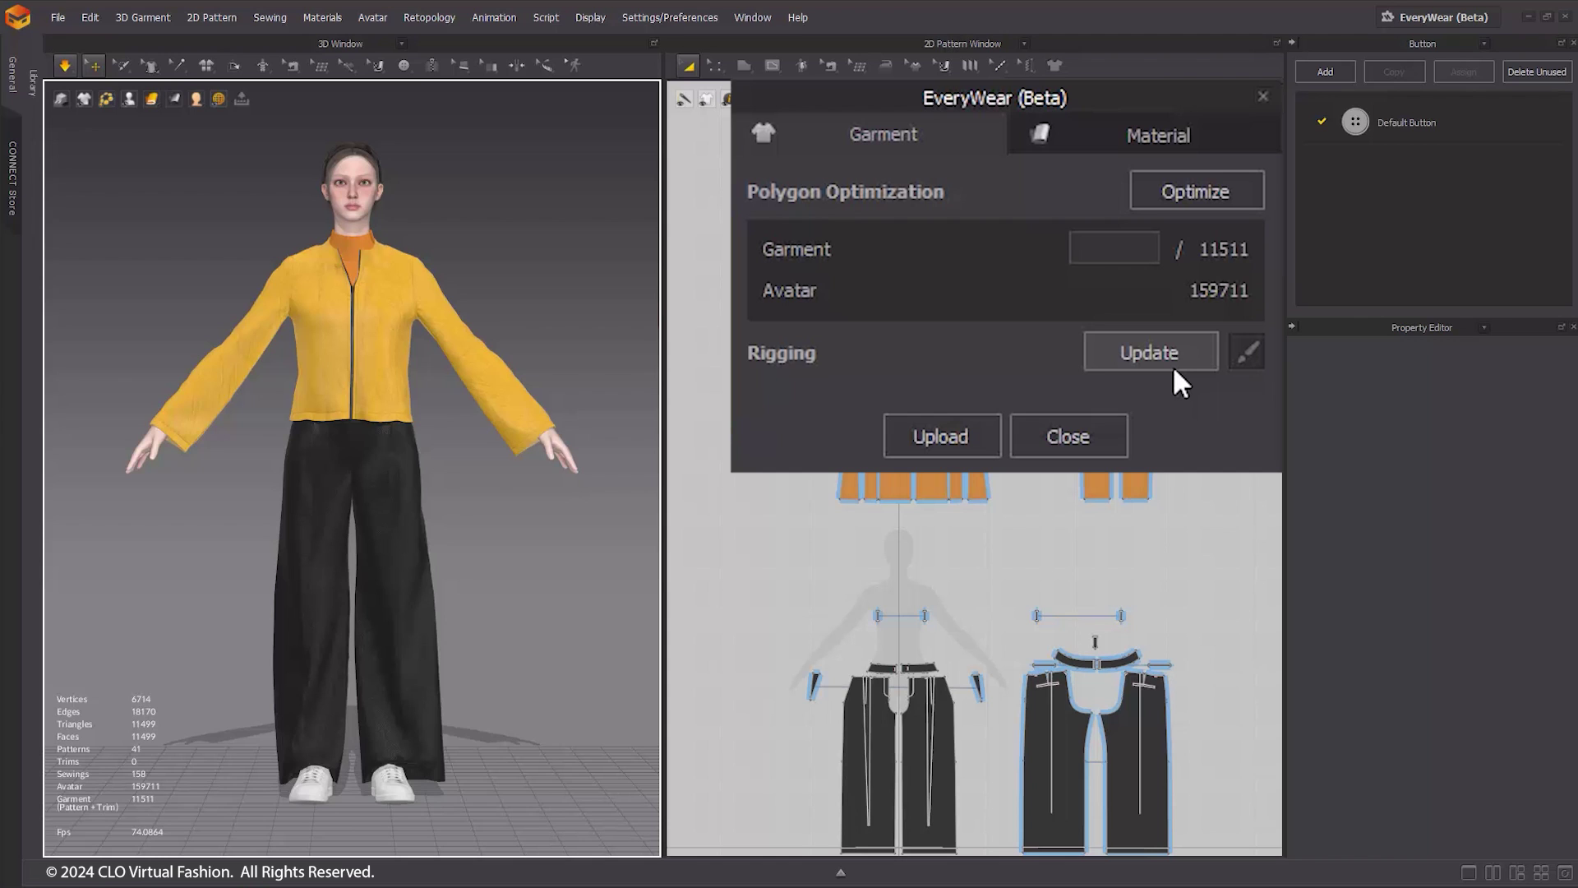
Step: Open the Brush Weight painting panel for the rigged garment from the Rigging row
click(1247, 353)
click(1264, 220)
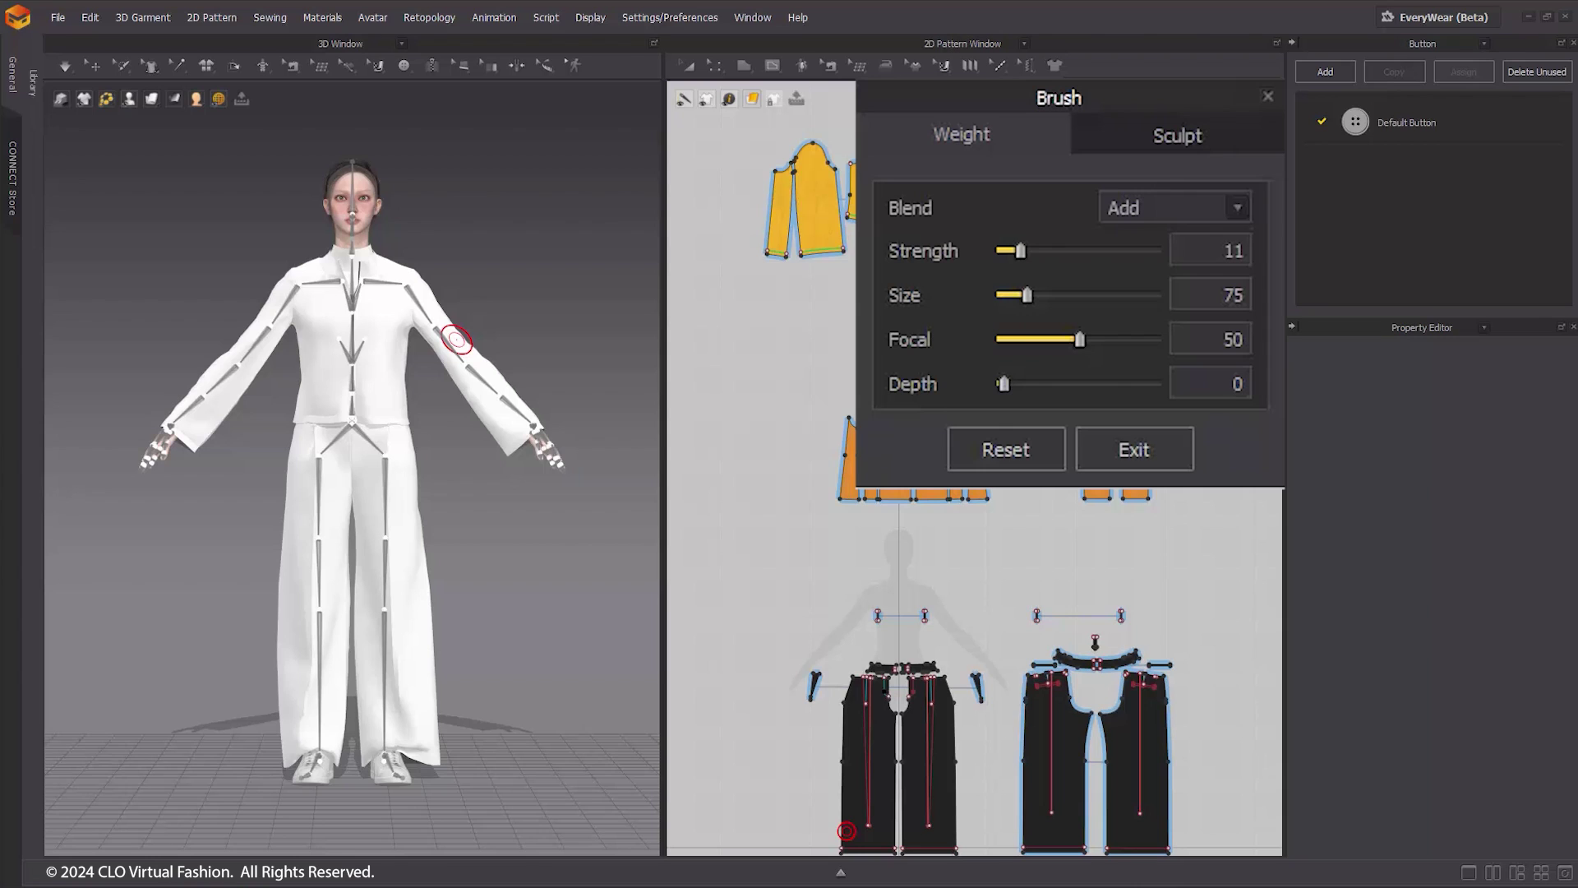
Step: Browse the weight blend modes and leave the blend on Add
click(1235, 200)
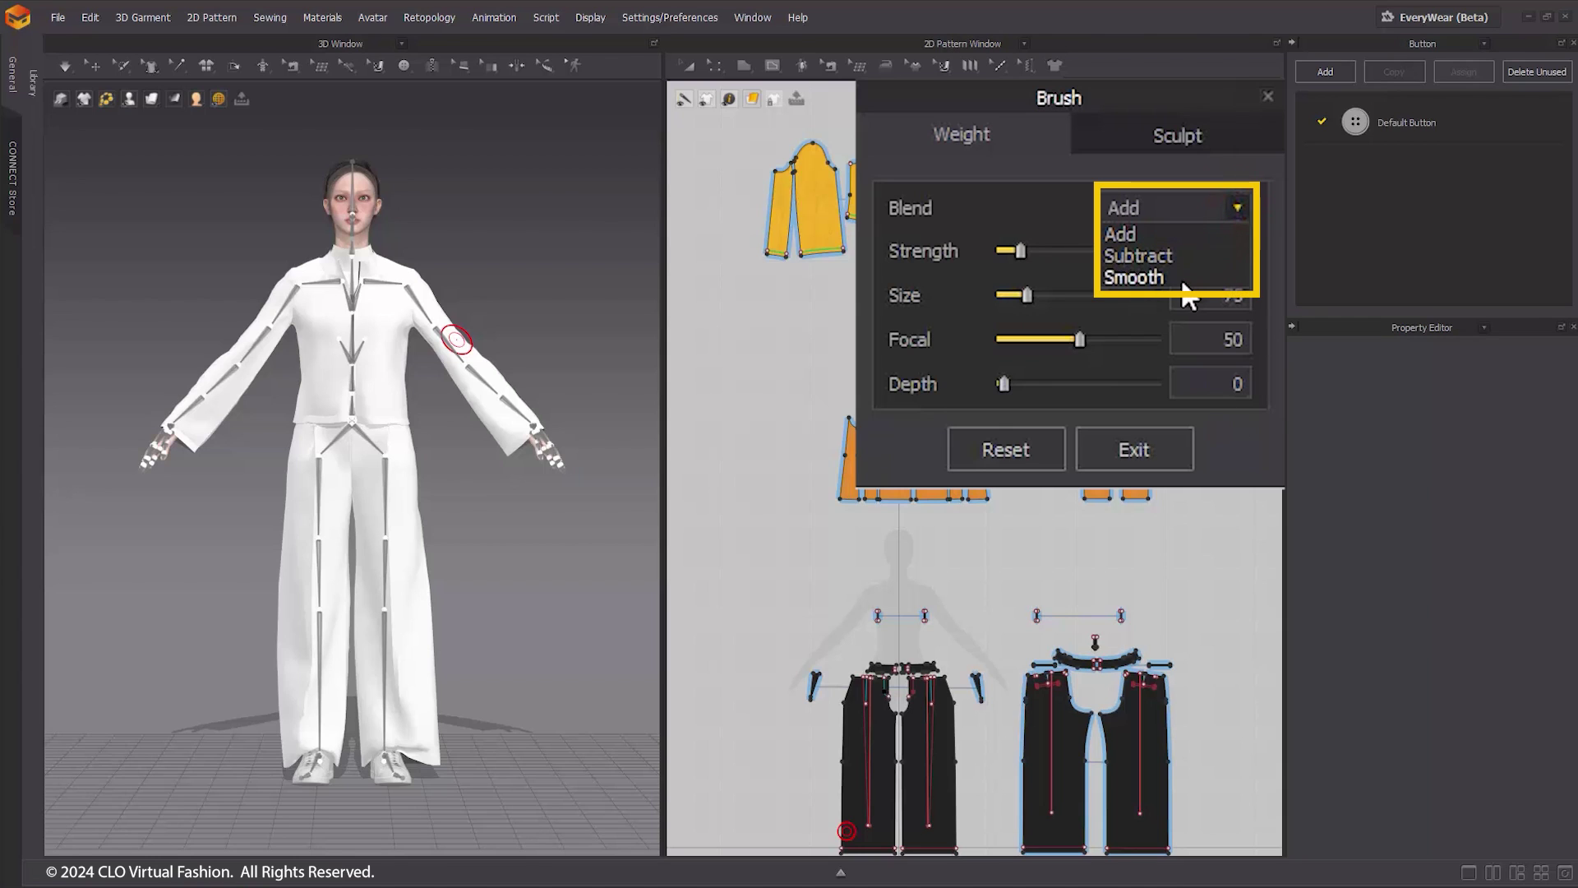
click(1228, 205)
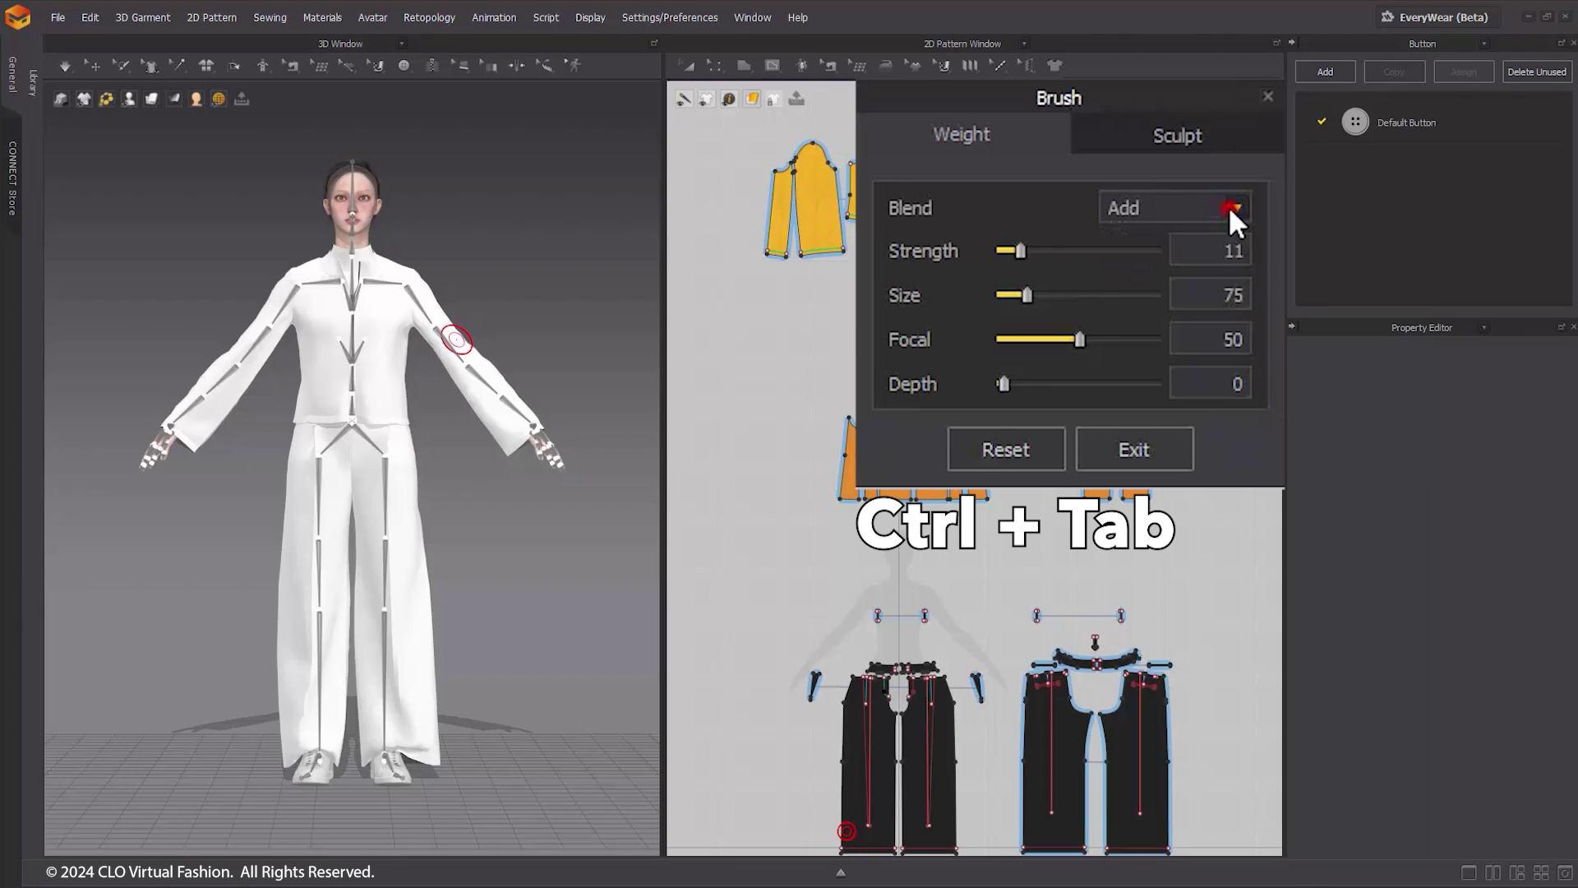
click(1228, 205)
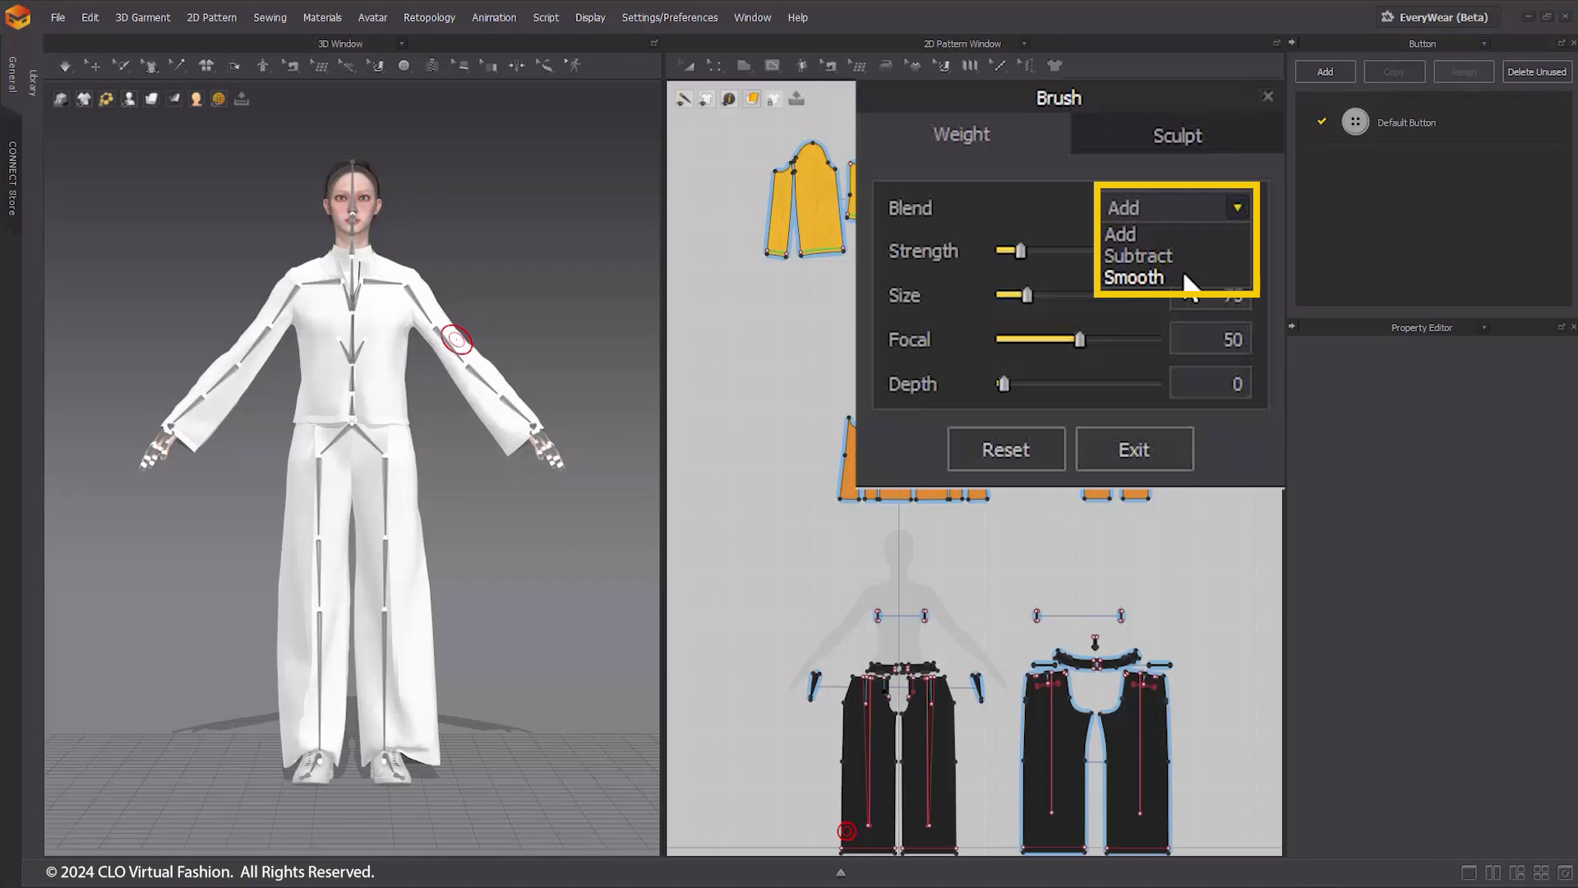
click(1228, 205)
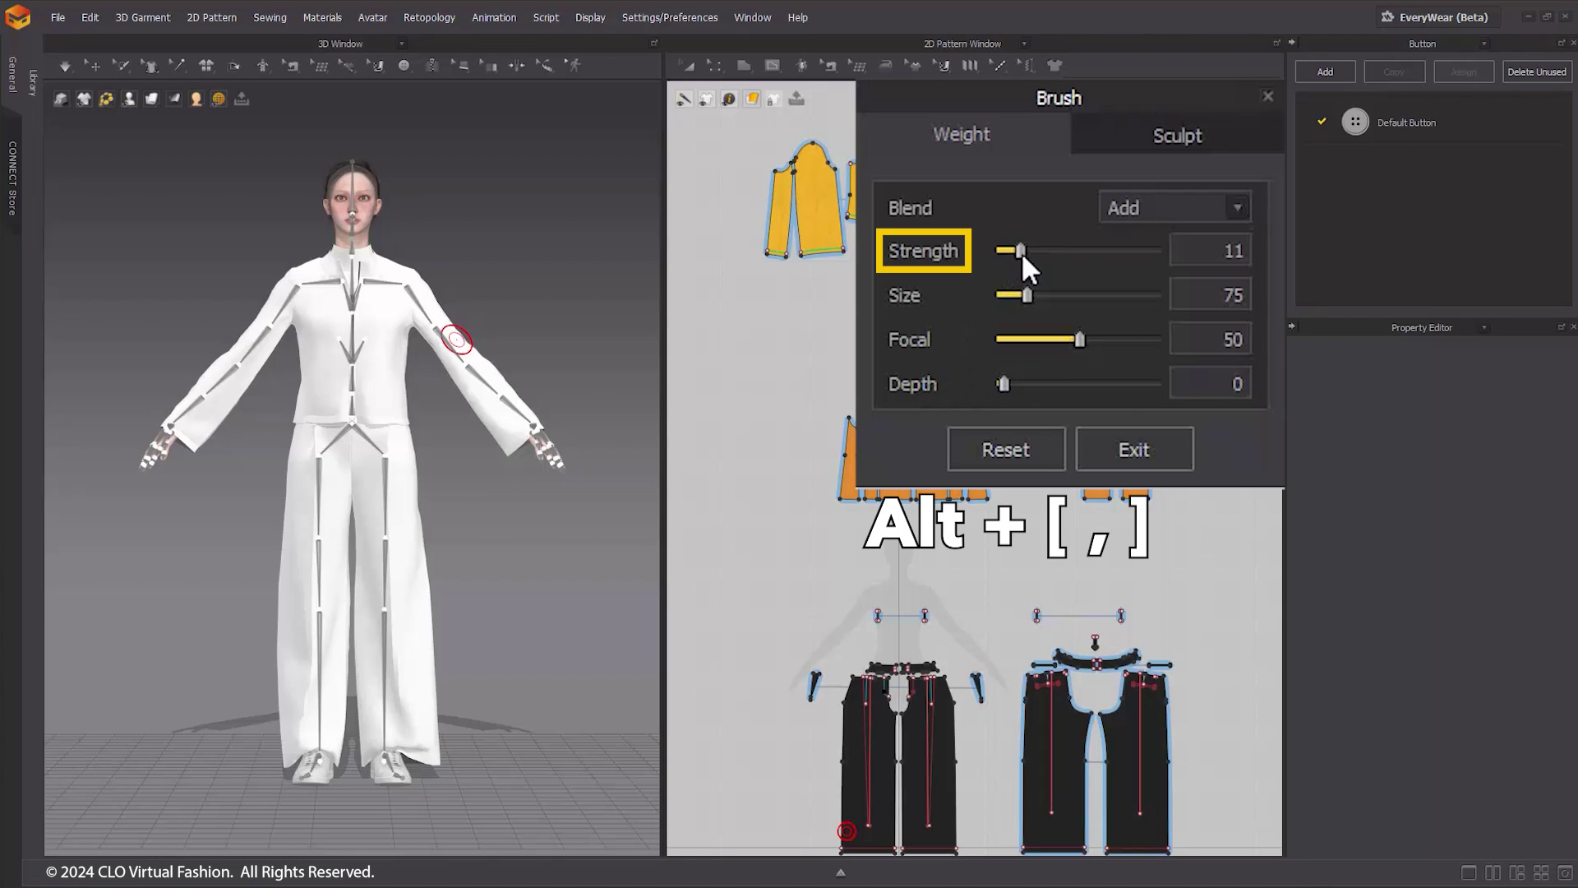
Step: Raise brush strength and depth to 82, then reset the brush defaults and exit weight painting
mouse_move(1022, 251)
mouse_down()
mouse_move(1116, 251)
mouse_move(1050, 262)
mouse_move(1064, 296)
mouse_move(1095, 293)
mouse_move(1041, 291)
mouse_move(1089, 294)
mouse_move(1113, 335)
mouse_move(1039, 337)
mouse_move(1117, 346)
mouse_up()
drag(1000, 383, 1127, 385)
right_drag(606, 430, 599, 416)
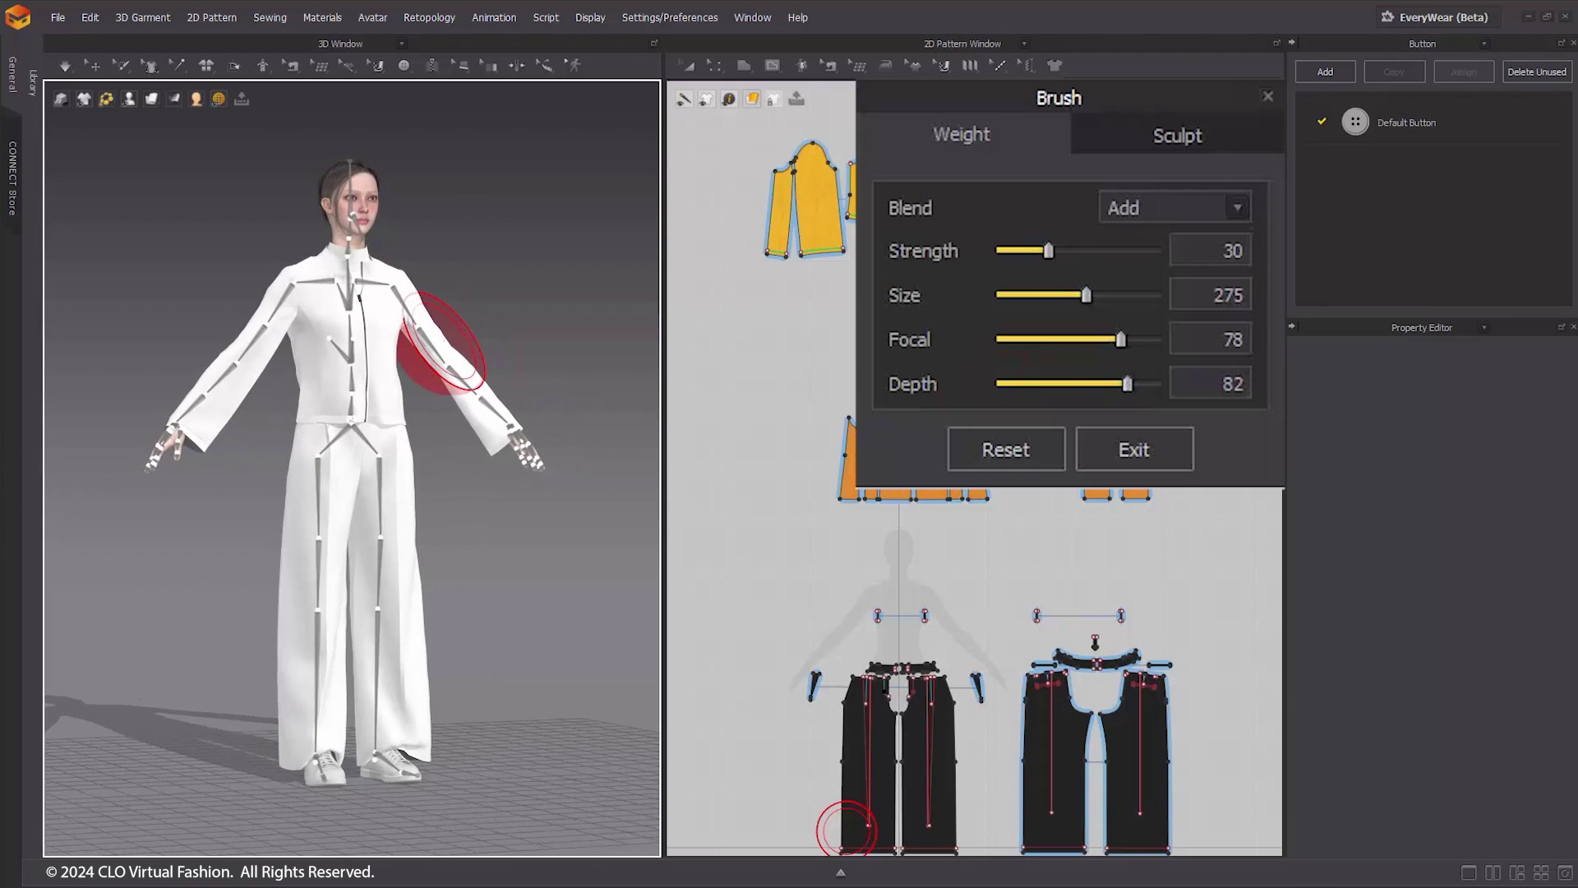
click(995, 451)
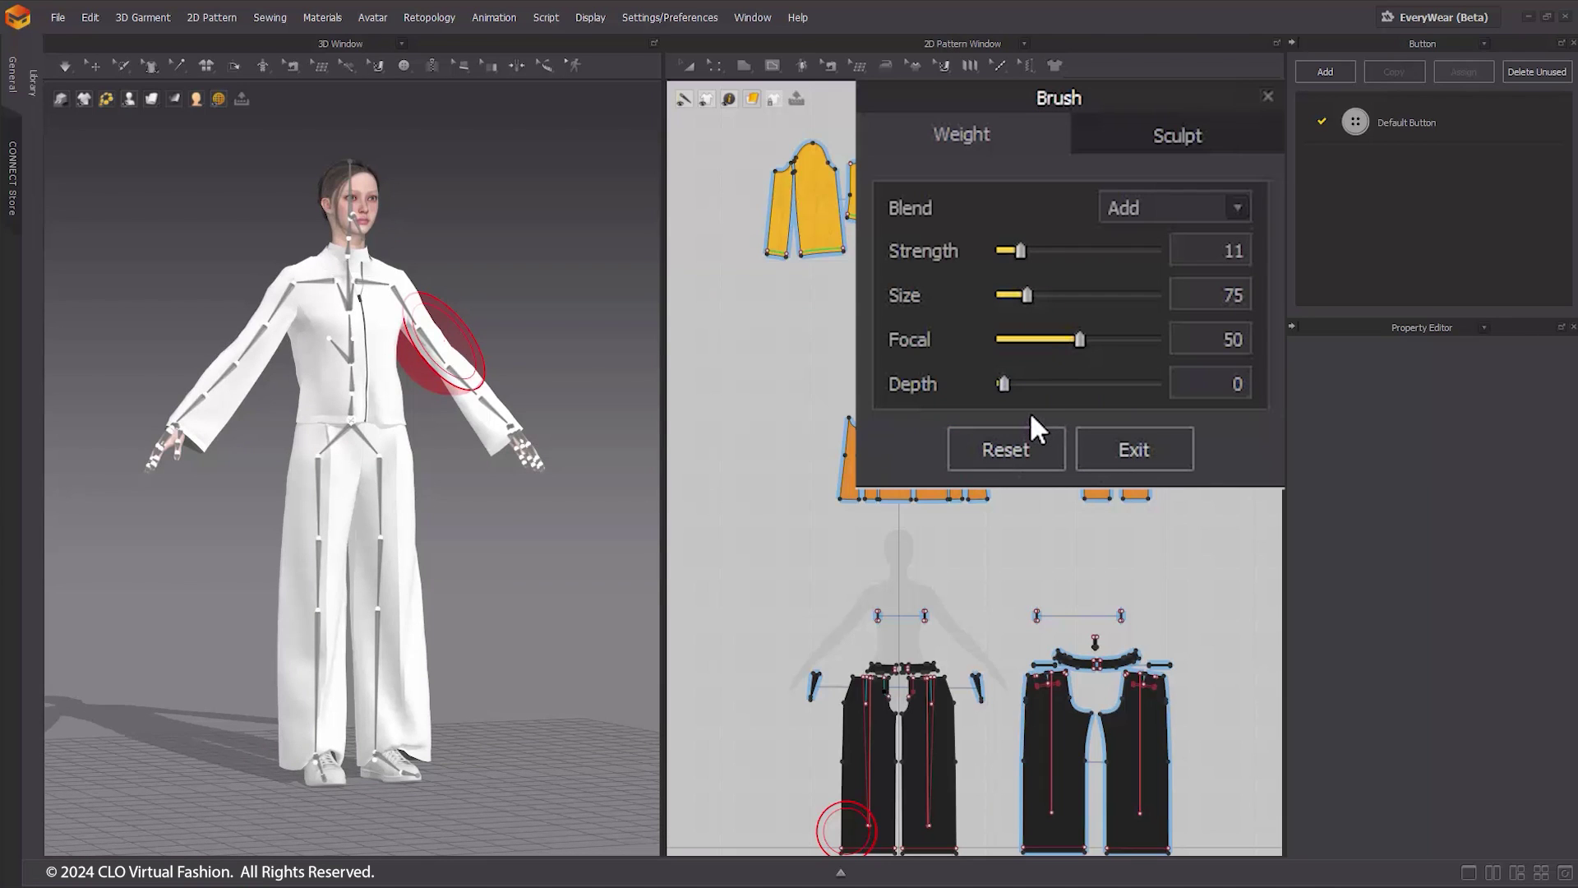
click(1122, 449)
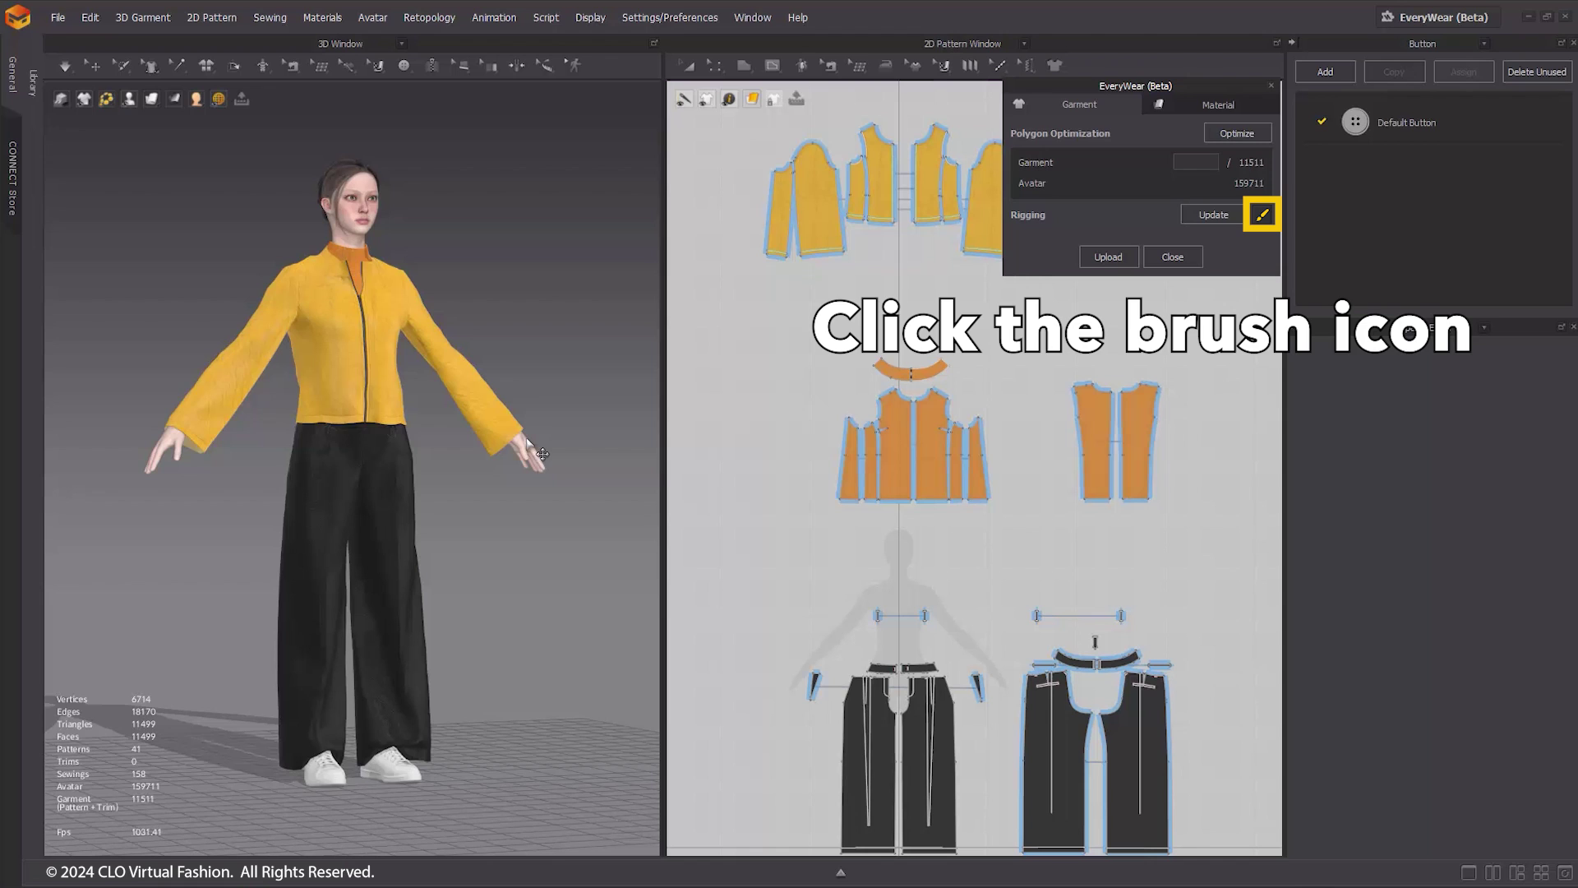
Step: Reopen weight painting, show the Left_Arm joint's heatmap, and zoom into the shoulder and sleeve
click(1262, 215)
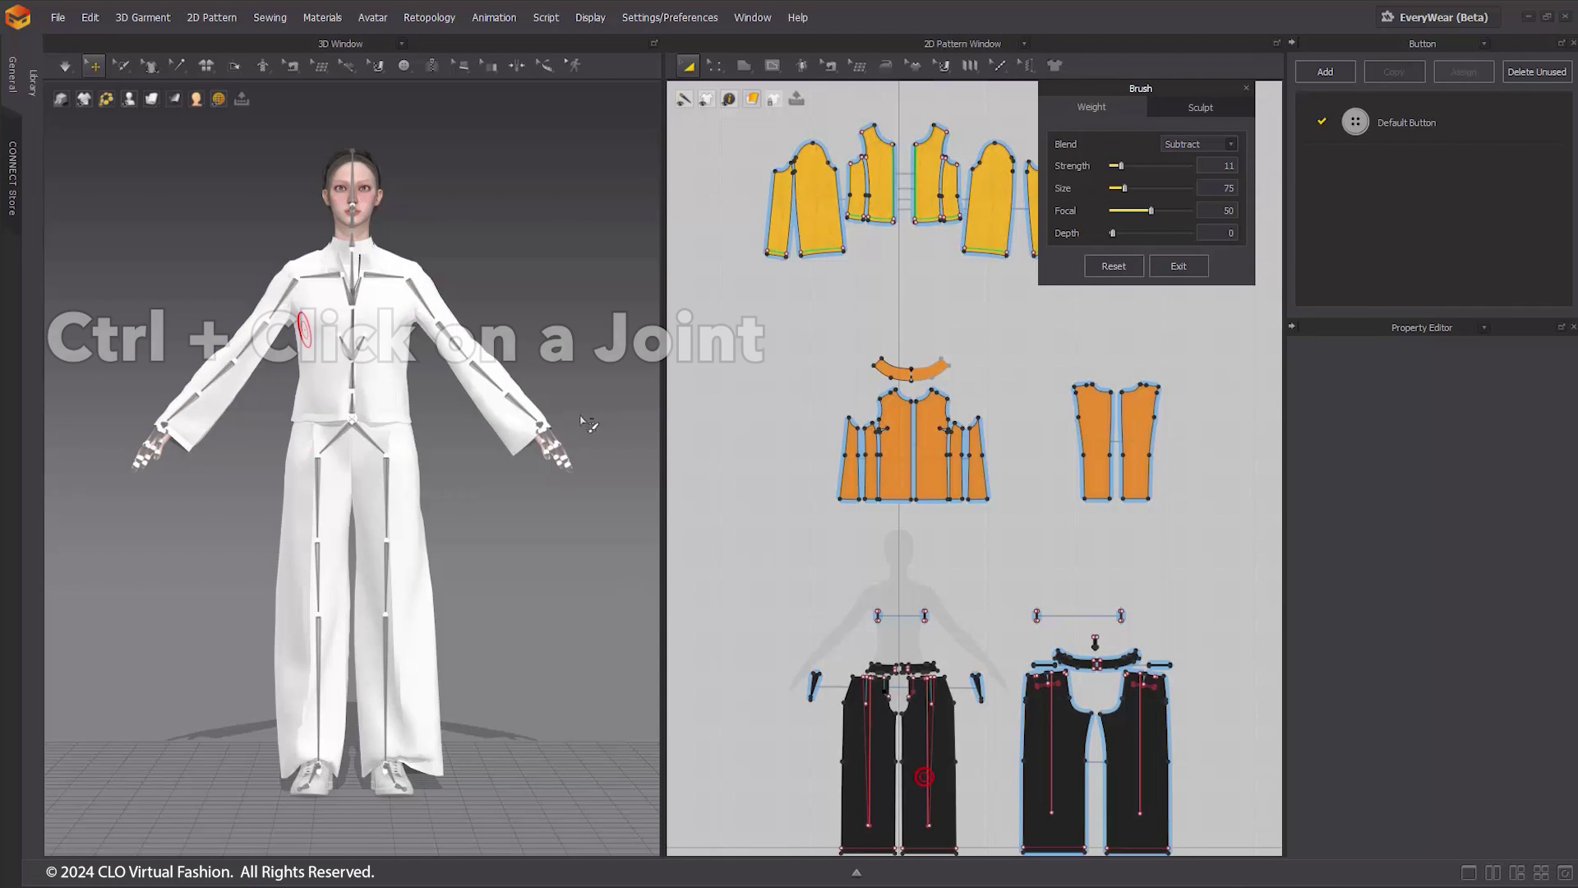
ctrl+click(417, 290)
scroll(428, 287, up, 5)
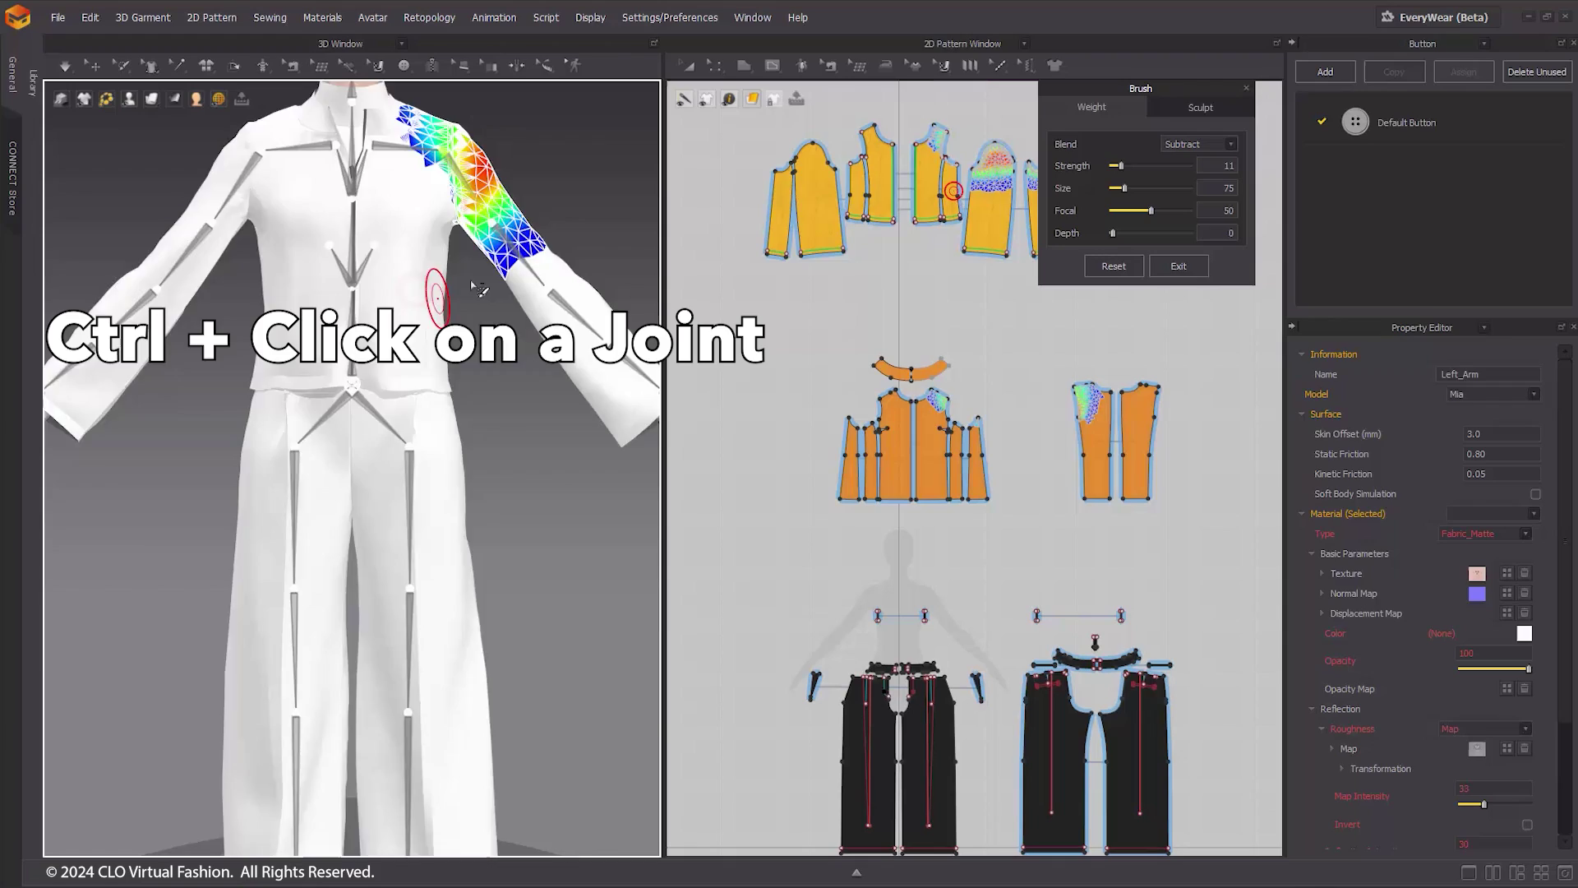
scroll(481, 461, up, 8)
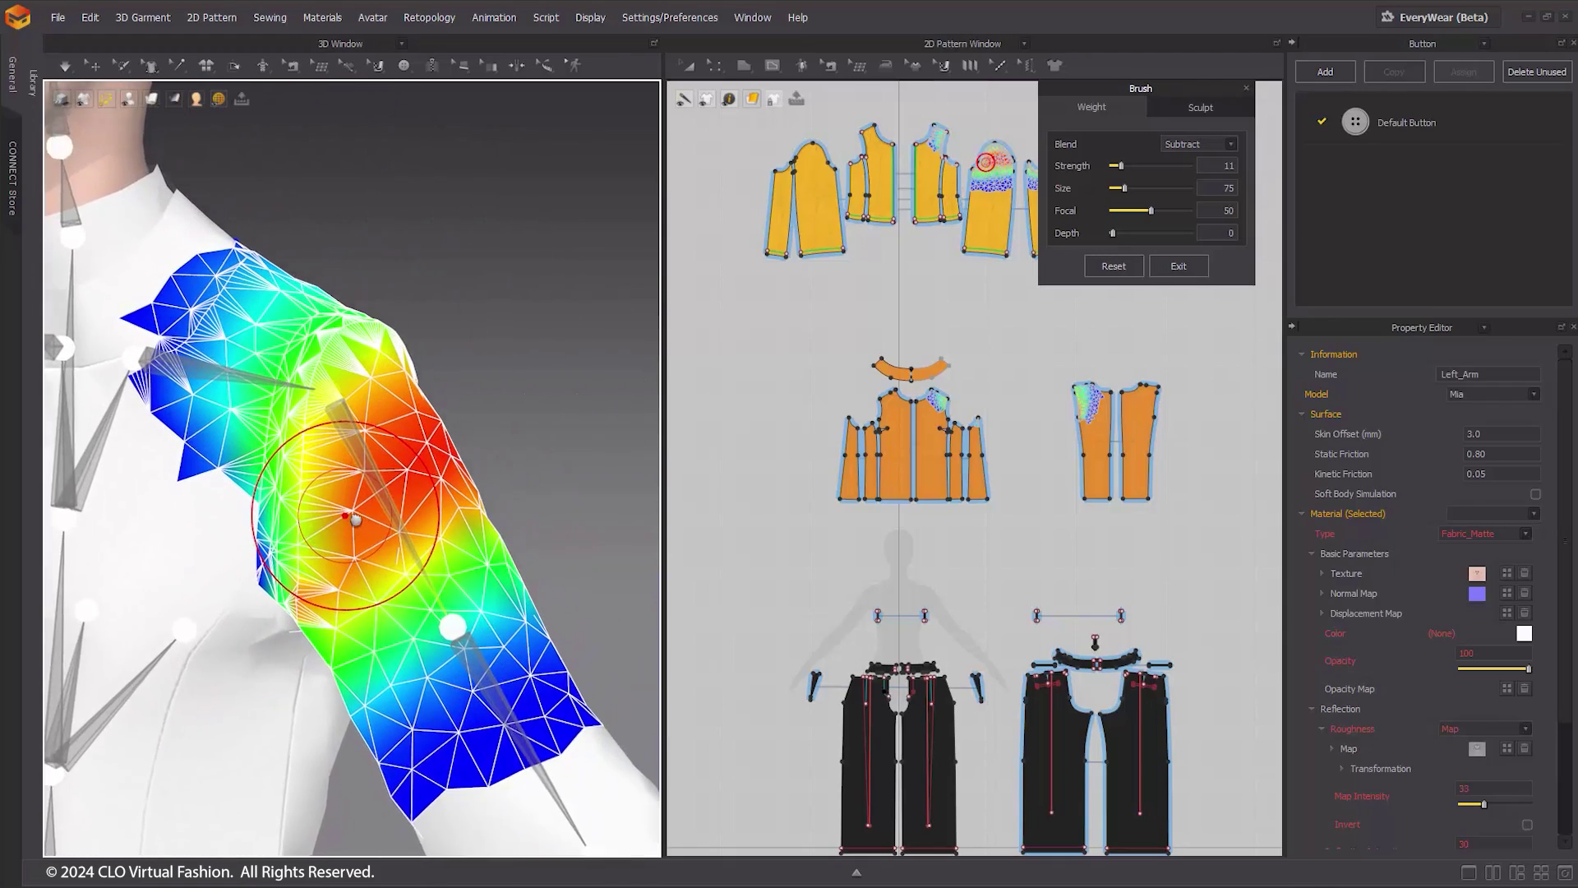
scroll(944, 254, down, 2)
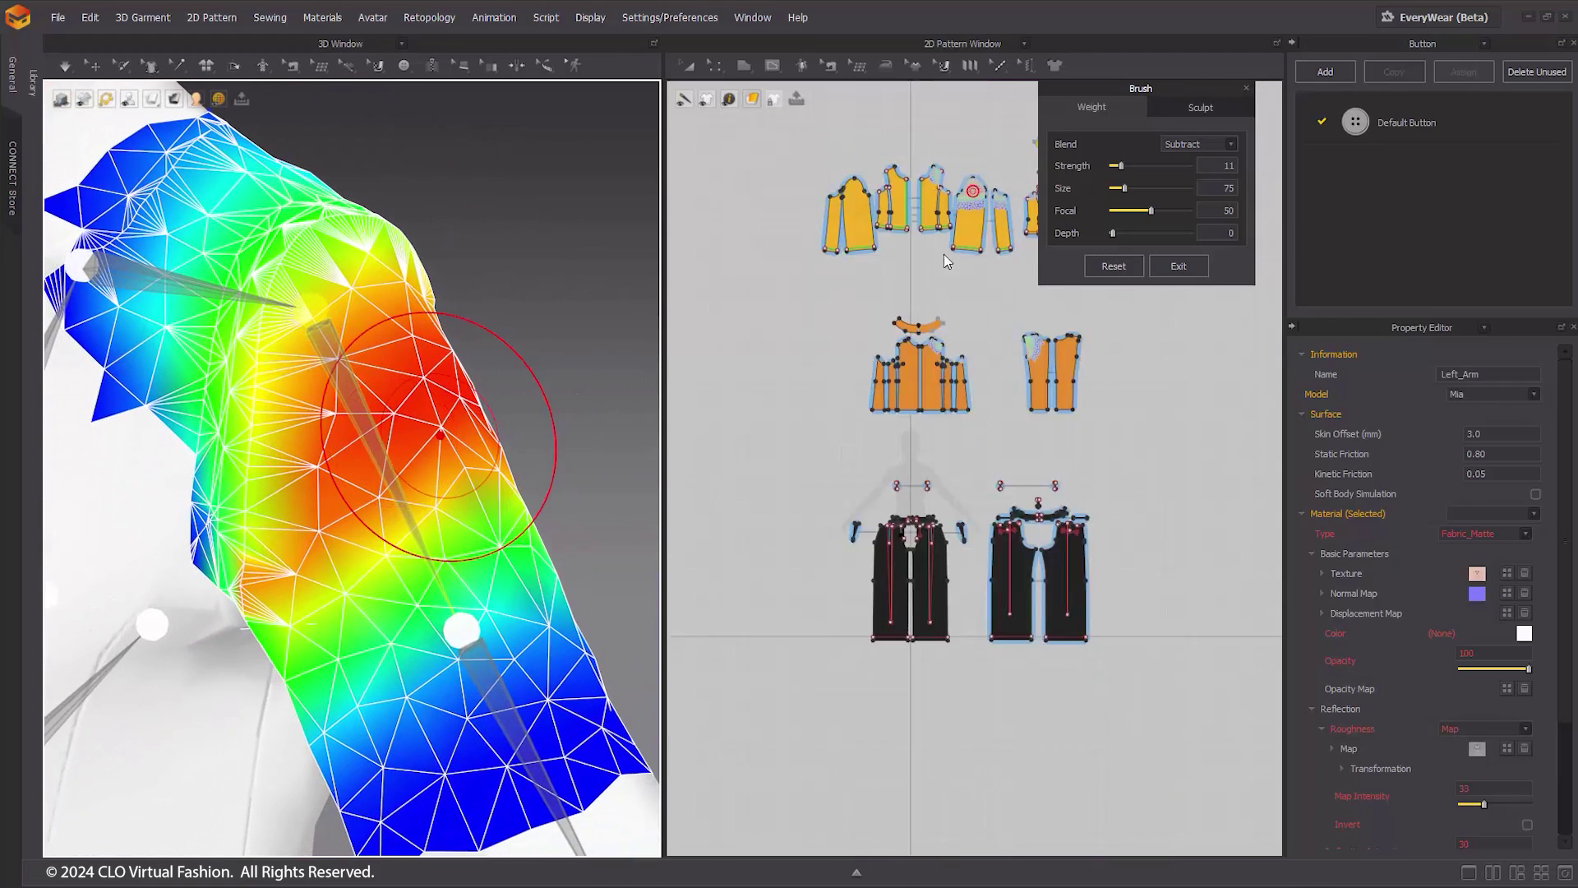
scroll(861, 458, up, 6)
scroll(830, 438, up, 5)
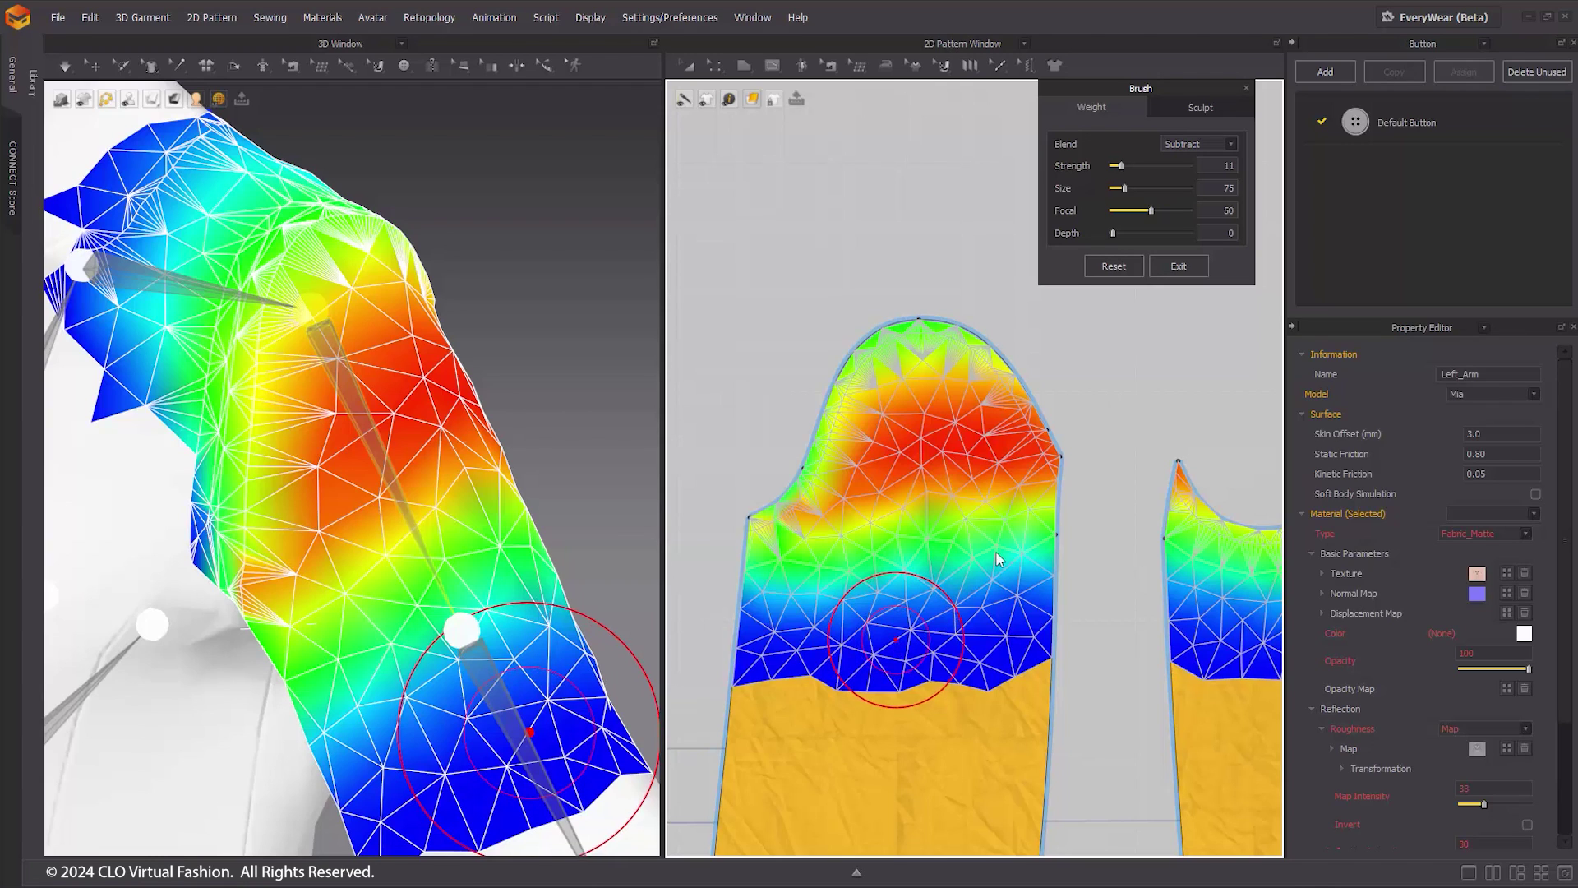
Step: Add weight to the upper sleeve, erase the lower part, then smooth it with the Smooth blend
click(1232, 146)
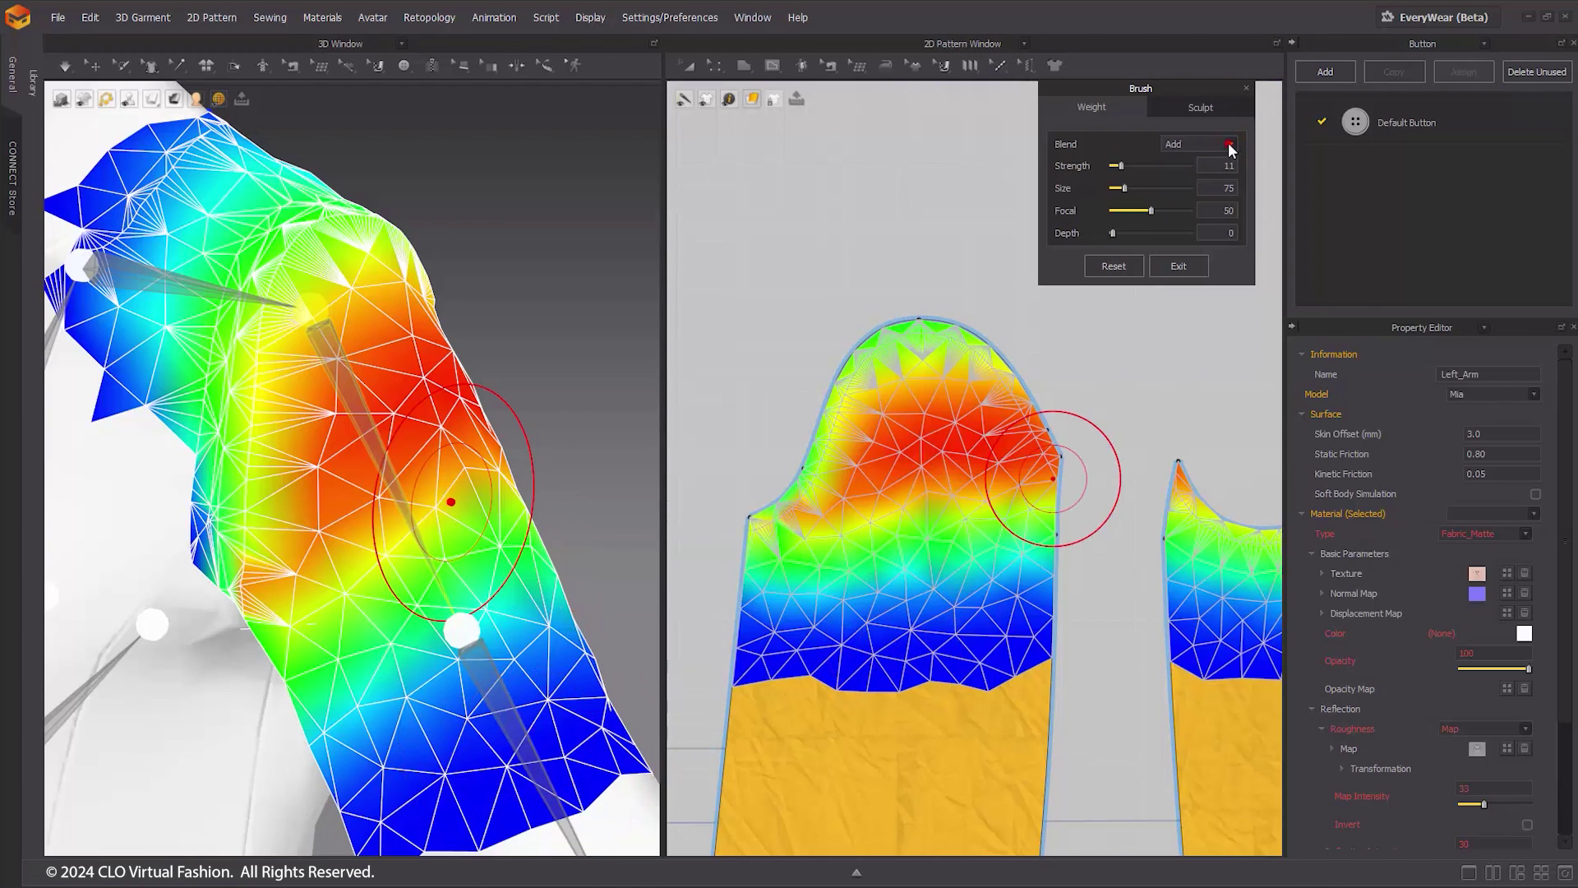
click(1231, 146)
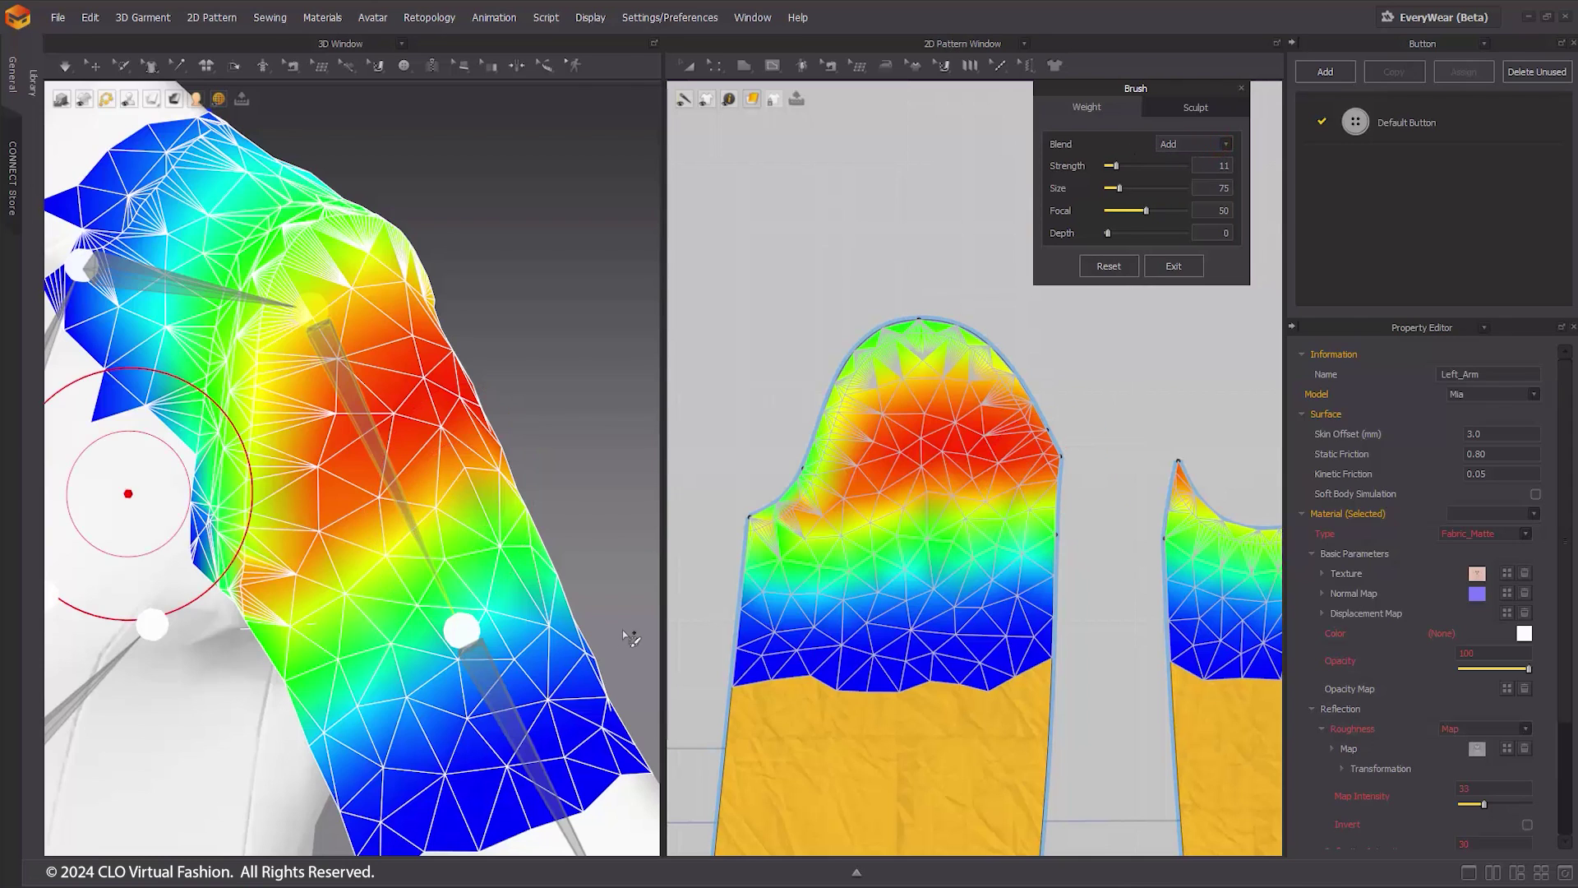
mouse_move(903, 513)
mouse_down()
mouse_move(885, 534)
mouse_move(832, 534)
mouse_move(925, 586)
mouse_move(863, 537)
mouse_move(950, 560)
mouse_up()
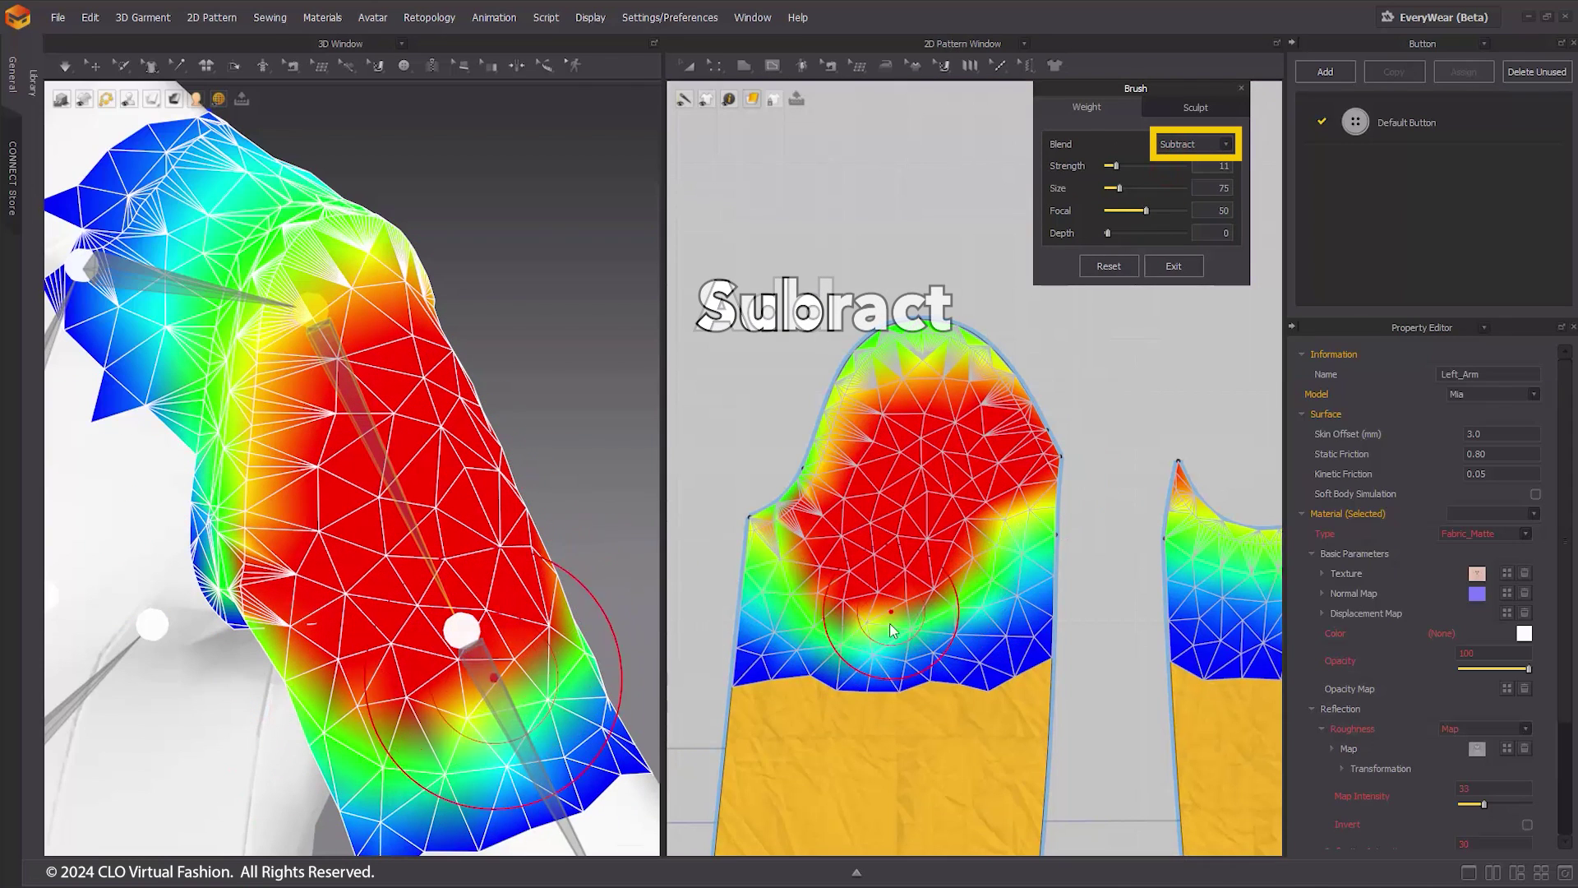
mouse_move(892, 630)
mouse_down()
mouse_move(951, 662)
mouse_move(904, 633)
mouse_move(1021, 599)
mouse_up()
click(1195, 144)
click(1174, 185)
mouse_move(904, 625)
mouse_down()
mouse_move(845, 652)
mouse_move(979, 564)
mouse_move(856, 535)
mouse_move(861, 595)
mouse_move(894, 511)
mouse_move(1009, 481)
mouse_up()
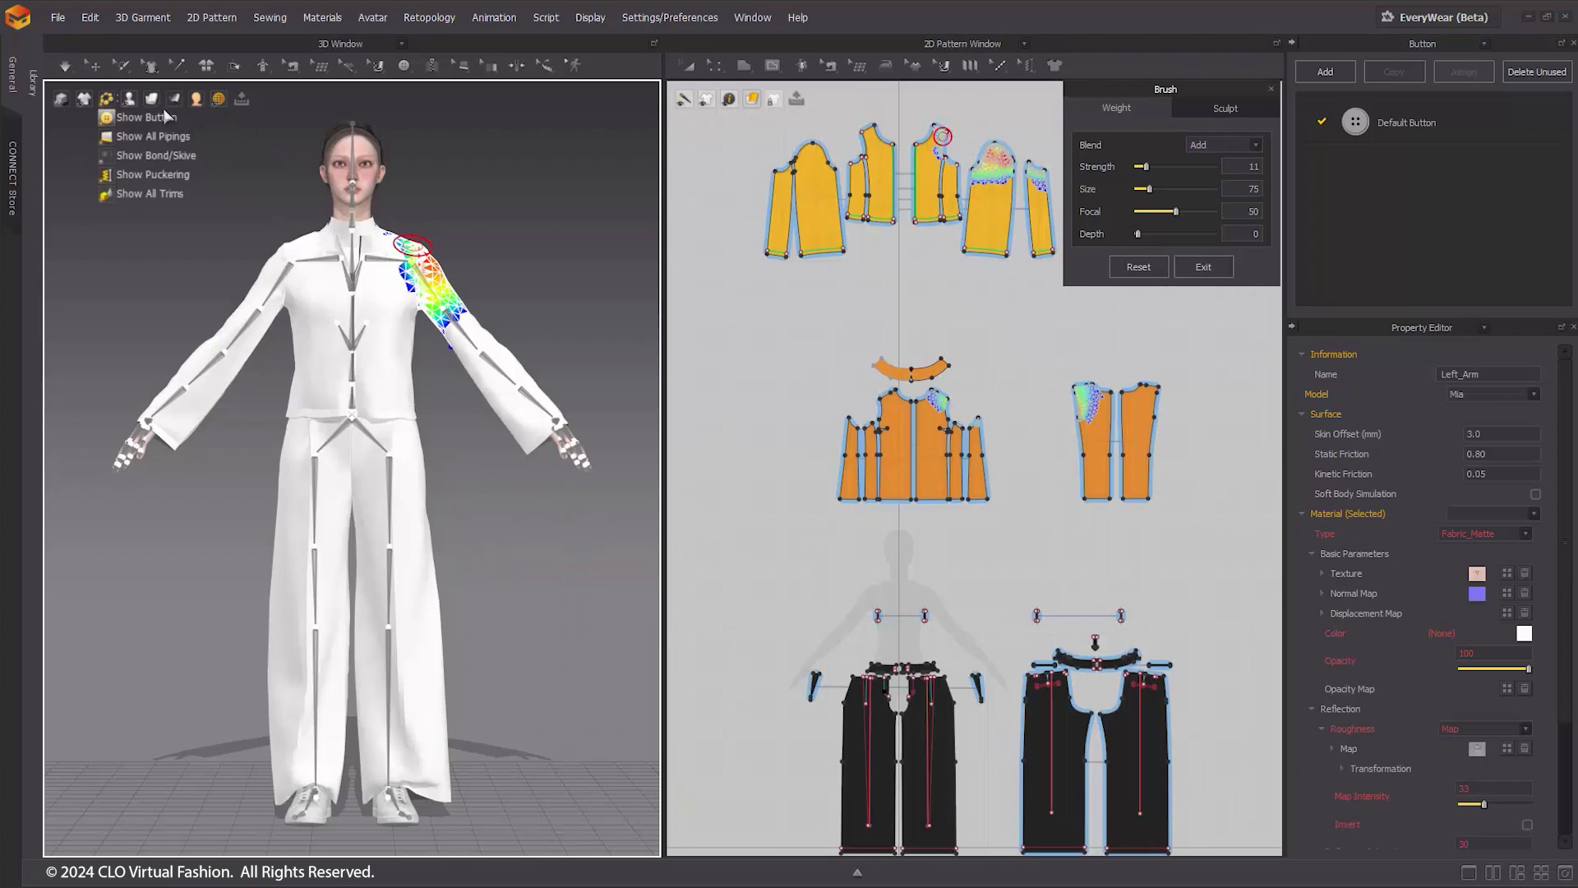
Step: Select the left arm bones and rotate the arm up to horizontal
mouse_move(129, 101)
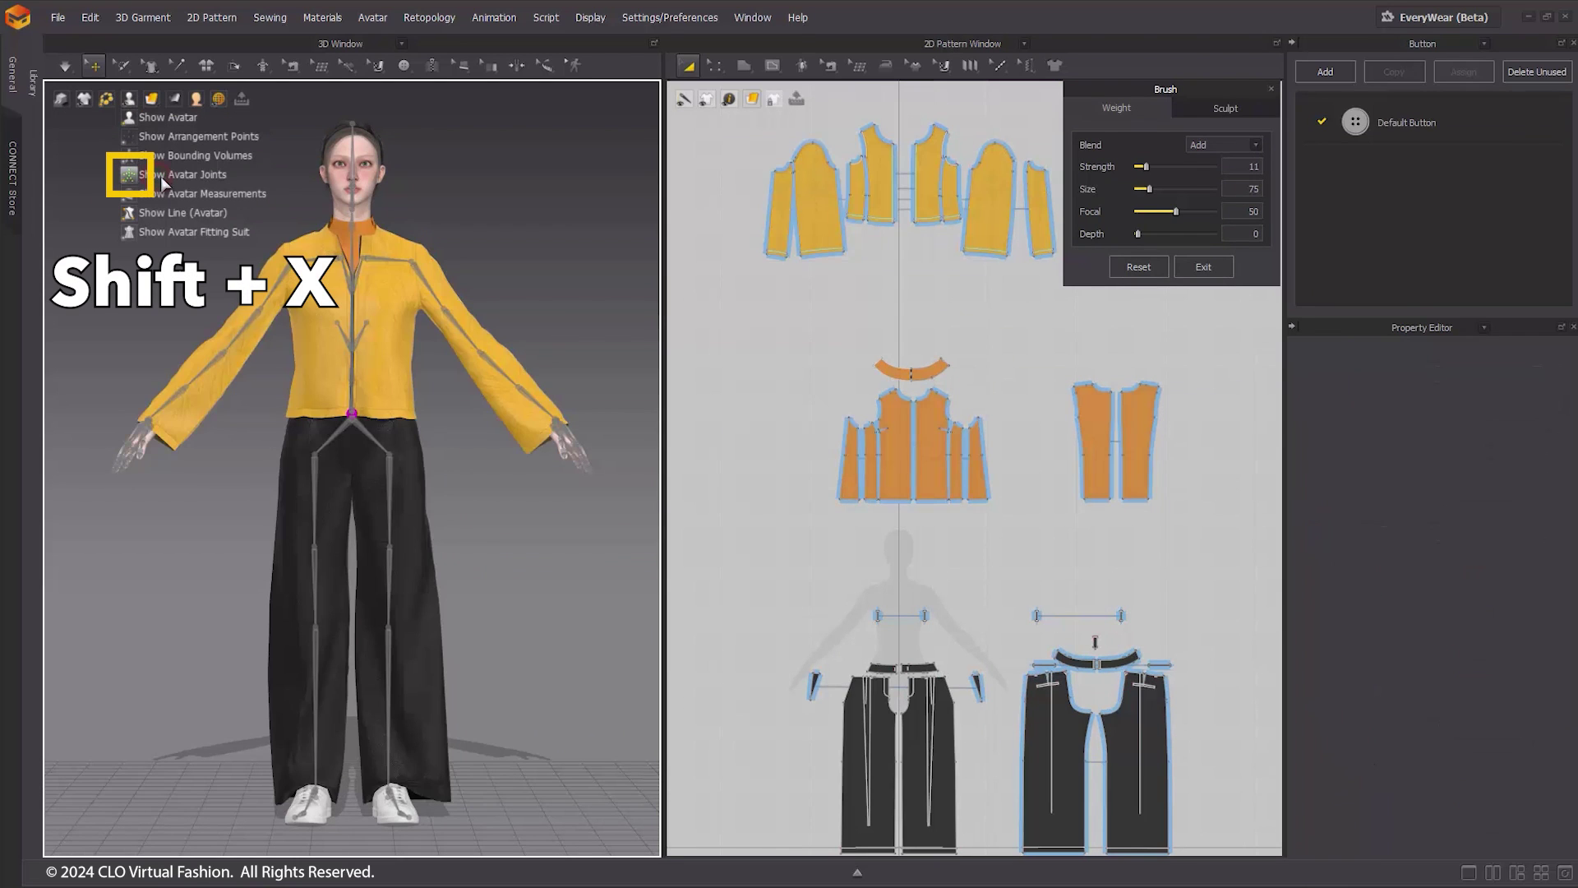
scroll(487, 420, up, 1)
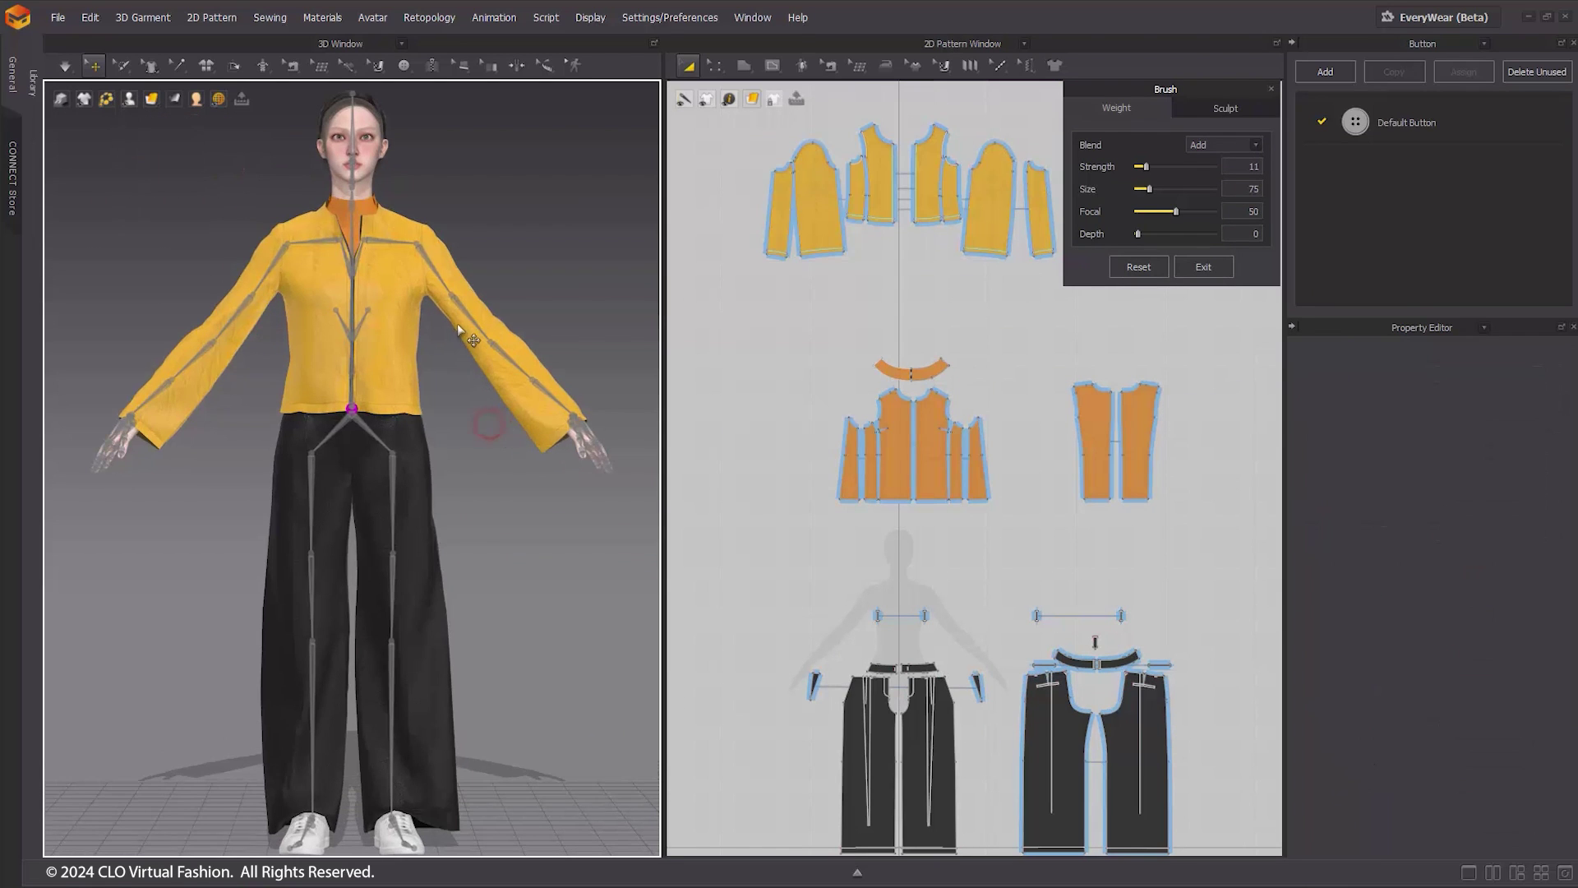
click(430, 261)
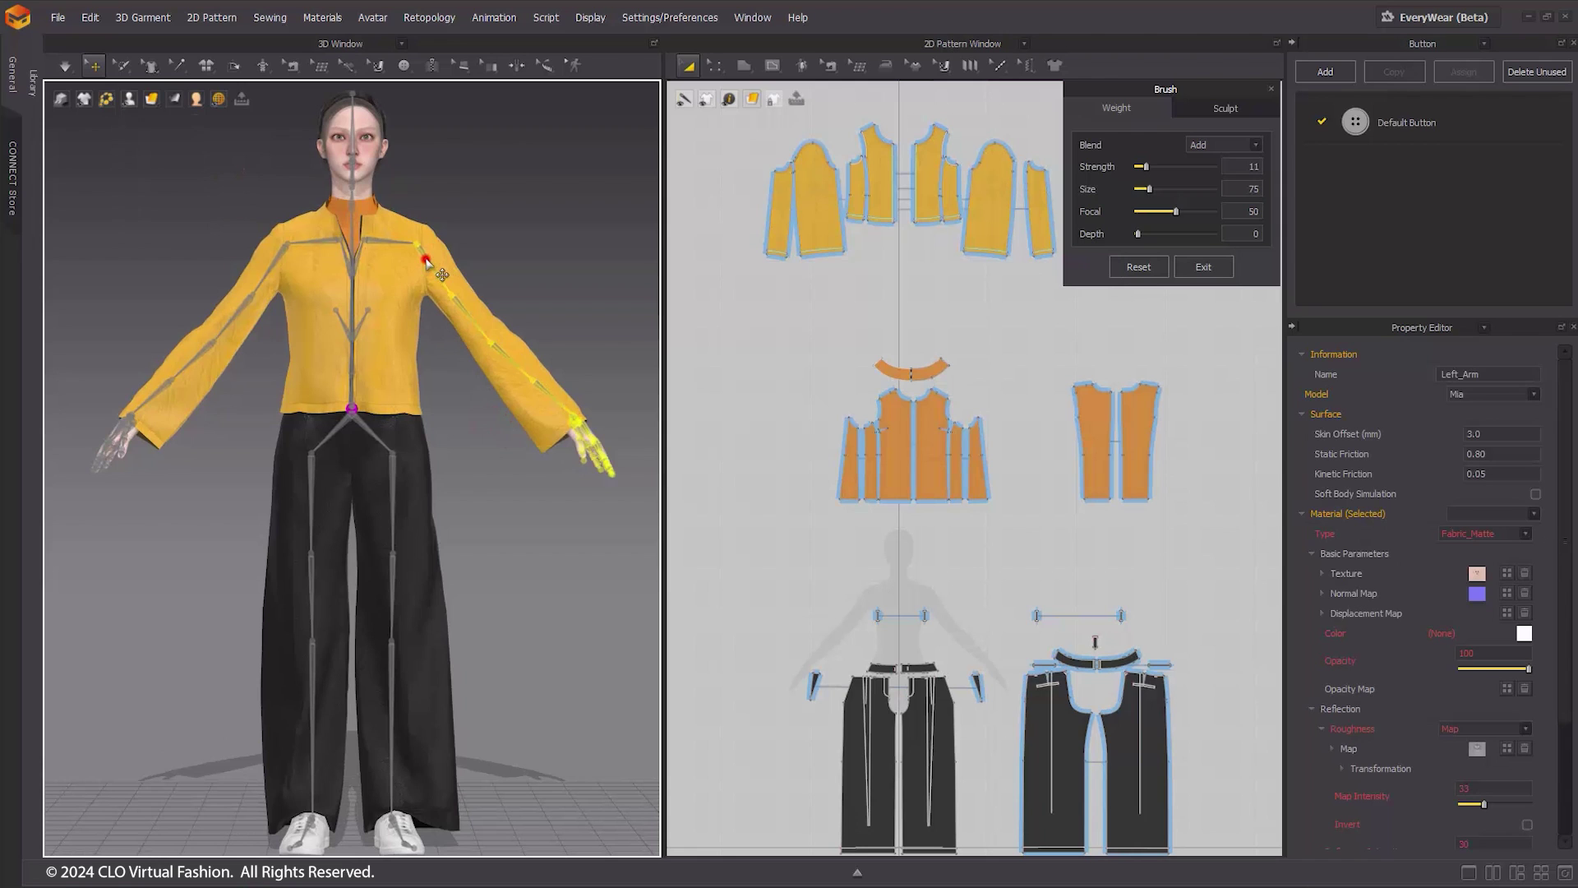
click(426, 259)
drag(480, 241, 453, 190)
Step: Apply a running pose file to the avatar and inspect the jacket's deformation
drag(323, 549, 400, 520)
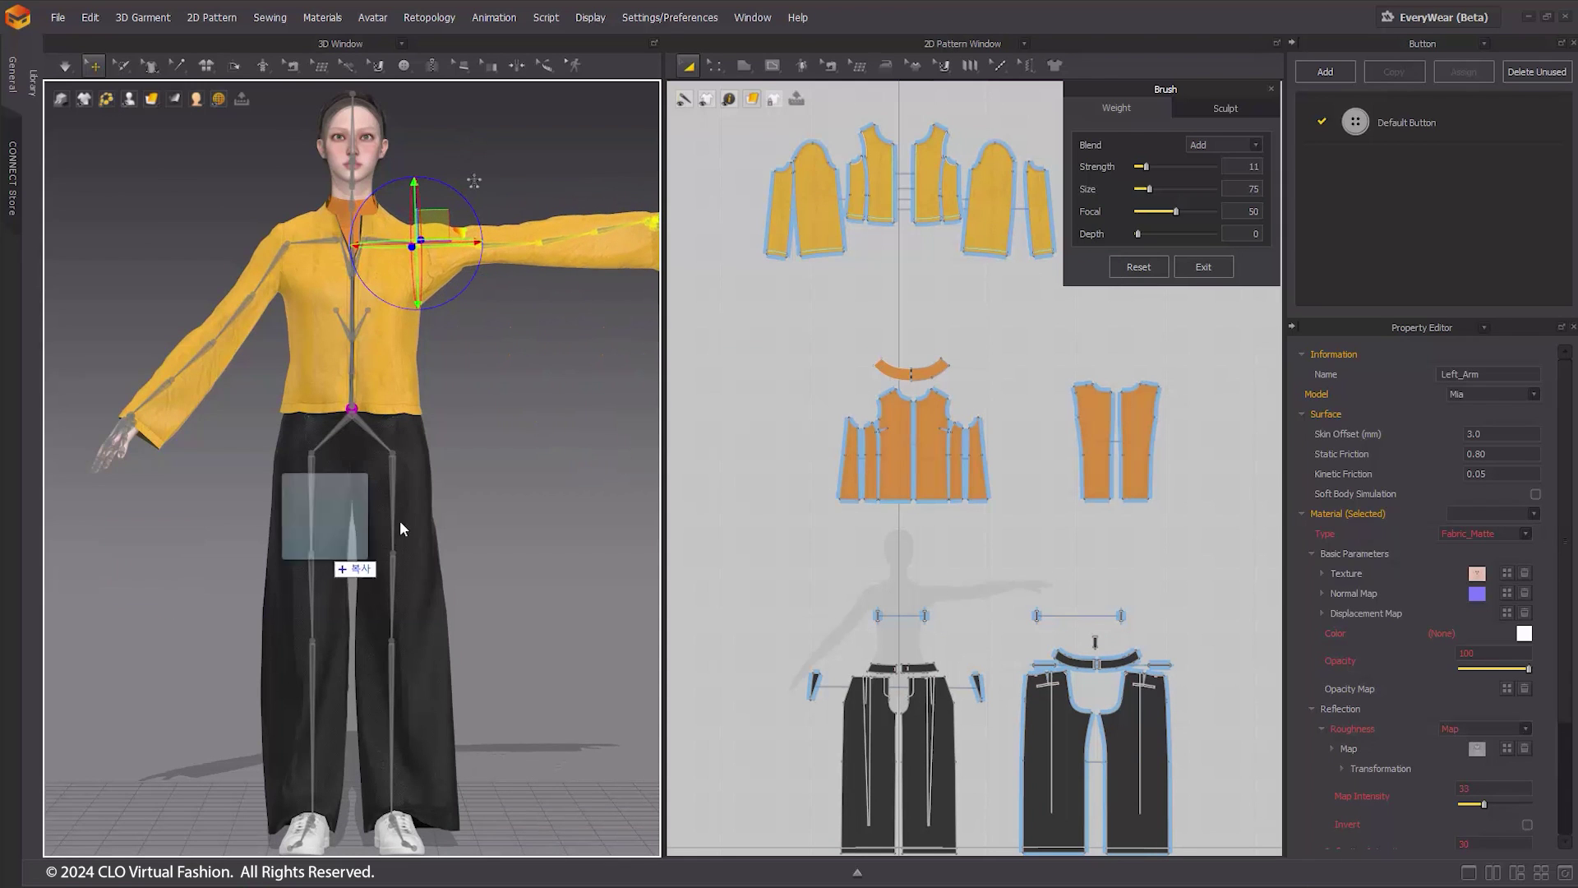
click(766, 485)
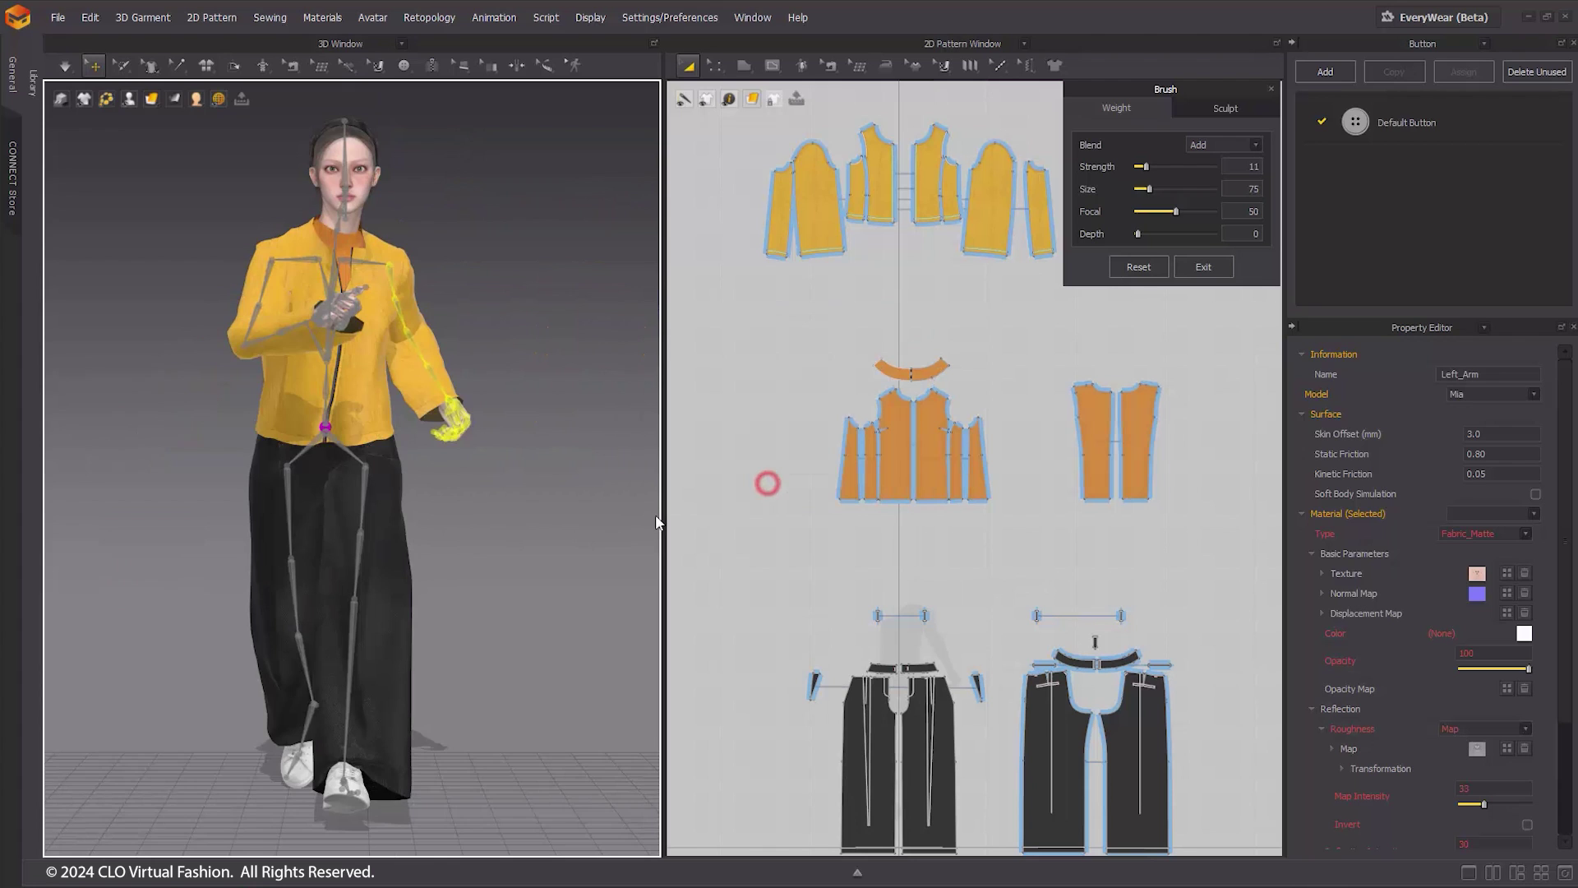
right_drag(425, 465, 518, 469)
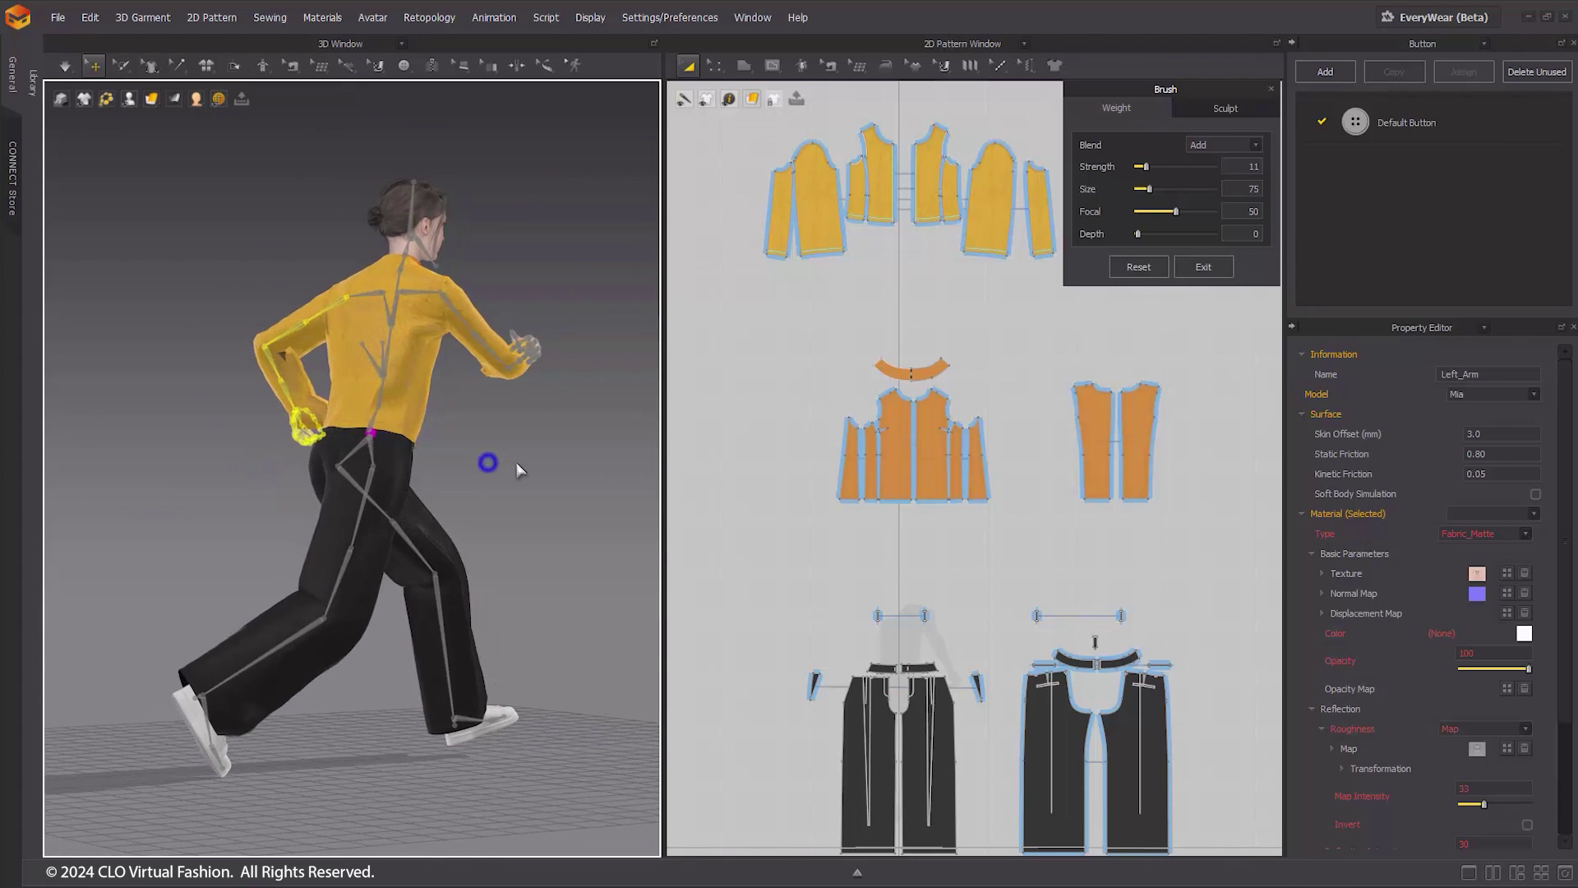
scroll(314, 404, up, 4)
middle_drag(270, 406, 278, 713)
scroll(278, 714, up, 5)
click(206, 403)
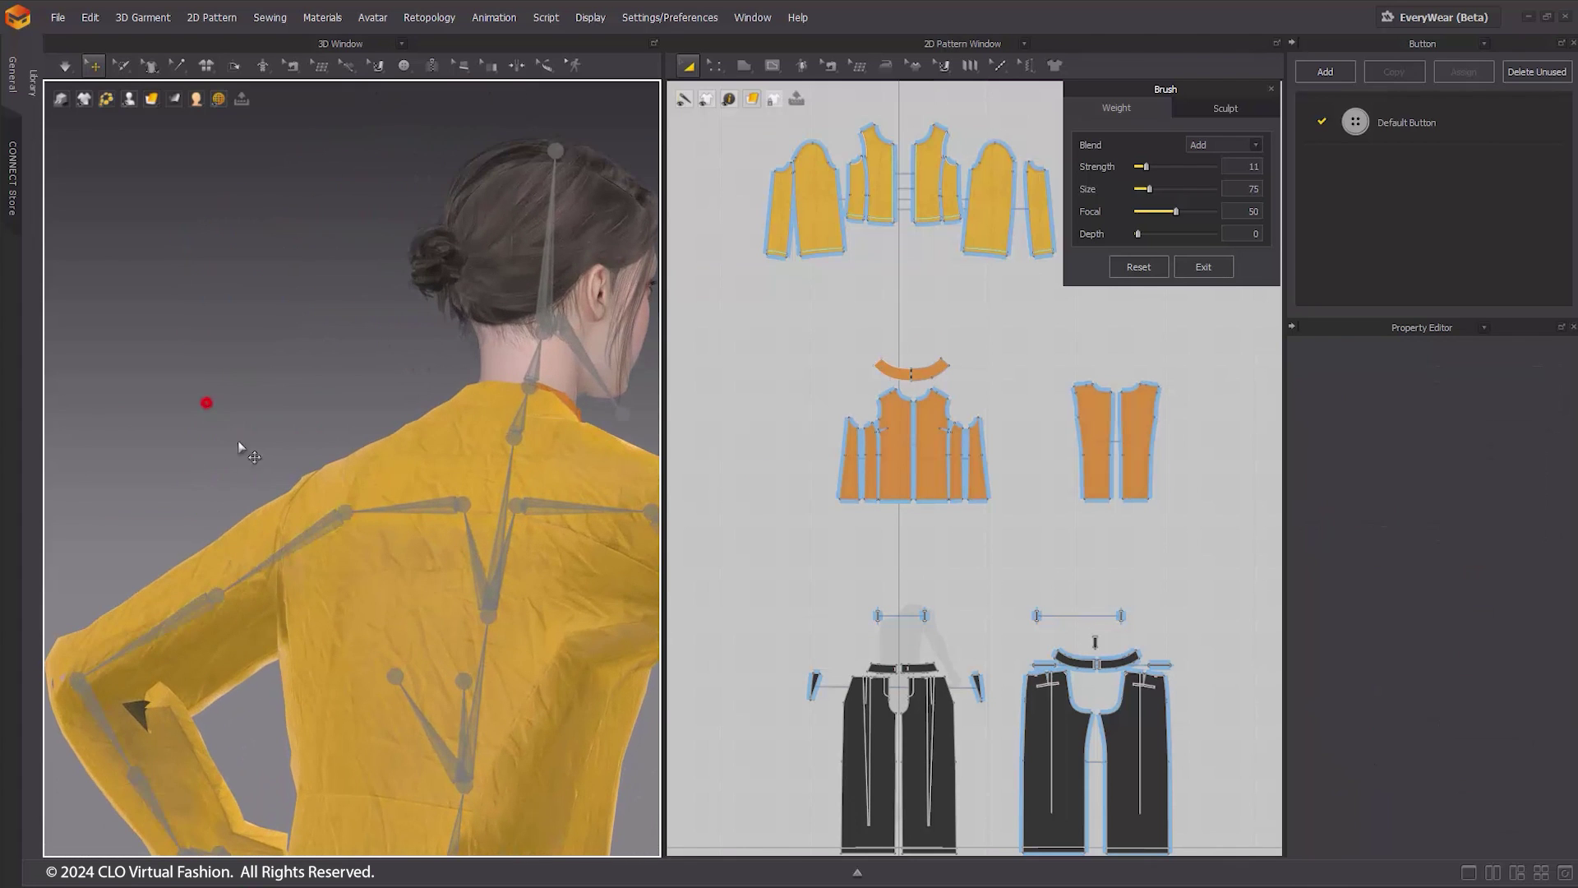
Step: Show the Left_Shoulder joint's weight map and turn the view toward the underarm
click(310, 540)
middle_drag(297, 585, 302, 475)
scroll(312, 481, up, 3)
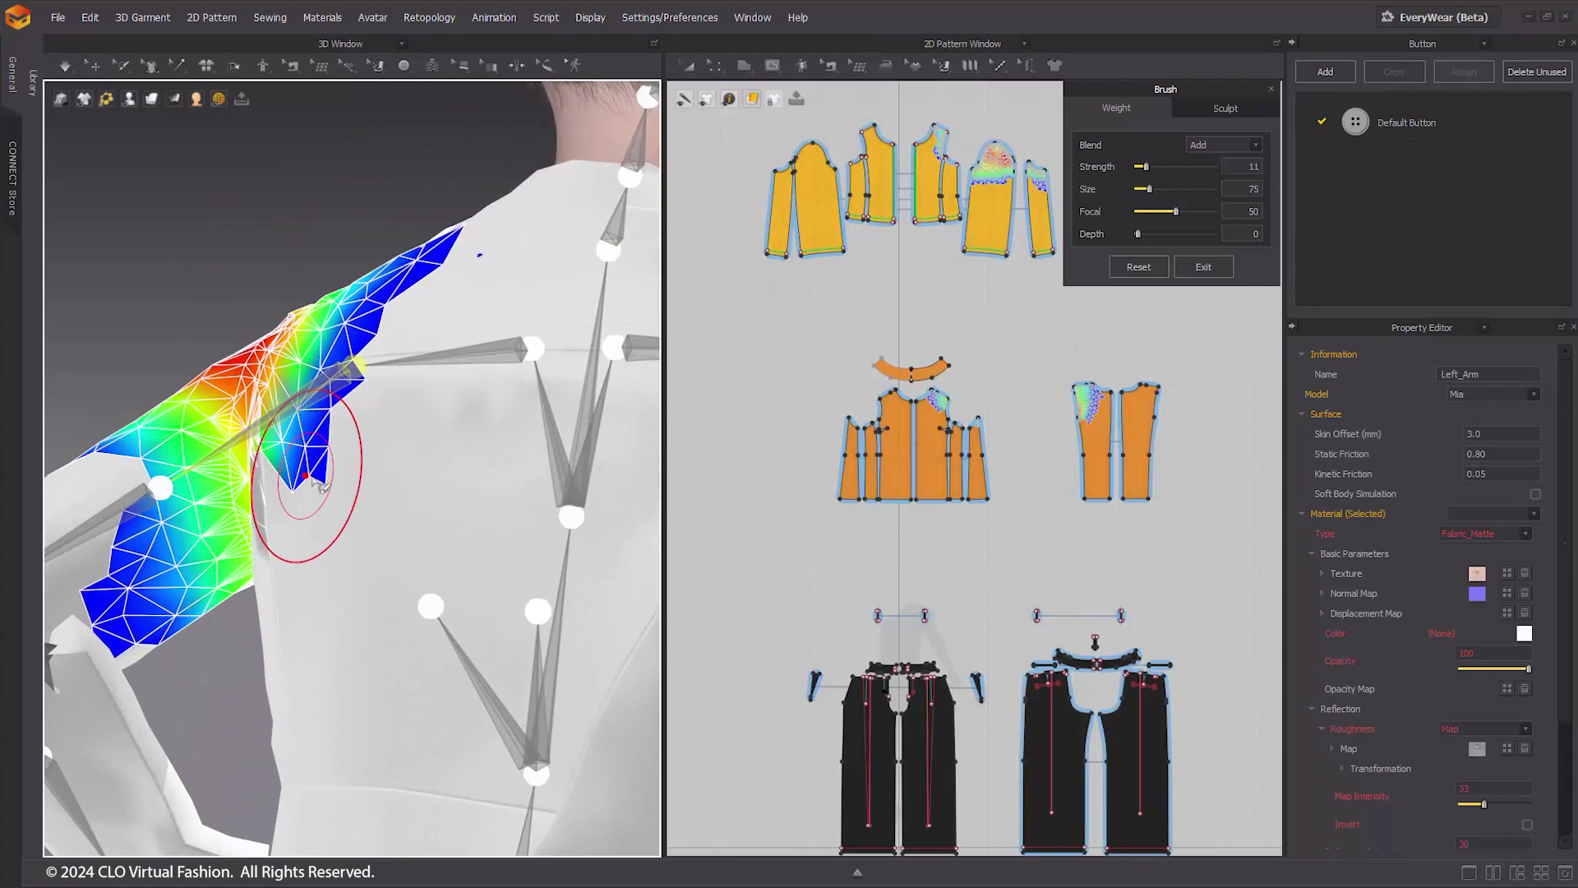
scroll(316, 493, up, 3)
right_drag(329, 544, 303, 580)
click(522, 479)
click(522, 483)
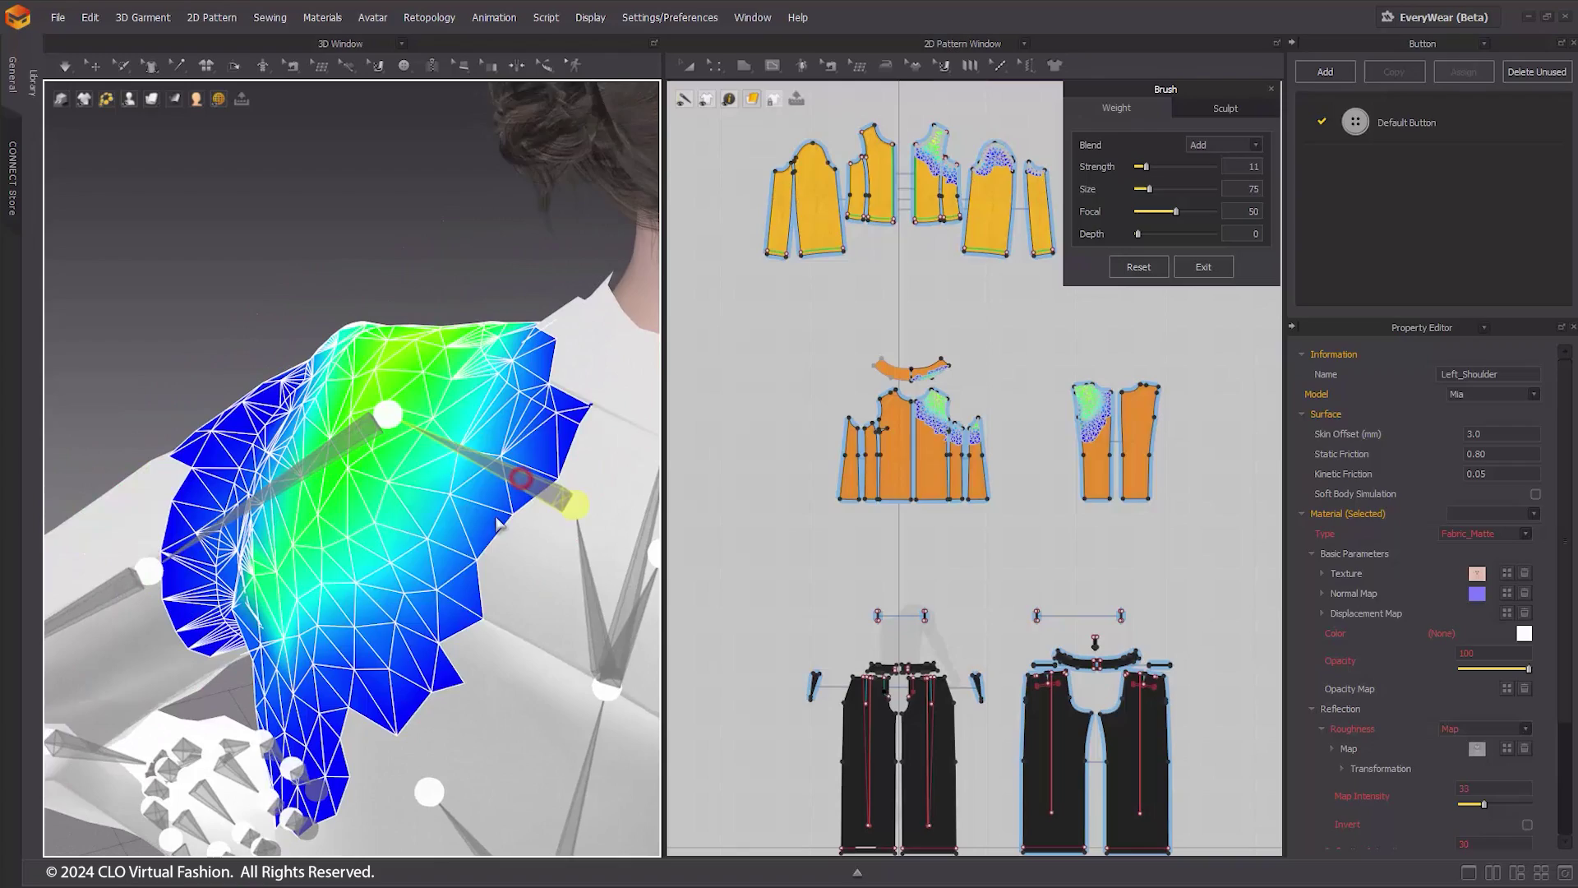
mouse_move(522, 483)
right_down()
mouse_move(441, 592)
mouse_move(291, 508)
mouse_move(317, 546)
right_up()
scroll(239, 510, up, 6)
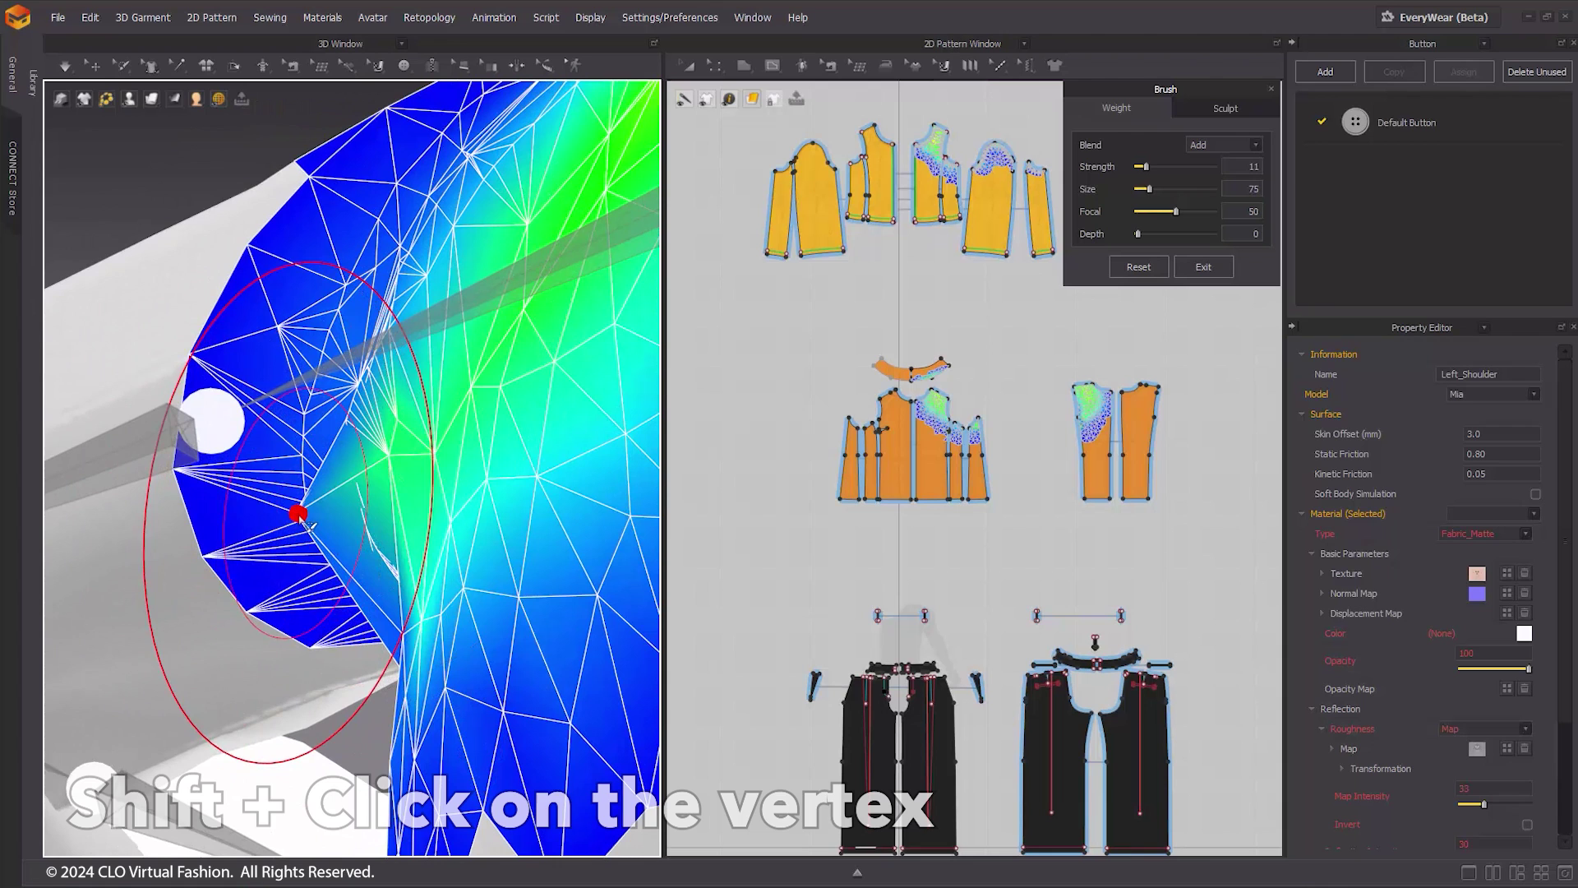
Step: Hammer the spiky underarm vertices on the left side to even their weights
shift+click(312, 531)
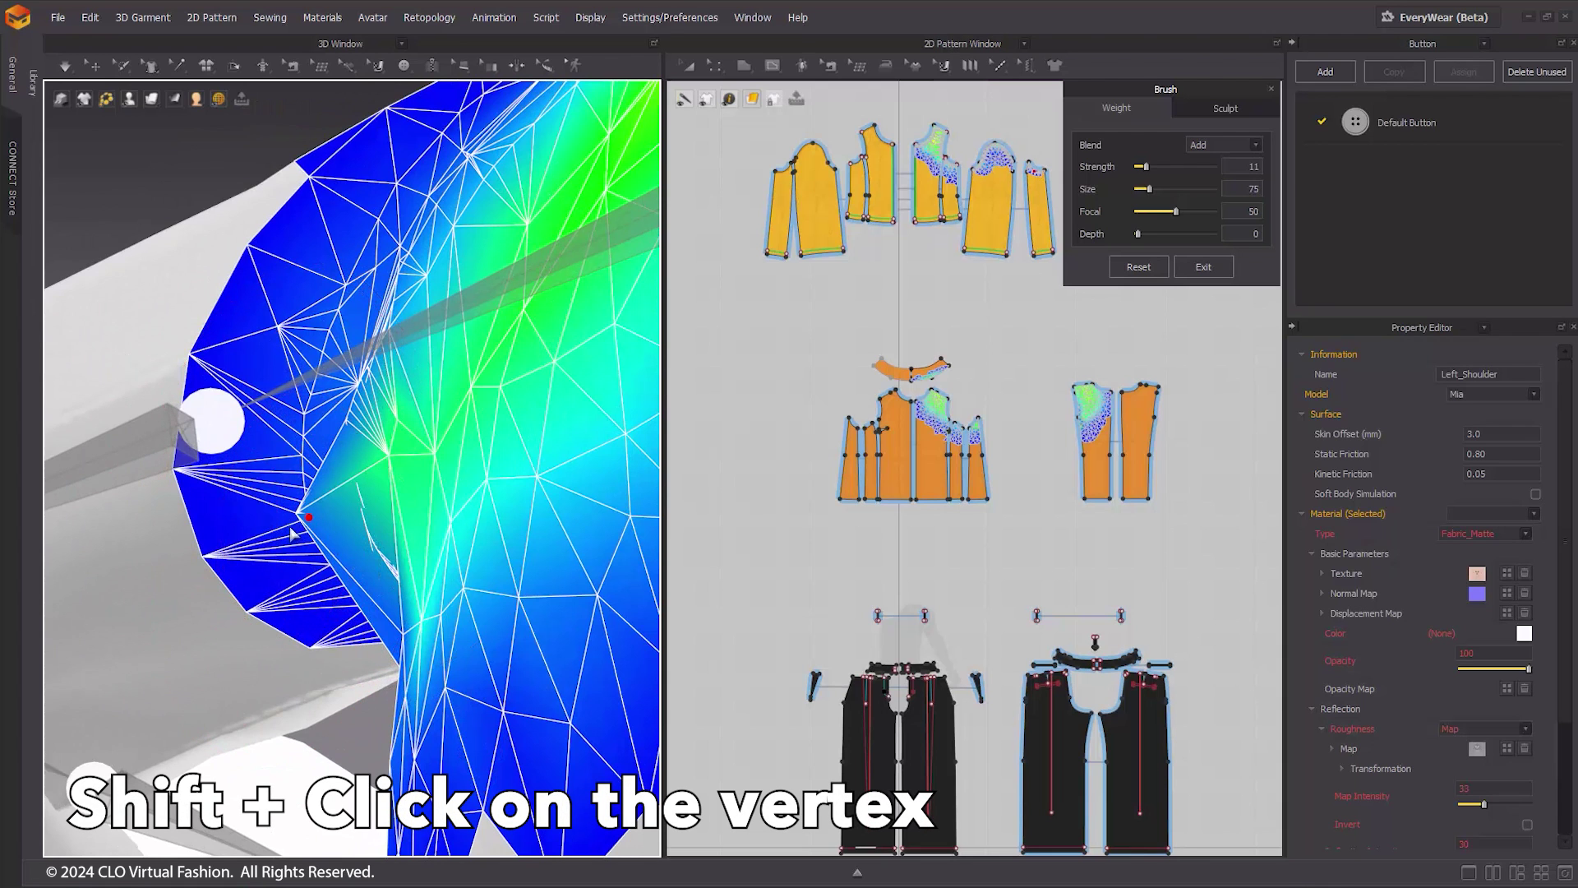
right_drag(290, 529, 317, 533)
shift+click(265, 598)
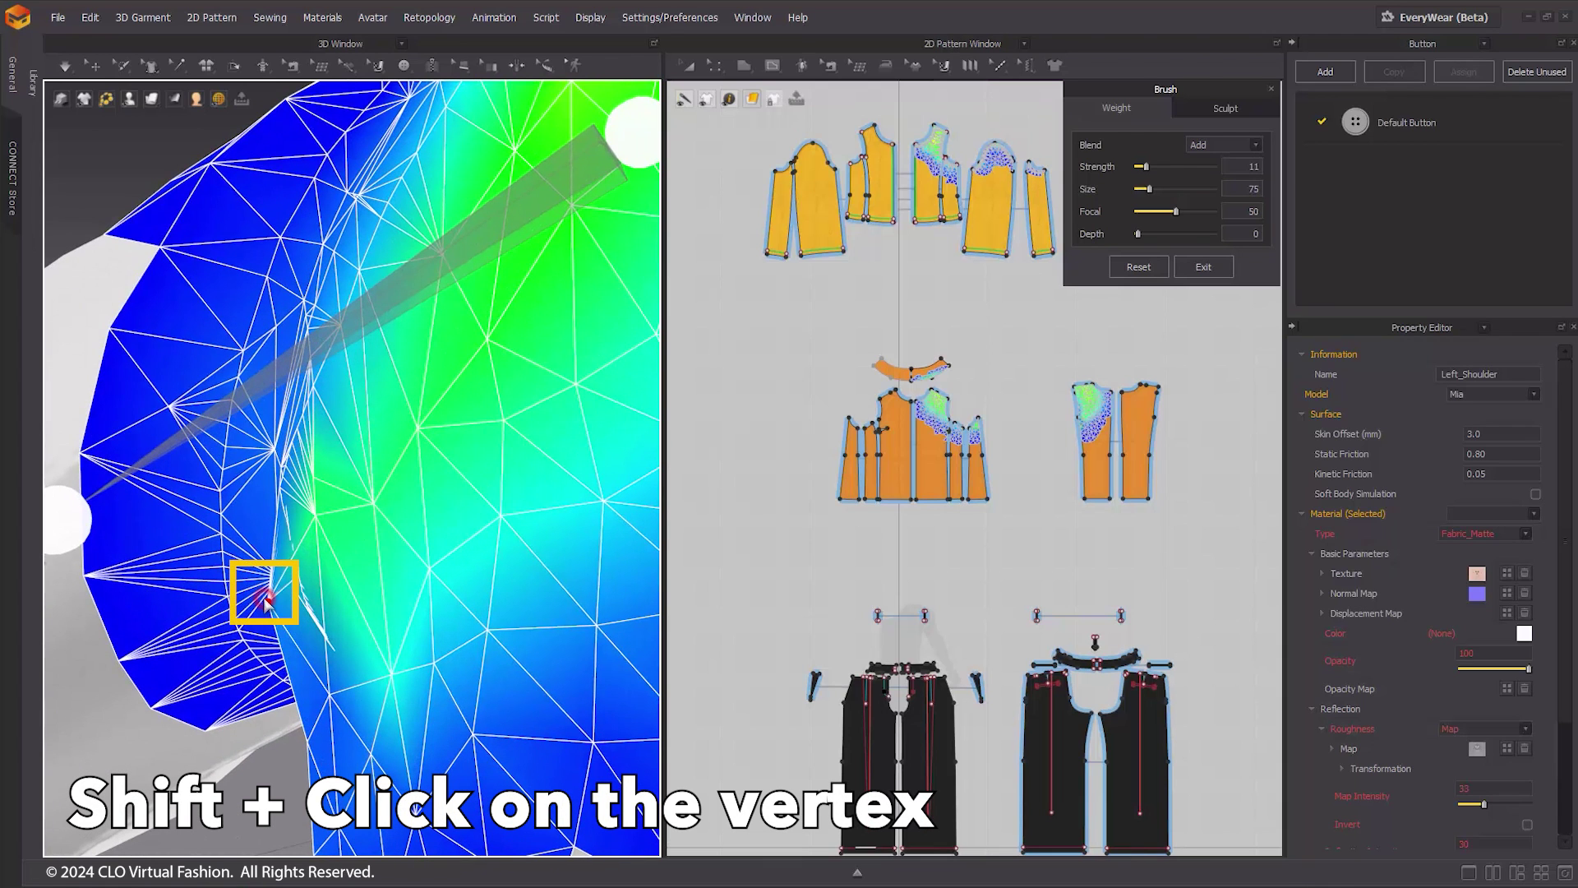
shift+click(315, 519)
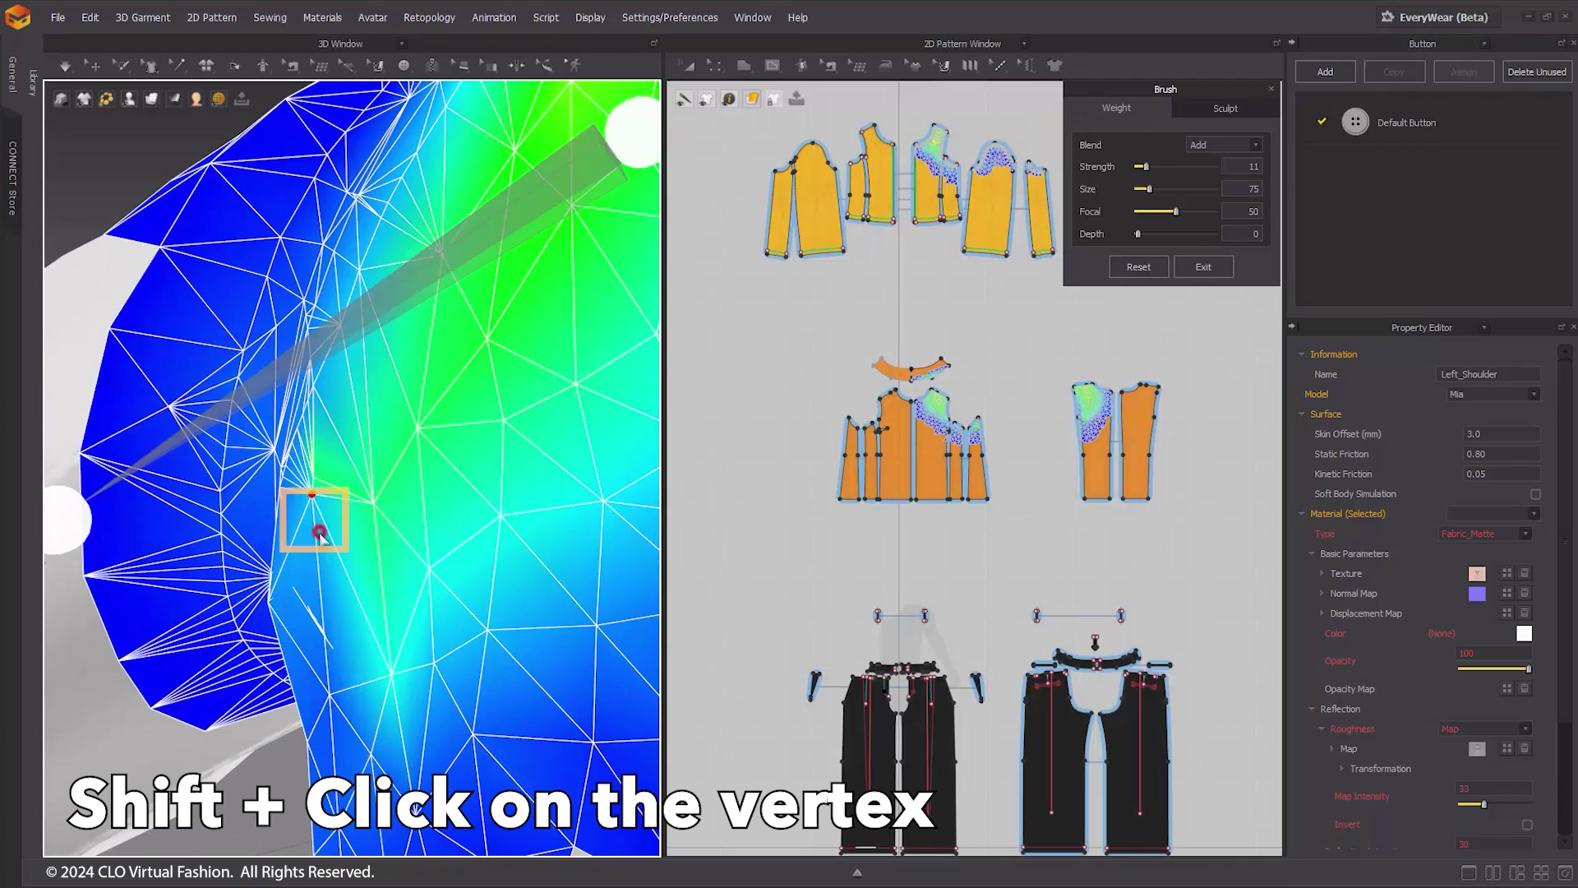
scroll(314, 542, down, 3)
scroll(308, 574, down, 6)
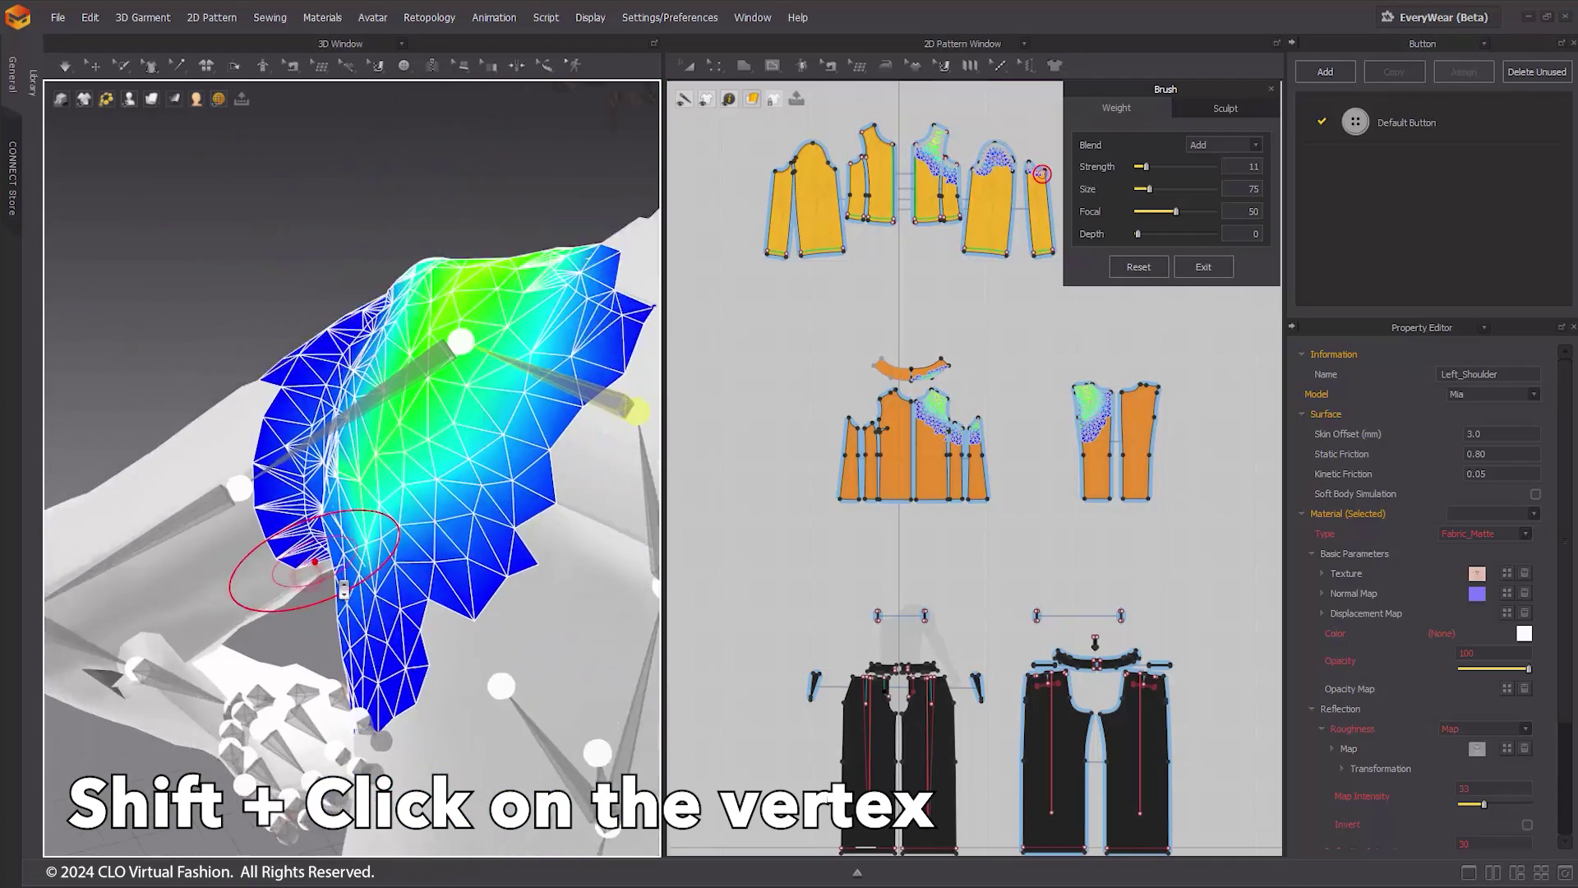
Step: Switch to the Right_Shoulder bone and hammer a stray vertex at the right underarm
right_drag(405, 535, 320, 510)
click(319, 414)
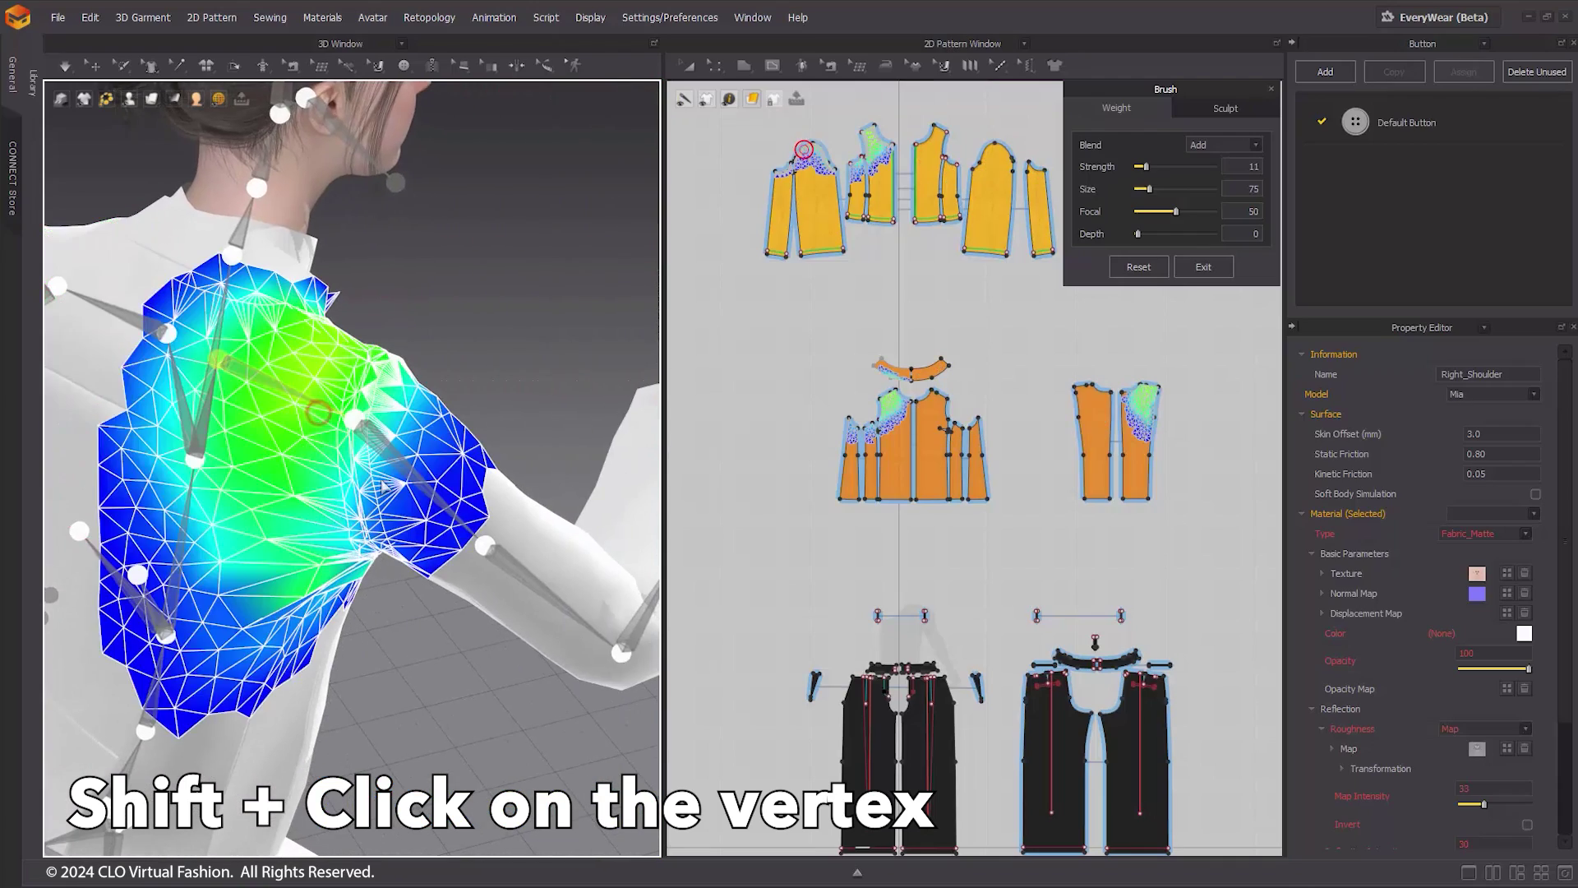
scroll(403, 571, up, 3)
right_drag(366, 627, 430, 576)
scroll(443, 551, up, 3)
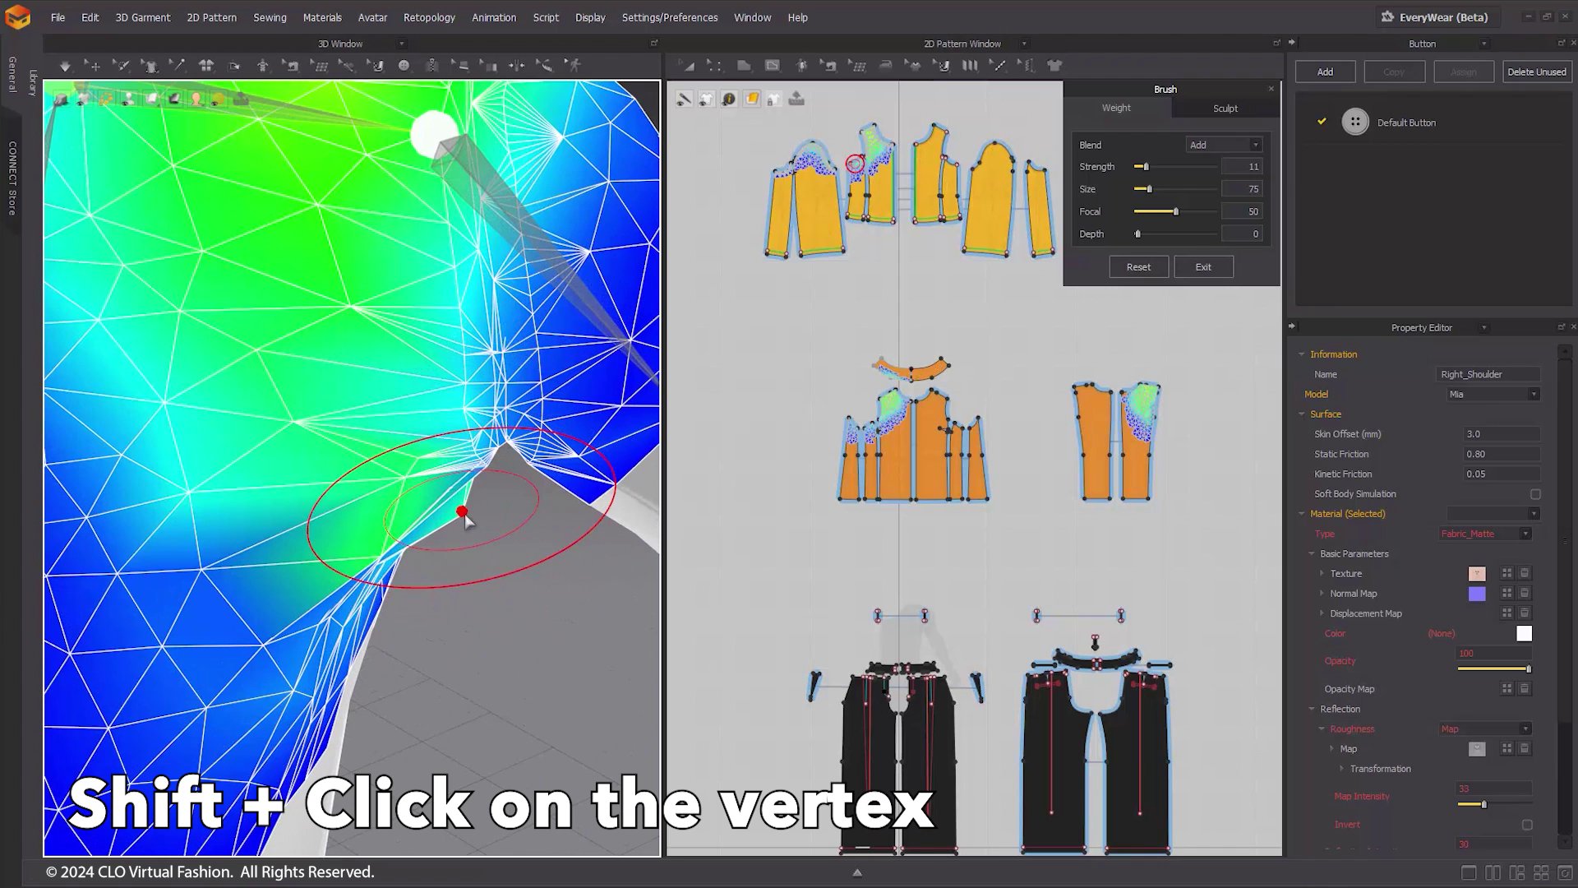
shift+click(462, 515)
scroll(465, 526, up, 2)
right_drag(471, 532, 483, 506)
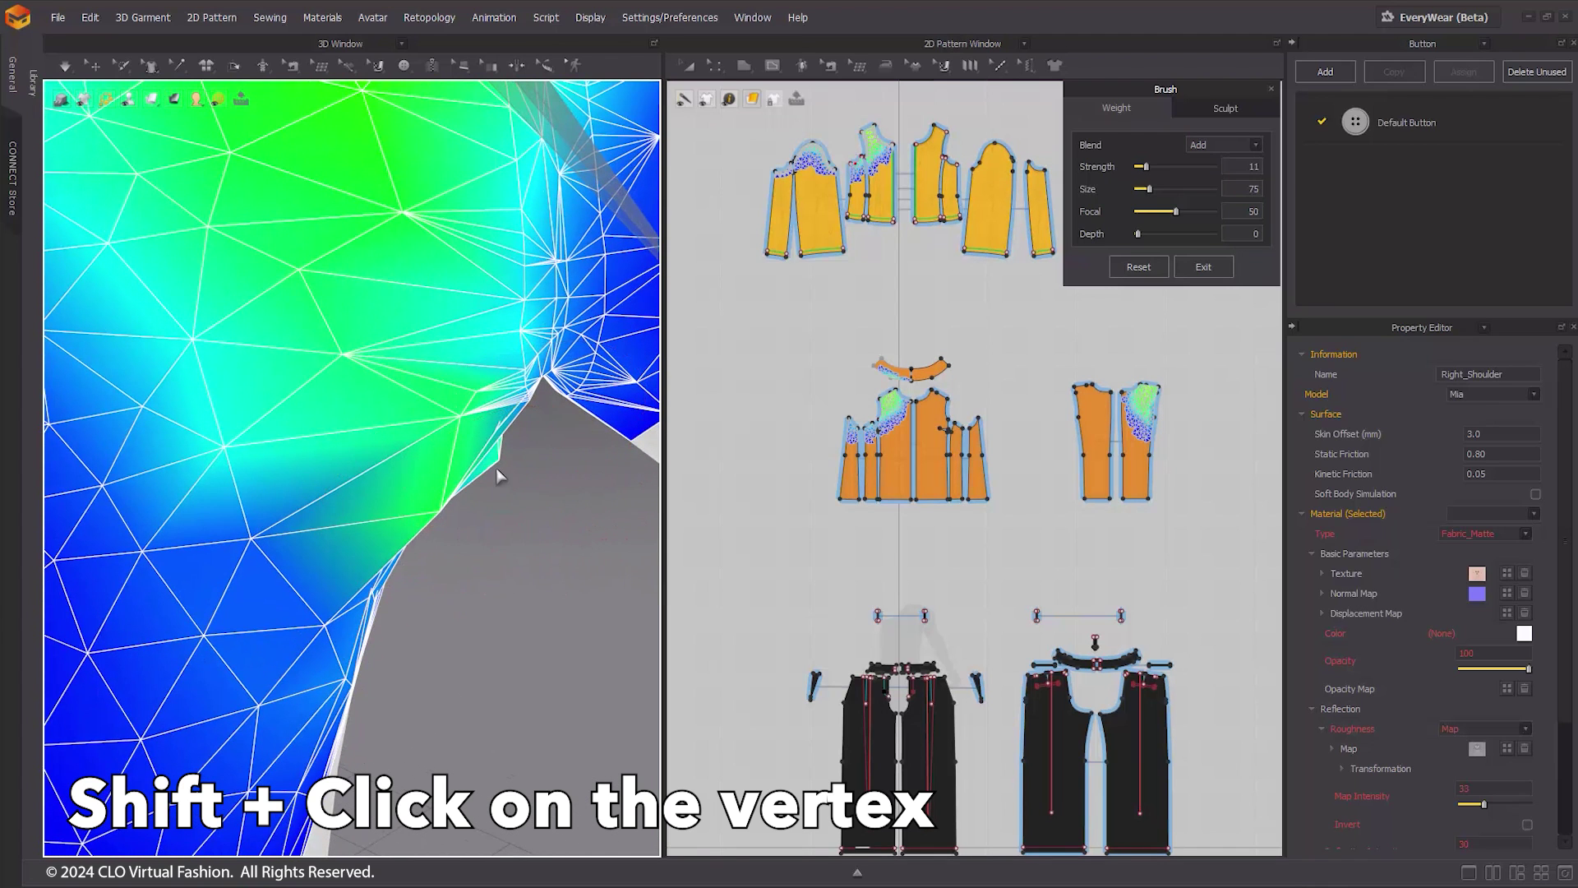
scroll(496, 458, down, 3)
Step: Hammer the remaining spiky vertices along the right shoulder edge and armpit
shift+click(454, 463)
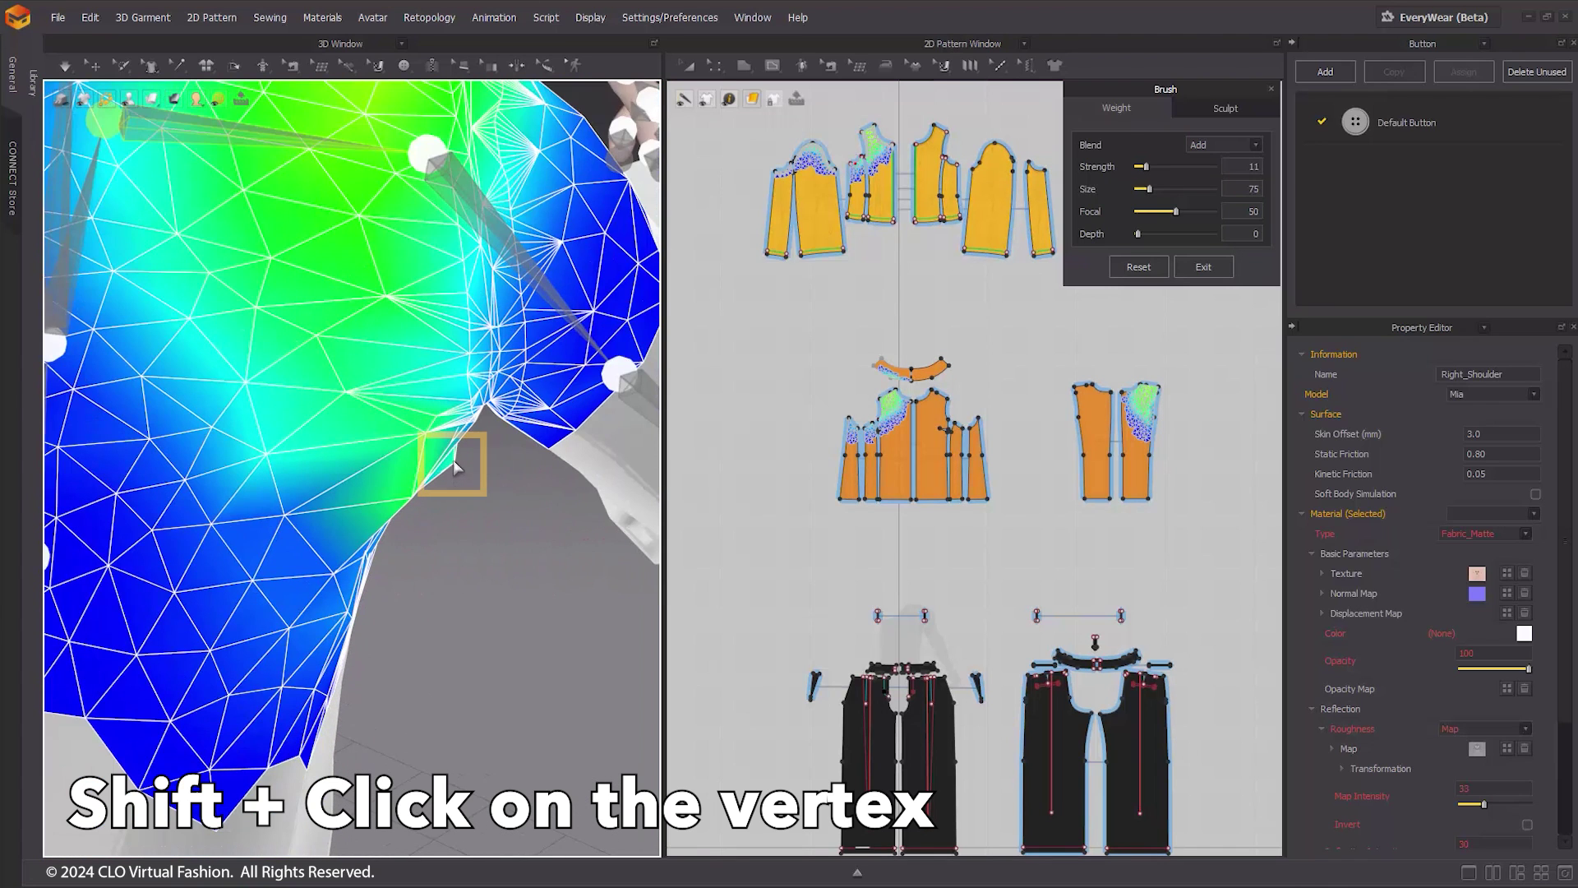
shift+click(417, 493)
shift+click(424, 434)
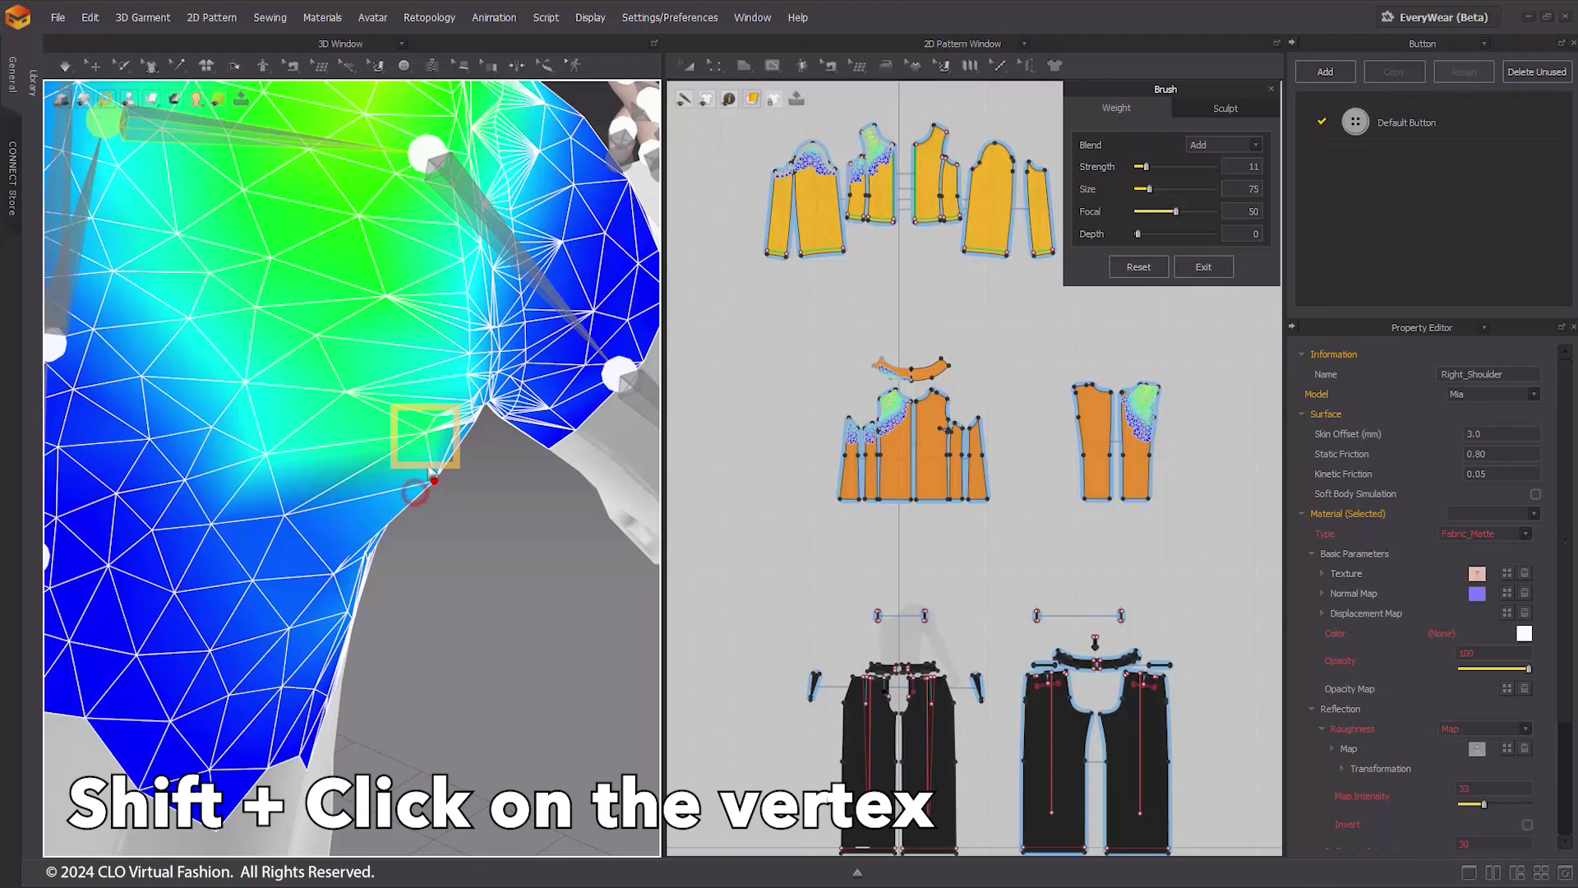
shift+click(471, 426)
scroll(472, 432, down, 3)
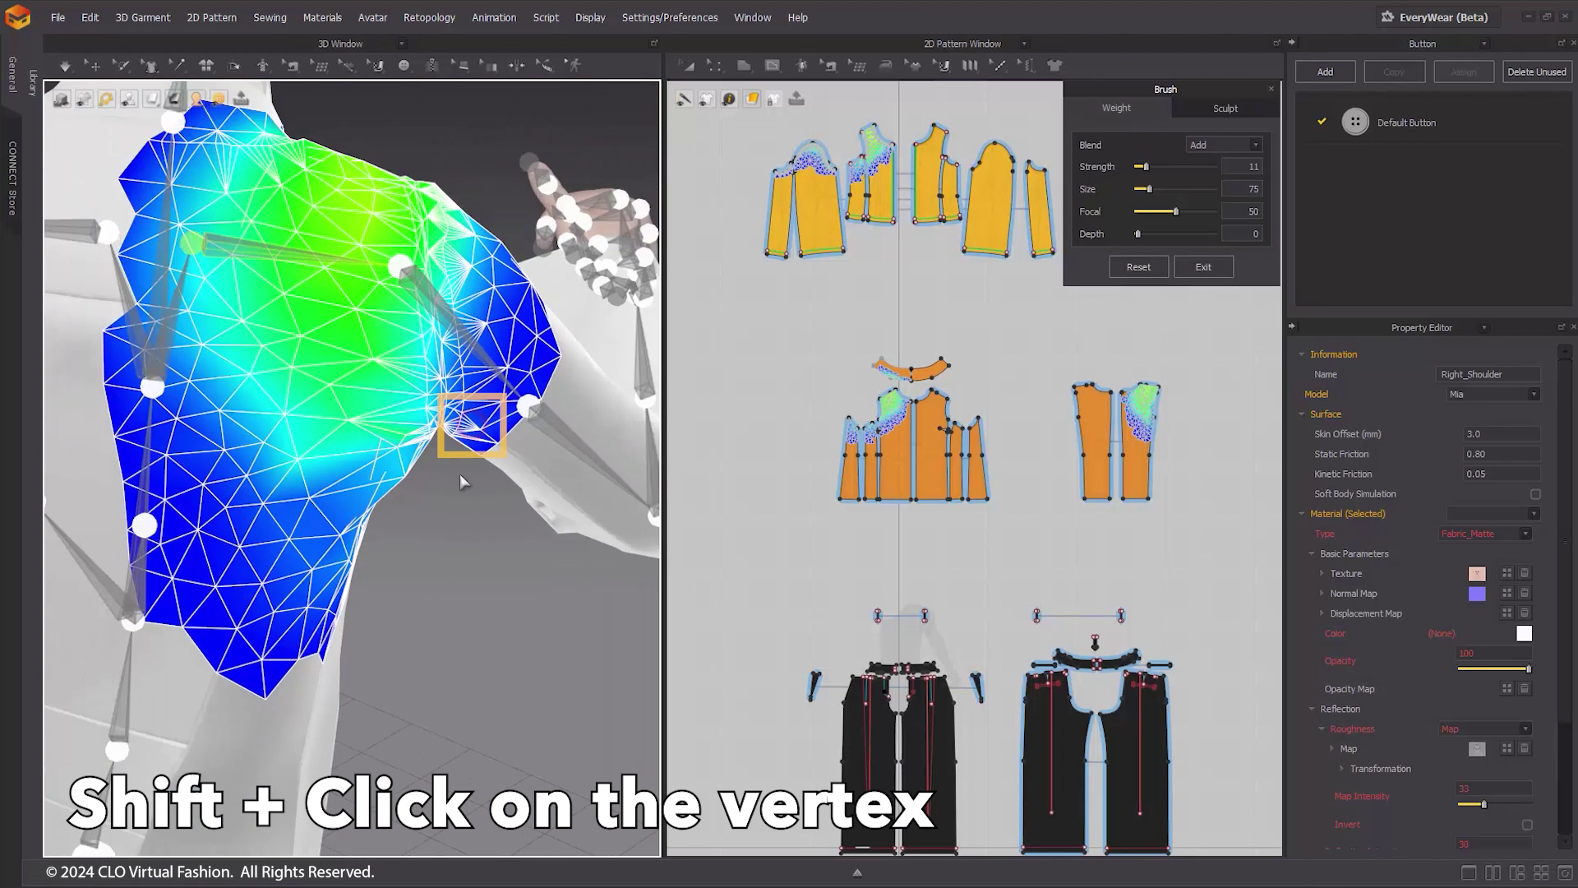
right_drag(462, 475, 370, 493)
shift+click(310, 490)
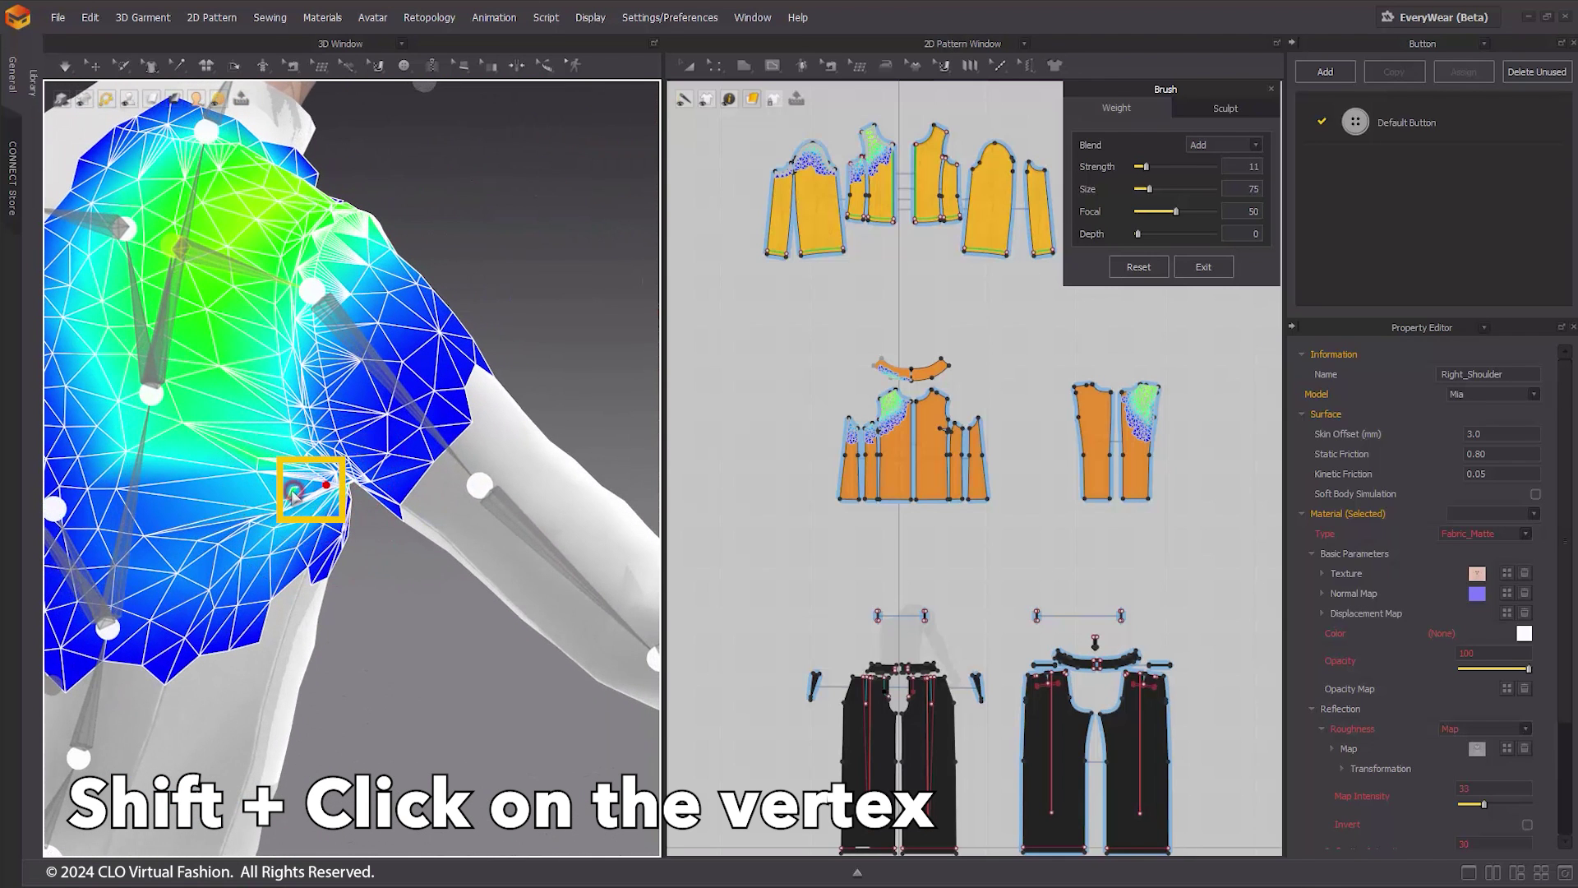
shift+click(284, 509)
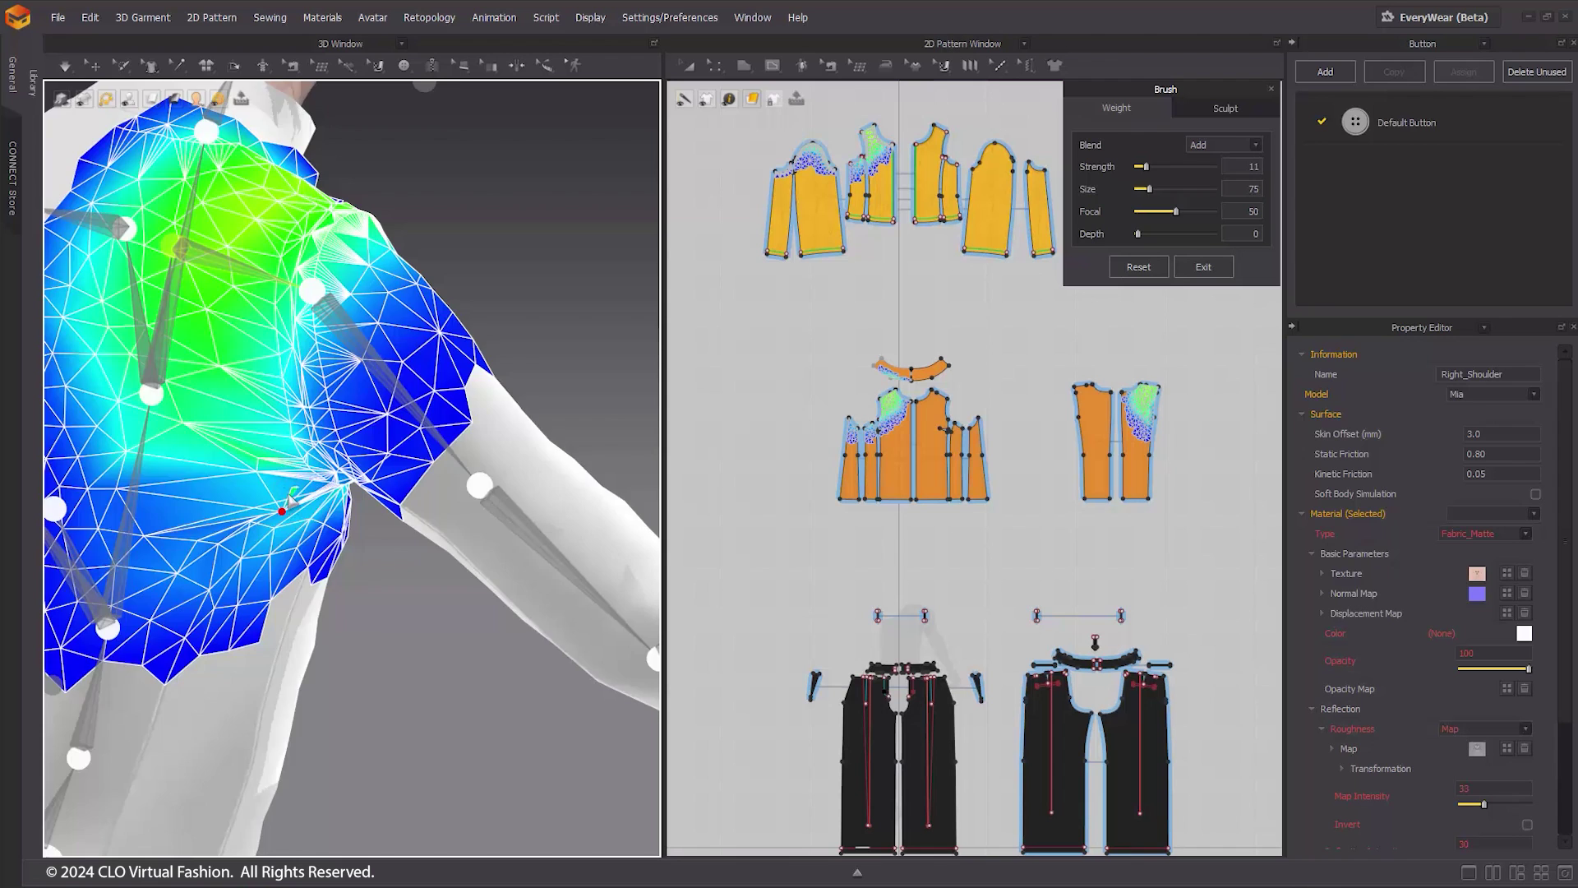
scroll(289, 498, down, 6)
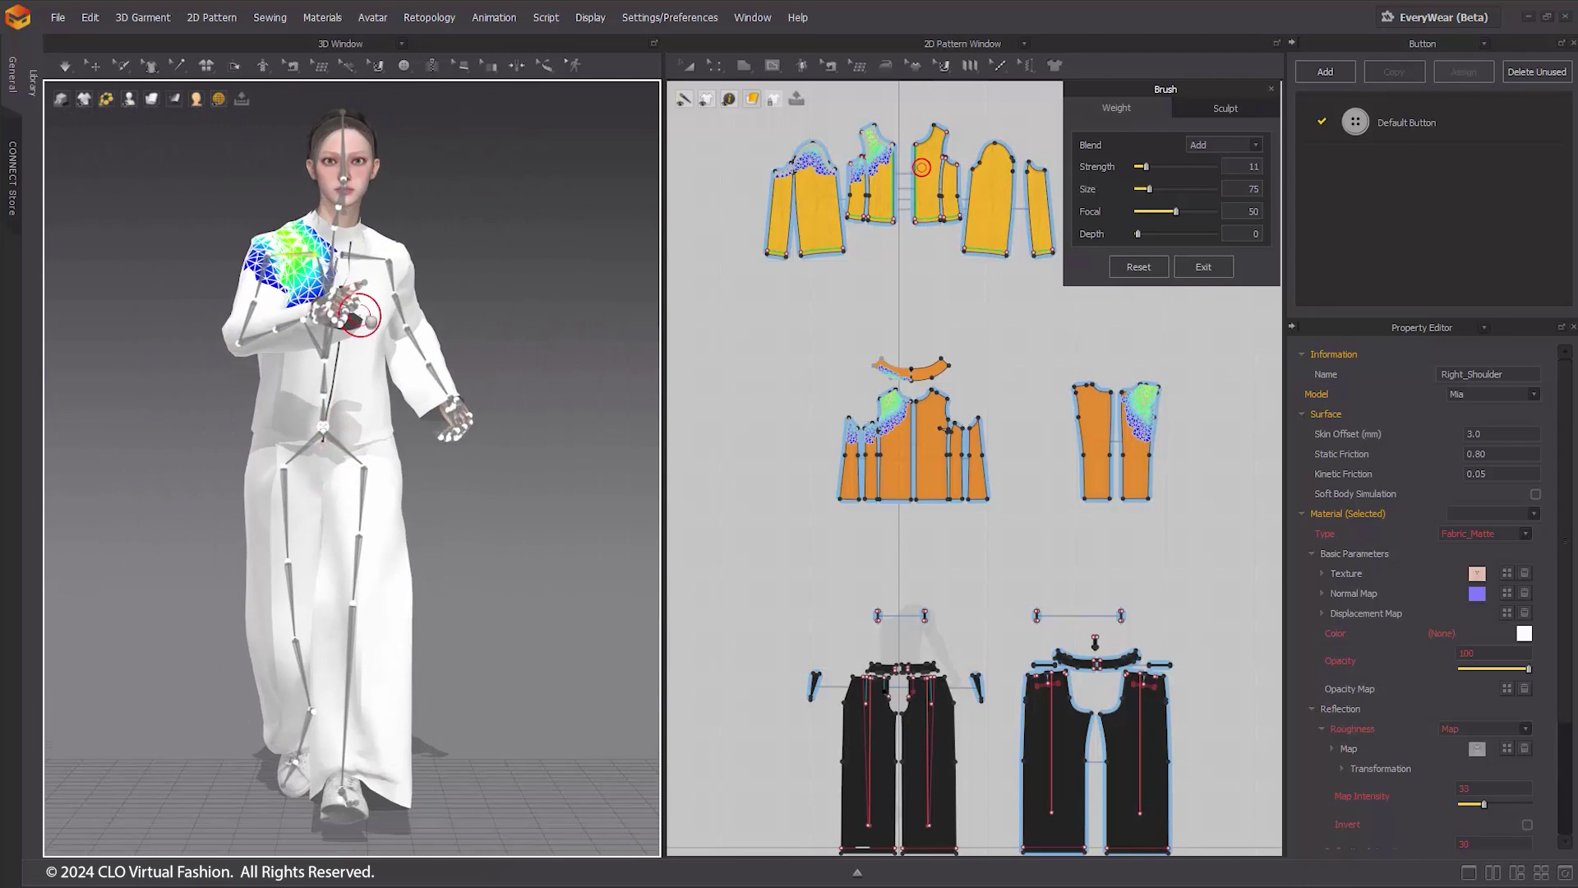
scroll(359, 315, up, 6)
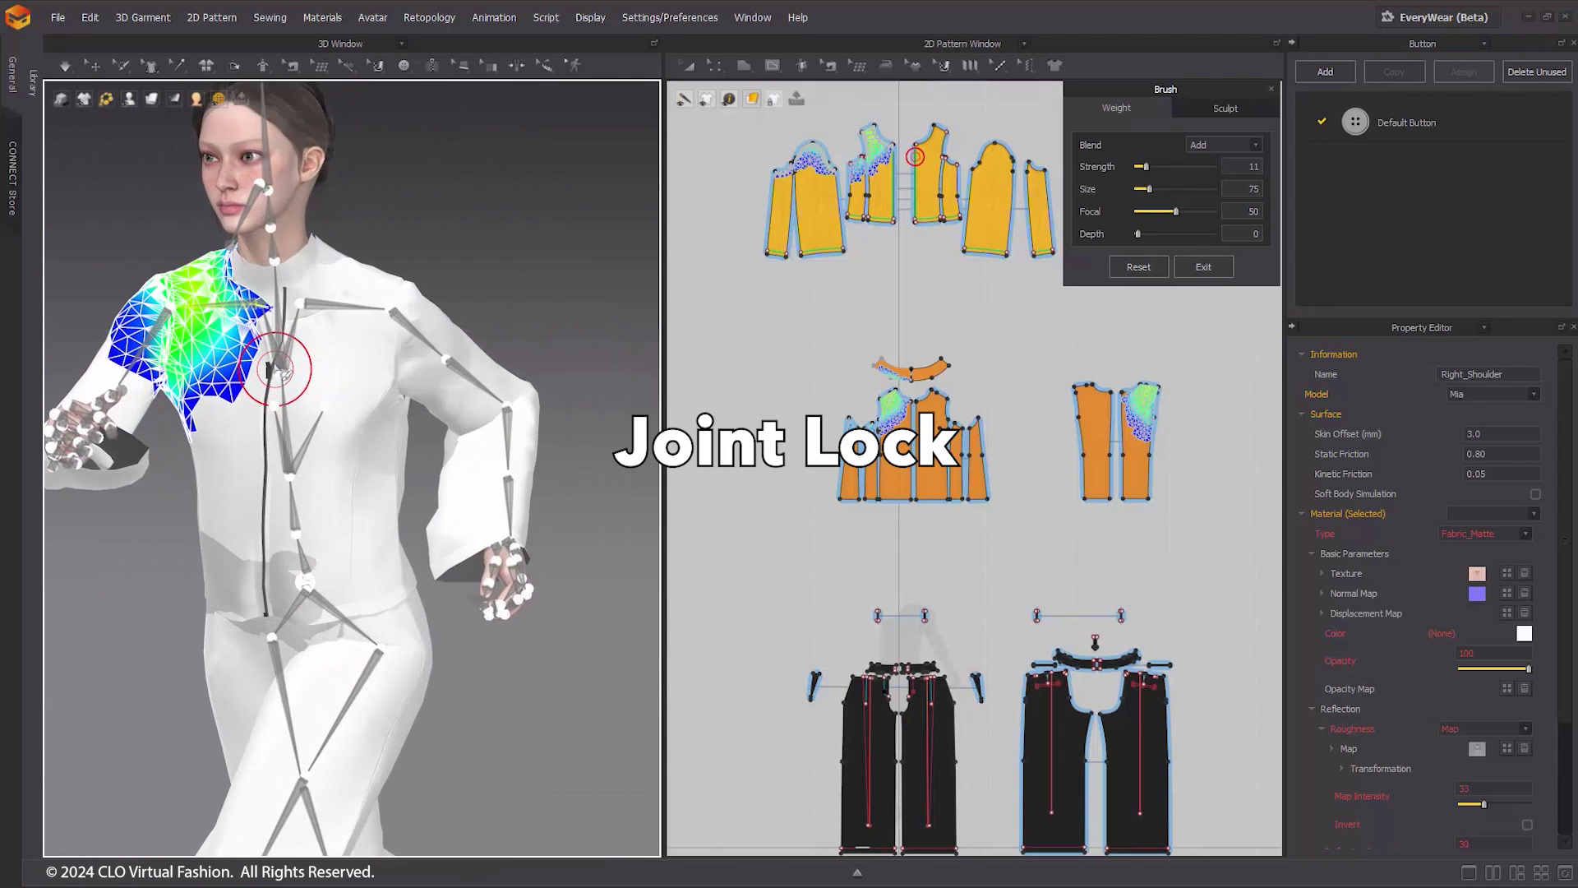
Step: Widen the 3D view by moving the 3D/2D divider right
middle_drag(299, 340, 315, 397)
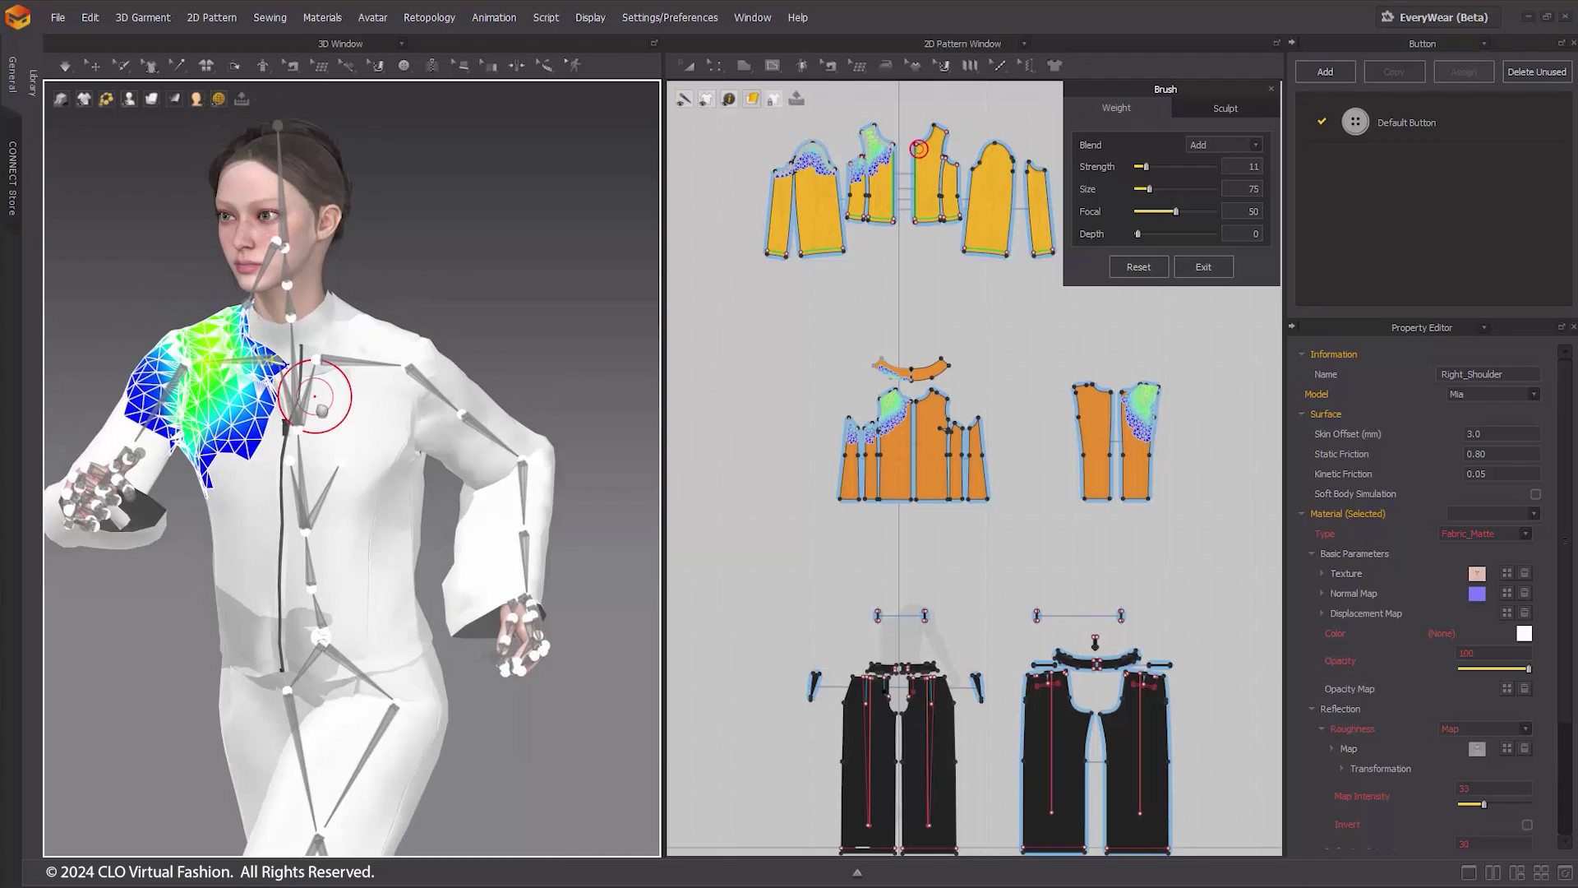
scroll(315, 397, up, 4)
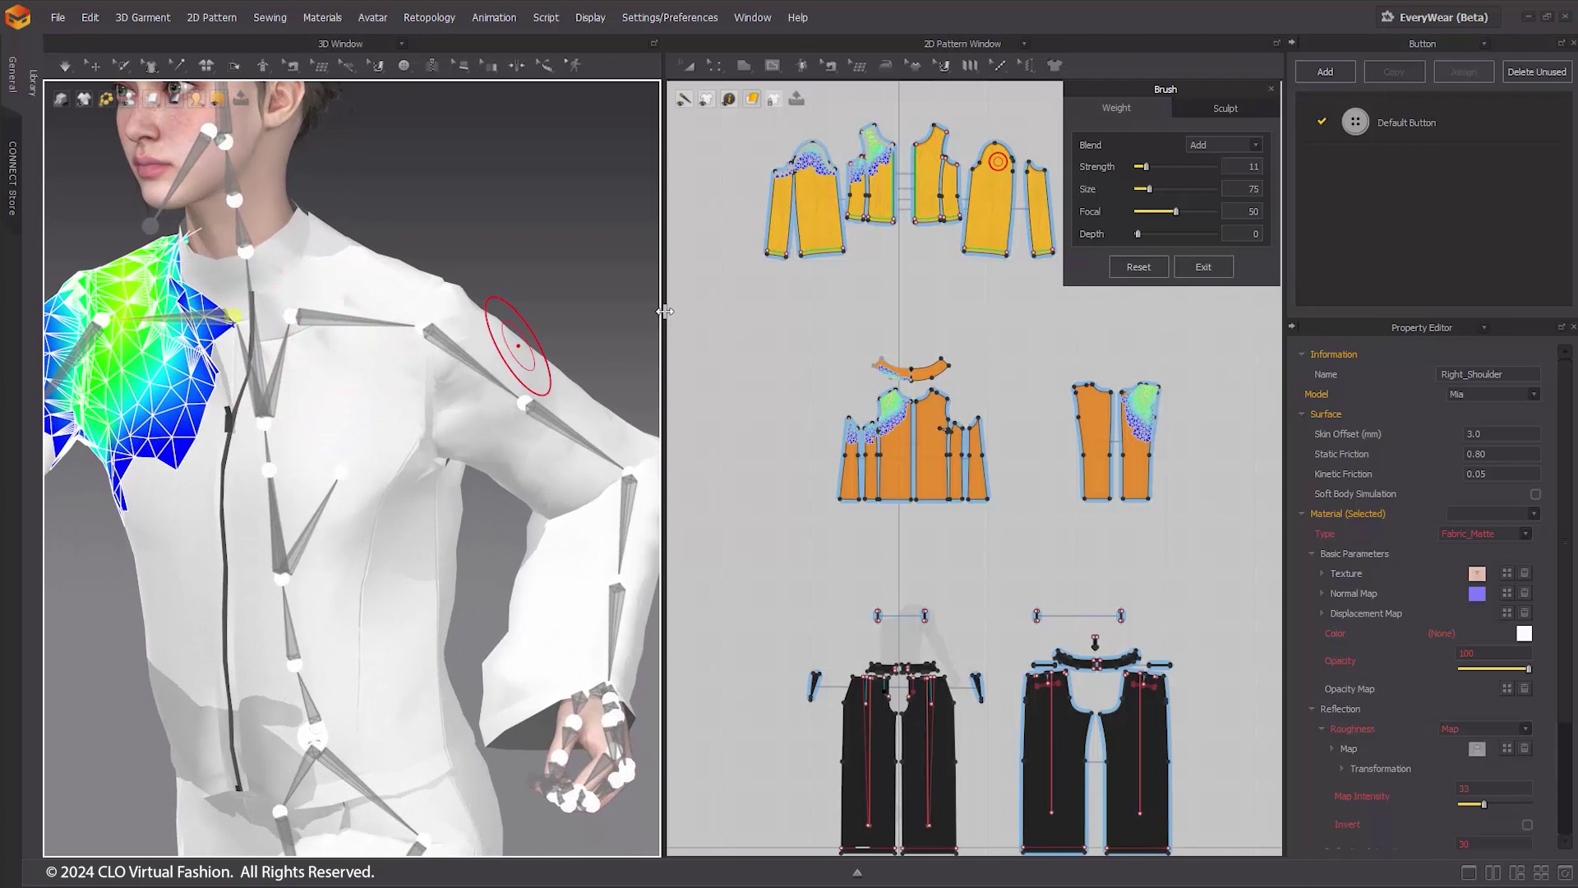
drag(664, 312, 911, 321)
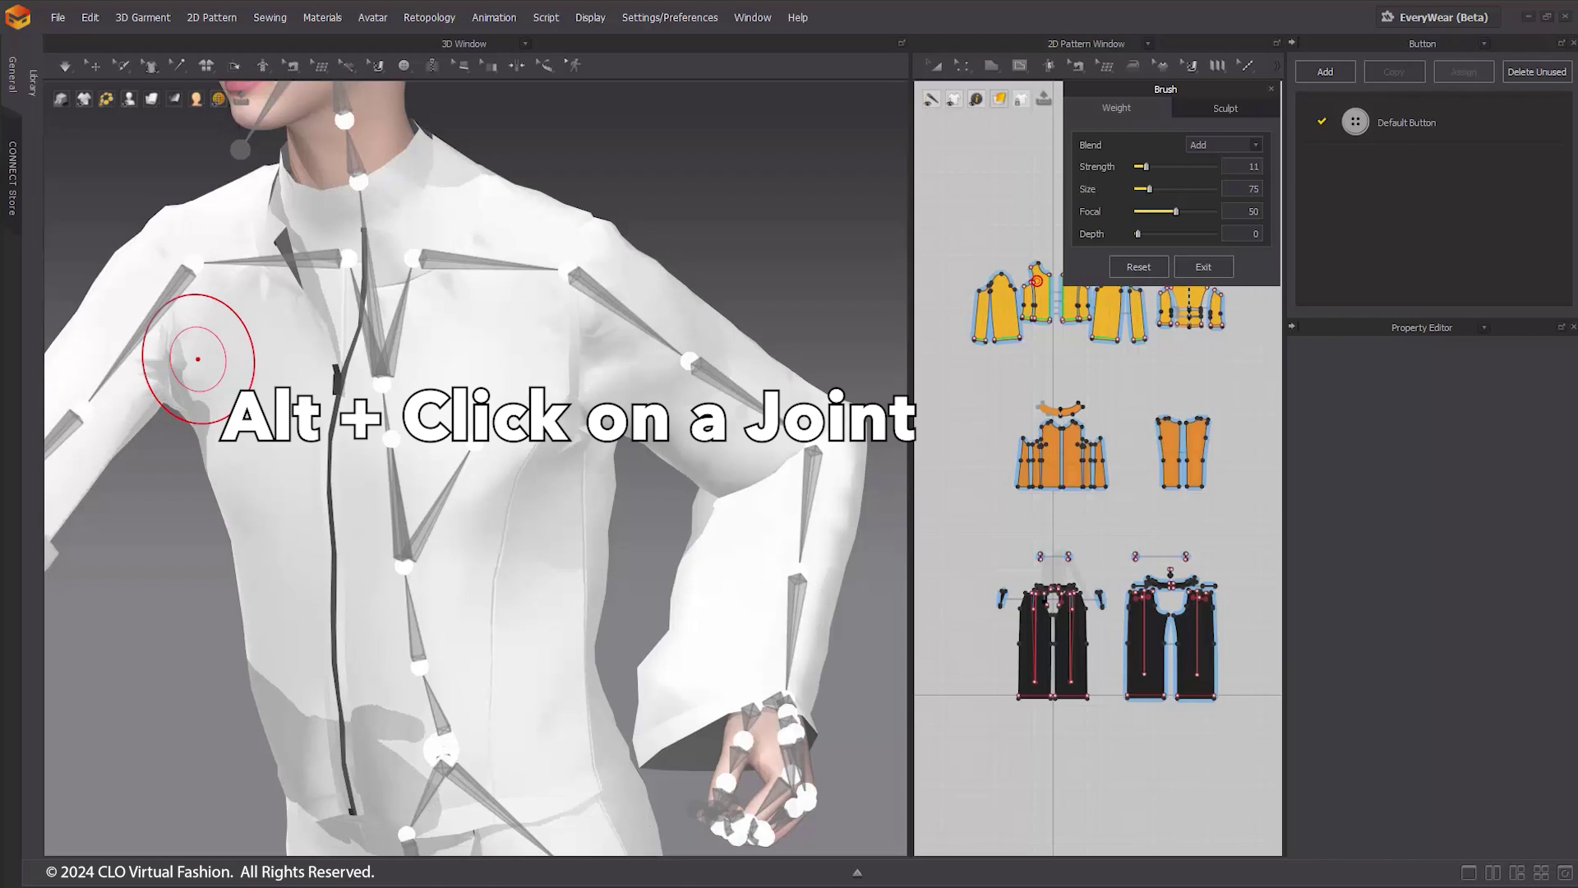
Step: Lock the shoulder joint, then all joints, then unlock the collarbone and all joints
alt+click(448, 263)
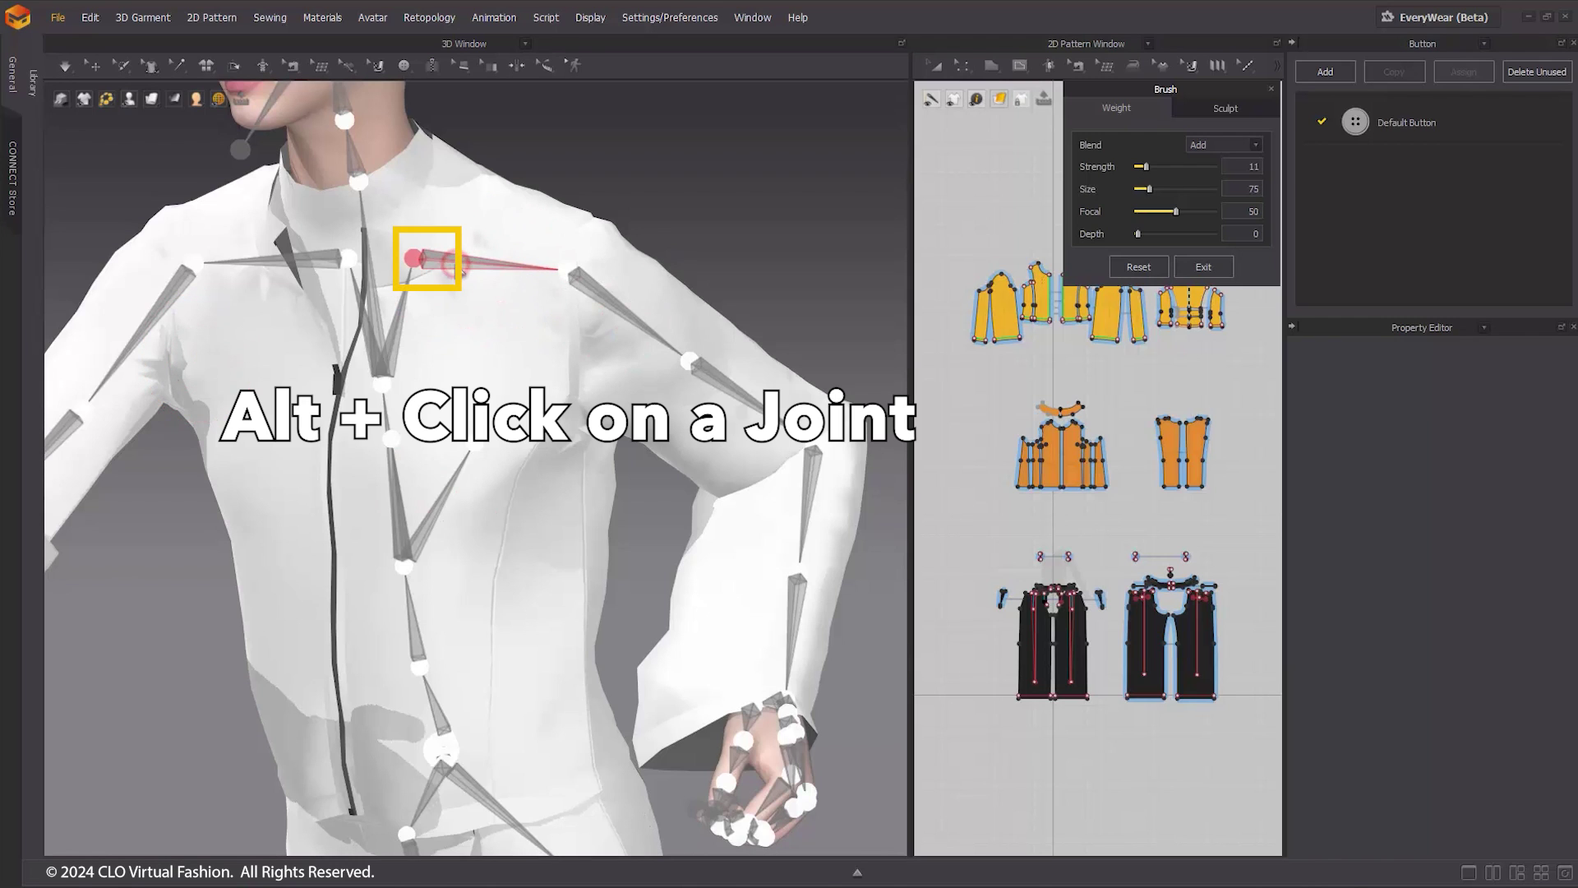
alt+right_click(594, 292)
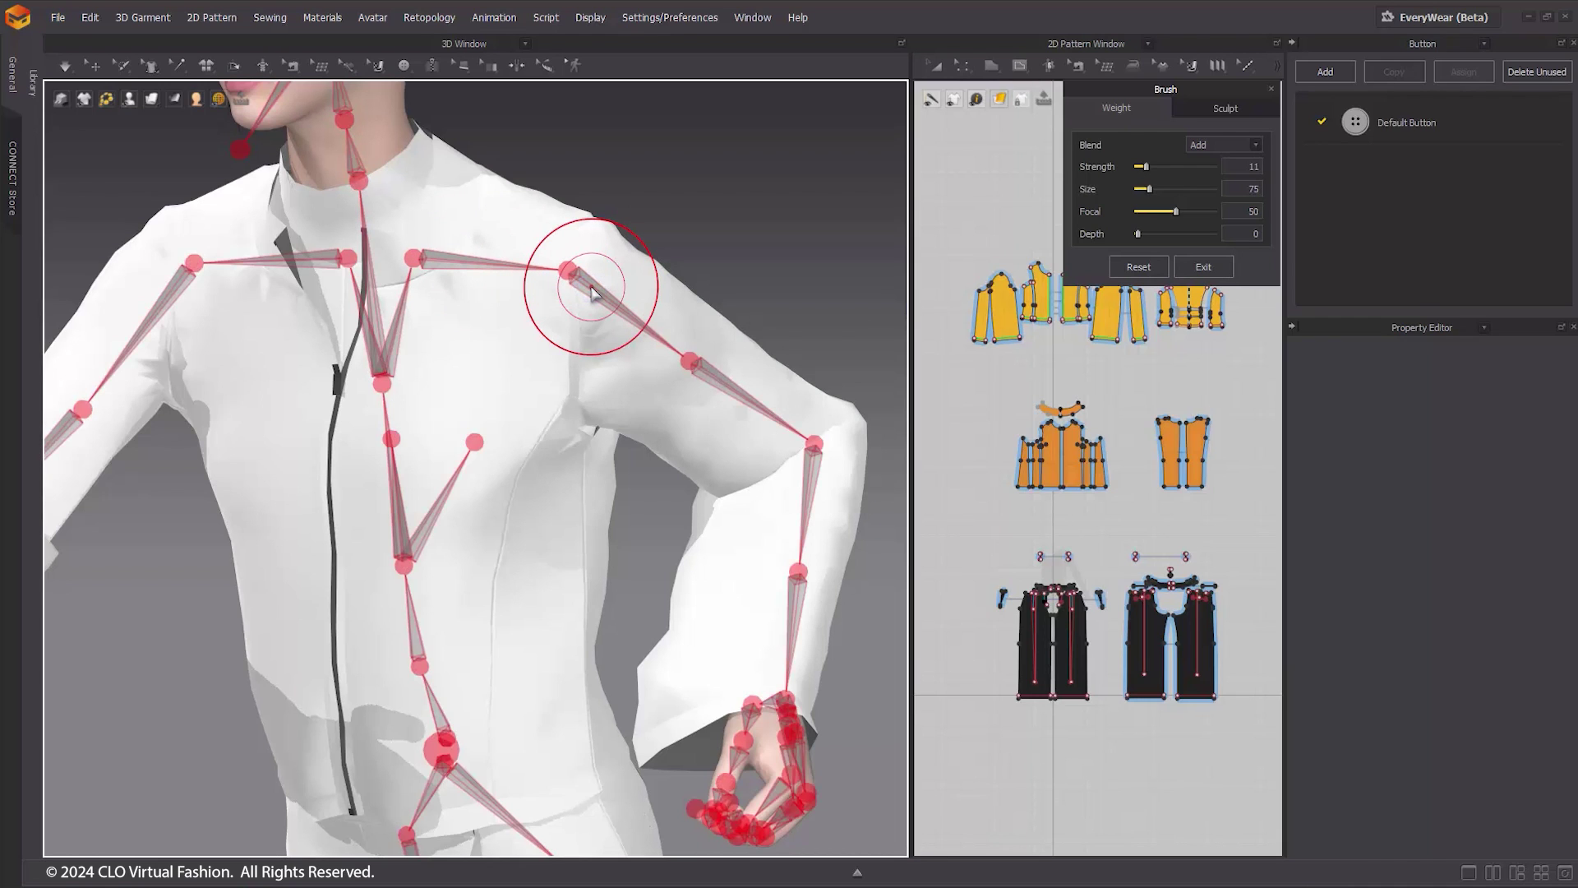
alt+click(459, 267)
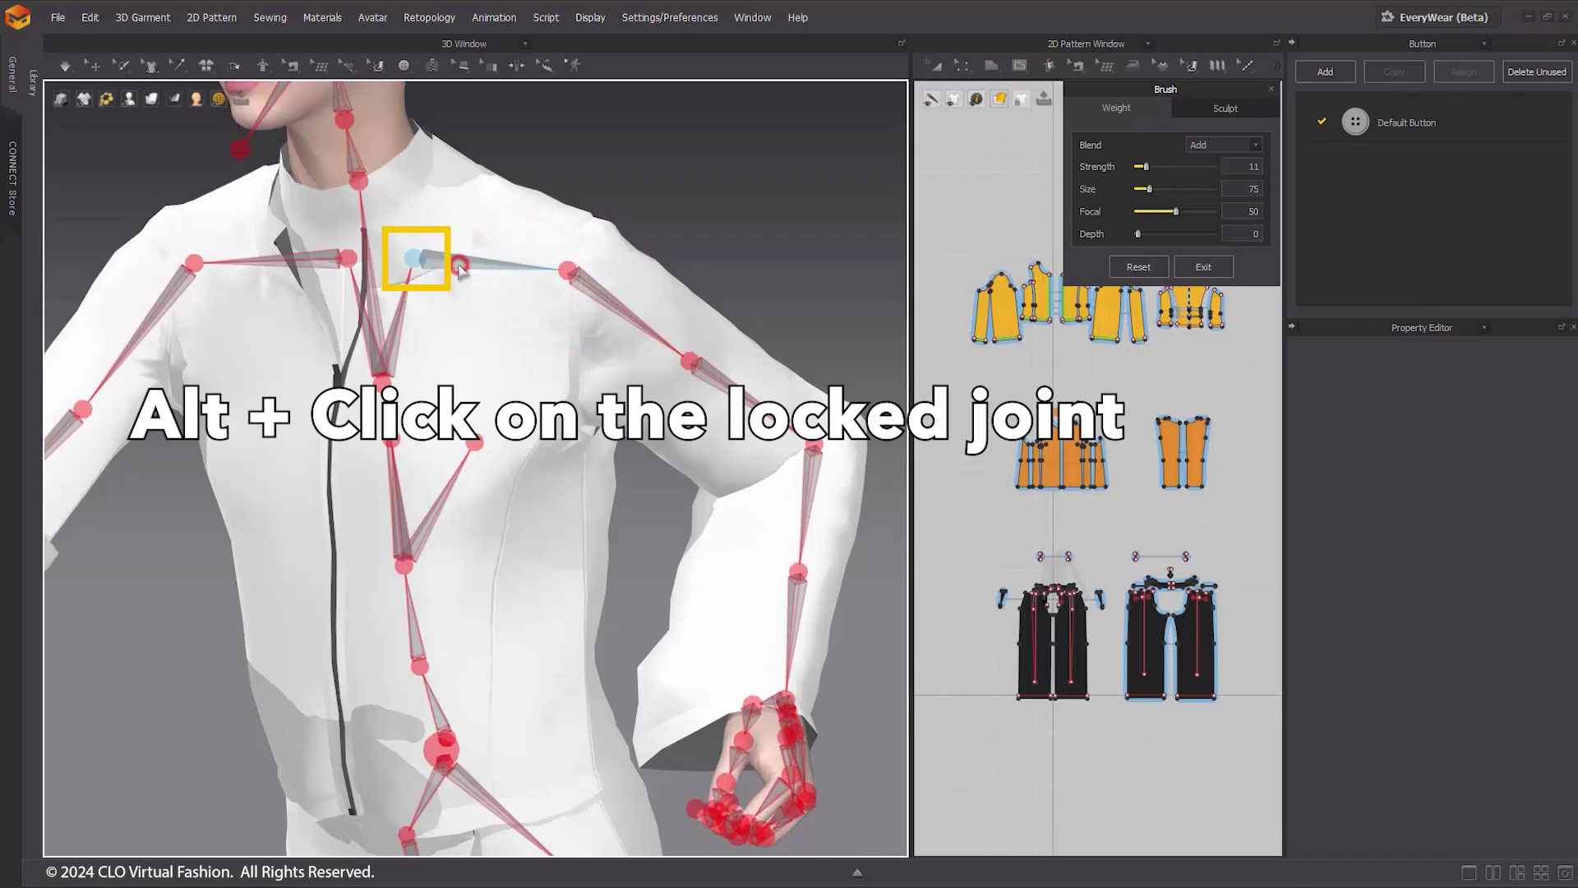
alt+right_click(580, 280)
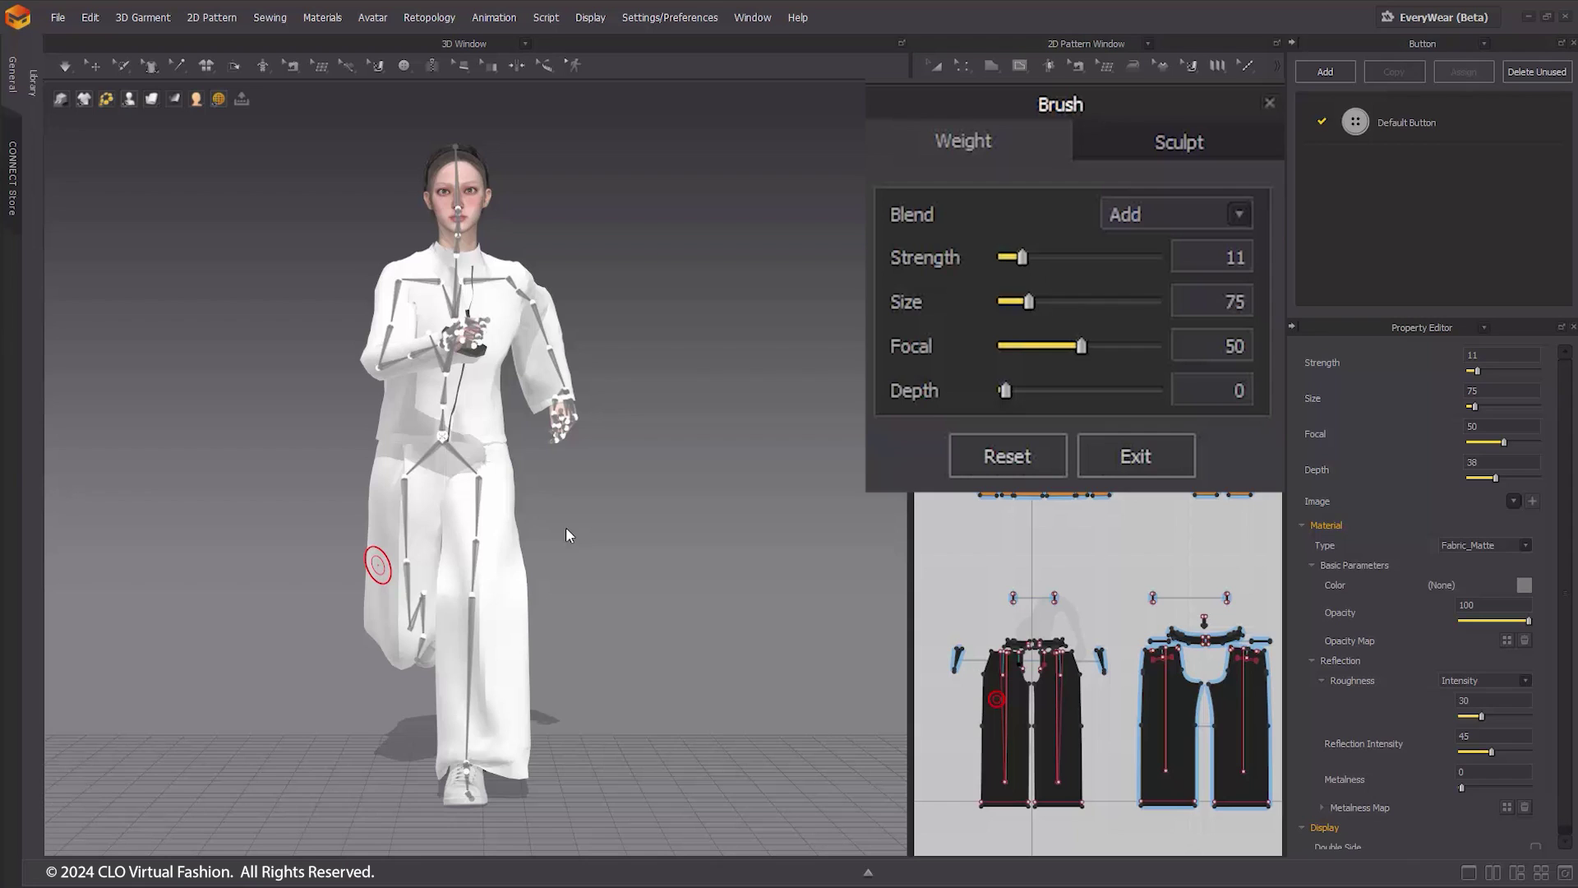
Step: Switch the brush to Sculpt with Grab blending and orbit to the jacket's back armpit
key(ctrl+grave)
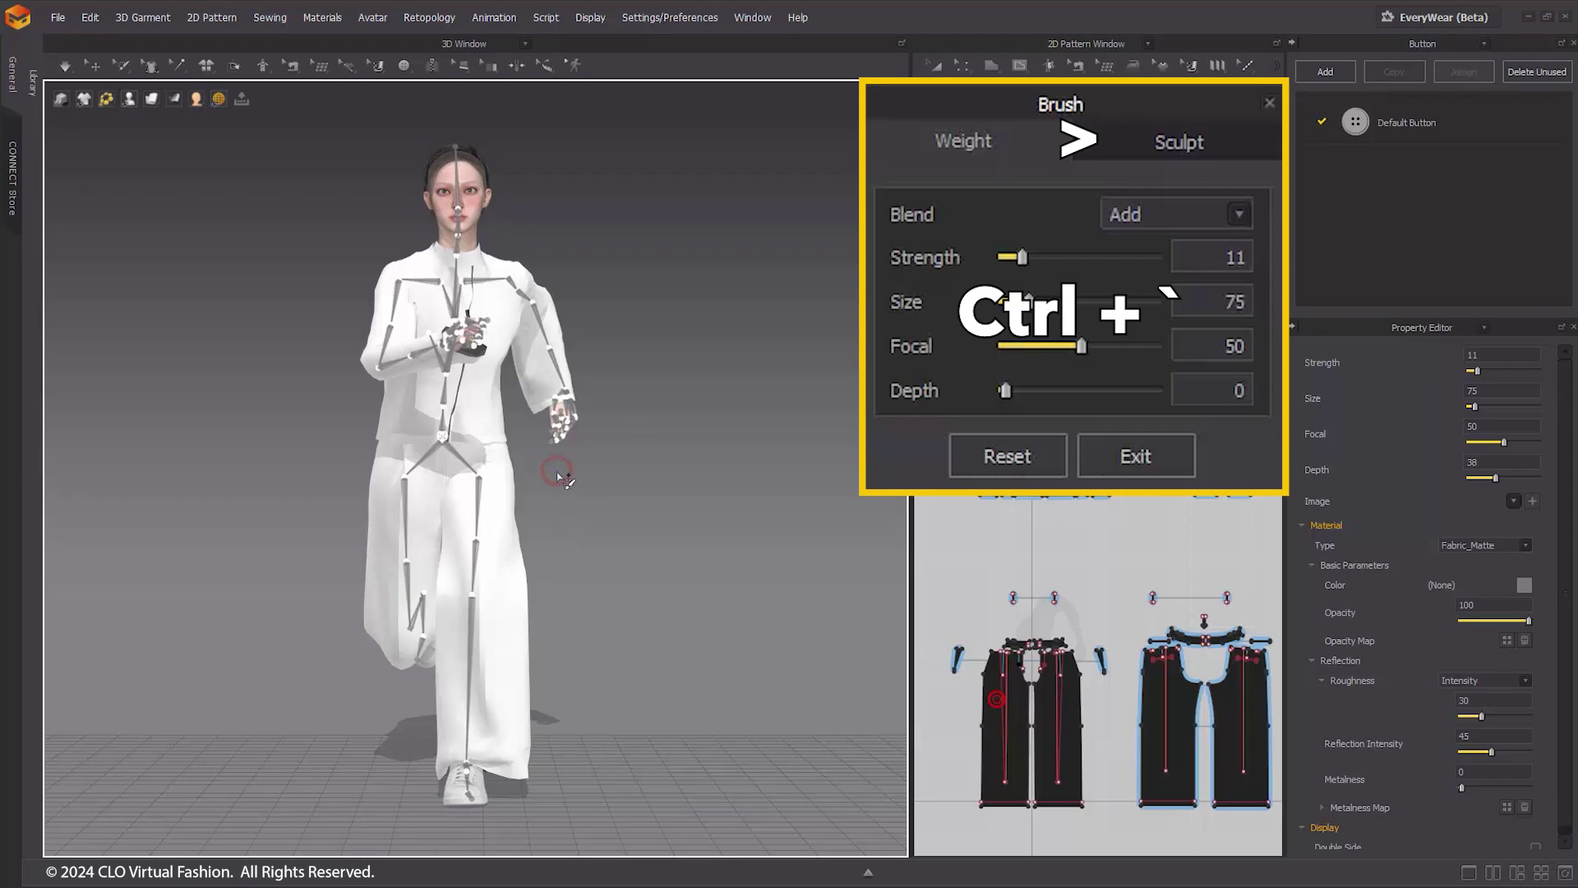
key(ctrl+grave)
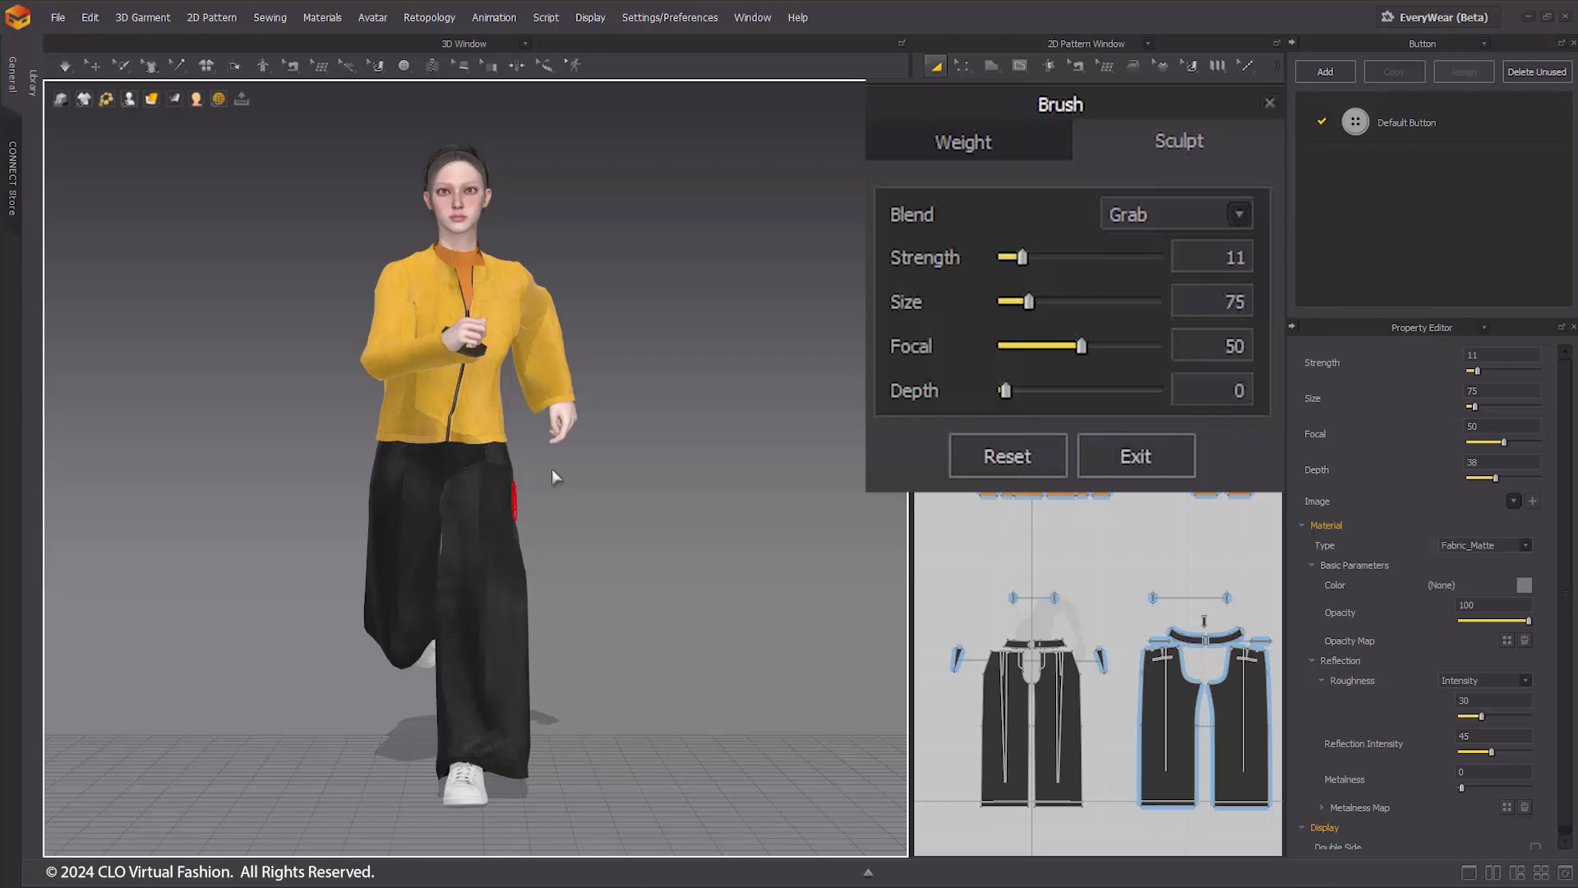
scroll(556, 479, up, 3)
right_drag(455, 345, 768, 383)
scroll(773, 386, up, 3)
middle_drag(671, 395, 624, 508)
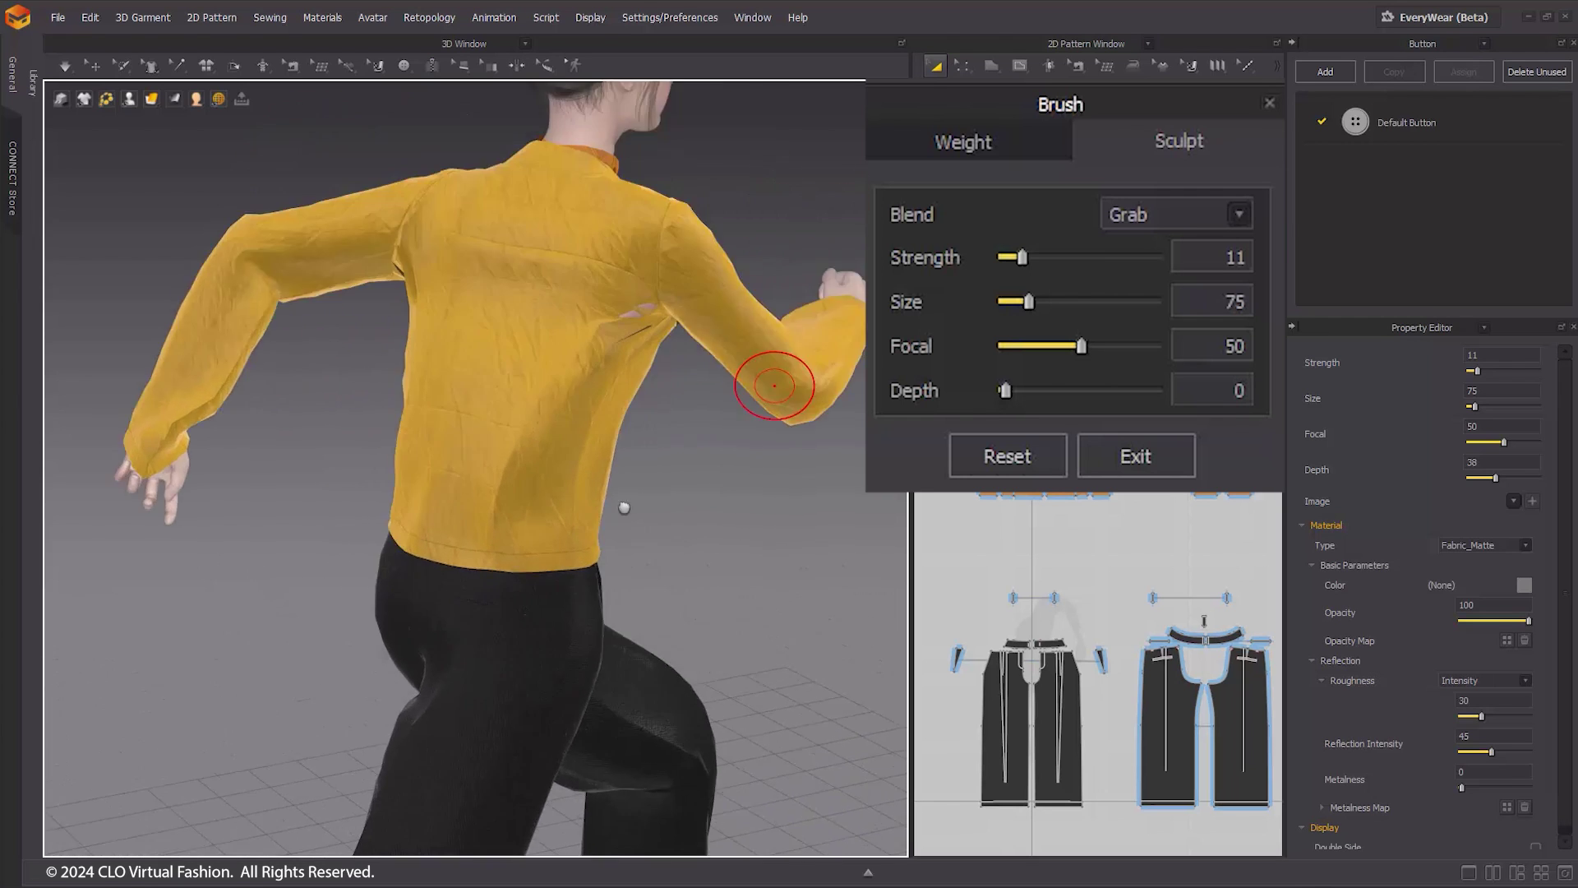
mouse_move(775, 385)
right_down()
mouse_move(564, 493)
mouse_move(458, 504)
right_up()
scroll(458, 564, up, 5)
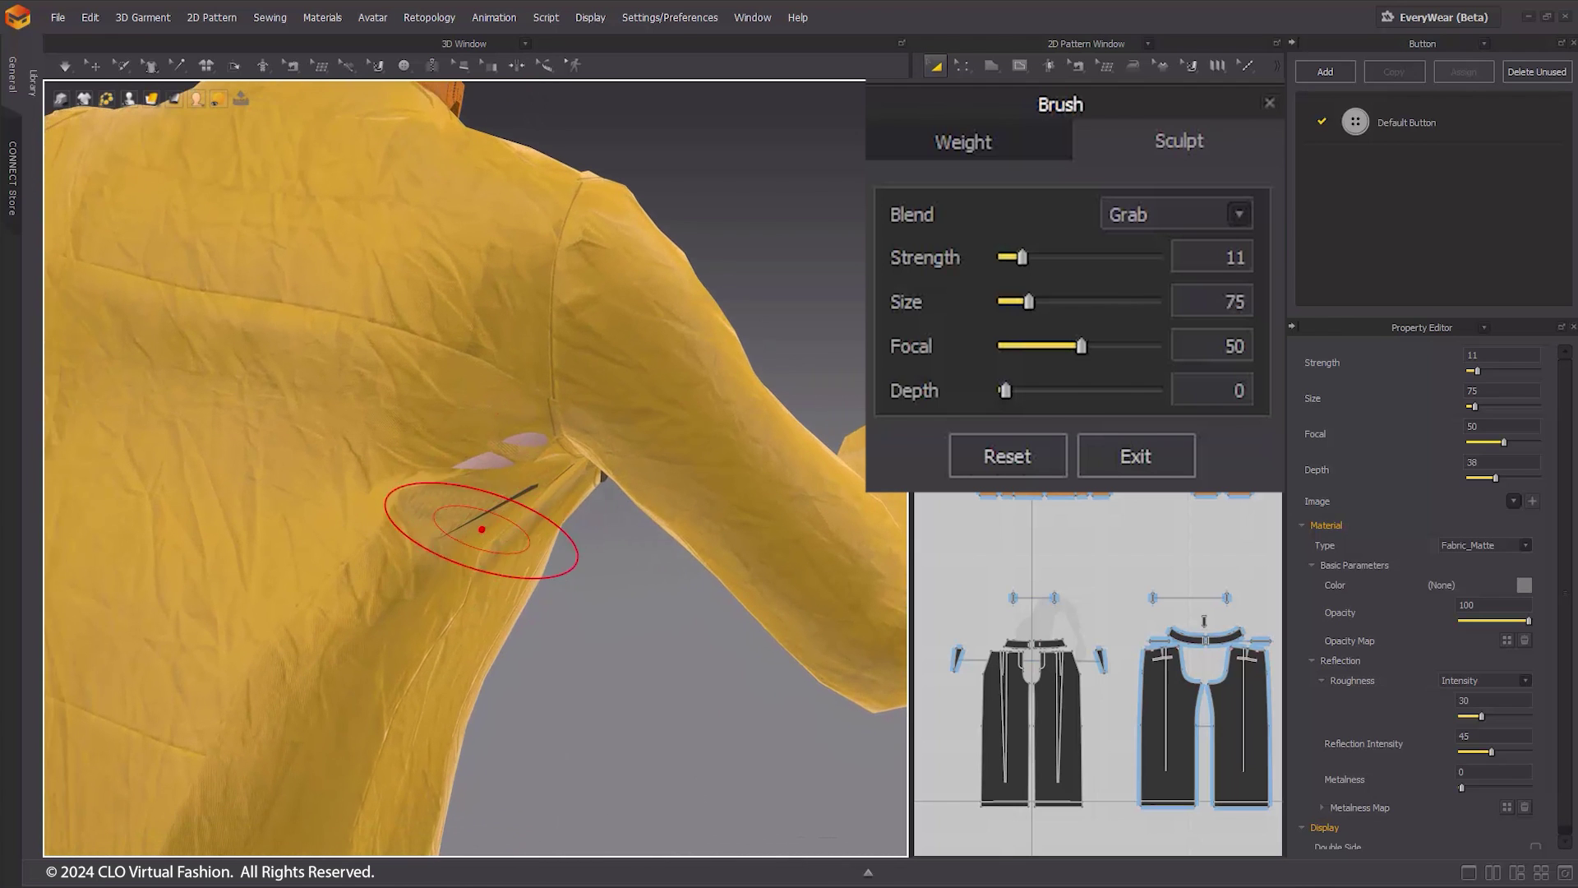
click(1237, 212)
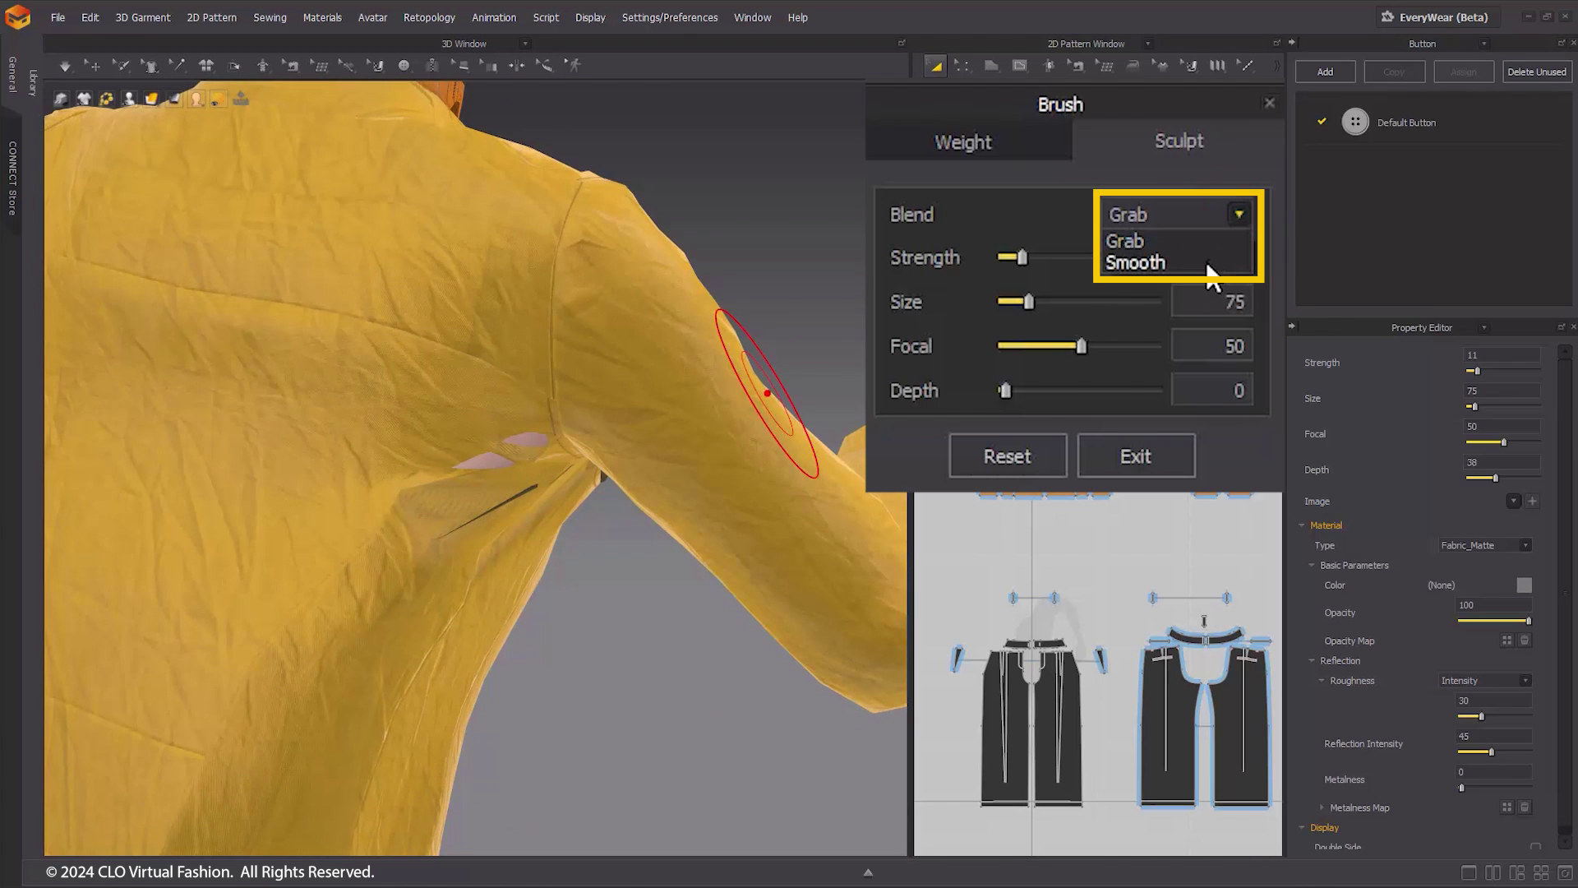
click(1205, 240)
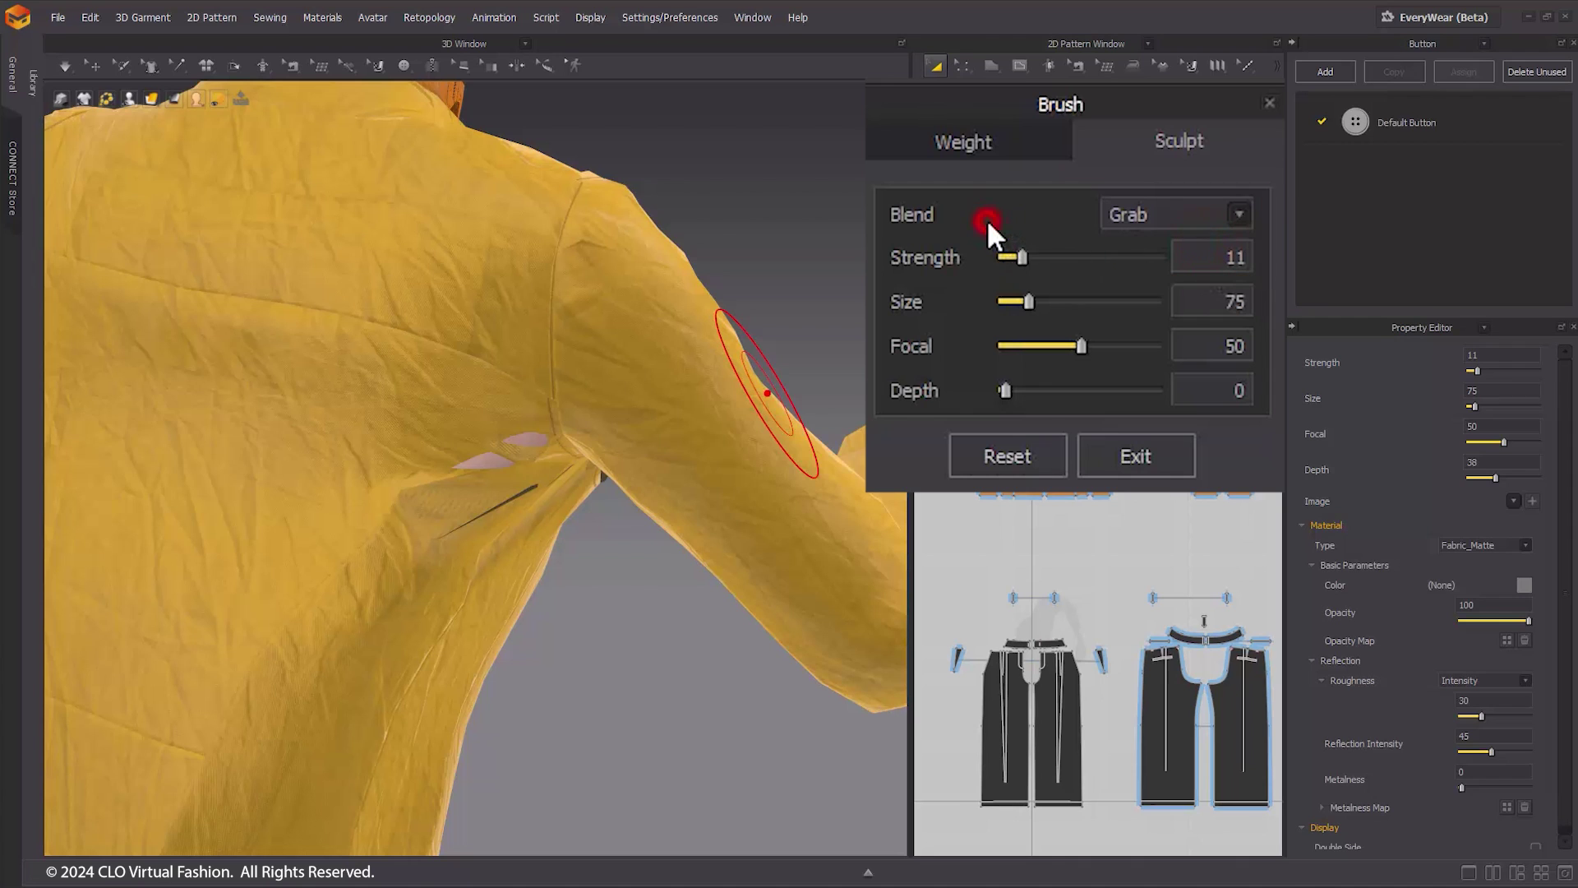
key(ctrl+Tab)
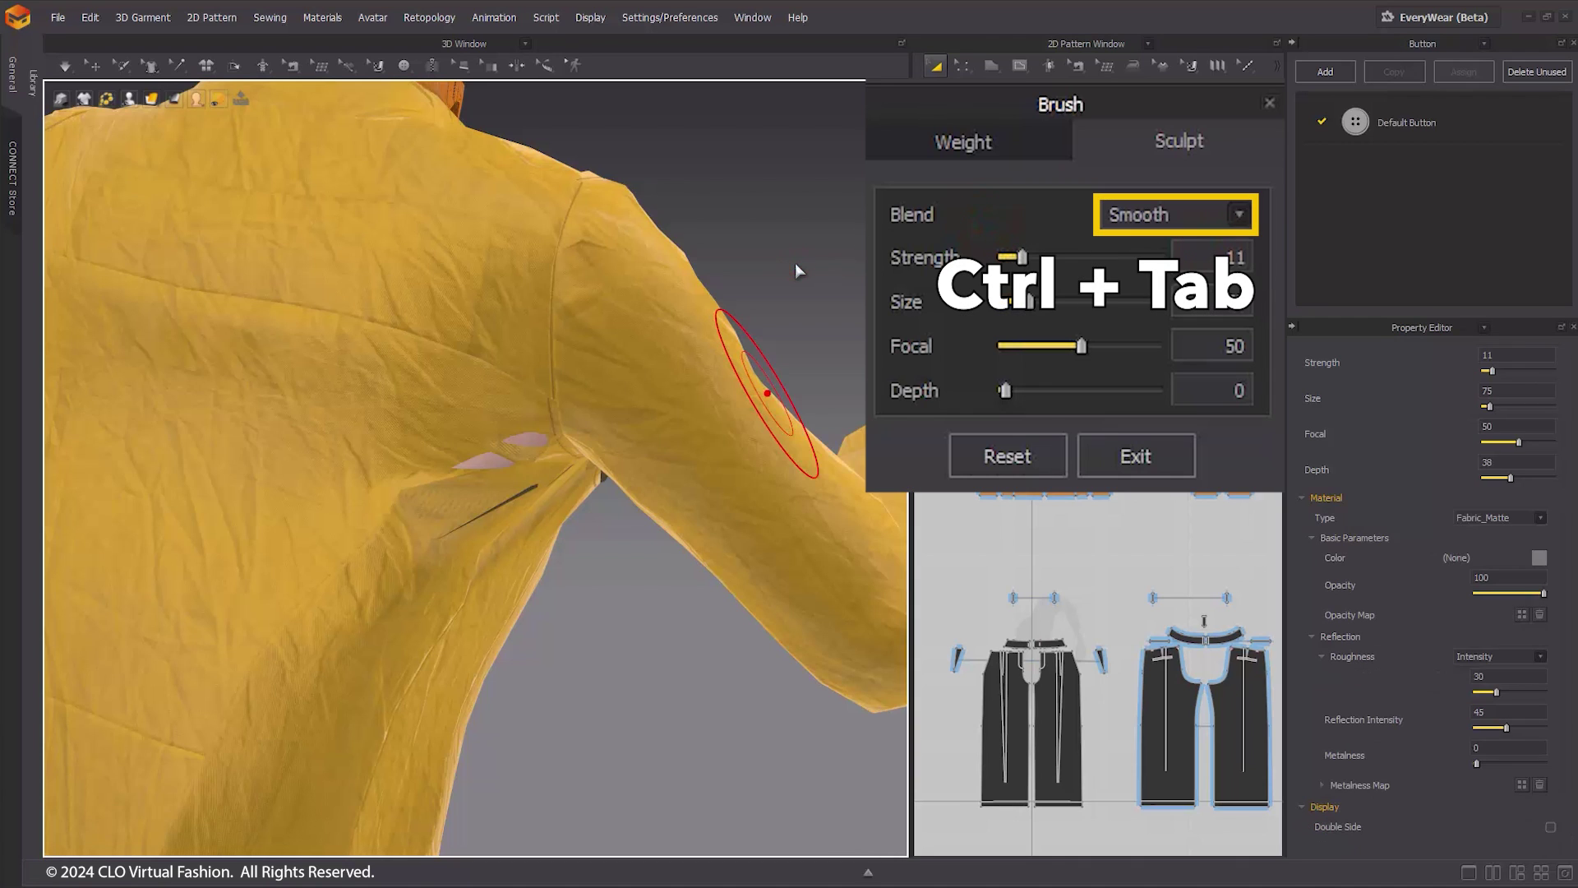
key(ctrl+Tab)
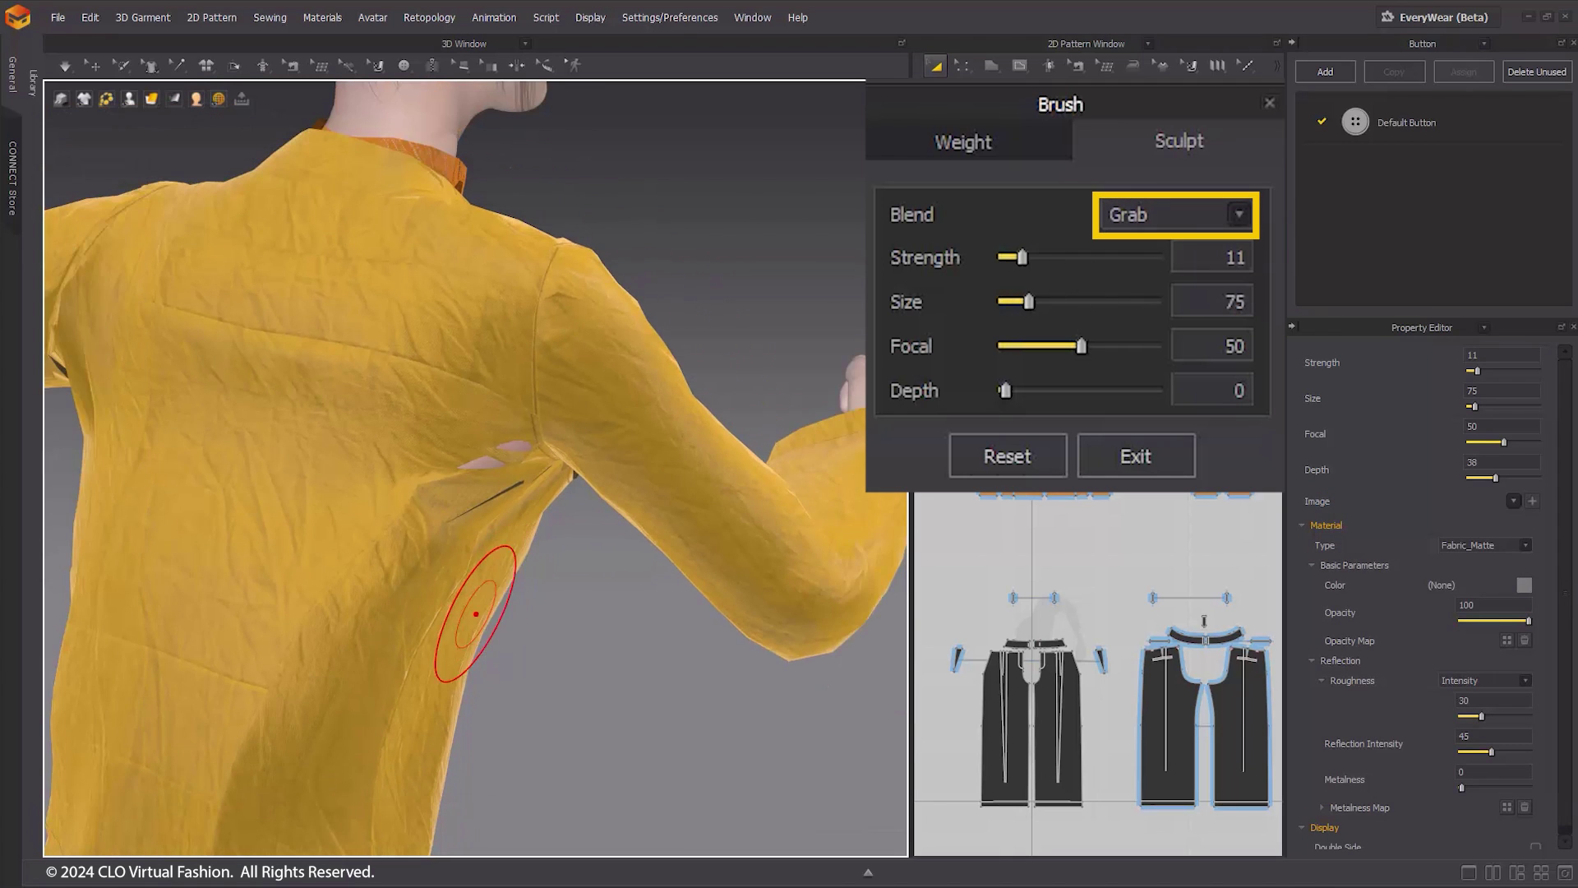
Step: Grab-pull the side seam, sleeve edge and armpit fabric to close the gaps
right_drag(480, 603, 560, 585)
mouse_move(522, 518)
mouse_down()
mouse_move(607, 536)
mouse_move(524, 521)
mouse_up()
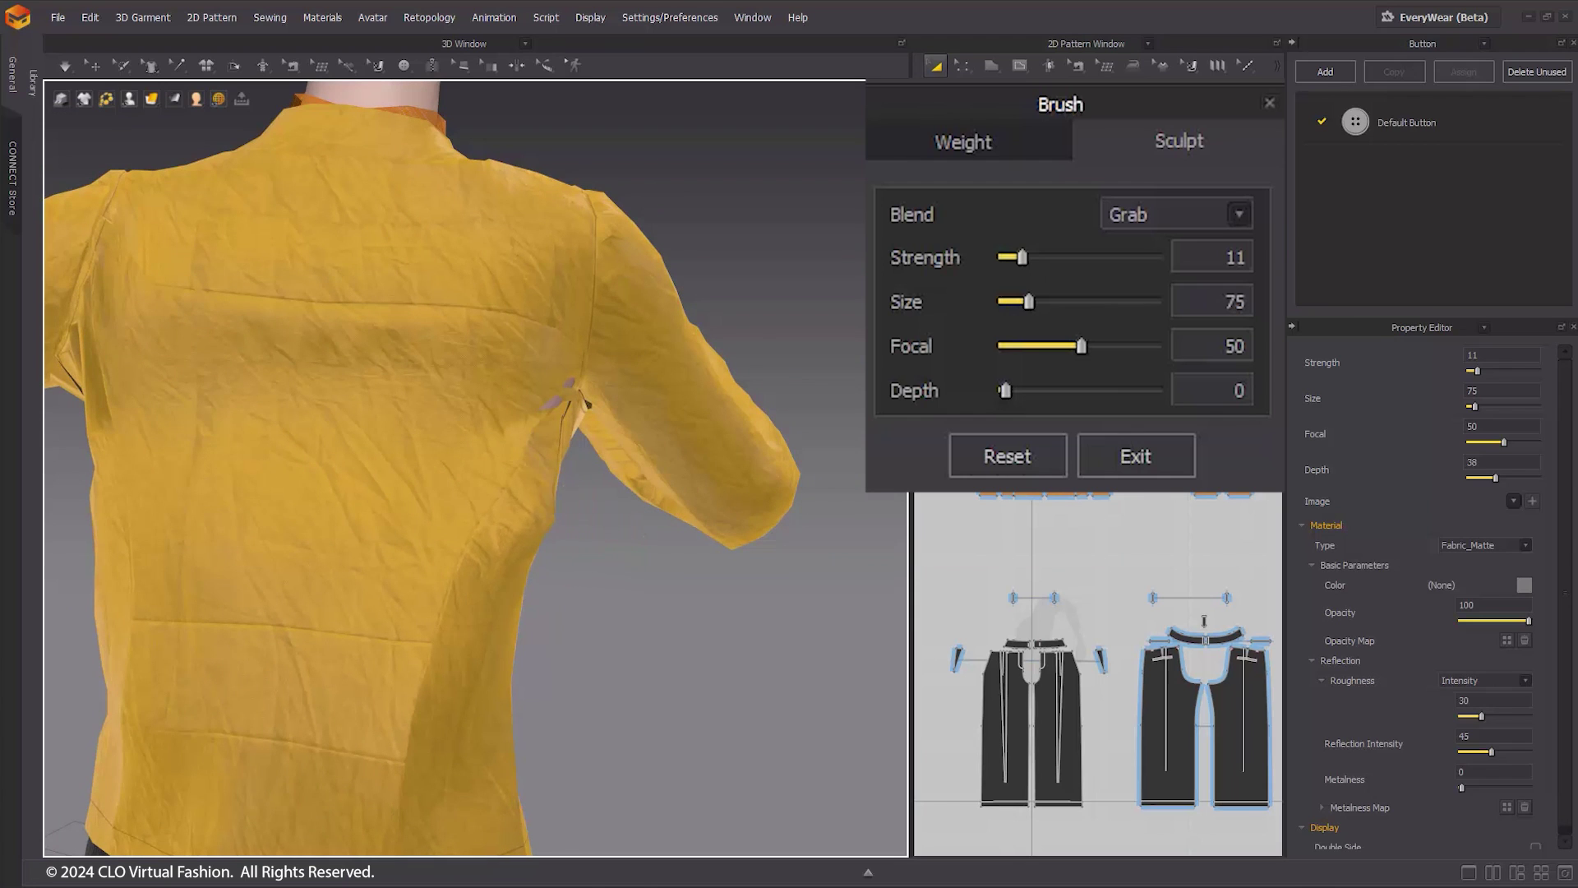
mouse_move(688, 493)
mouse_down()
mouse_move(691, 471)
mouse_move(679, 517)
mouse_move(684, 500)
mouse_up()
scroll(657, 534, up, 2)
right_drag(670, 496, 631, 482)
scroll(719, 585, down, 3)
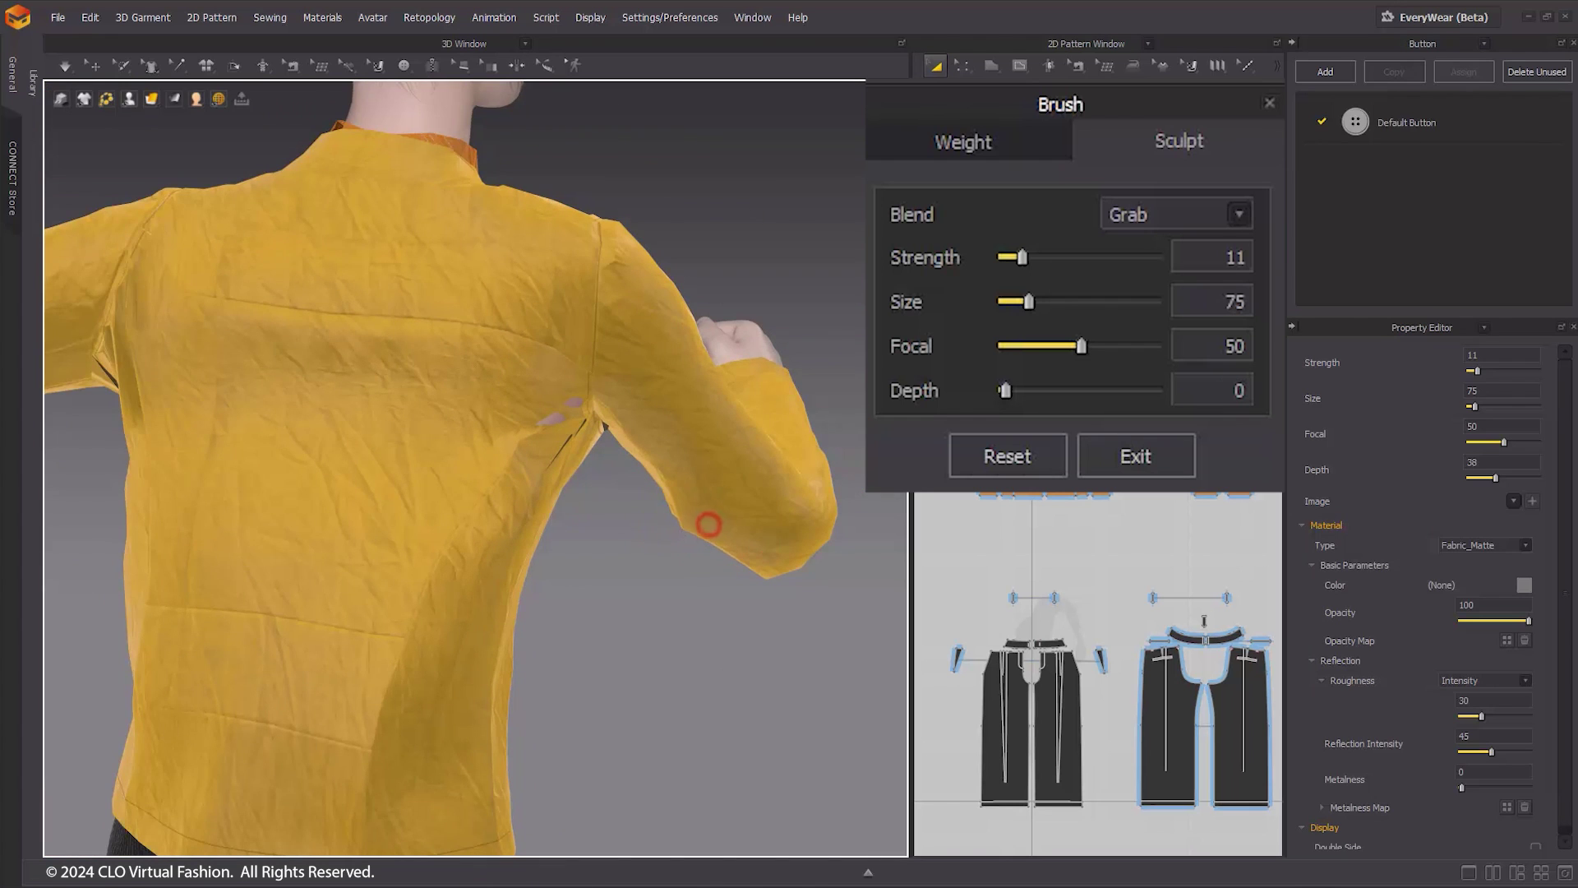
mouse_move(526, 405)
mouse_down()
mouse_move(546, 408)
mouse_move(553, 440)
mouse_move(528, 449)
mouse_up()
drag(576, 398, 571, 392)
Step: Set the sculpt blend to Smooth and smooth the jacket's left side, back, armpit and right elbow
click(1220, 217)
click(1167, 262)
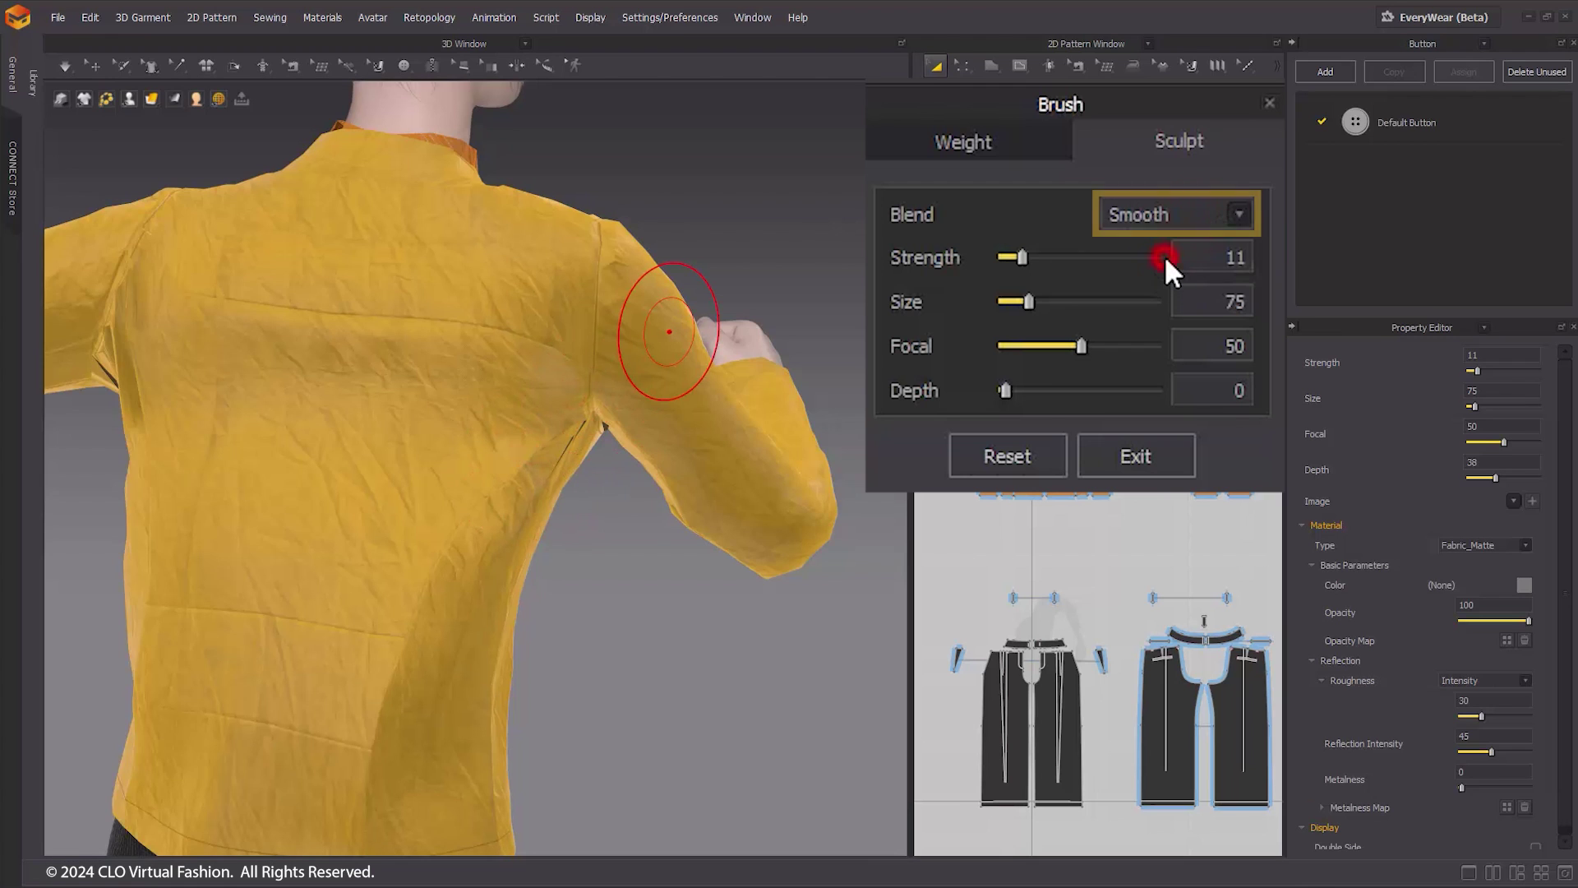
mouse_move(415, 521)
right_down()
mouse_move(345, 533)
mouse_move(378, 532)
right_up()
drag(232, 466, 223, 441)
drag(243, 538, 242, 552)
click(399, 537)
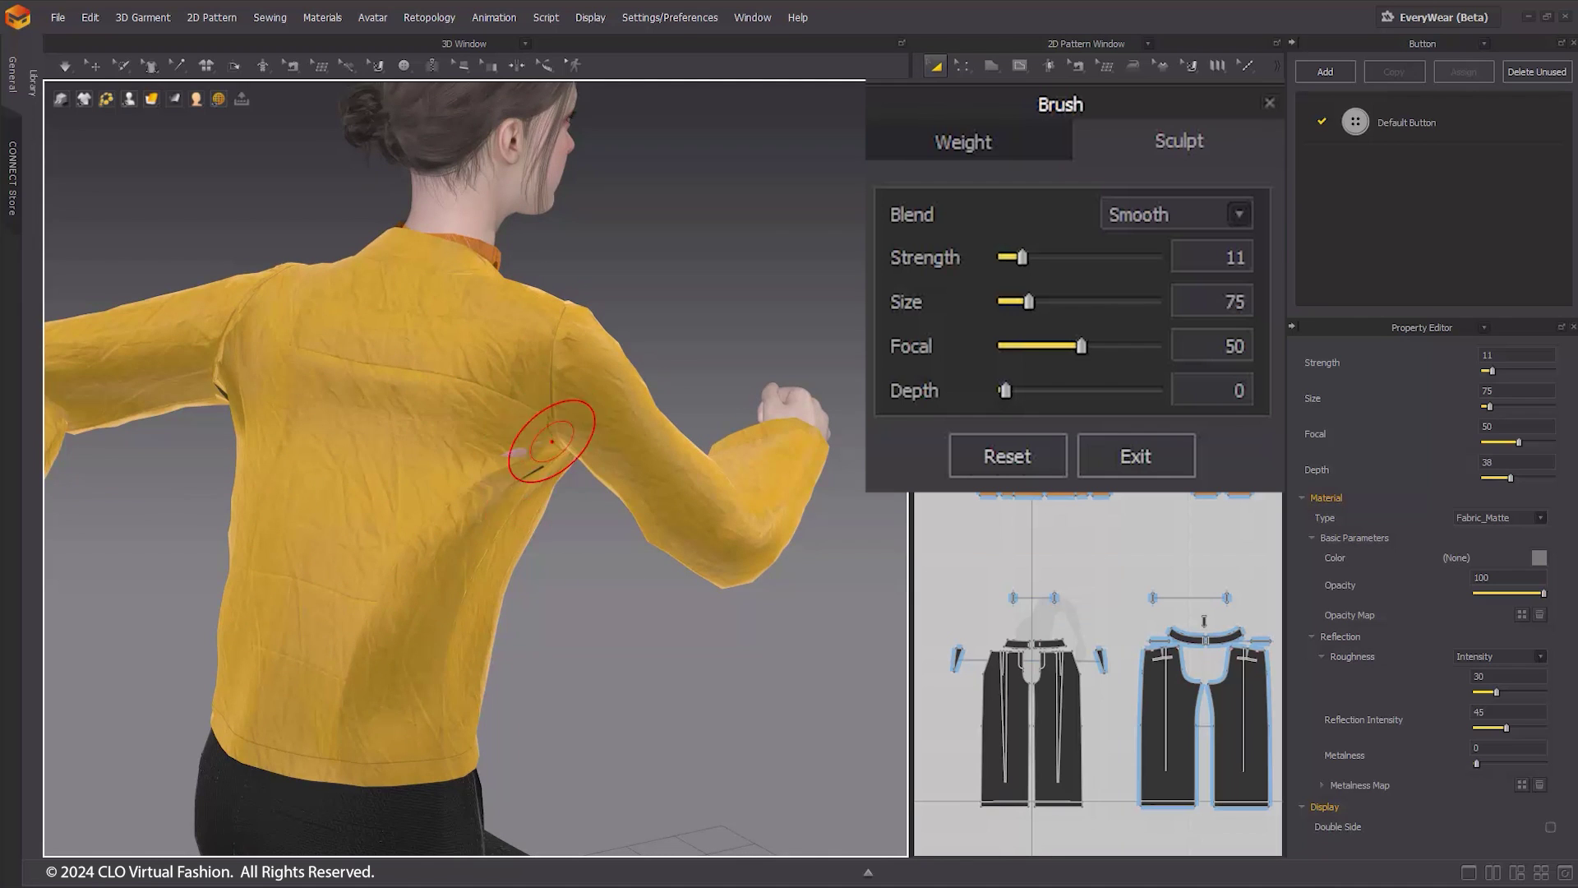
click(281, 344)
drag(200, 395, 215, 370)
click(256, 447)
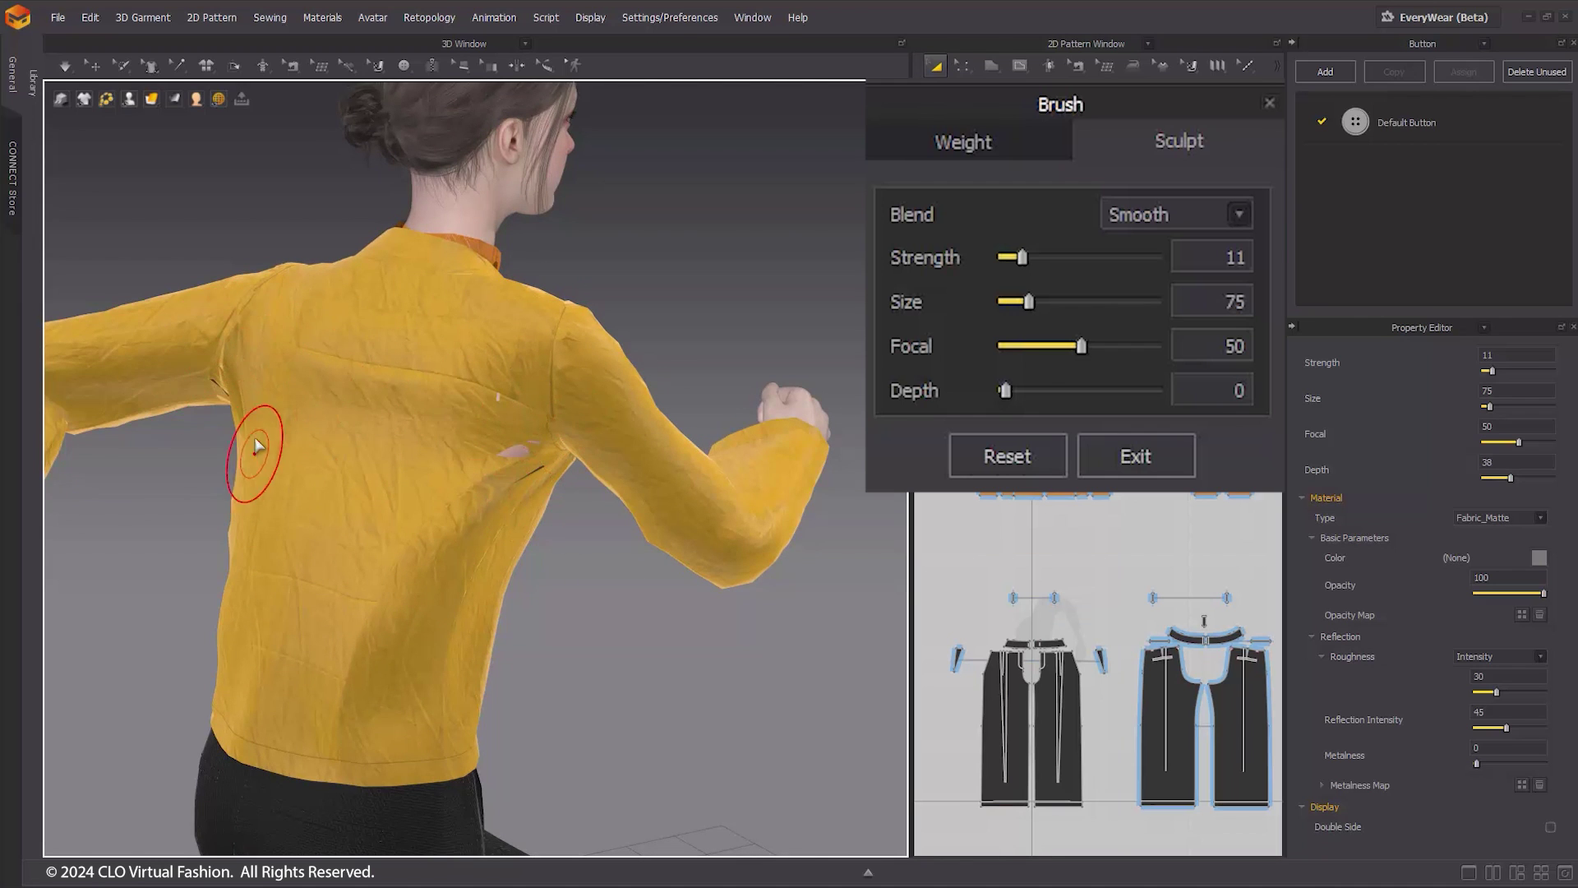
click(88, 414)
mouse_move(688, 525)
mouse_down()
mouse_move(642, 511)
mouse_move(718, 543)
mouse_move(679, 555)
mouse_up()
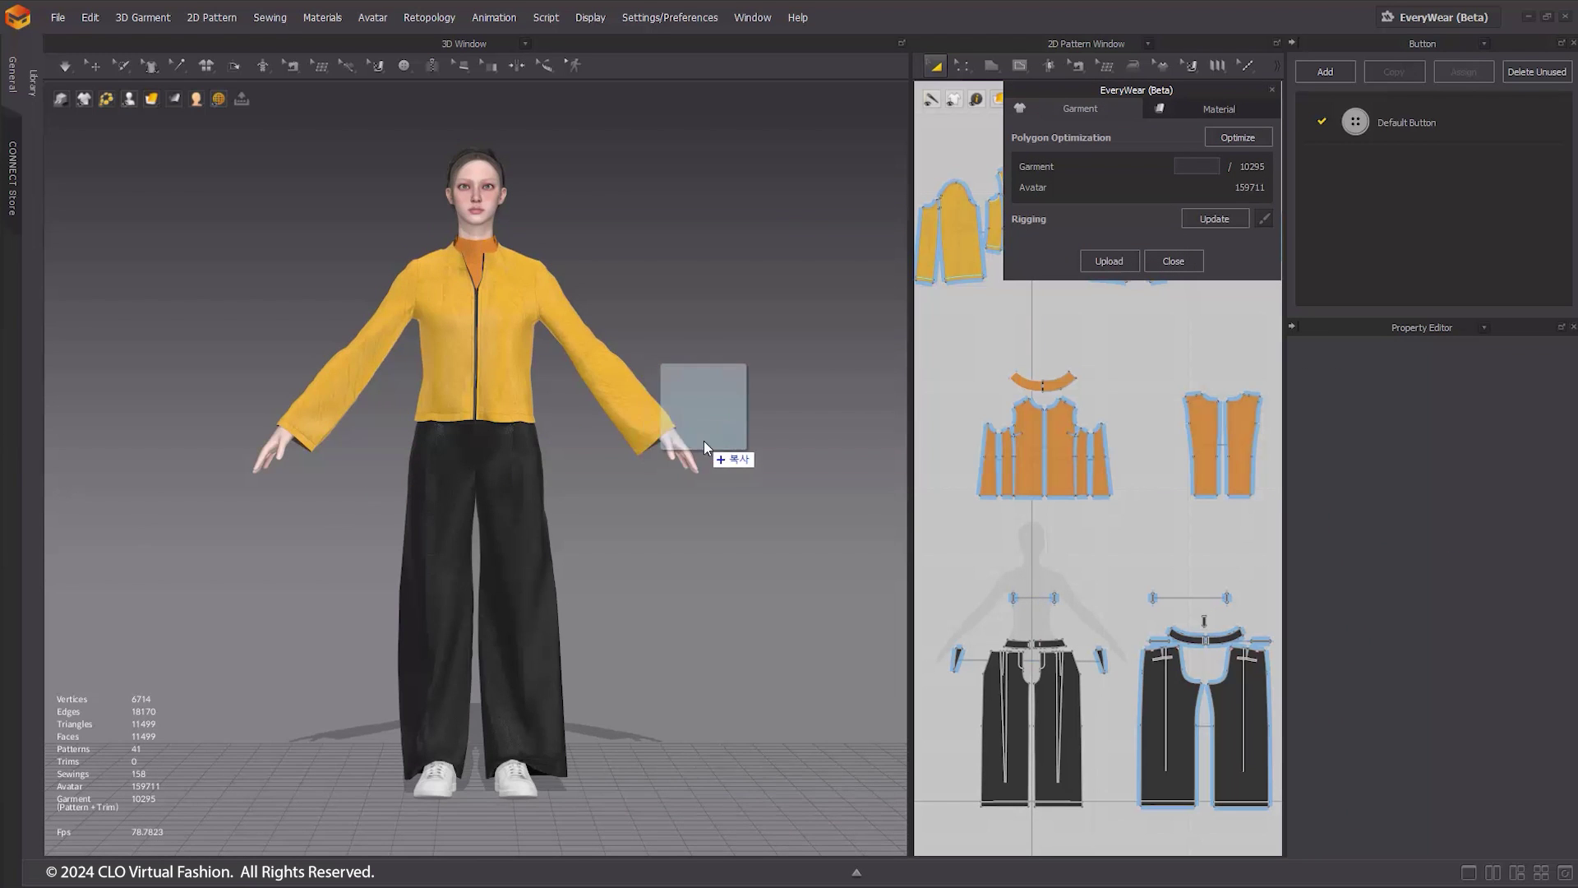
Step: Orbit to the back of the jacket and close the EveryWear optimization options
right_drag(438, 393, 576, 432)
scroll(576, 432, up, 6)
right_drag(532, 484, 477, 444)
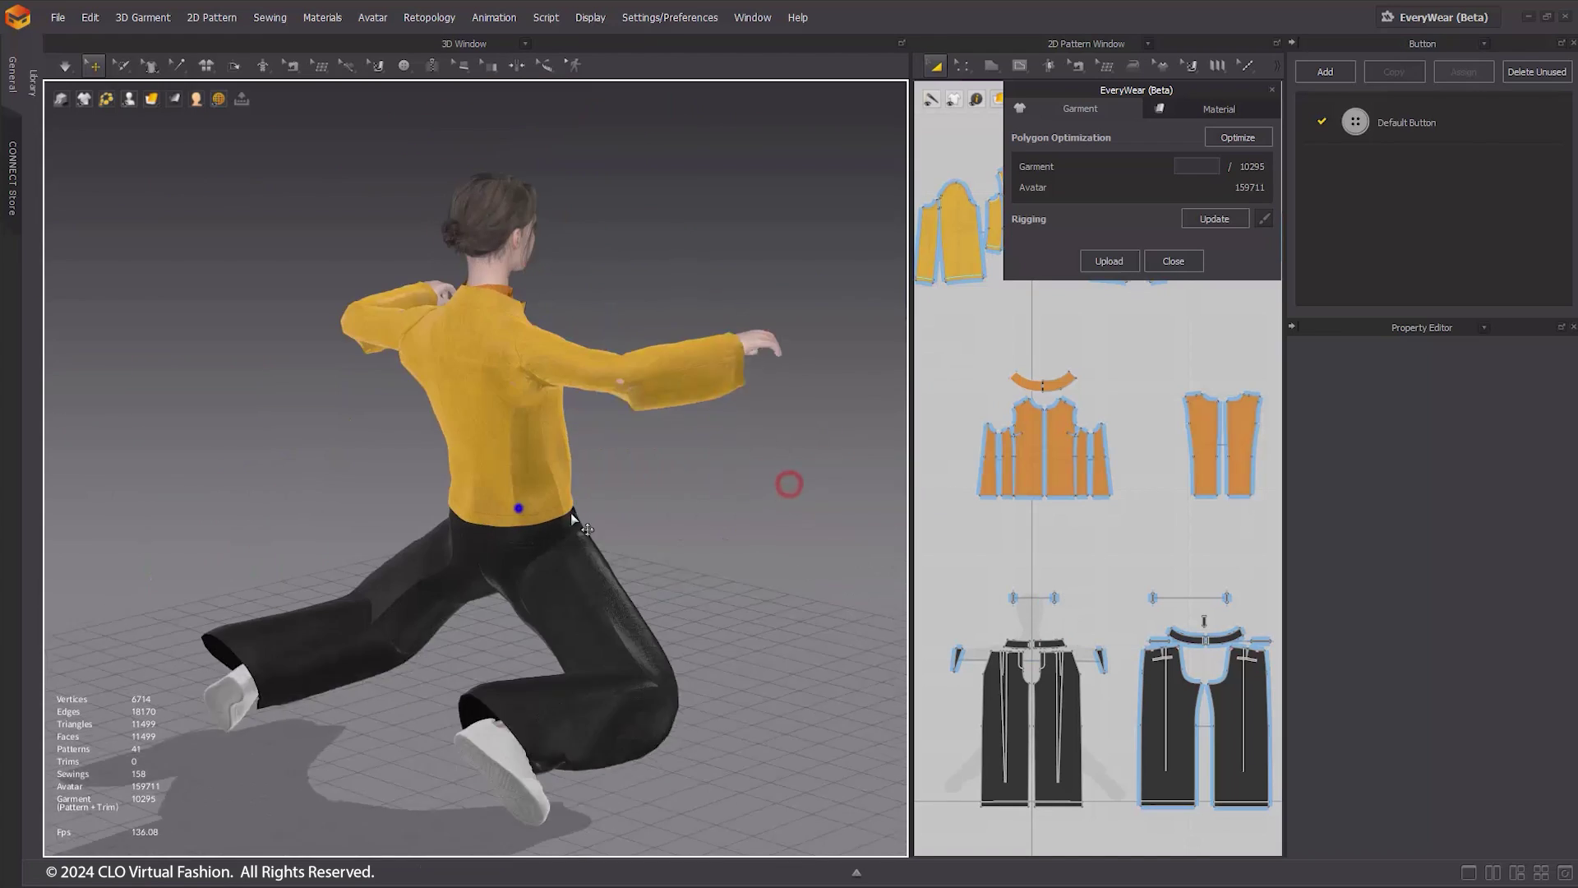
click(1173, 260)
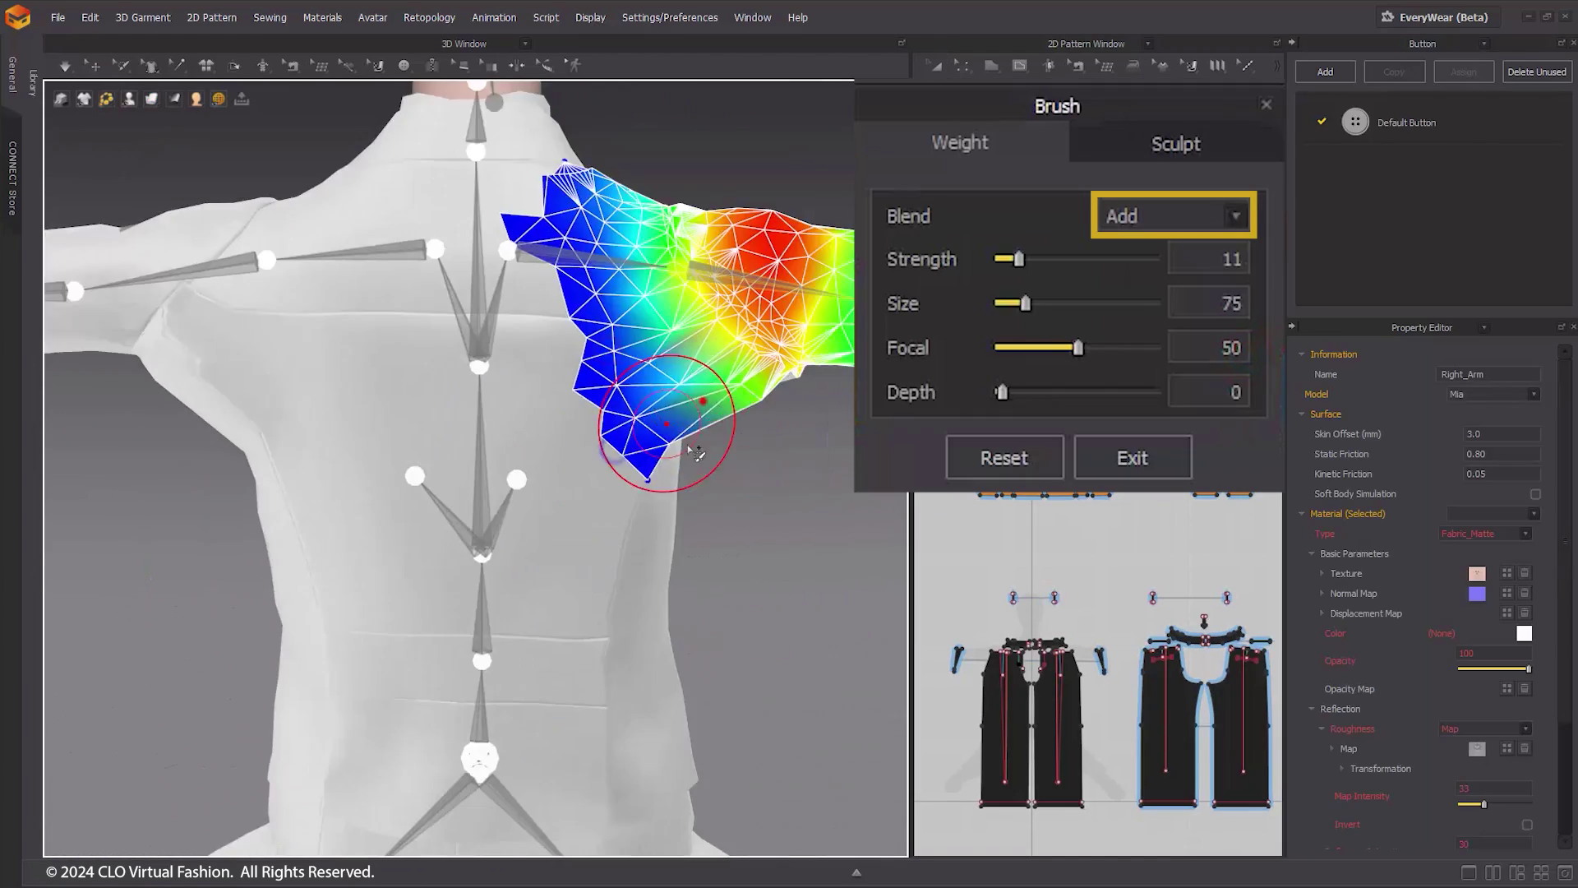
Step: Set weight blending to Smooth and select the Right_Arm bone for painting
mouse_move(687, 423)
right_down()
mouse_move(230, 416)
mouse_move(705, 444)
mouse_move(491, 405)
mouse_move(201, 422)
right_up()
click(1173, 217)
click(1146, 284)
right_drag(489, 469, 368, 500)
click(376, 435)
scroll(376, 435, up, 4)
right_drag(375, 435, 698, 428)
scroll(455, 437, down, 5)
scroll(454, 436, up, 6)
Step: Switch weight blending to Subtract and paint weights on the right shoulder
right_drag(444, 546, 546, 468)
click(1174, 216)
click(1146, 247)
click(1173, 216)
click(1142, 264)
right_drag(440, 353, 562, 503)
Step: Paint Add weights on the Right_Shoulder, Left_Shoulder and Left_Arm bones
click(500, 335)
click(1135, 244)
drag(620, 348, 606, 317)
click(271, 422)
mouse_move(606, 317)
right_down()
mouse_move(359, 493)
mouse_move(493, 464)
right_up()
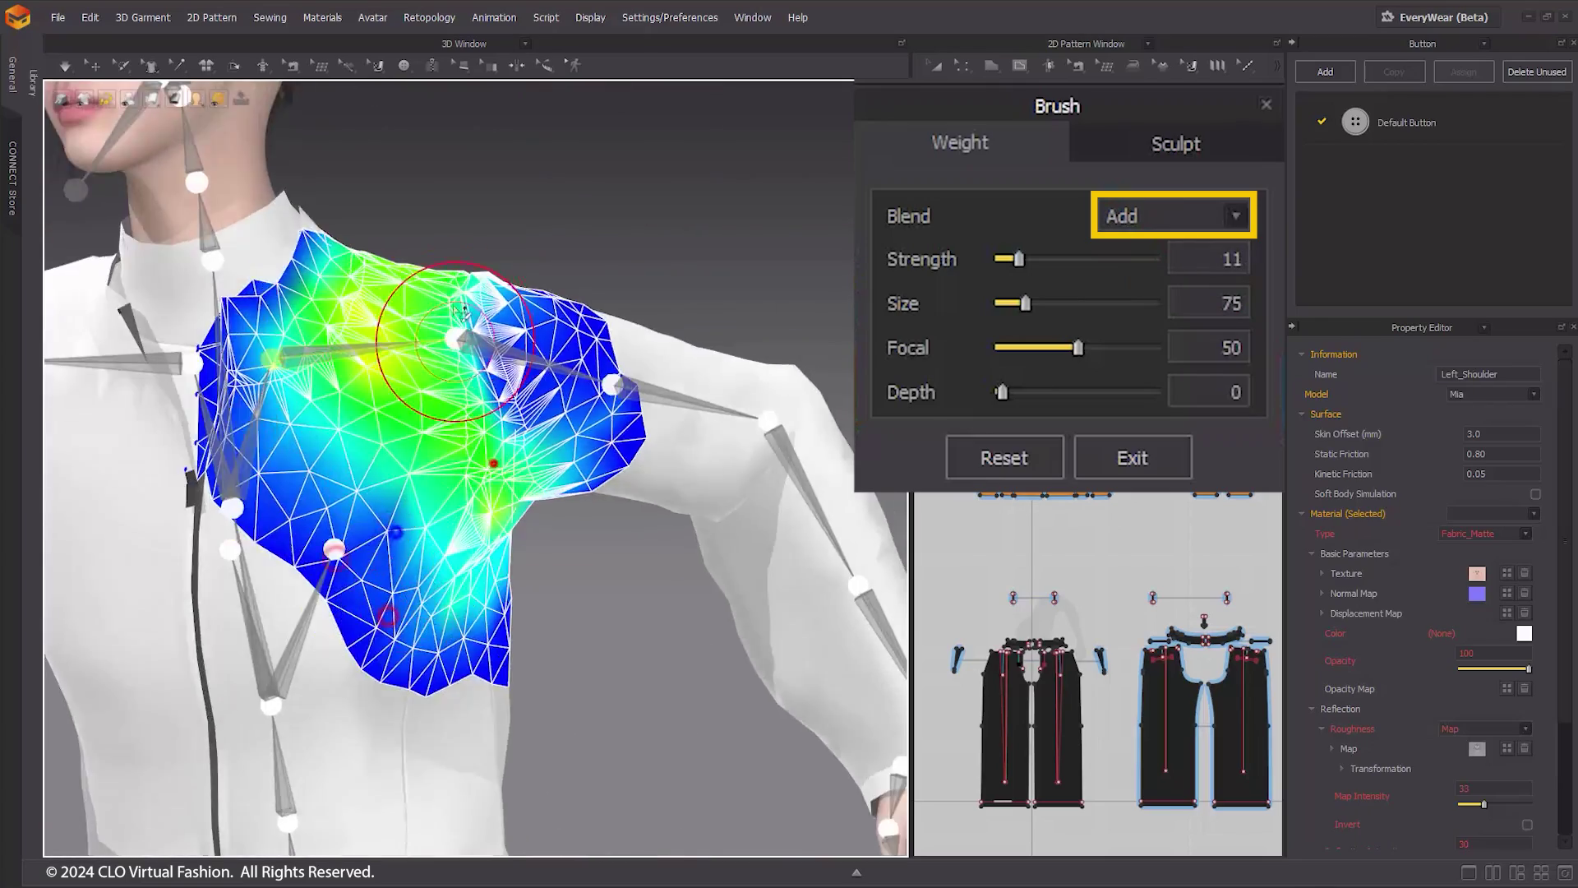
click(434, 370)
right_drag(416, 404, 388, 463)
drag(370, 479, 420, 513)
right_drag(419, 513, 608, 477)
Step: Smooth the weights of the Left_Arm_middle and Left_ForeArm_middle bones
click(1174, 216)
click(1142, 284)
click(568, 452)
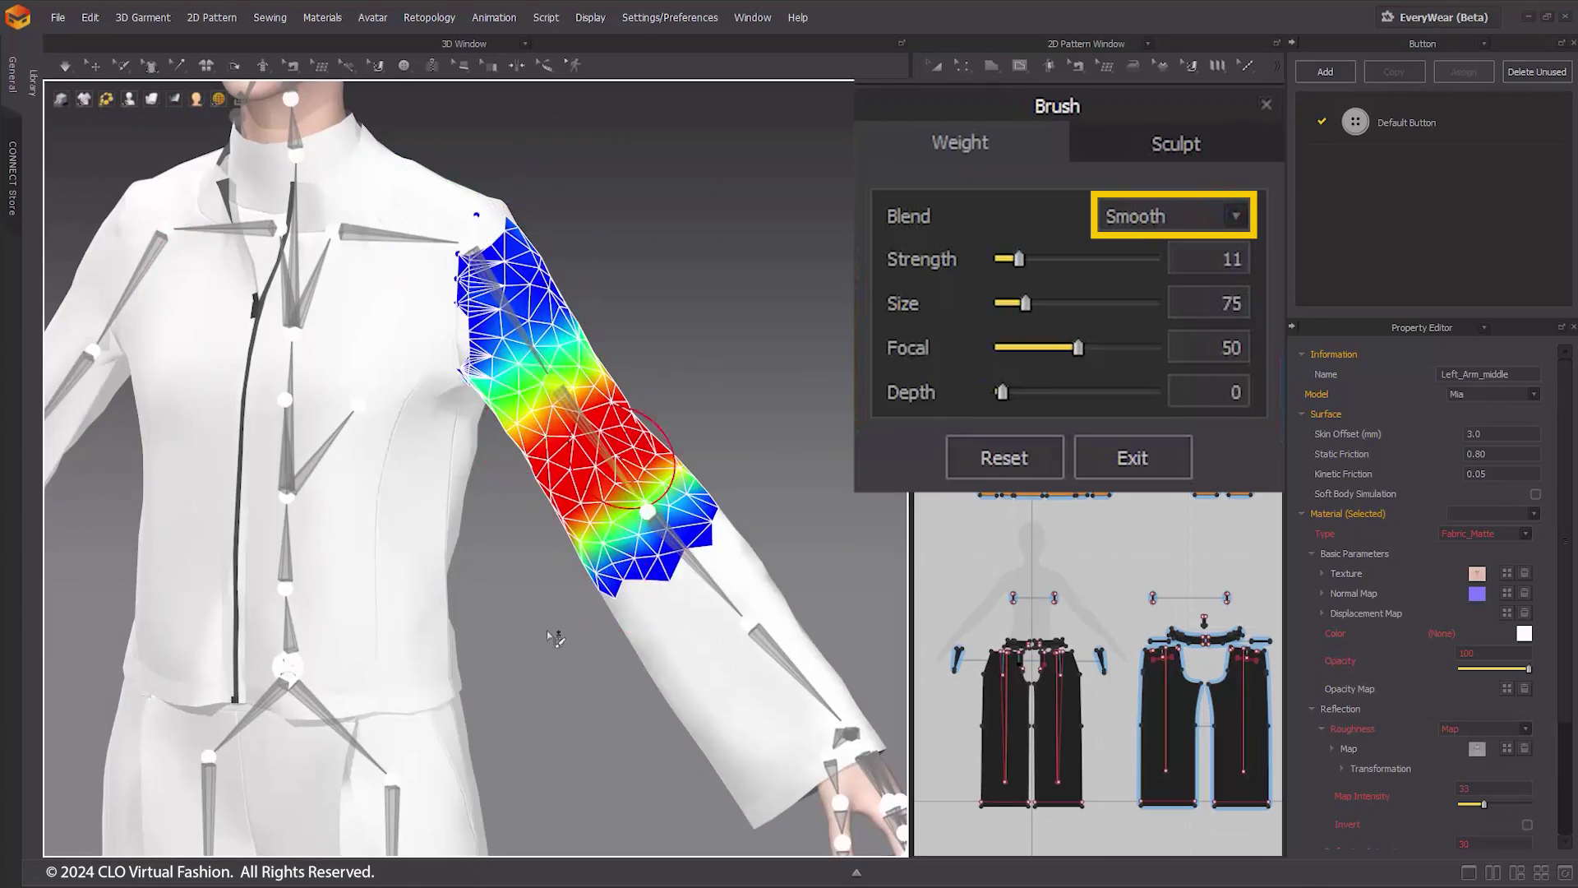
right_drag(553, 638, 197, 609)
click(184, 604)
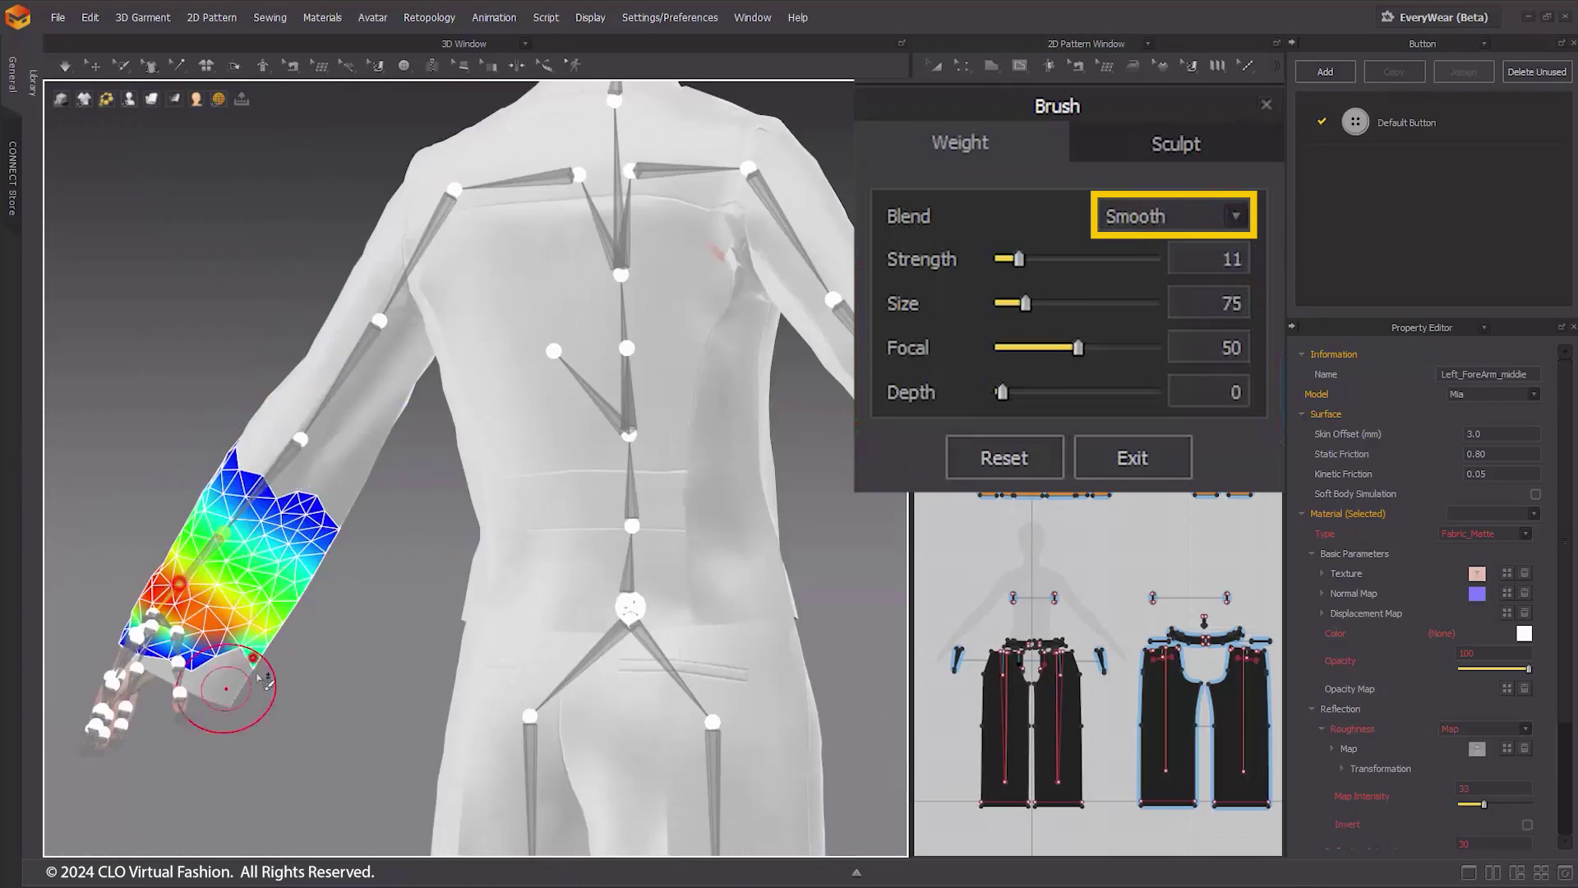
right_drag(232, 694, 545, 567)
Step: Pan to the right arm and smooth the Right_ForeArm weights
middle_drag(547, 566, 652, 611)
click(386, 222)
middle_drag(254, 219, 490, 222)
click(353, 345)
click(296, 444)
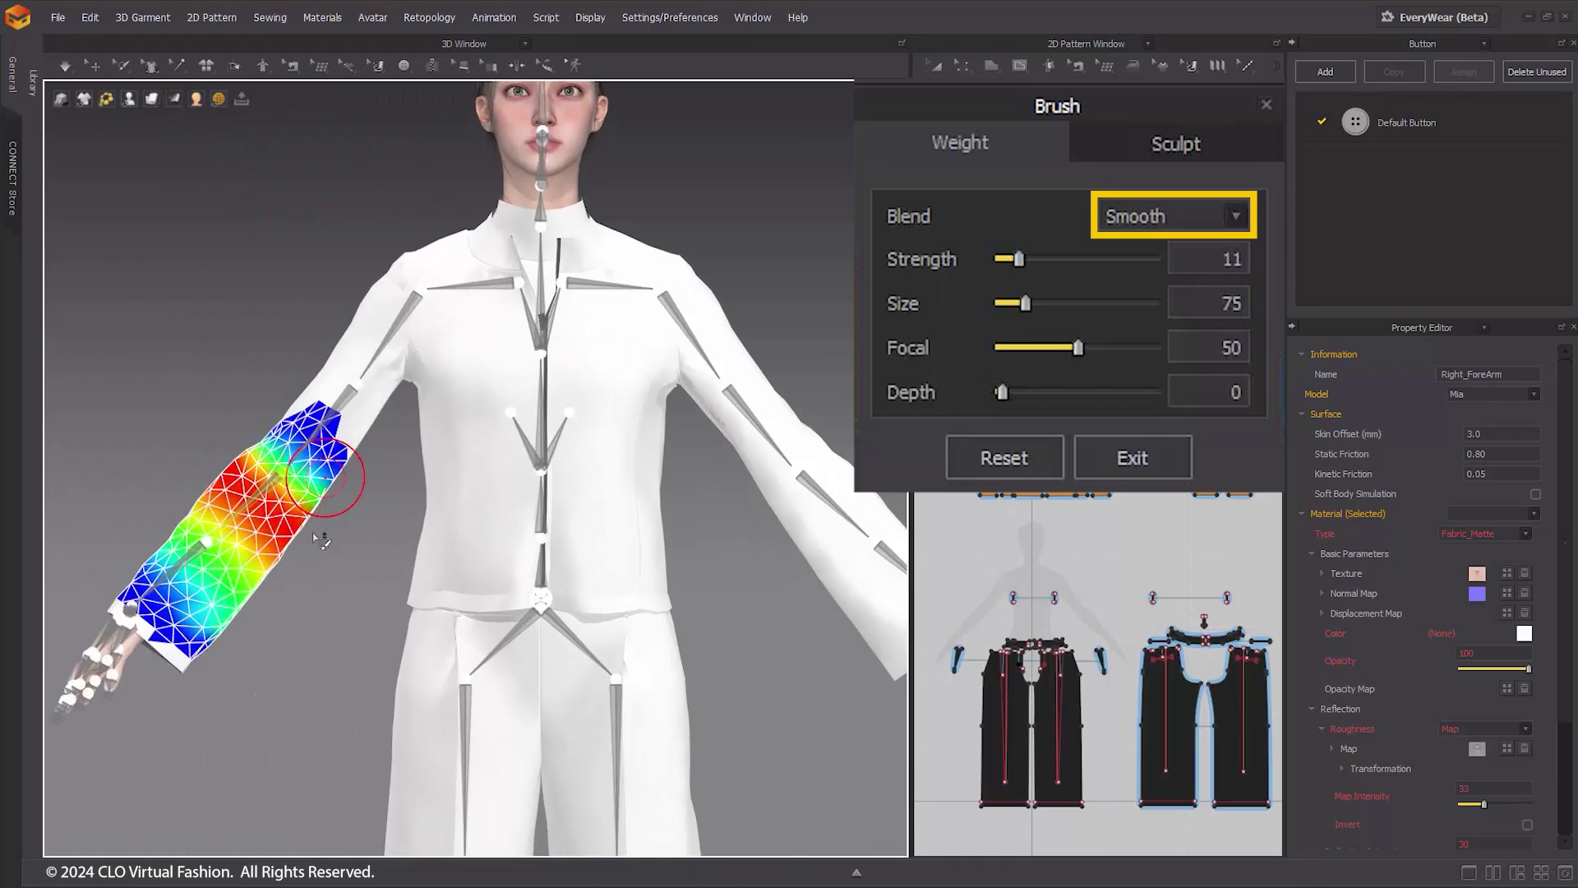
right_drag(324, 535, 420, 465)
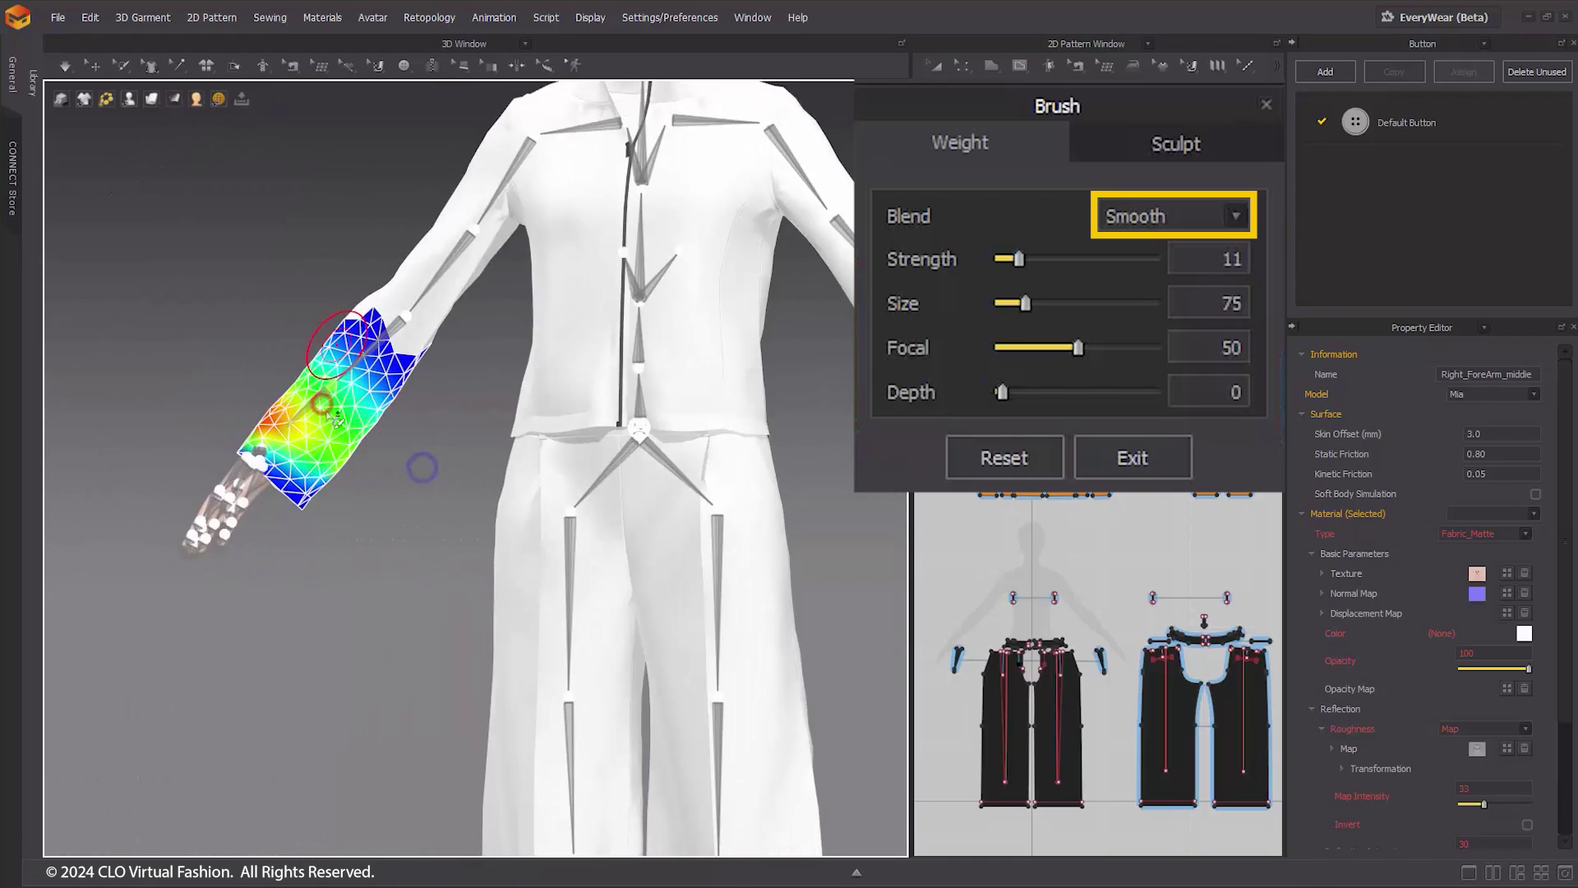
Step: Refine the Right_Shoulder weights: extend toward the armpit, subtract there, then add over the shoulder
click(501, 148)
scroll(491, 328, up, 5)
drag(493, 618, 427, 658)
click(1174, 217)
drag(461, 472, 430, 588)
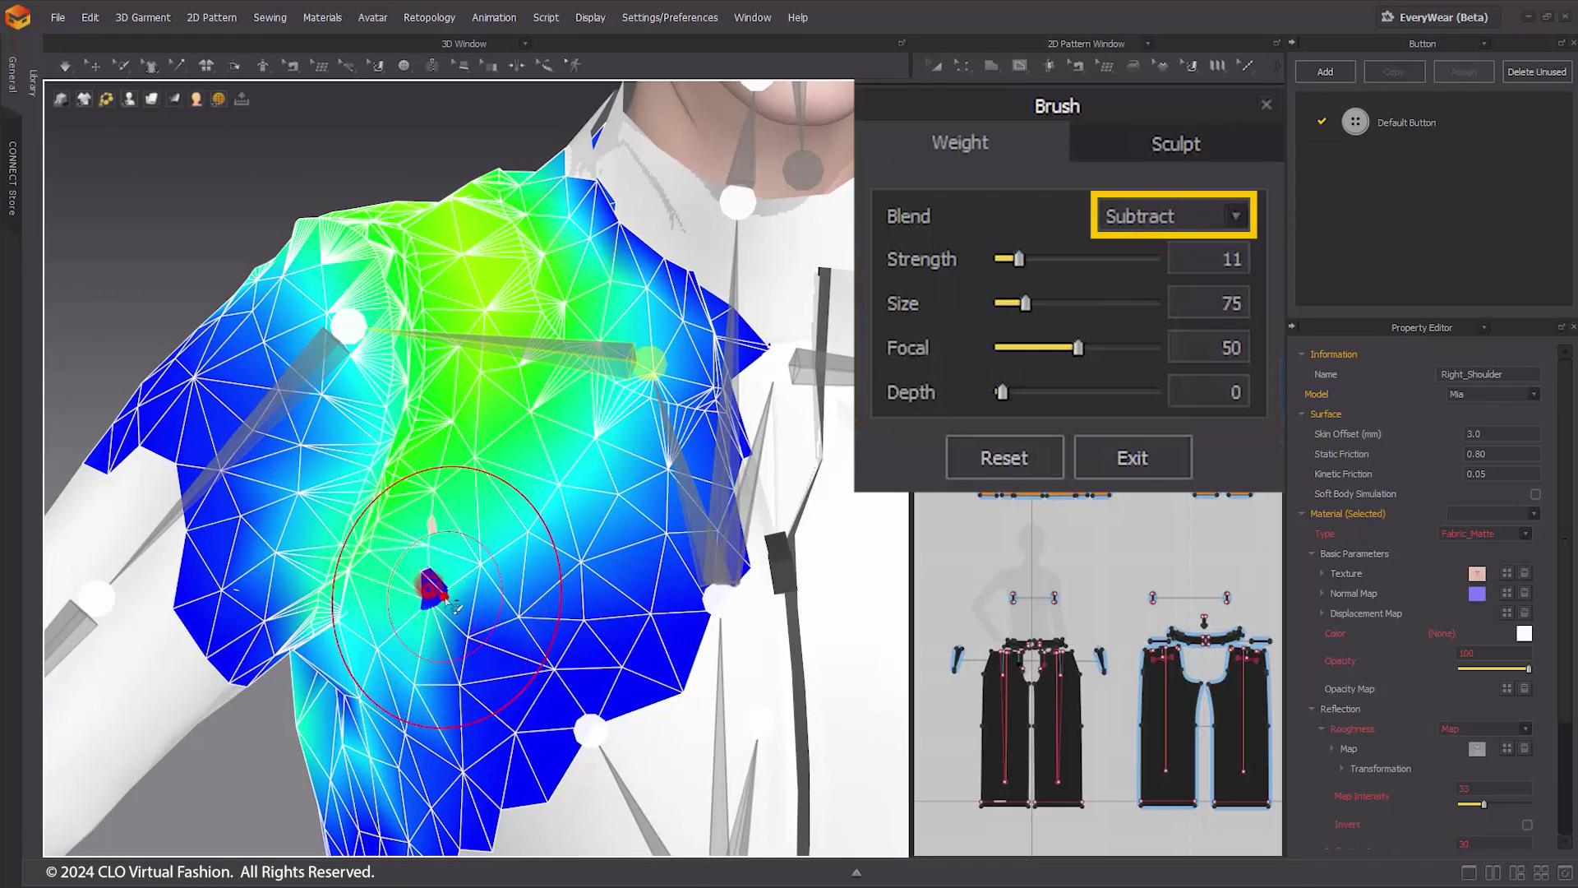
click(1174, 216)
click(339, 642)
ctrl+drag(346, 646, 428, 583)
Step: Switch to garment sculpting and reshape the fabric on the jacket's back
click(1177, 143)
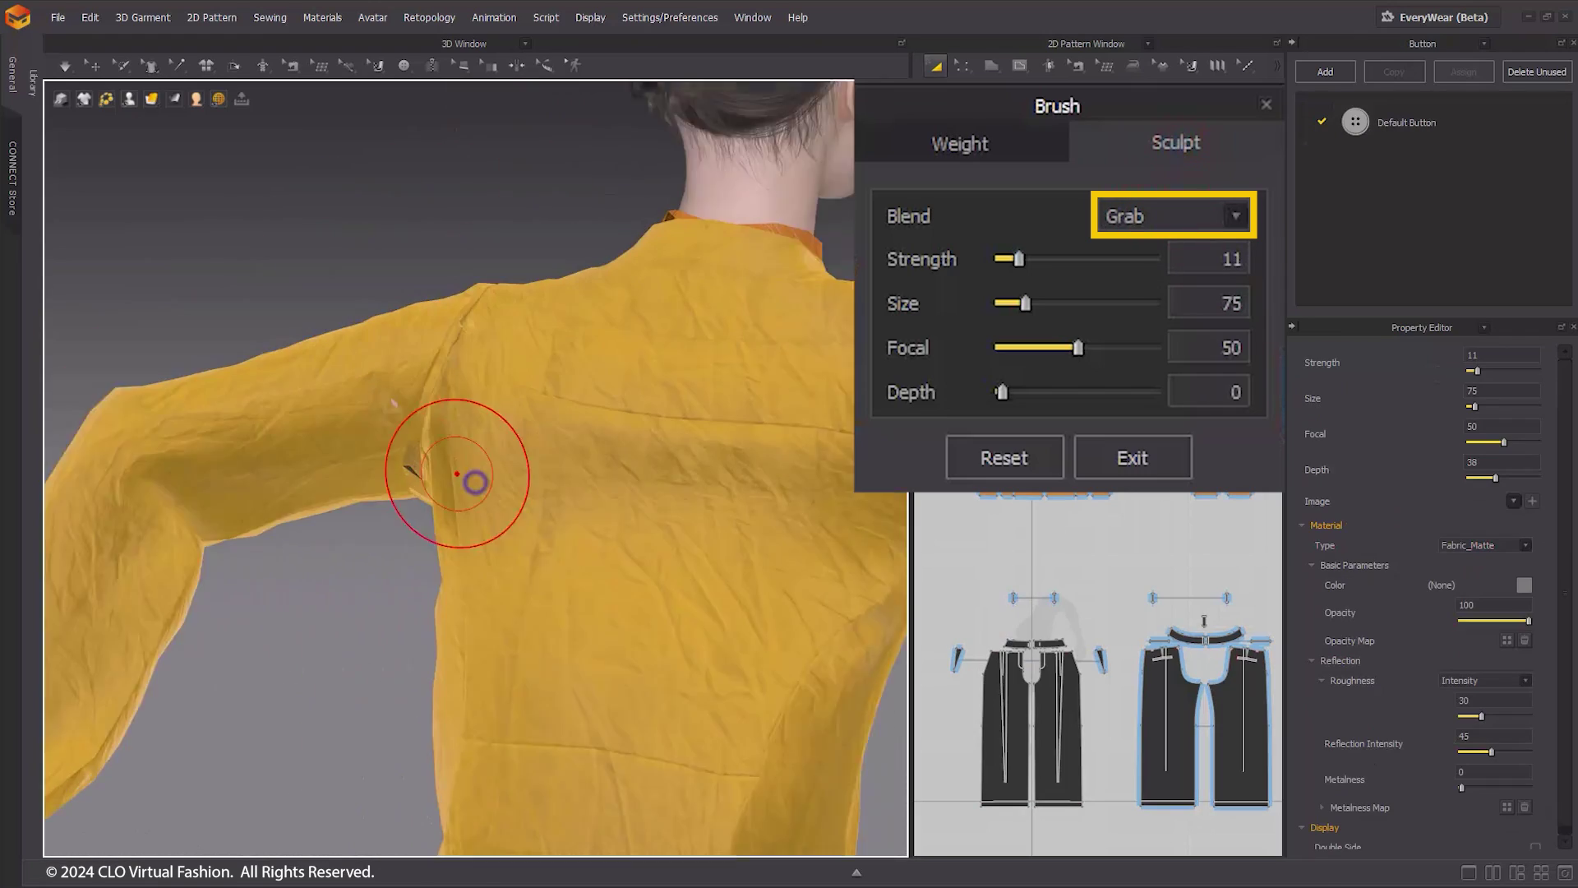
scroll(457, 473, down, 3)
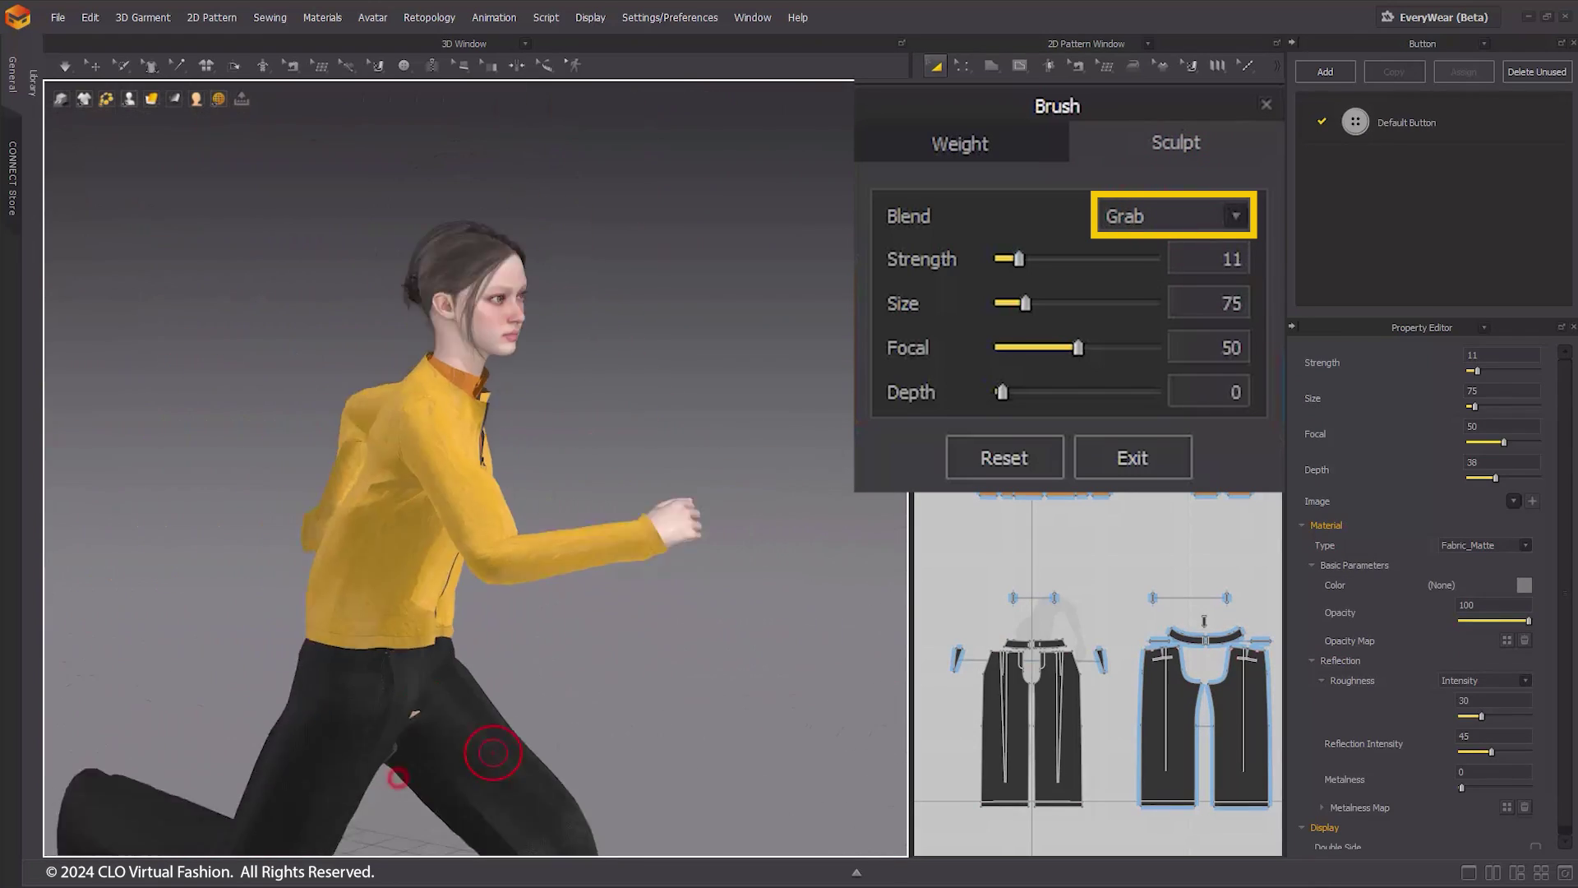
right_drag(486, 751, 523, 668)
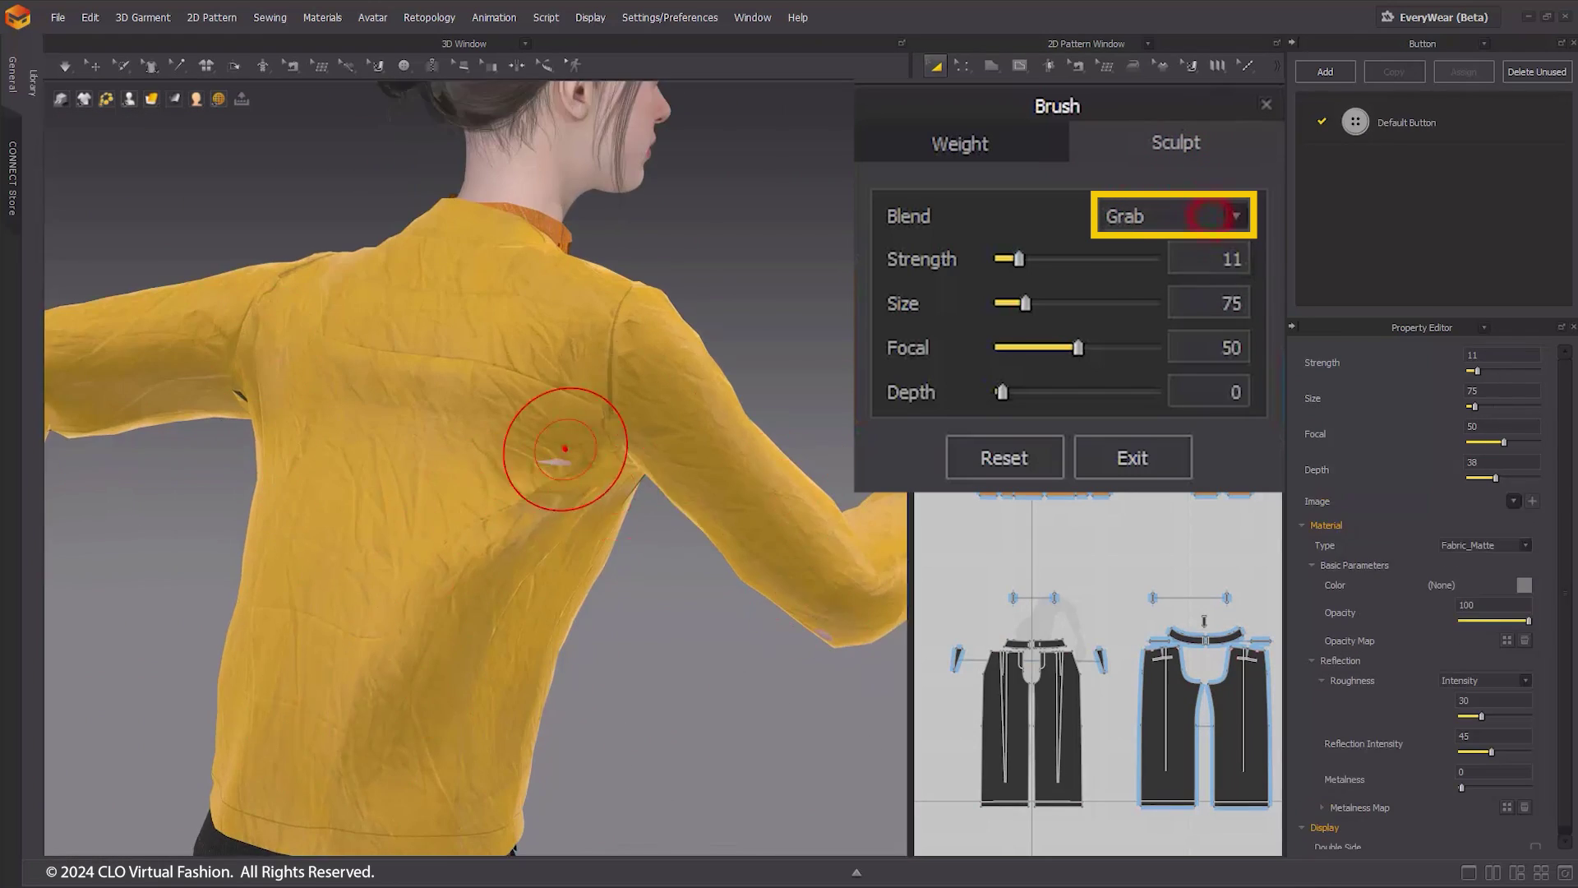
mouse_move(547, 441)
right_down()
mouse_move(654, 529)
mouse_move(423, 493)
right_up()
scroll(598, 540, down, 3)
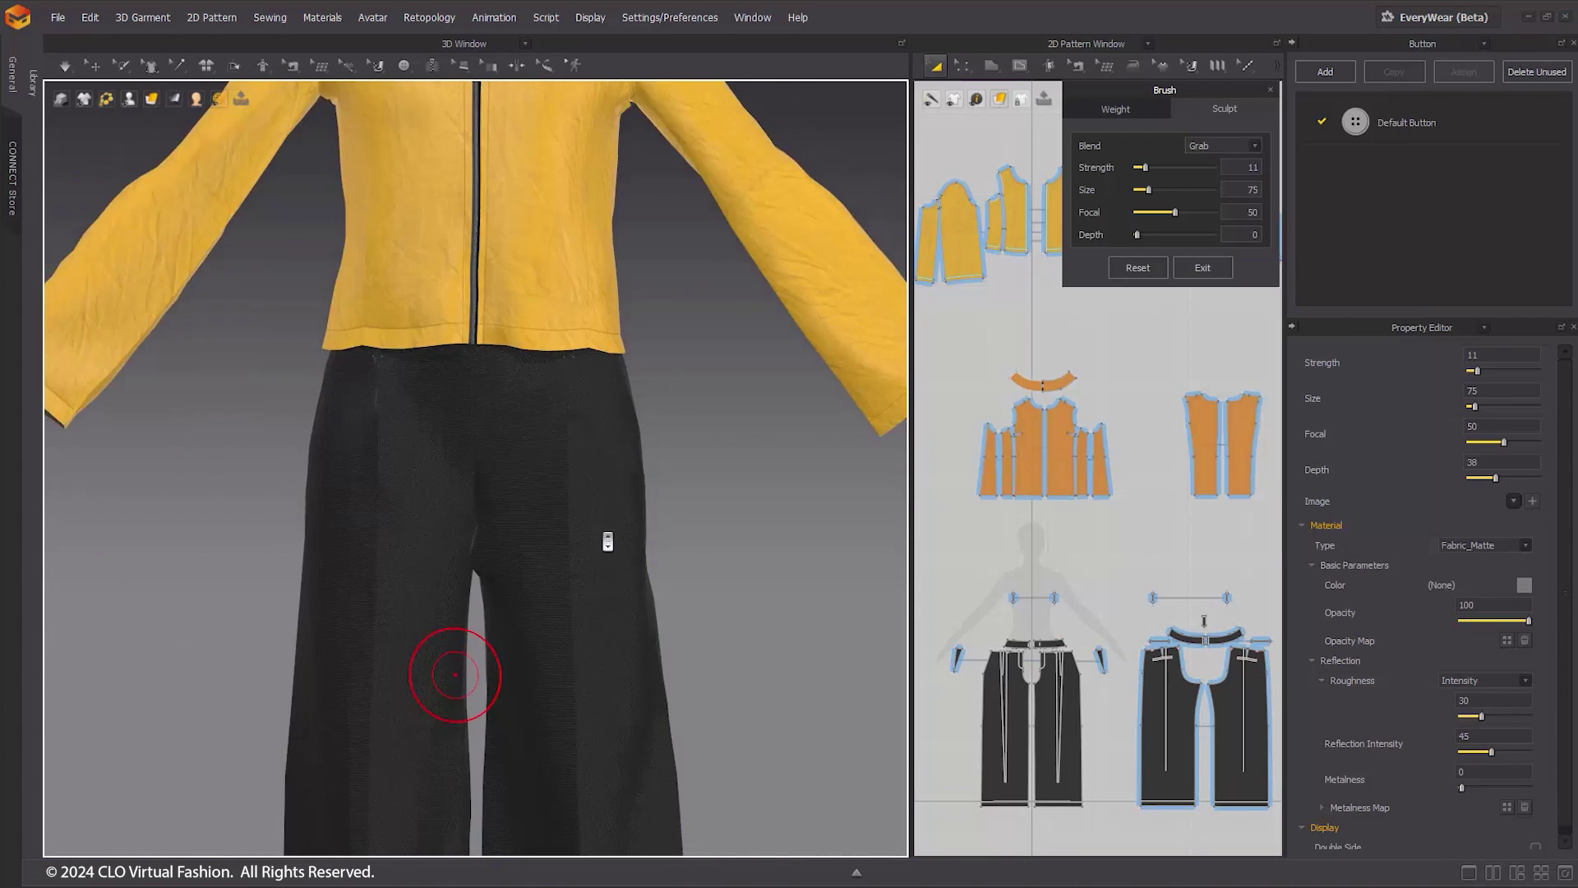
scroll(601, 553, down, 2)
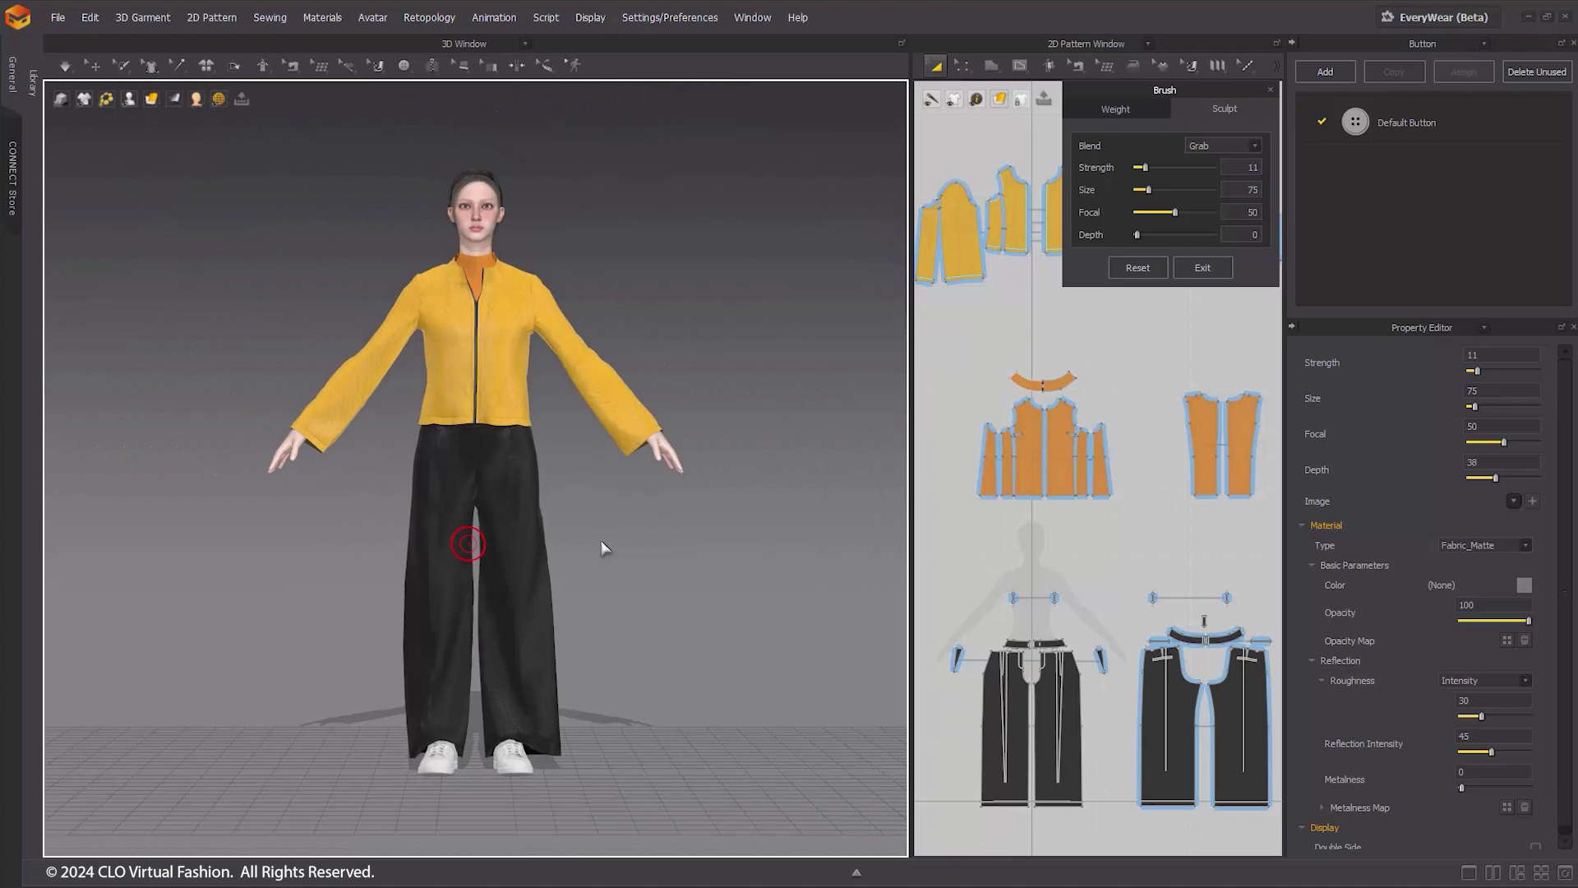
Step: Exit the sculpt brush and show EveryWear's Material settings for UV packing and baking
click(1220, 267)
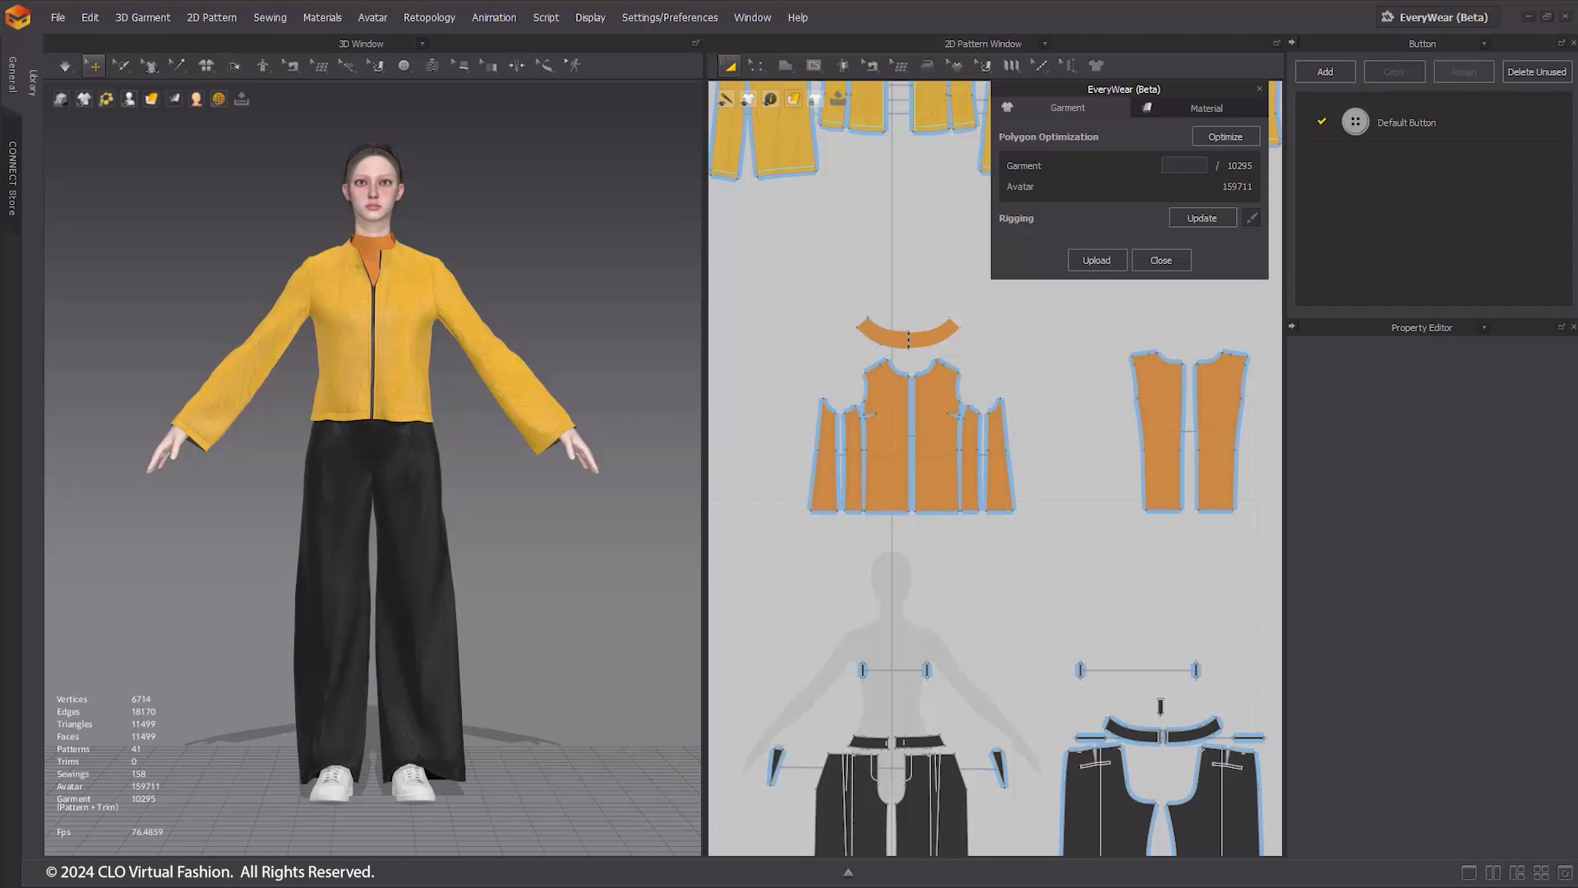
click(1181, 108)
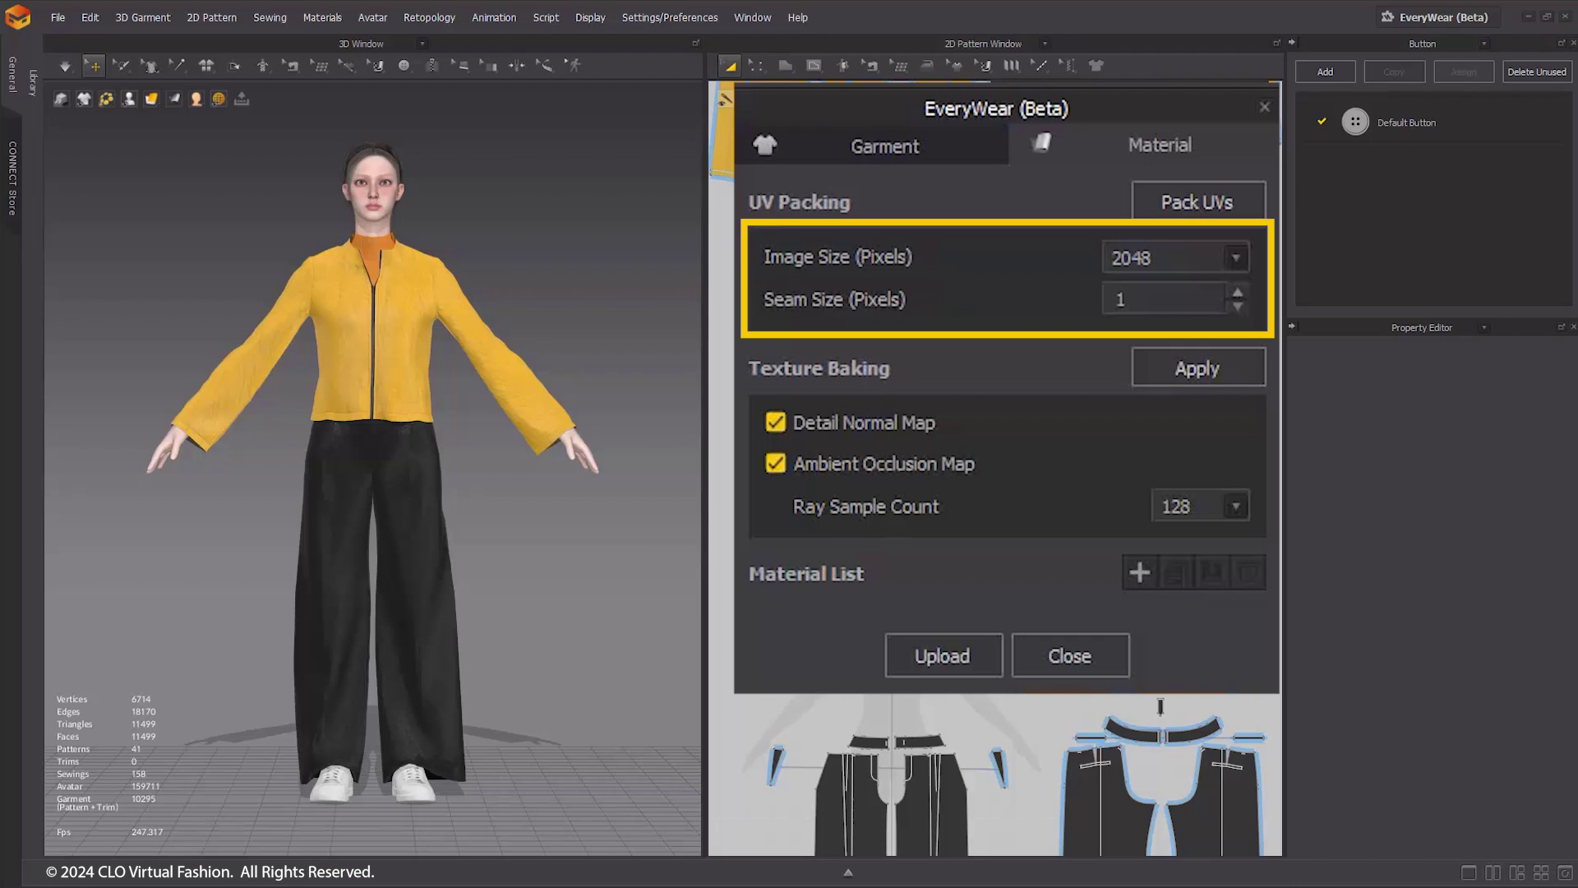
Step: Place the UV Packing options beside the UV Editor and enlarge the outfit's UV layout
click(1181, 206)
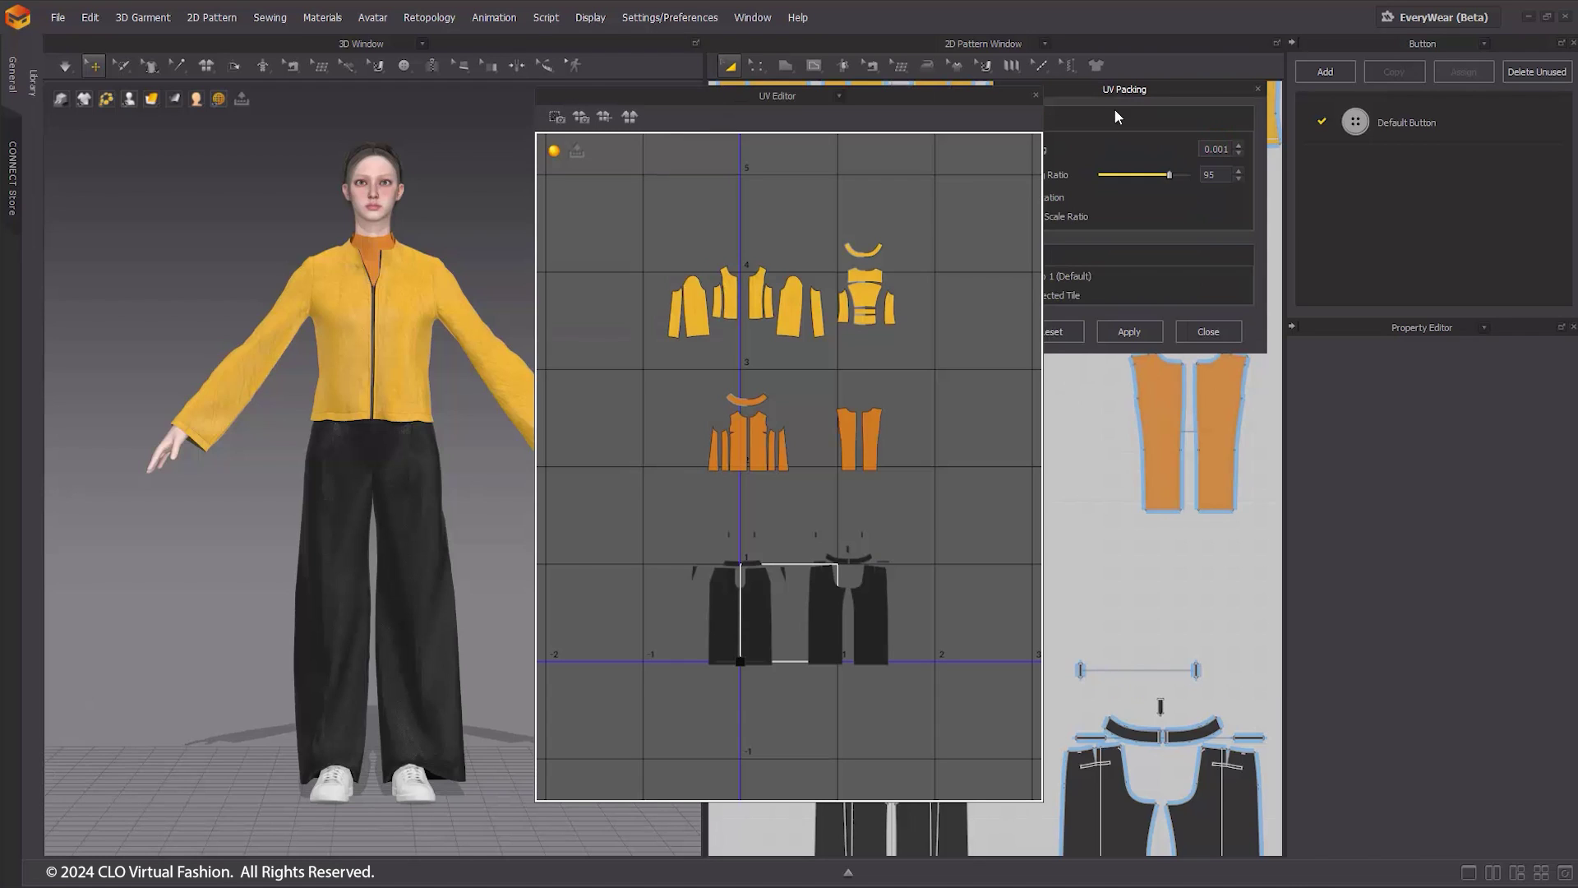
drag(1141, 87, 1154, 92)
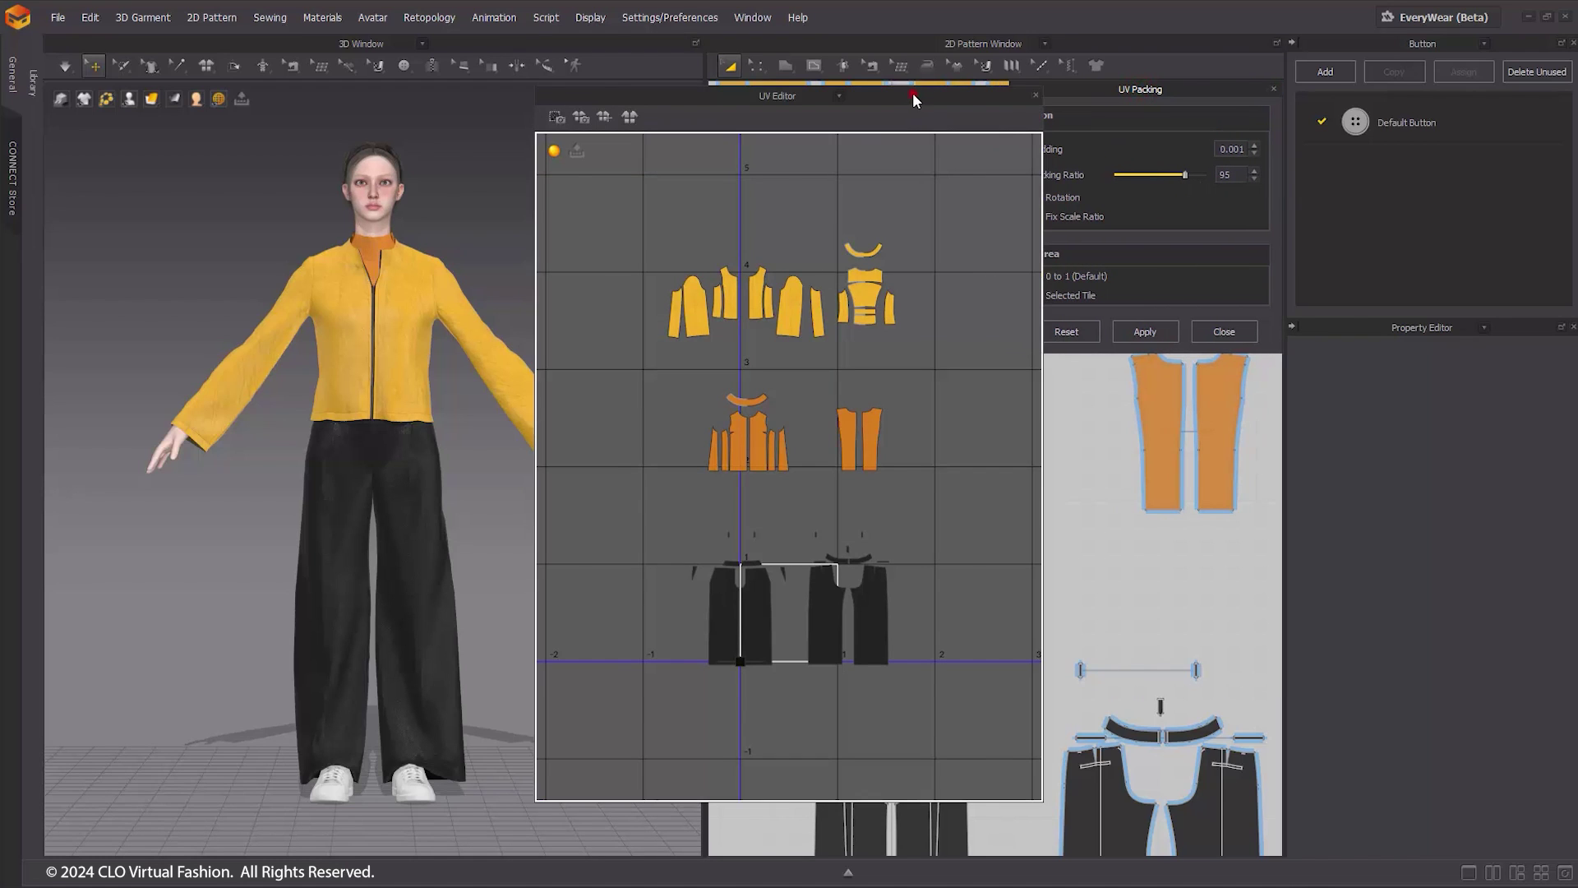
drag(912, 92, 895, 98)
scroll(872, 392, up, 2)
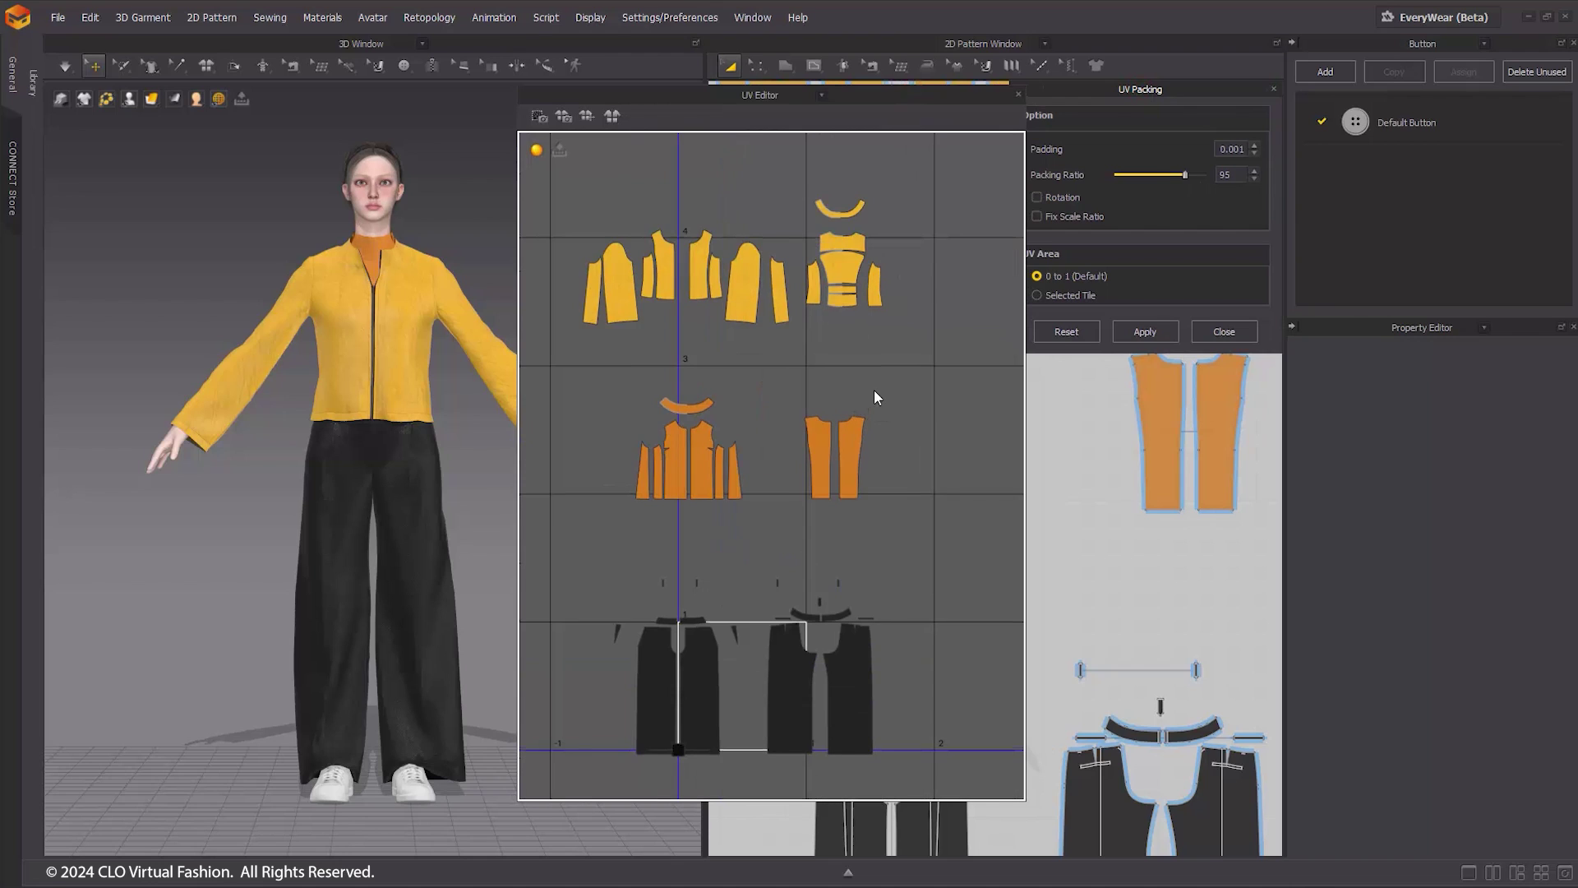
middle_drag(875, 390, 884, 383)
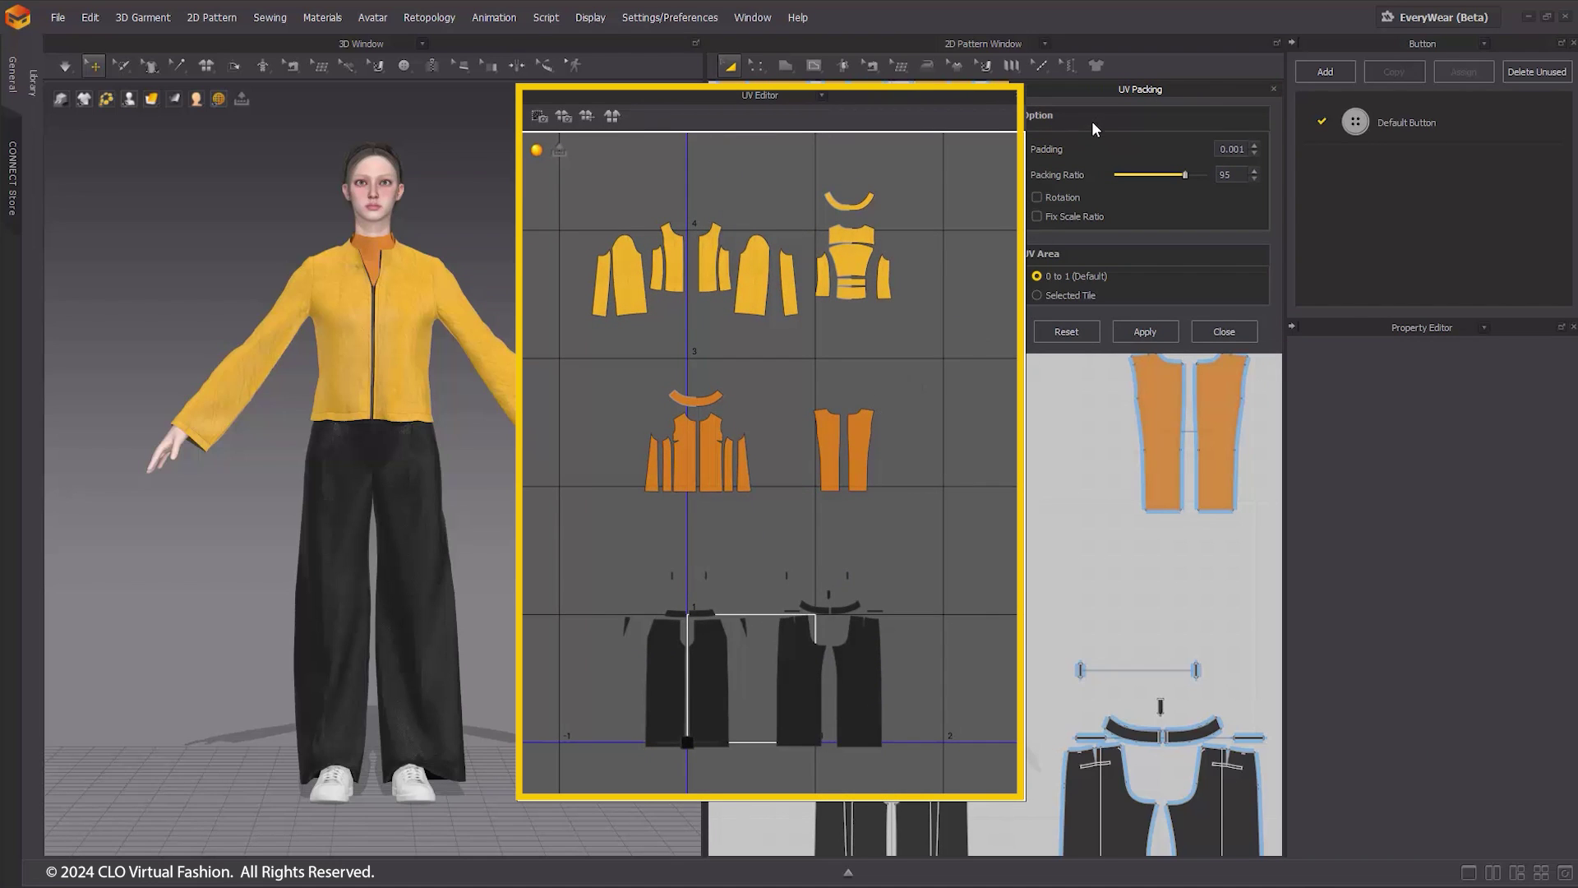
click(1101, 85)
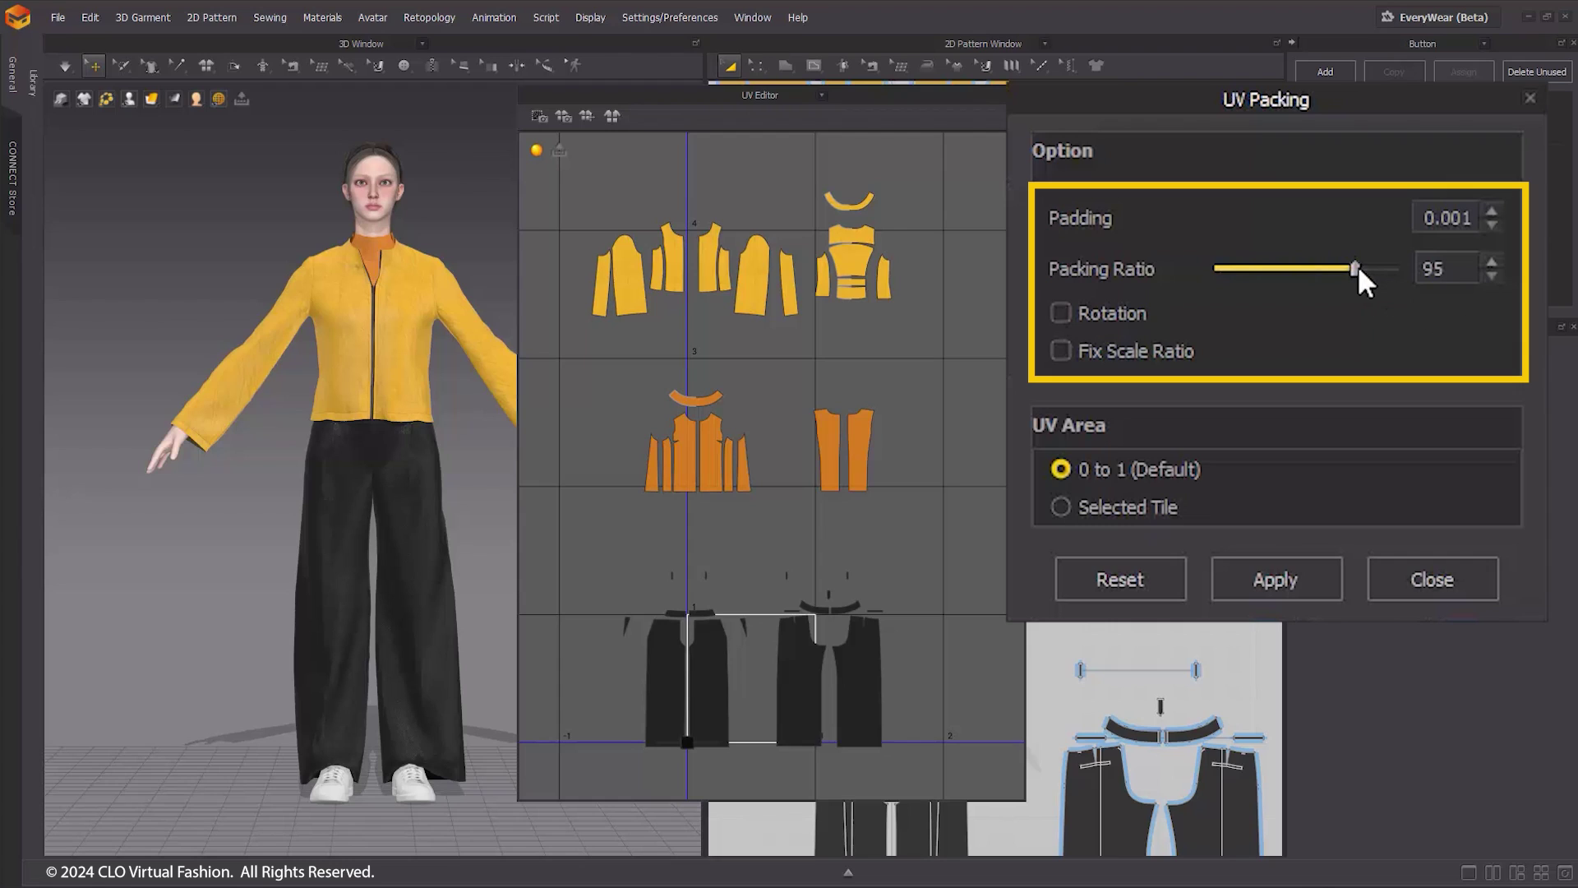
Step: Reset UV Packing to defaults (Packing Ratio 95) and pack all pieces into the 0-1 tile
drag(1357, 270, 1389, 271)
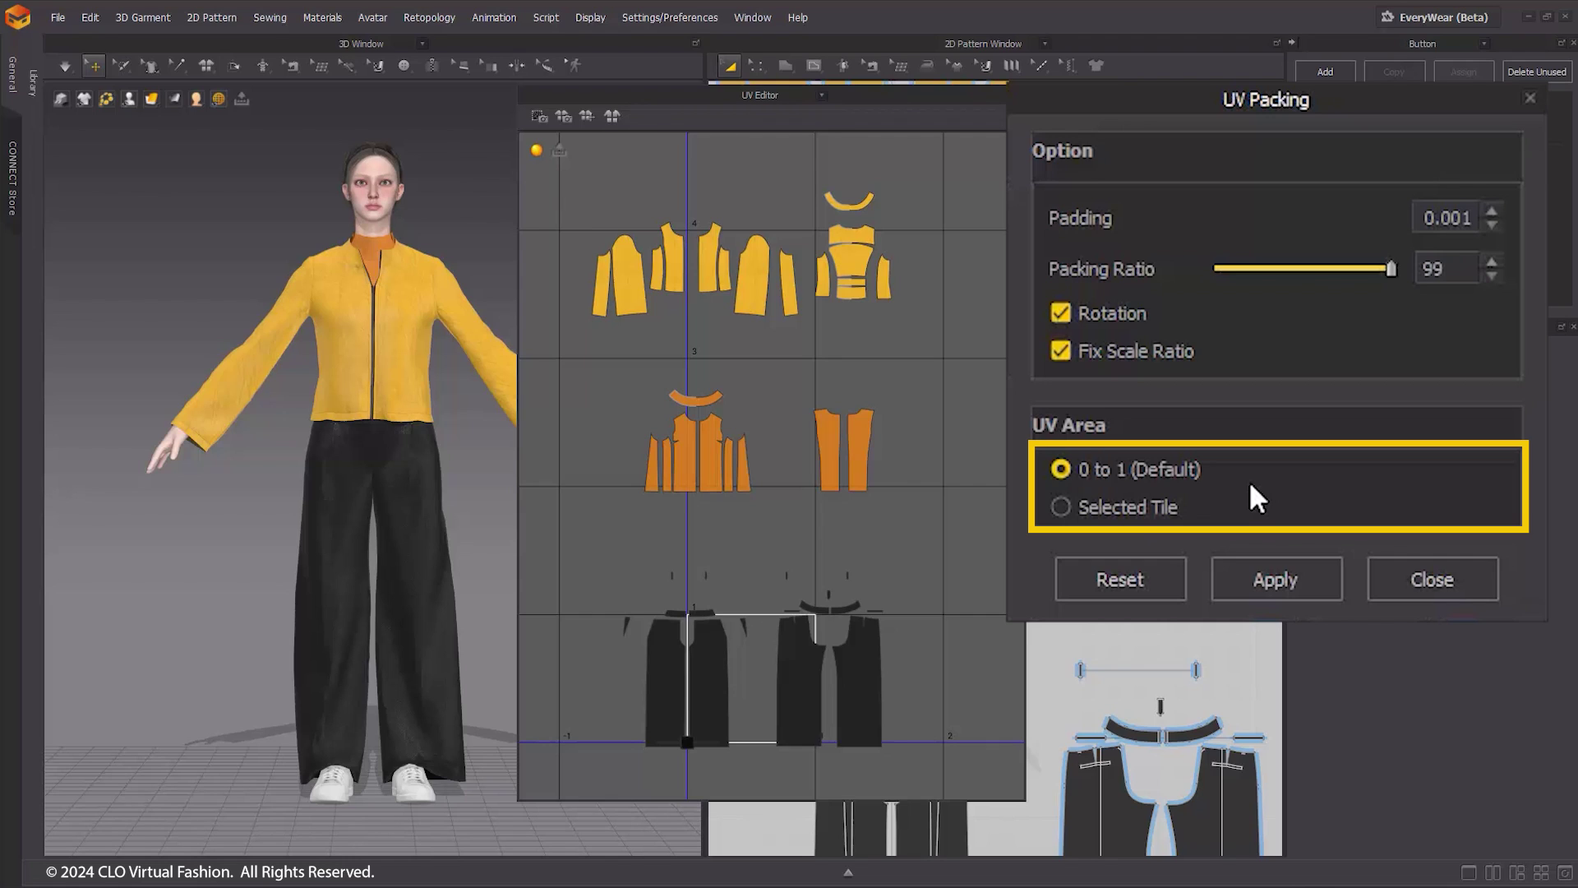
click(1128, 566)
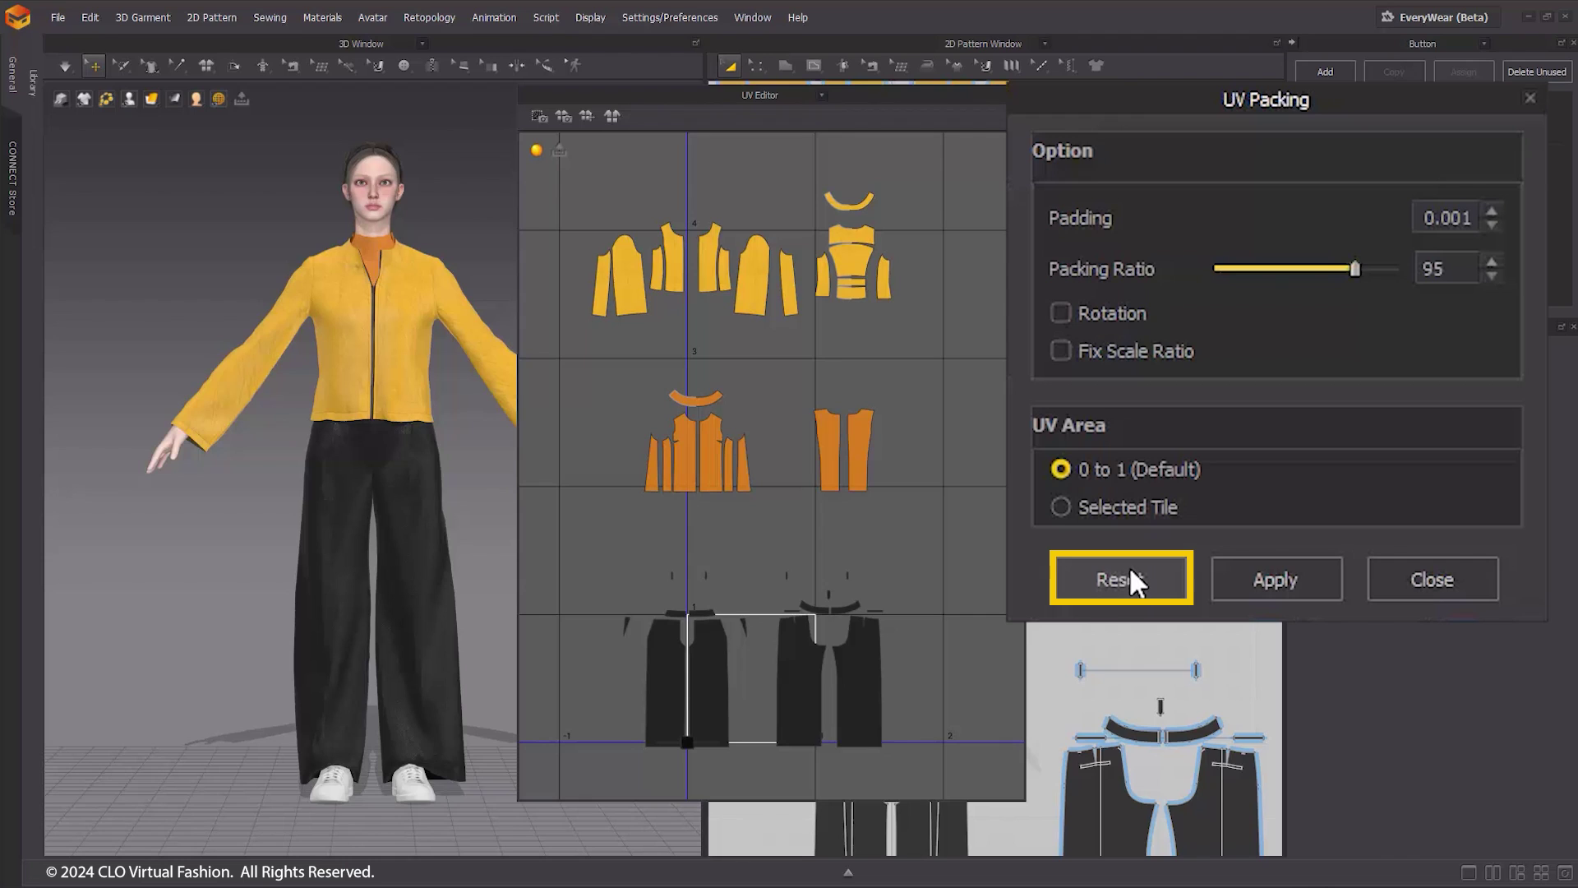
click(1290, 574)
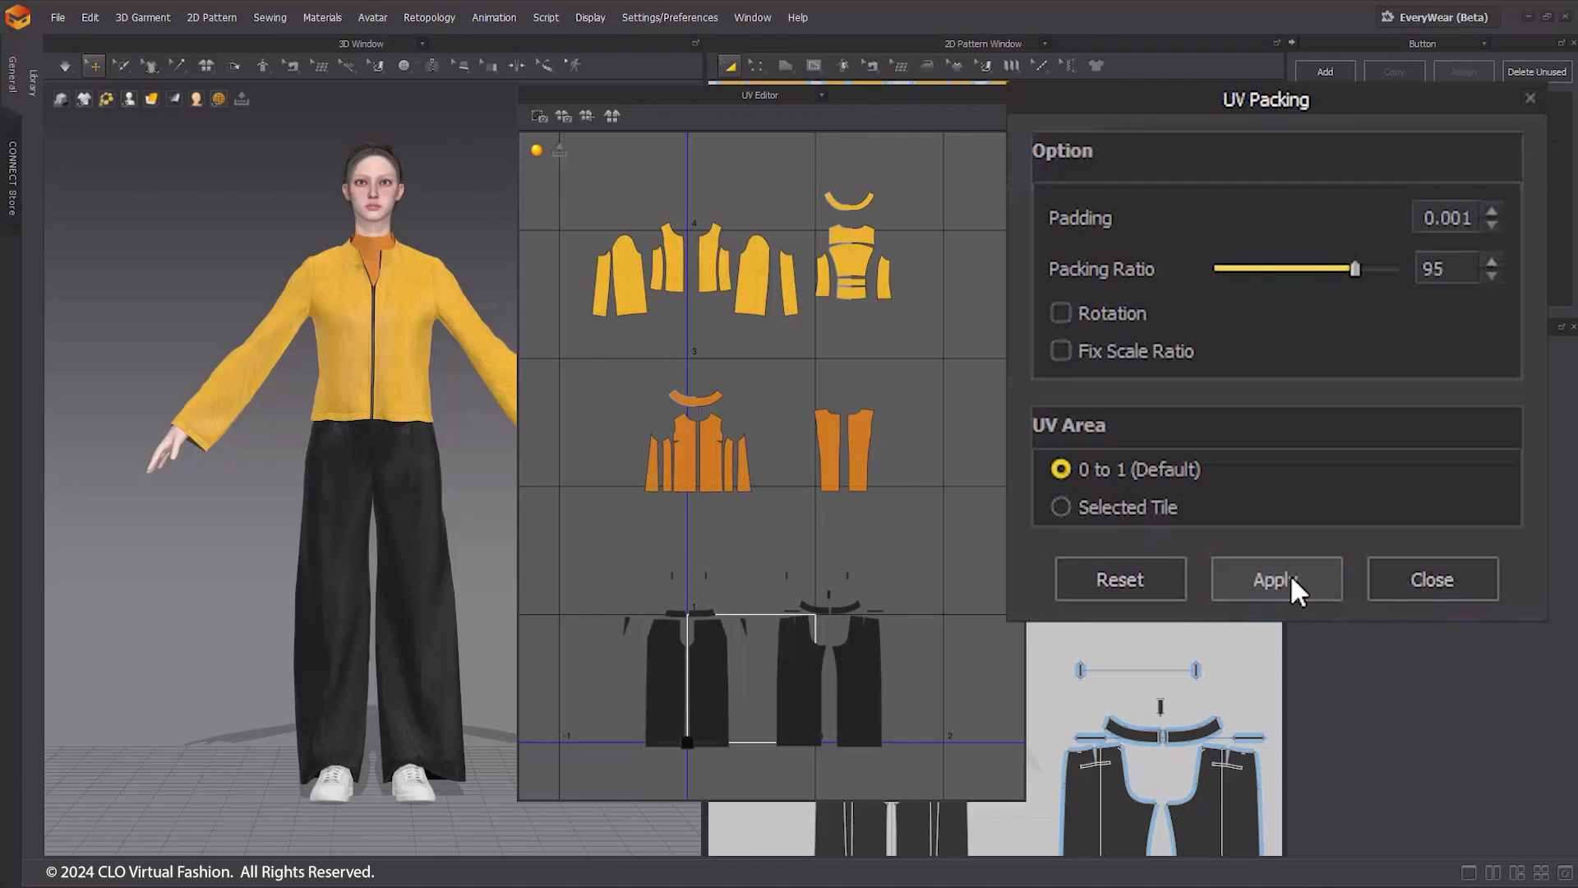
click(1290, 574)
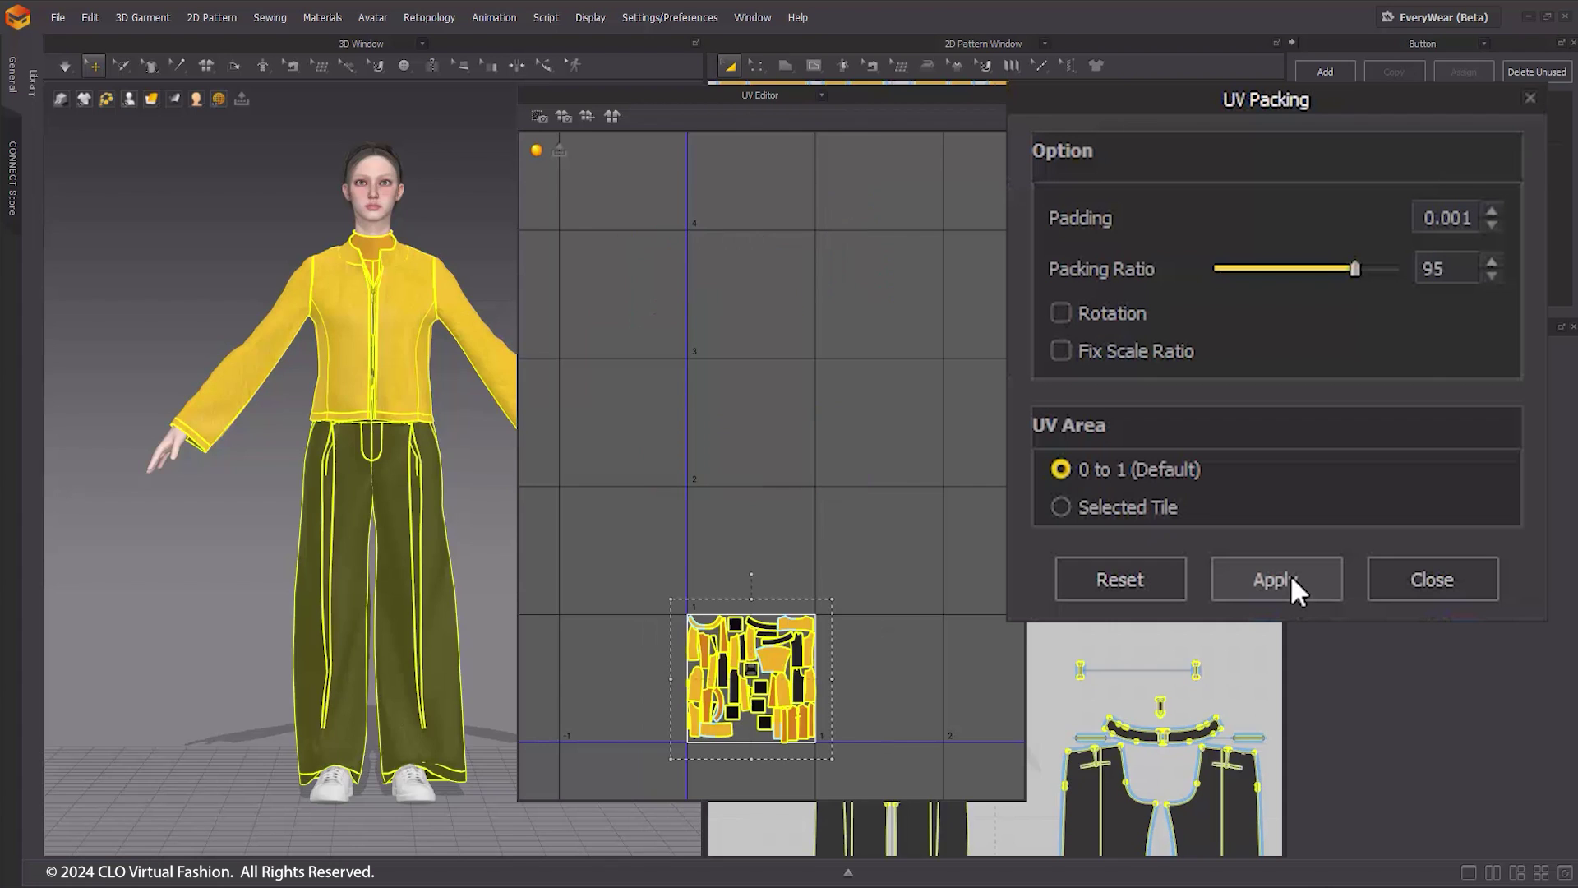
Step: Select the trouser UV pieces and pack them into the 0-1 tile
scroll(786, 682, up, 5)
middle_drag(785, 688, 843, 452)
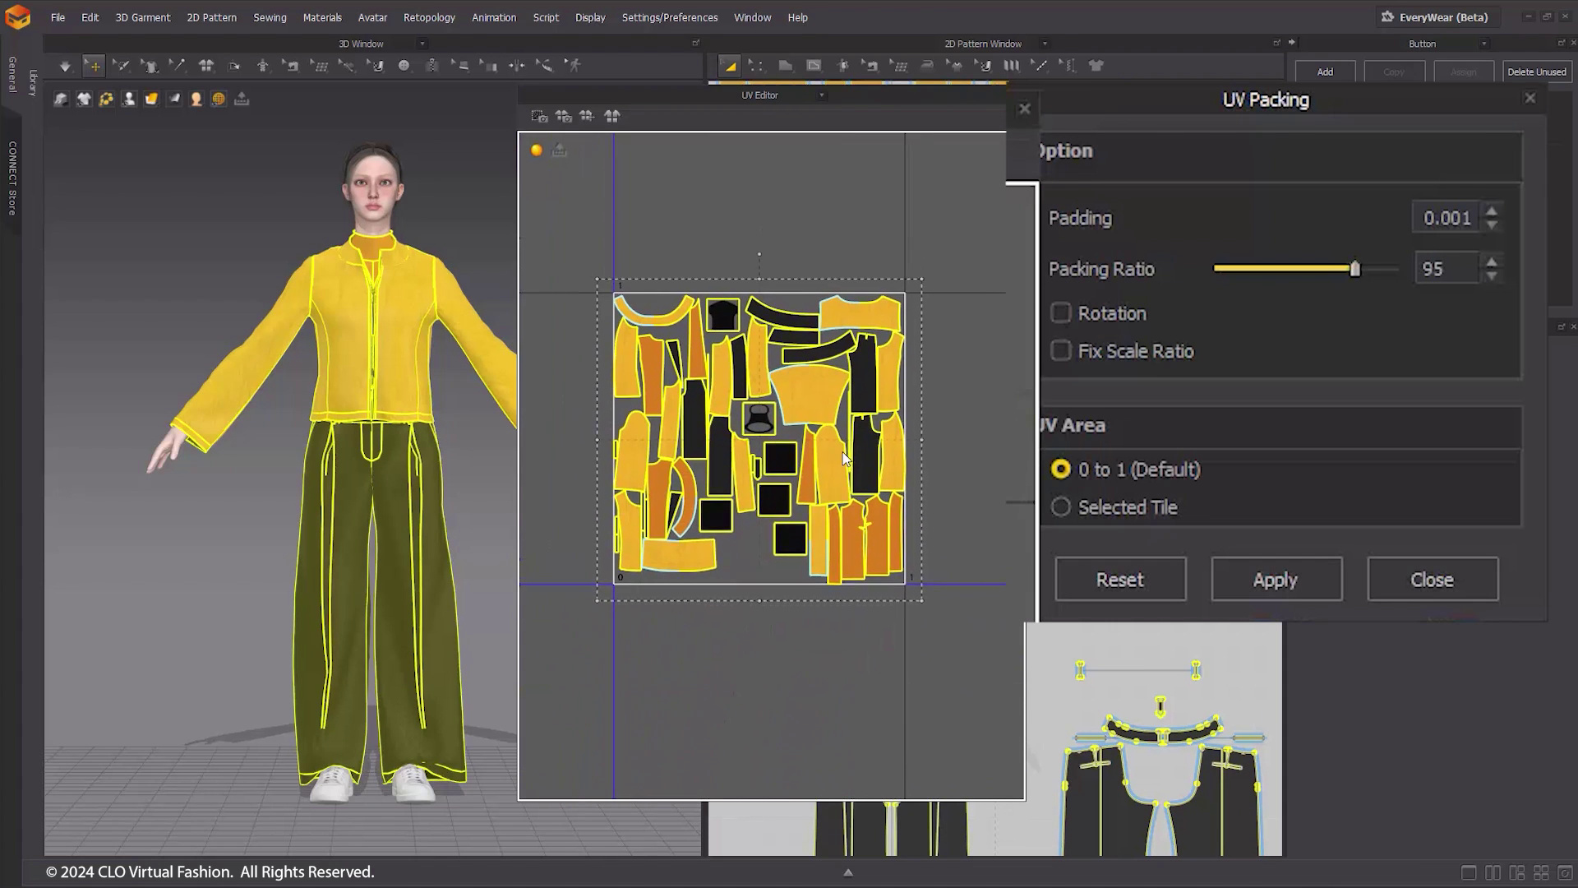
scroll(858, 473, up, 2)
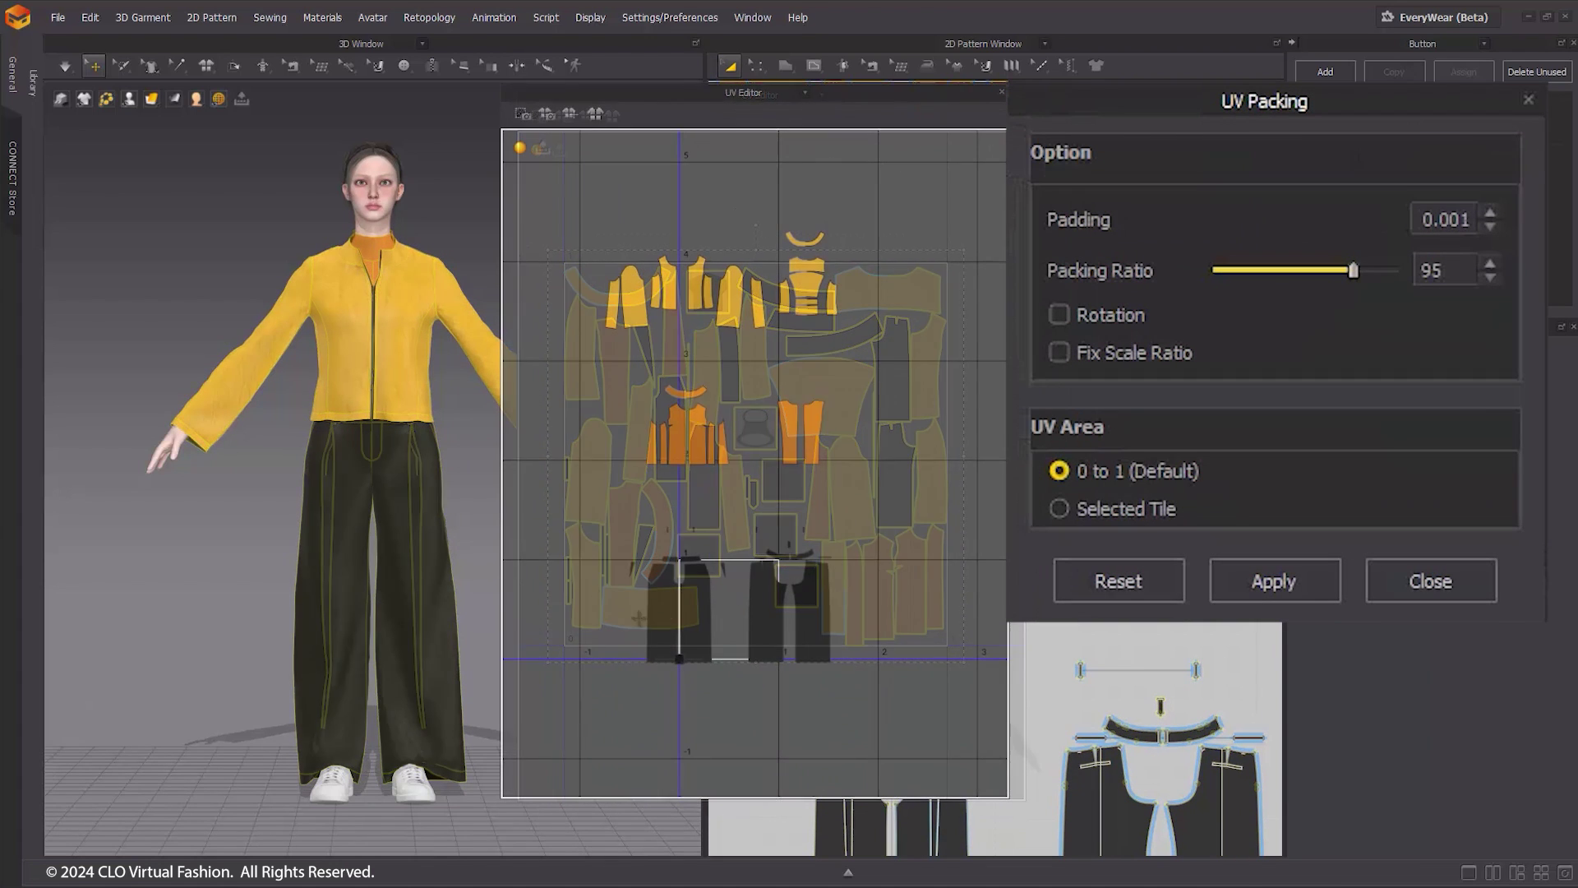
drag(581, 508, 875, 716)
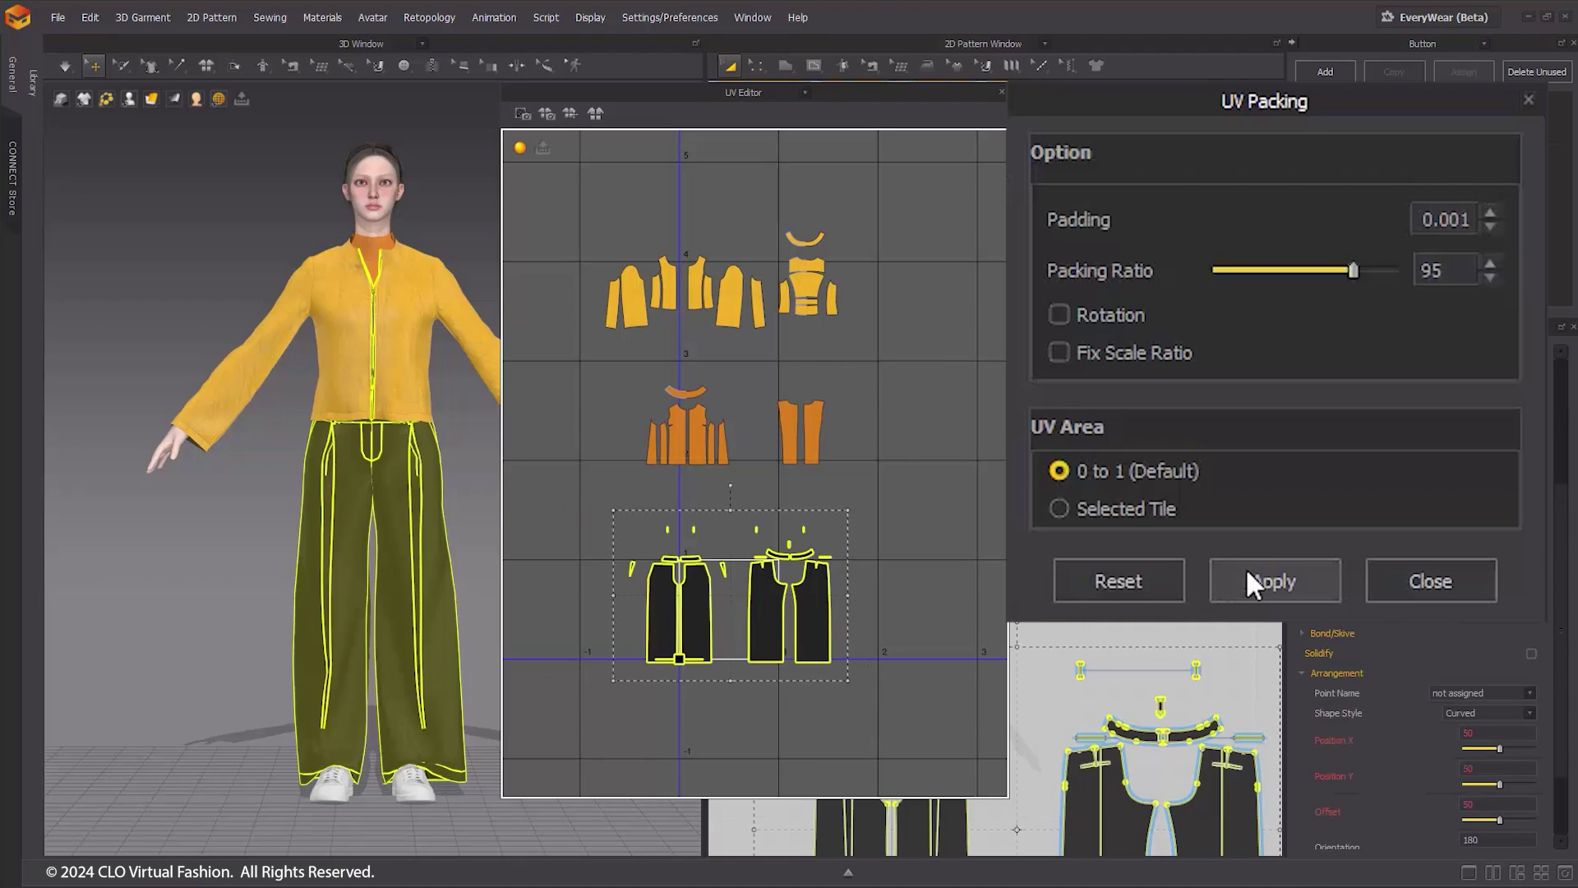
click(1251, 574)
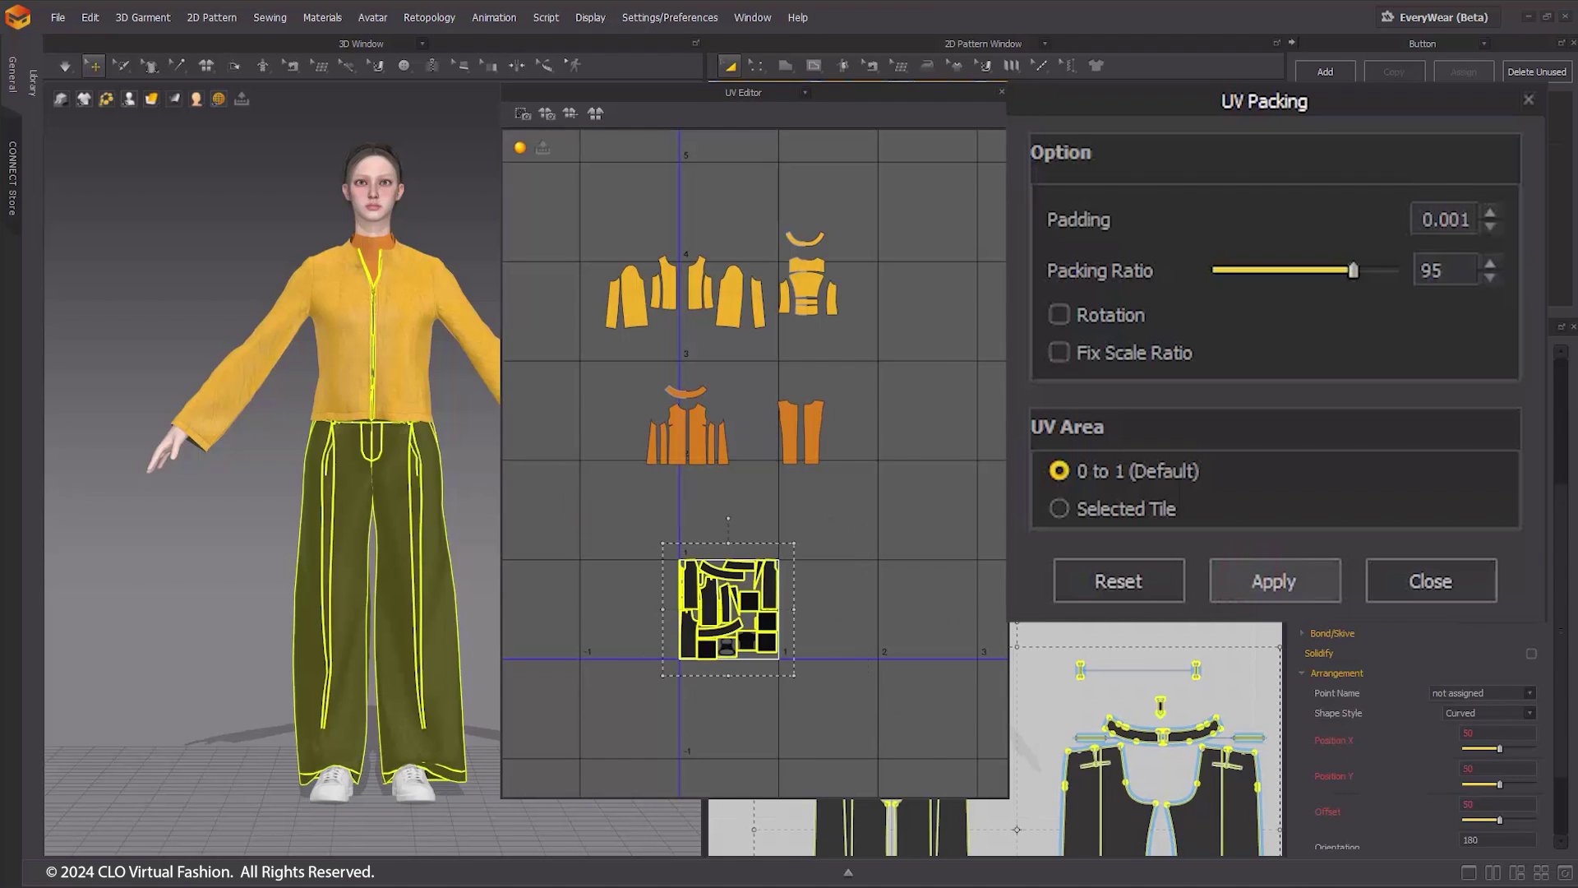
Step: Pack the orange jacket pieces into the selected tile U 1
drag(592, 371, 877, 501)
drag(963, 445, 963, 445)
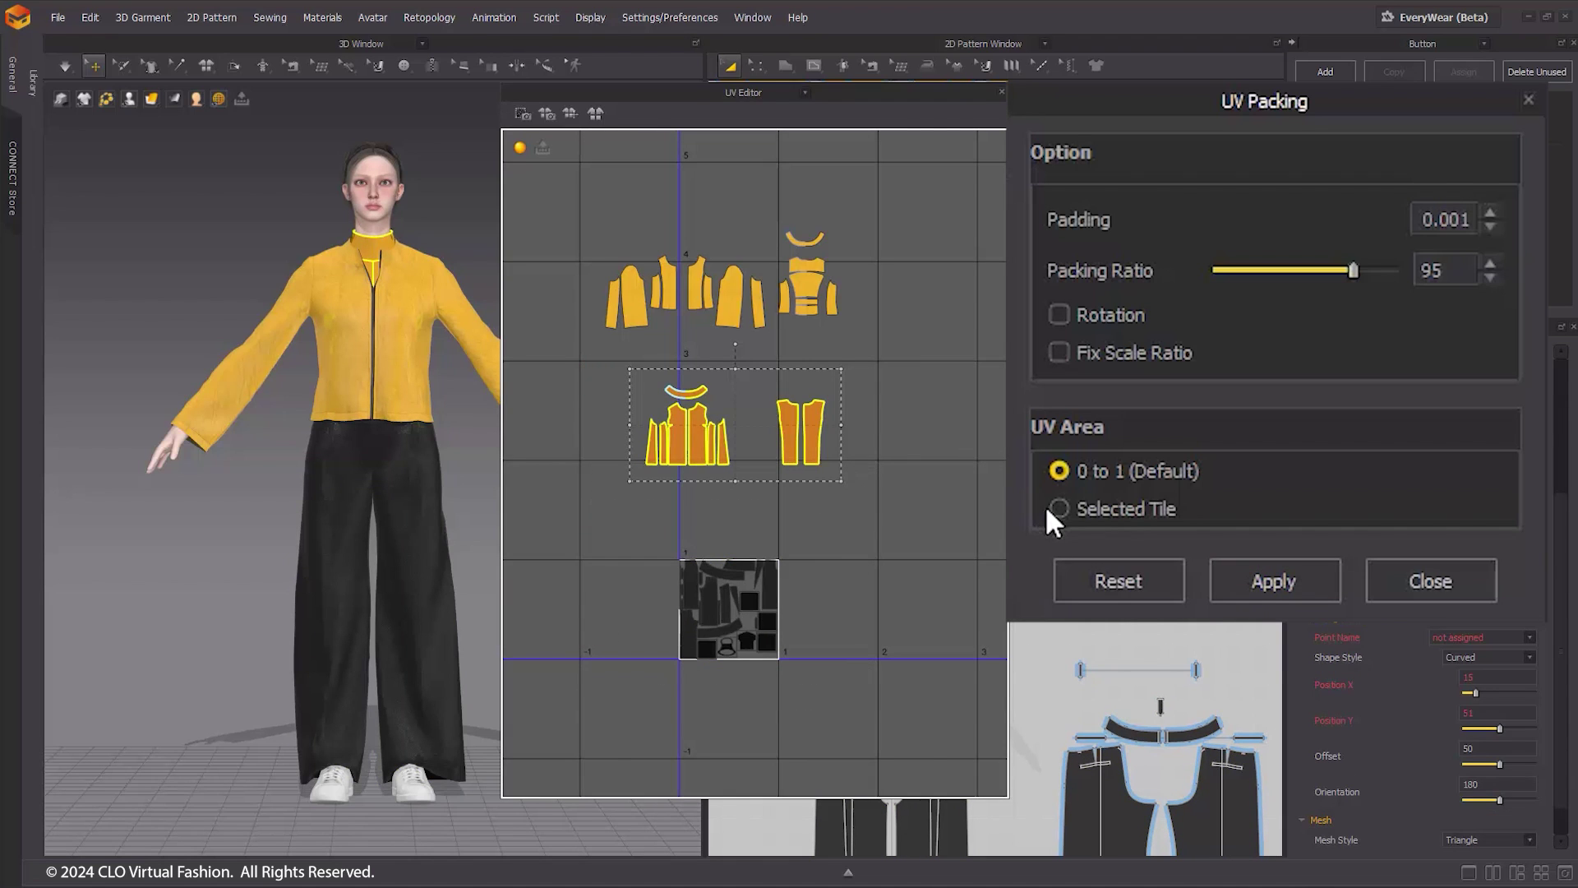
click(1059, 508)
click(1384, 562)
text(1)
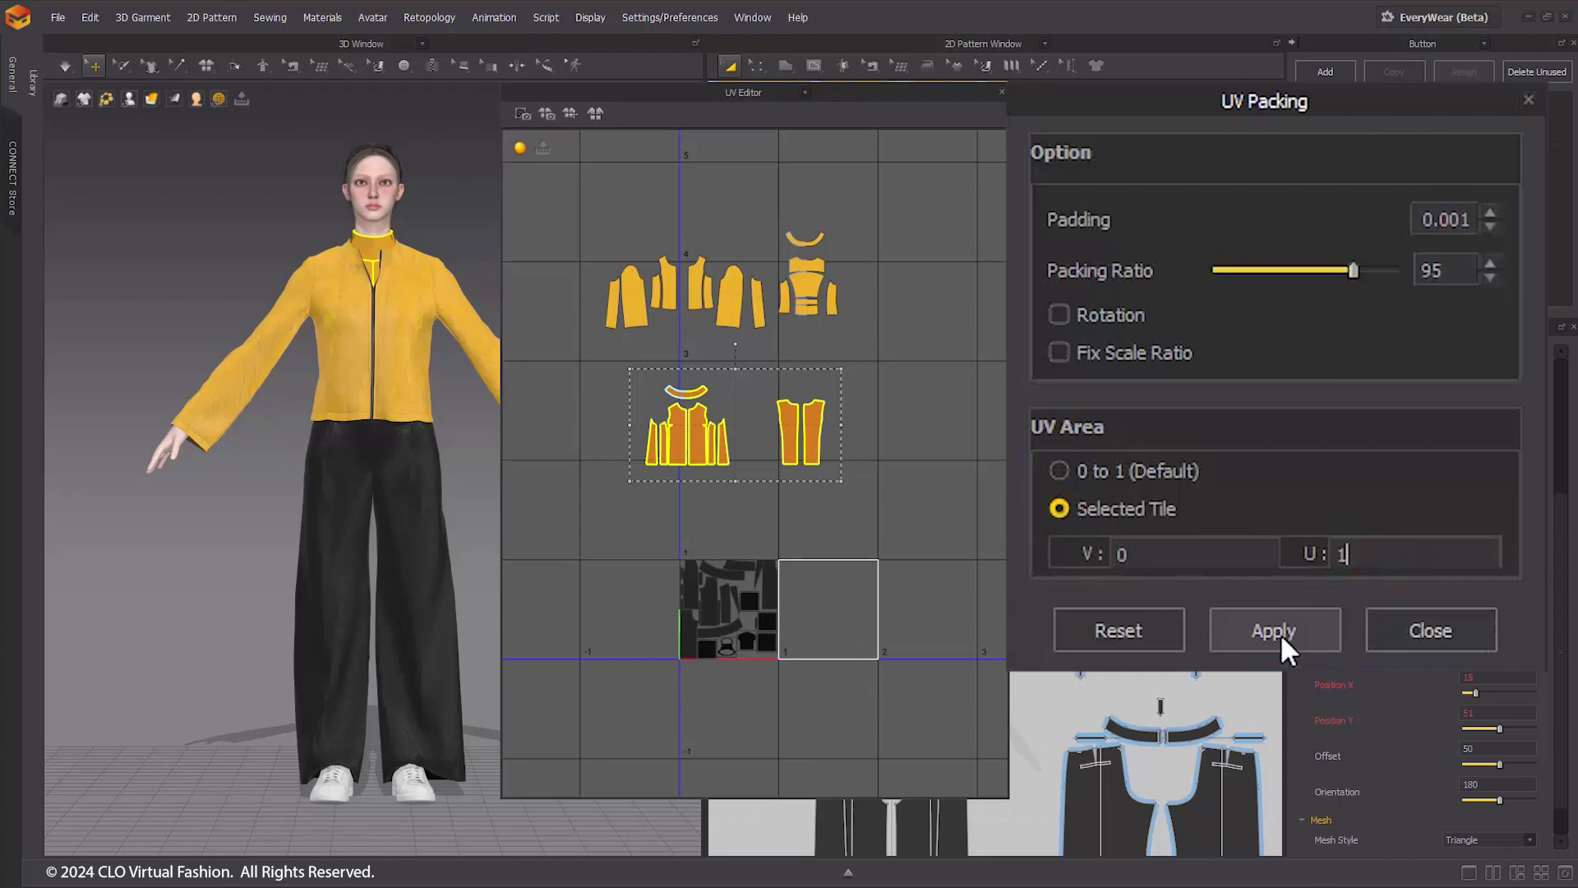
click(1275, 631)
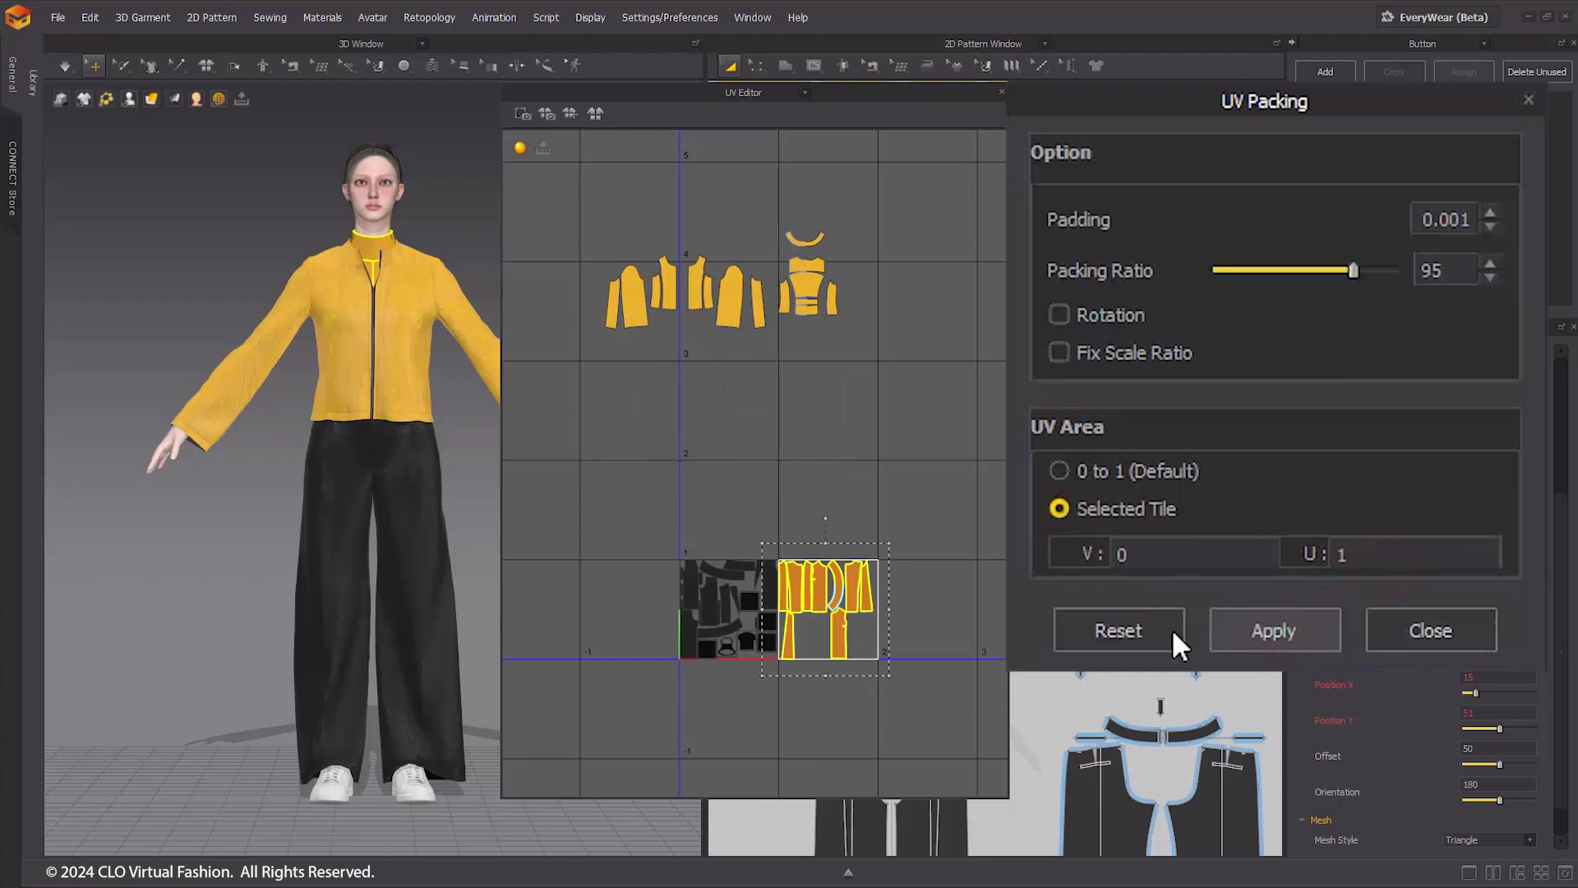
Step: Pack the upper yellow jacket pieces into tile U 2
drag(555, 197, 892, 370)
double_click(1346, 553)
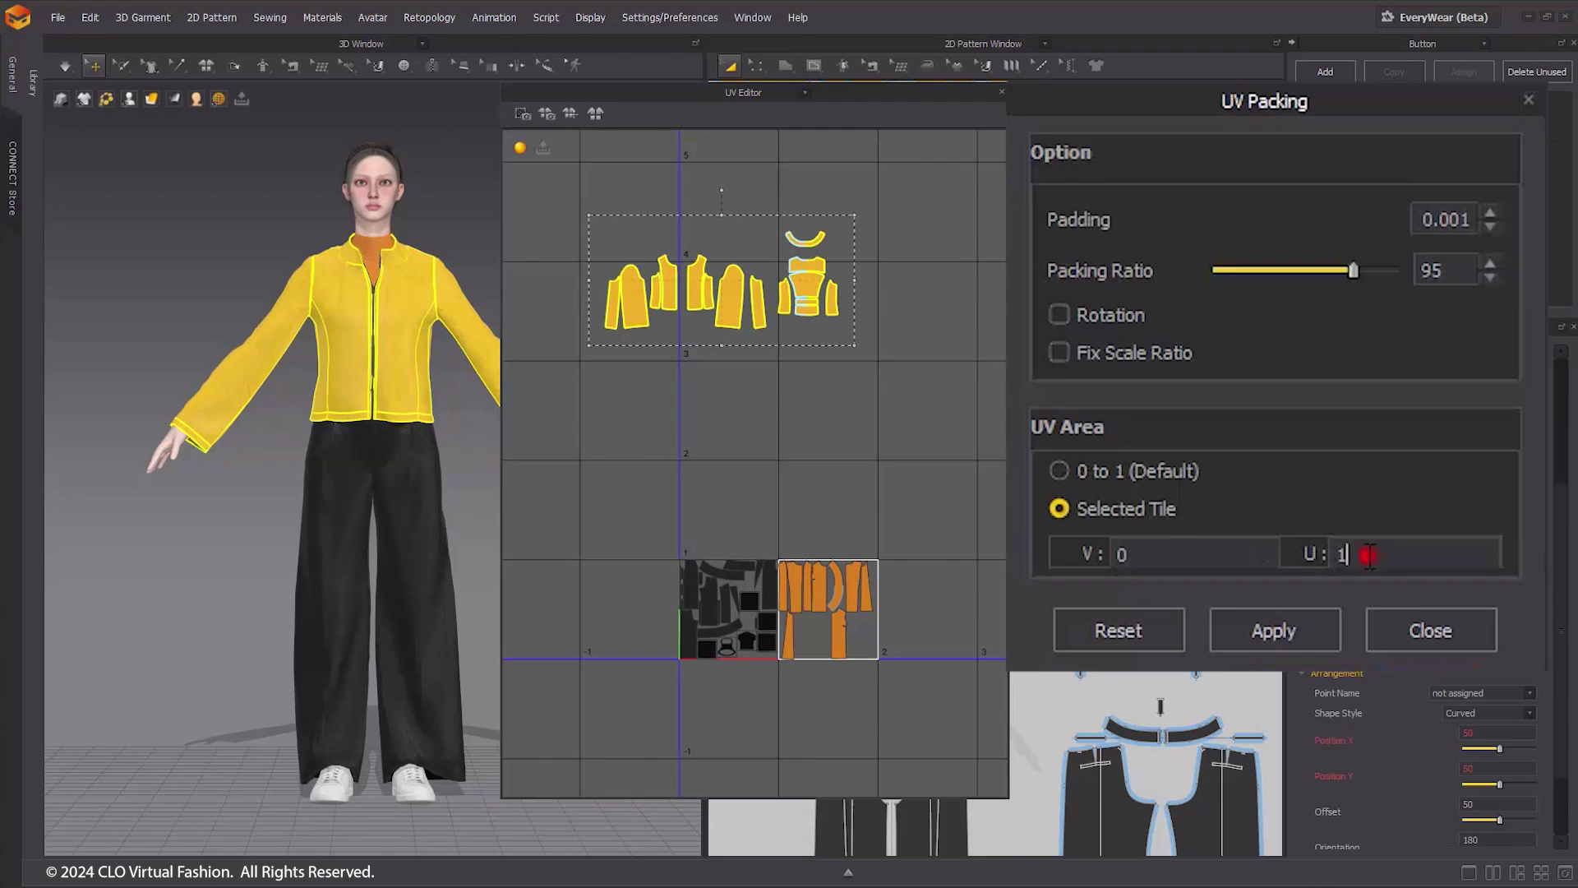
text(2)
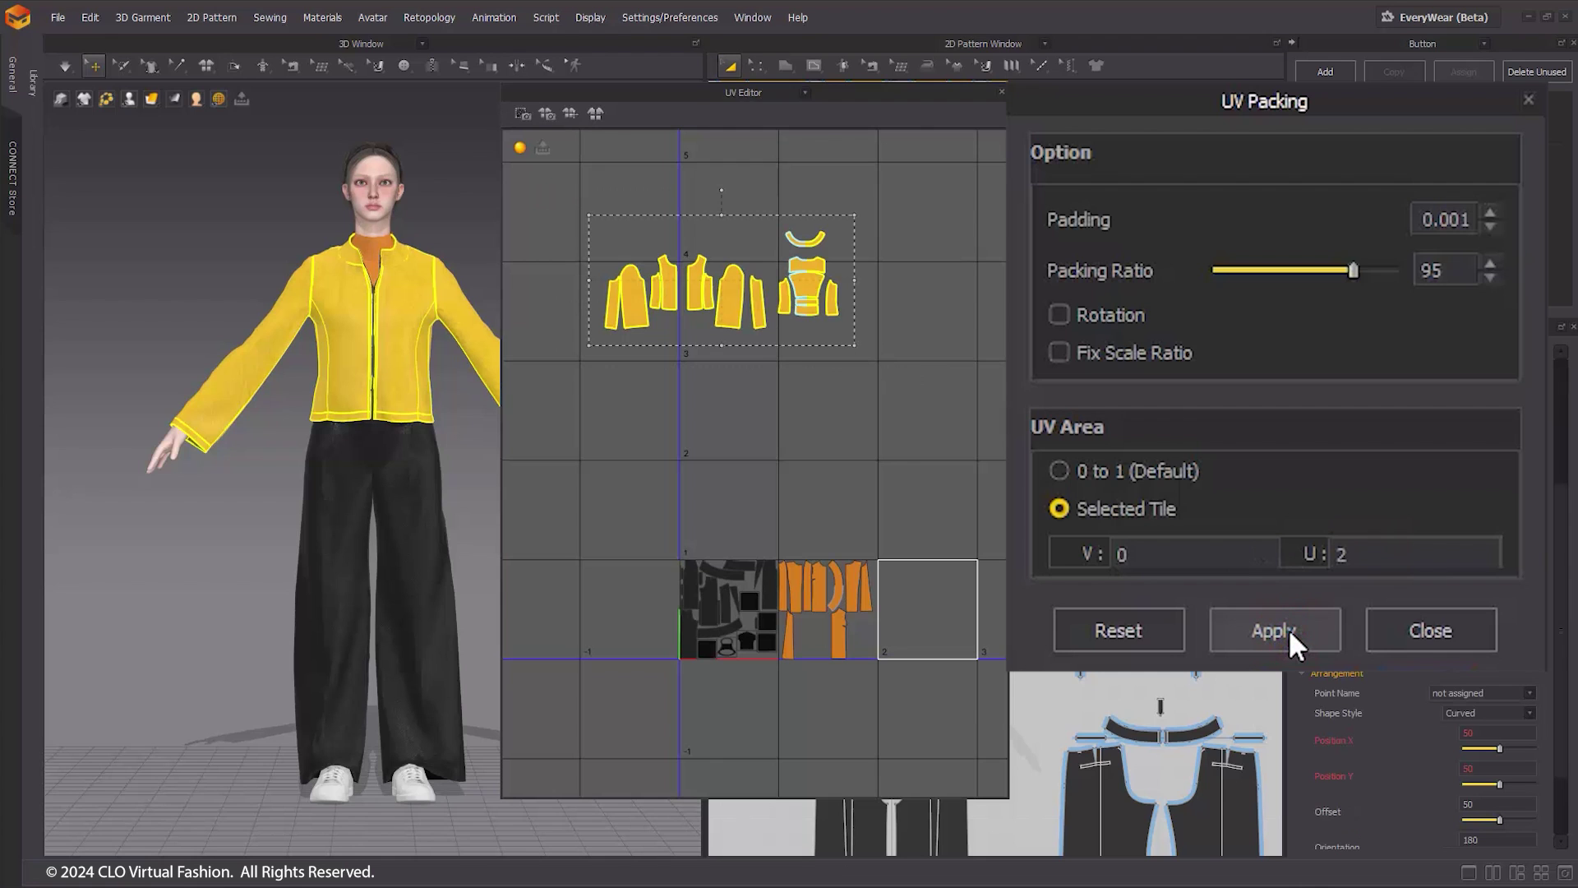
click(1289, 628)
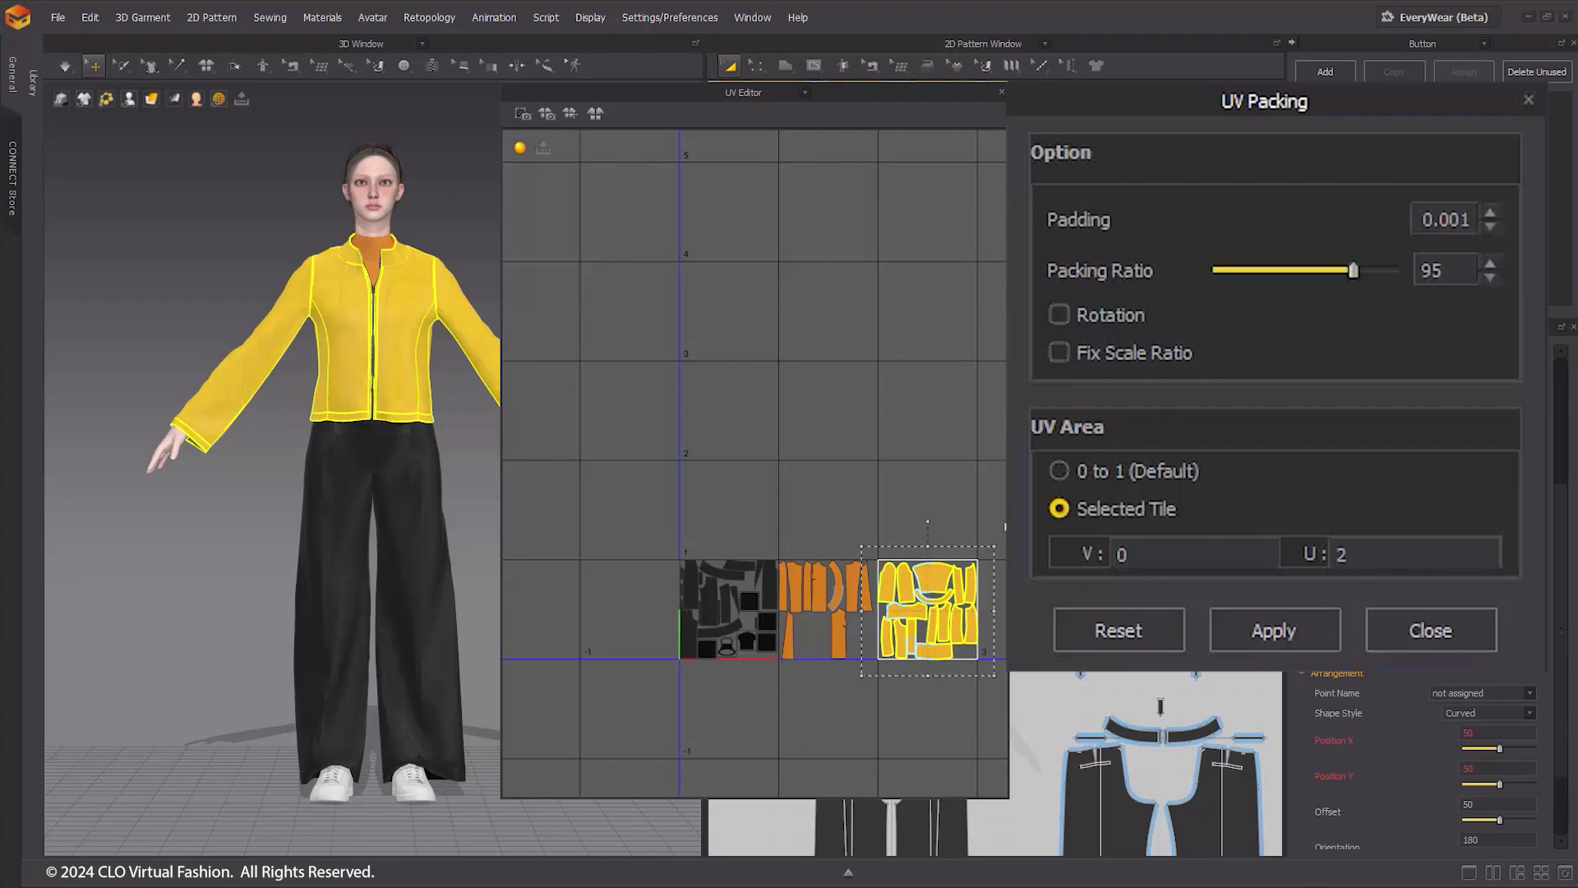
scroll(824, 658, up, 4)
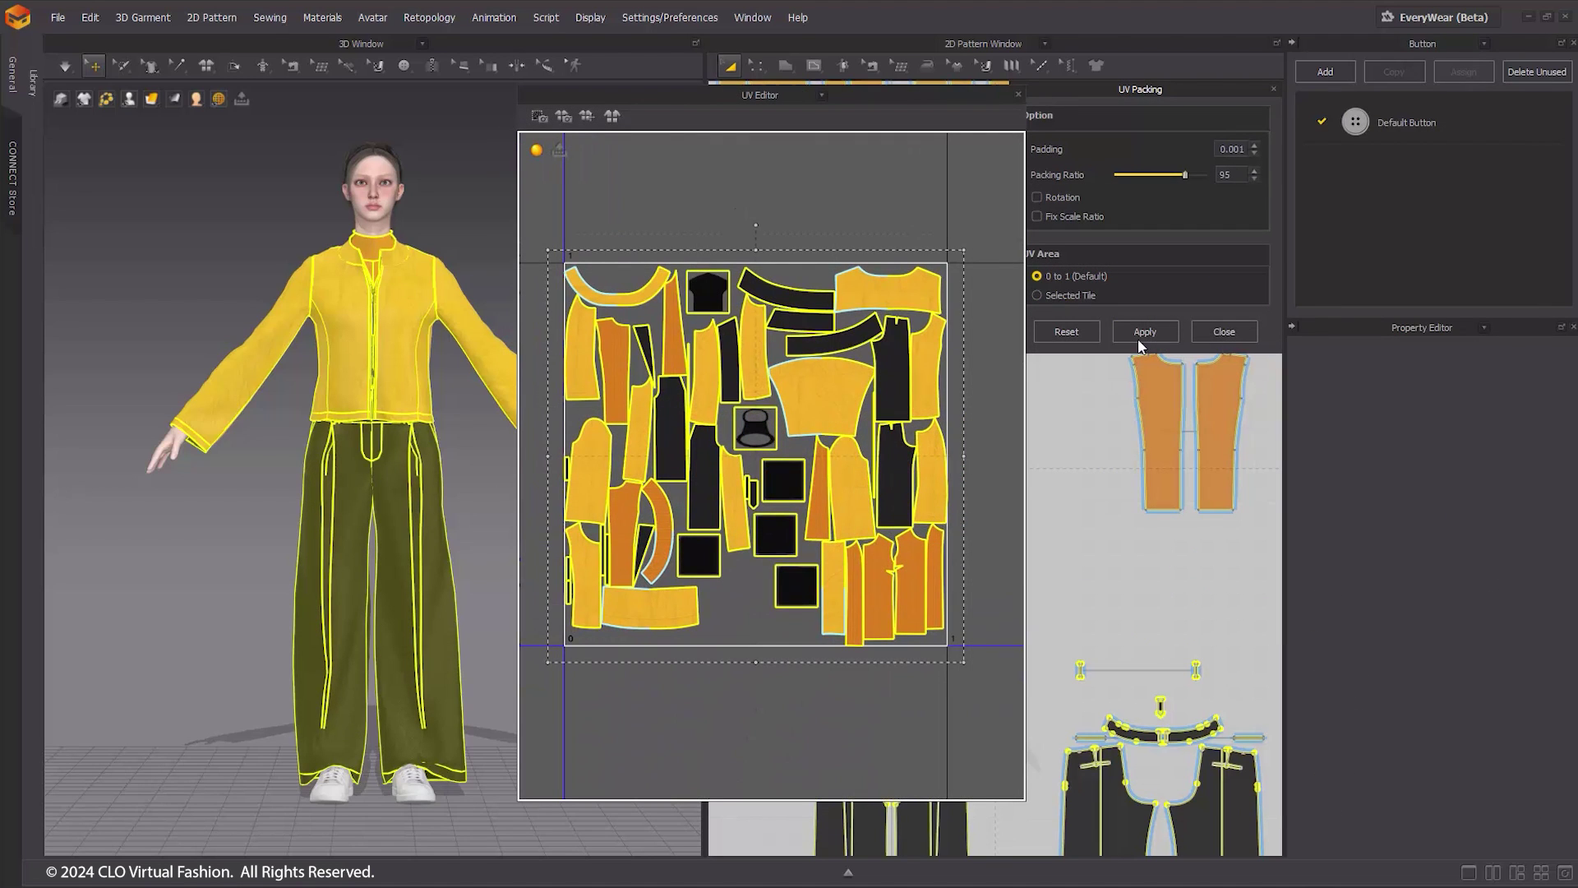
Step: Close UV Packing to return to the EveryWear texture baking settings
click(1222, 334)
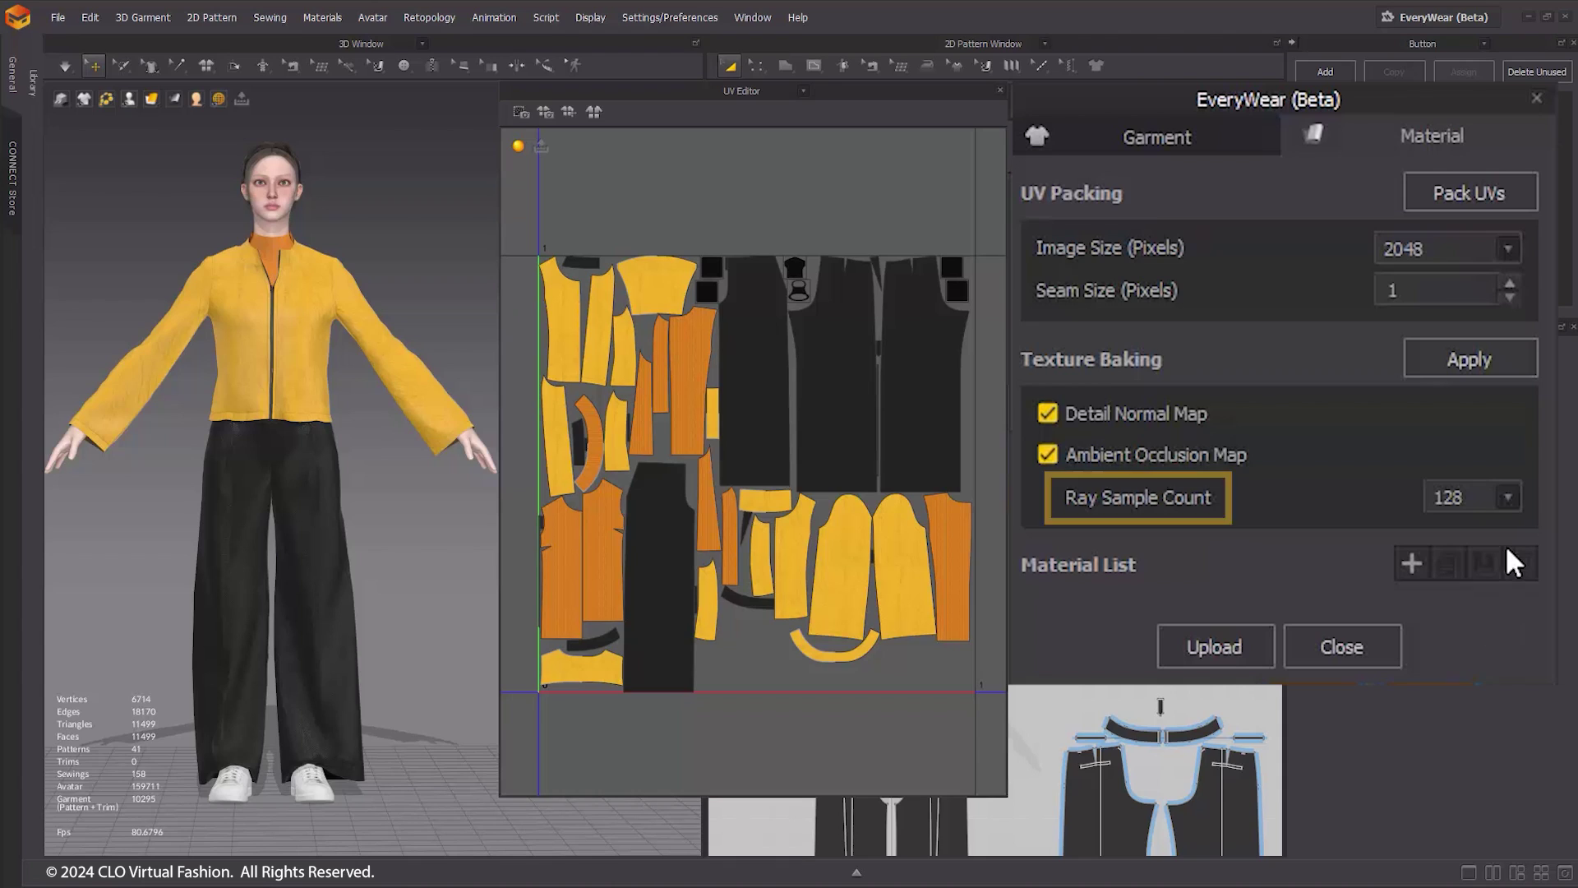
Step: Bake the detail normal and ambient occlusion maps at Ray Sample Count 128
click(1508, 493)
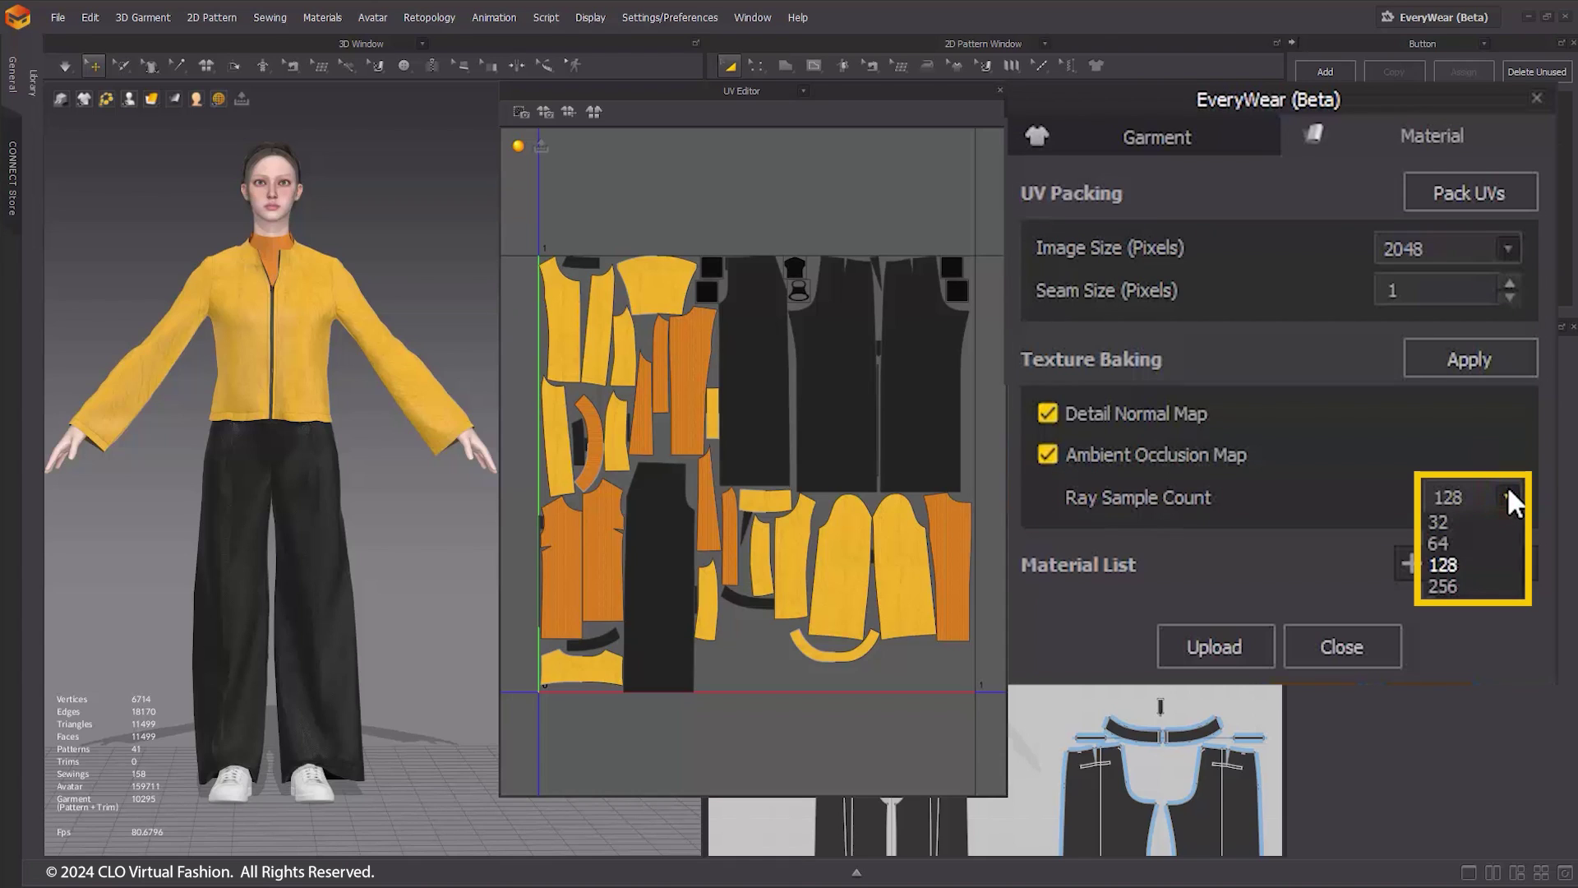
click(1509, 493)
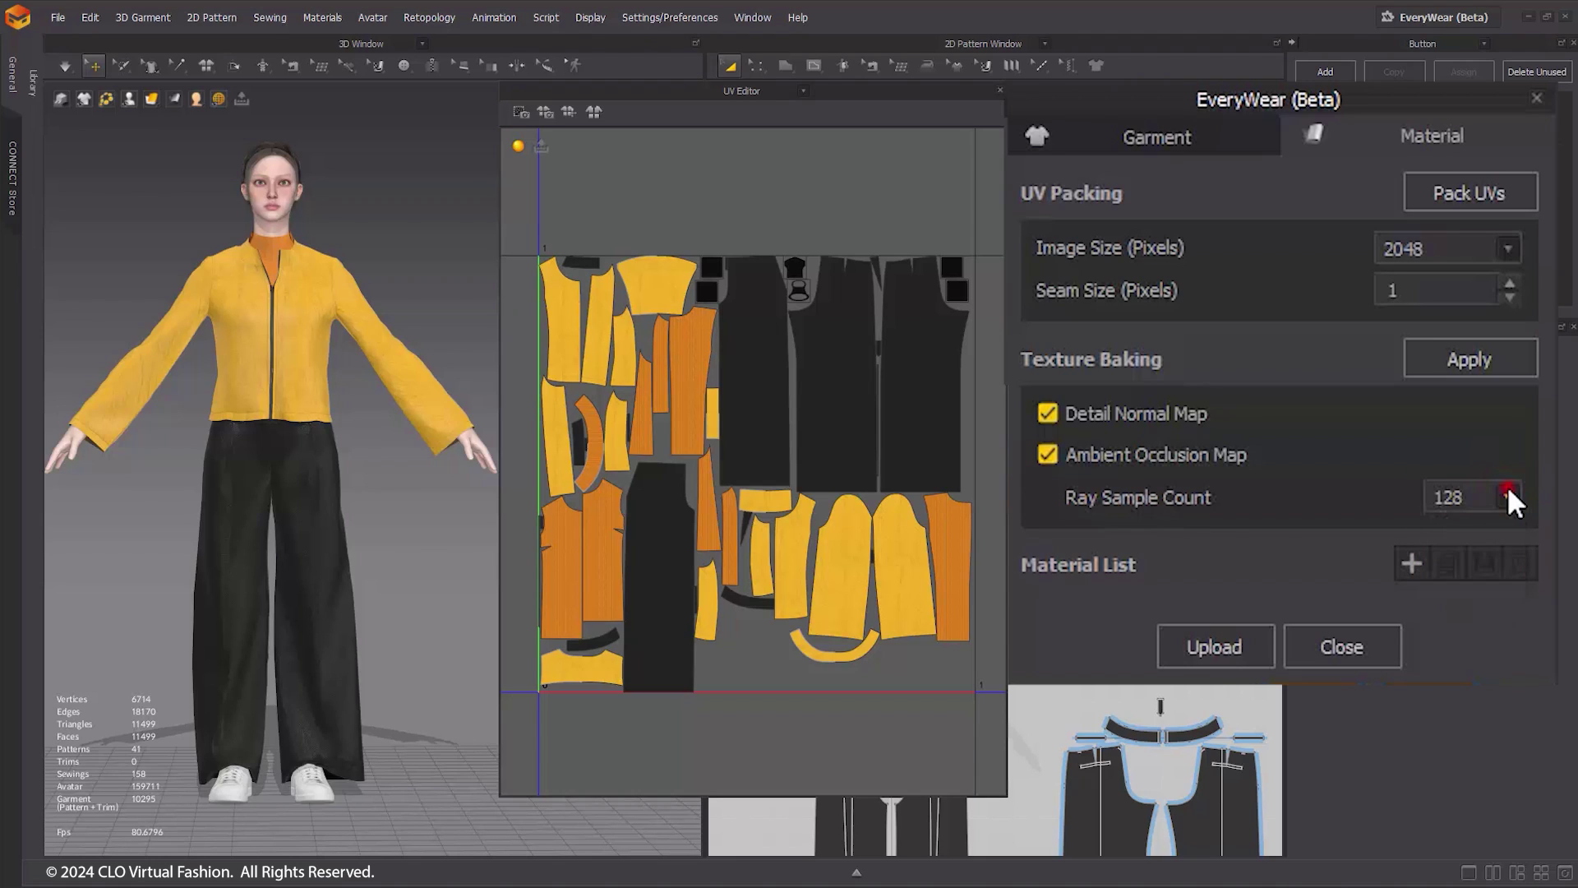
click(1489, 361)
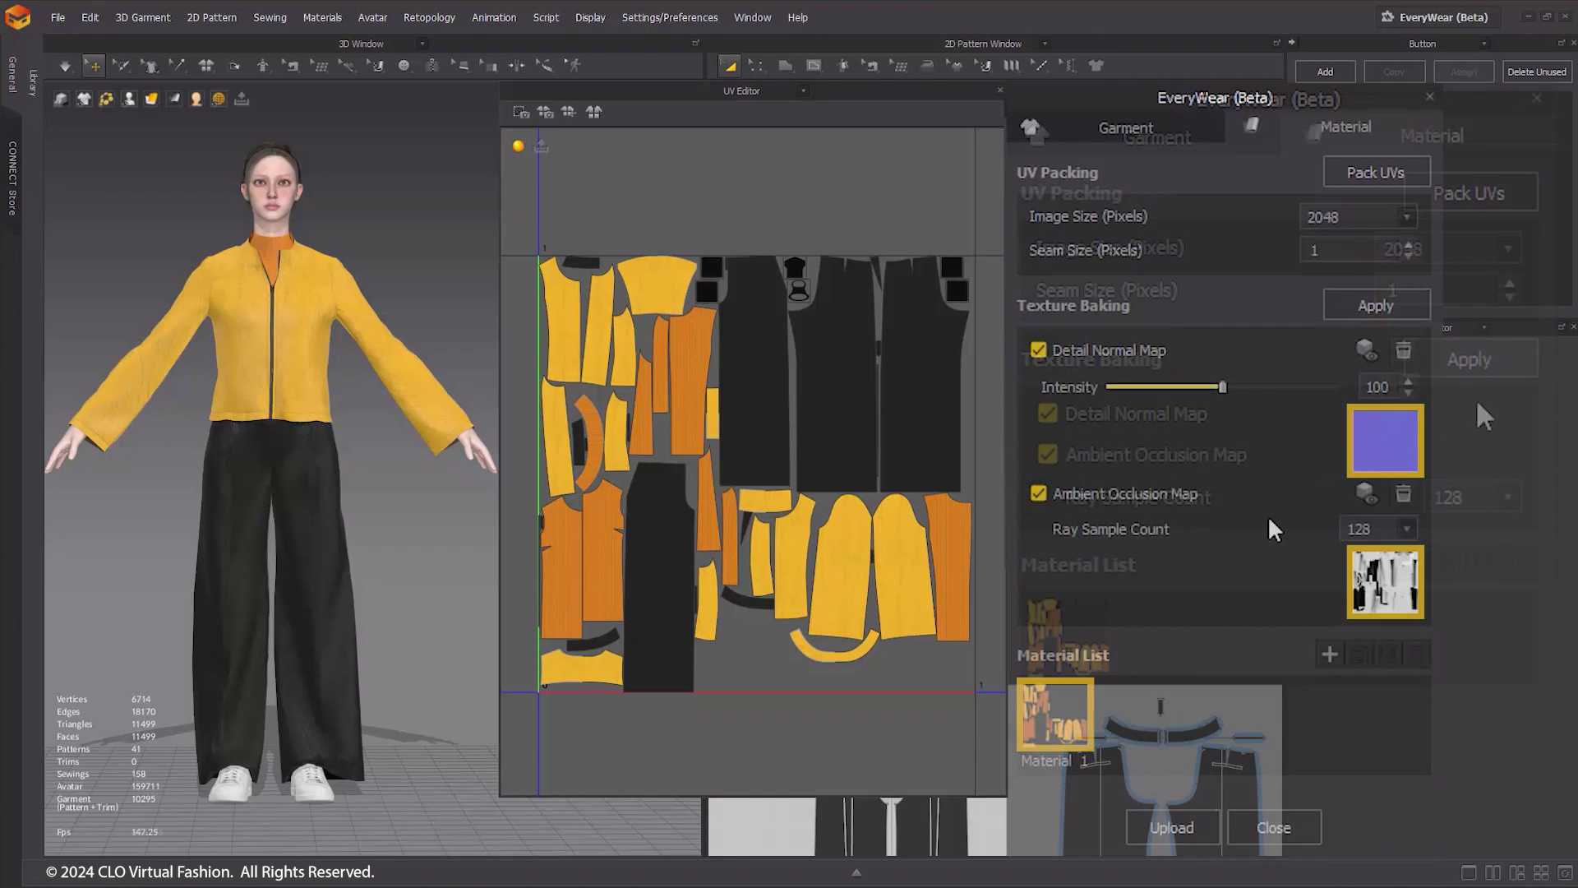
Step: Display the normal map on the UVs at intensity 92 and briefly preview the AO map
click(1365, 348)
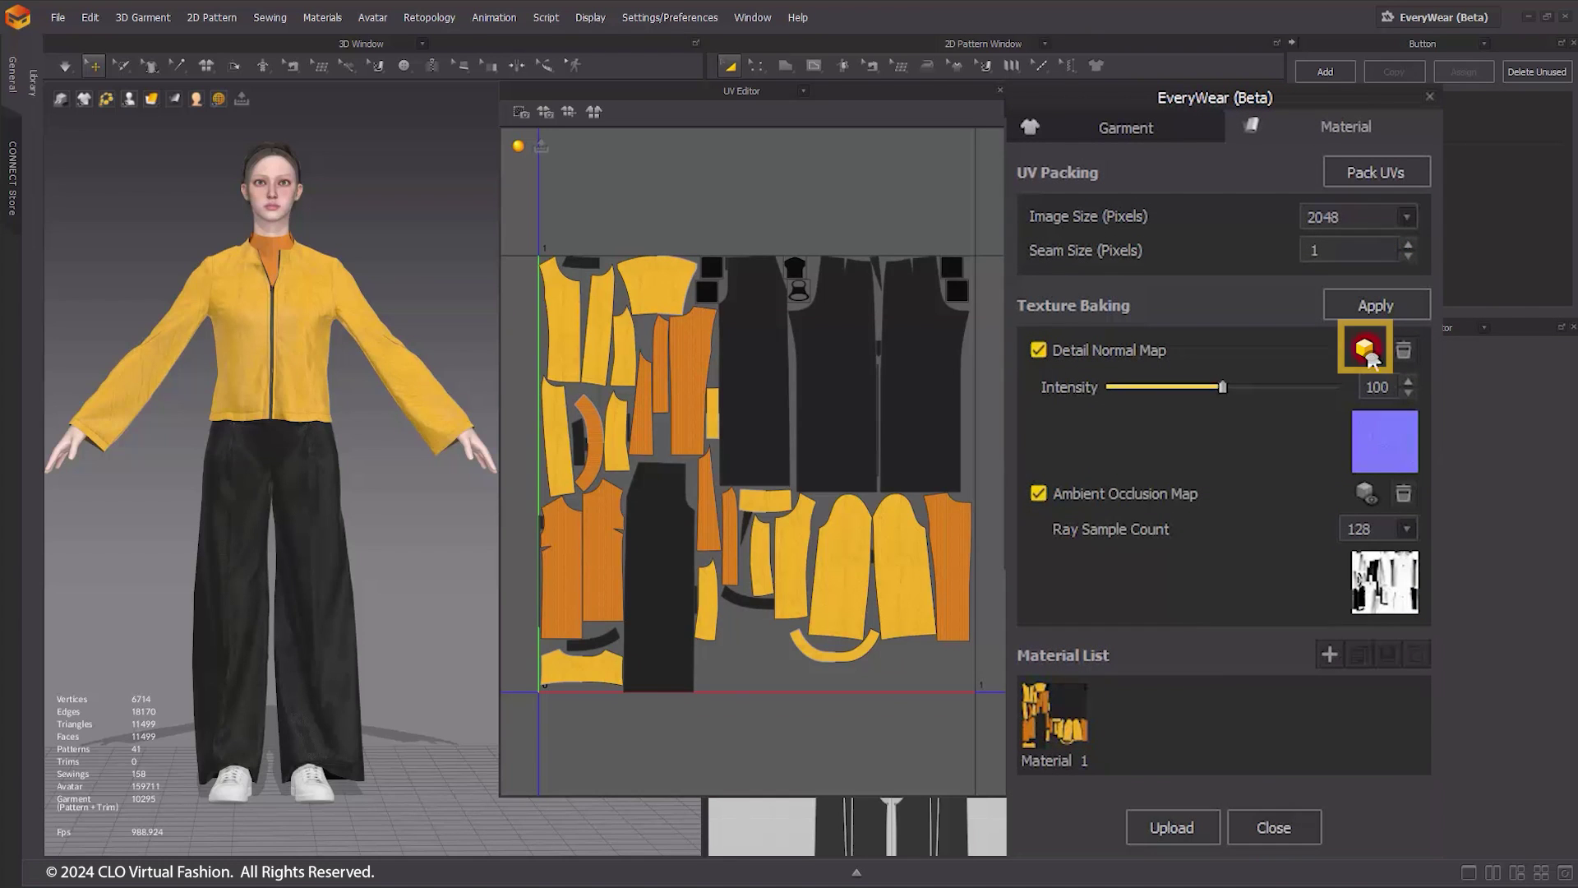
click(527, 165)
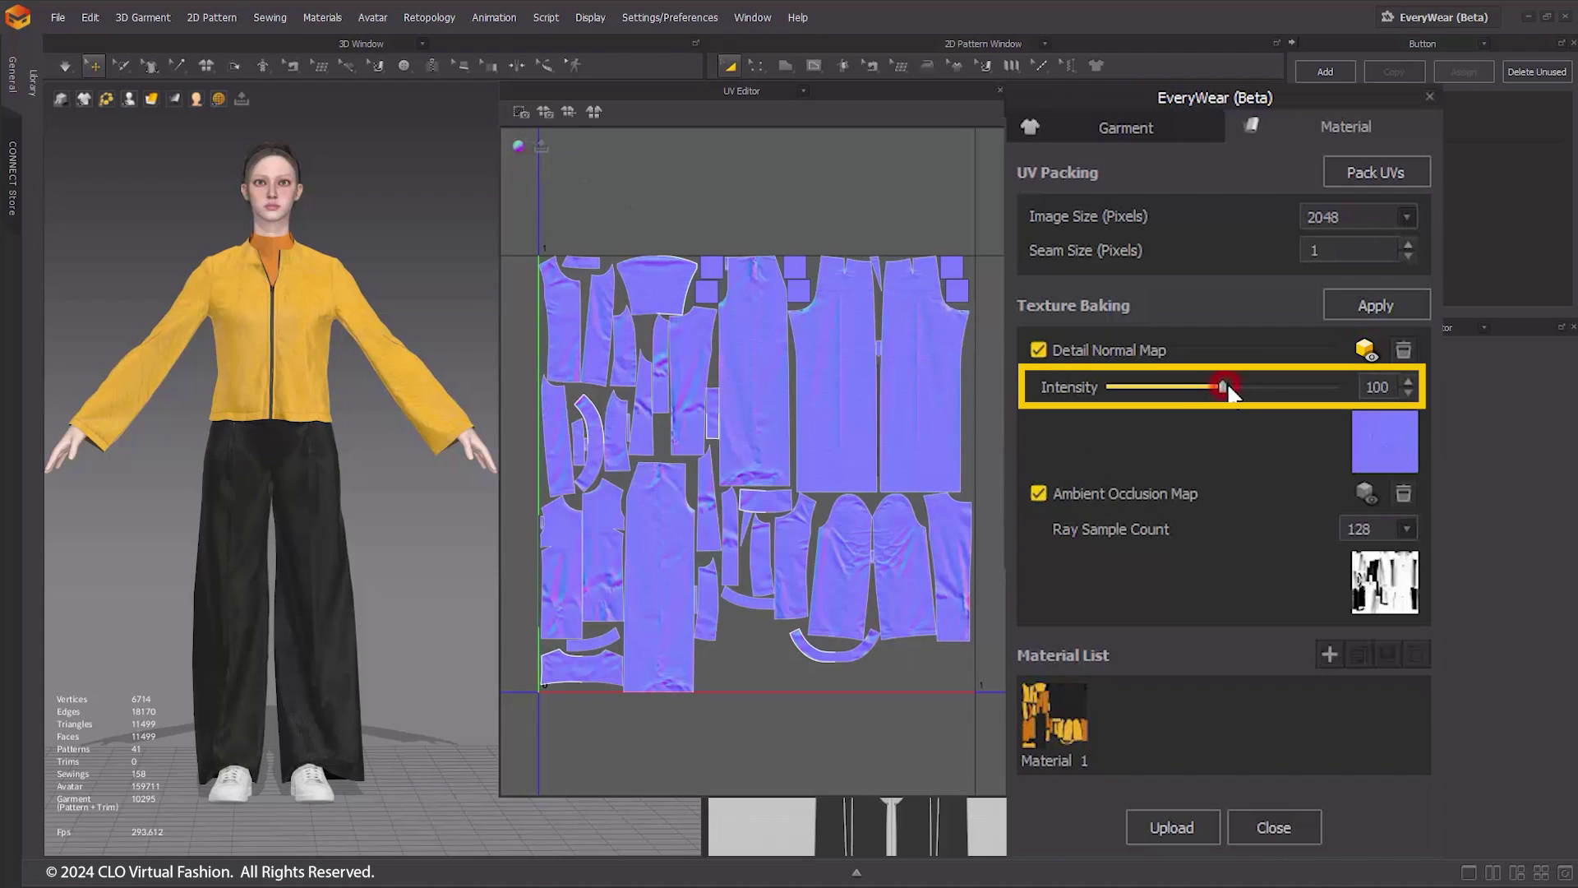
drag(1219, 390, 1028, 388)
mouse_move(1189, 391)
mouse_down()
mouse_move(1401, 421)
mouse_move(1205, 393)
mouse_up()
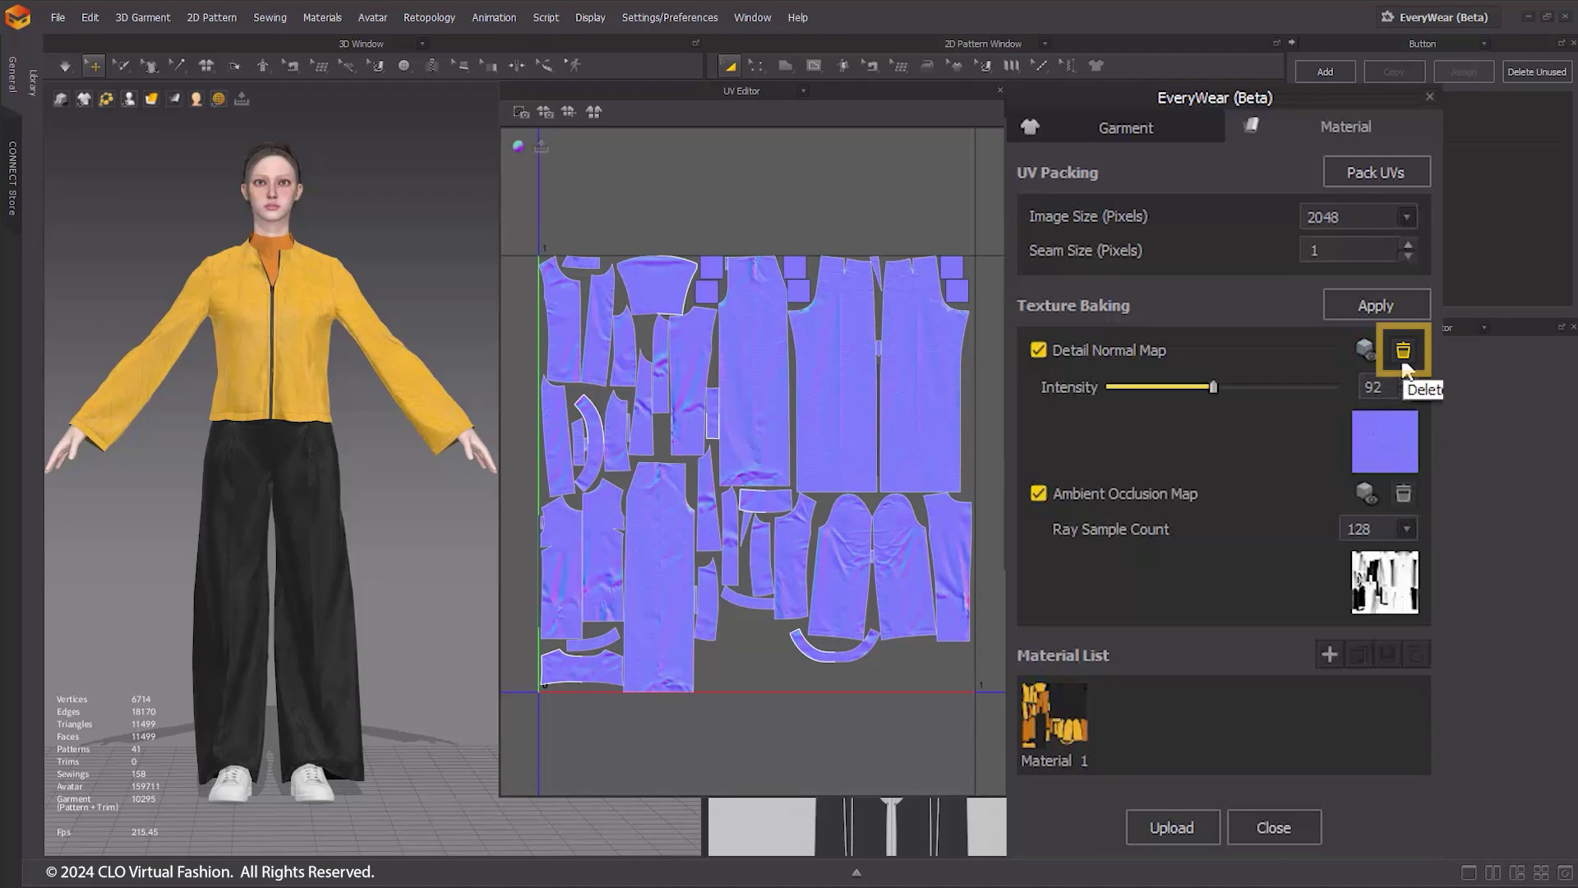
click(1361, 497)
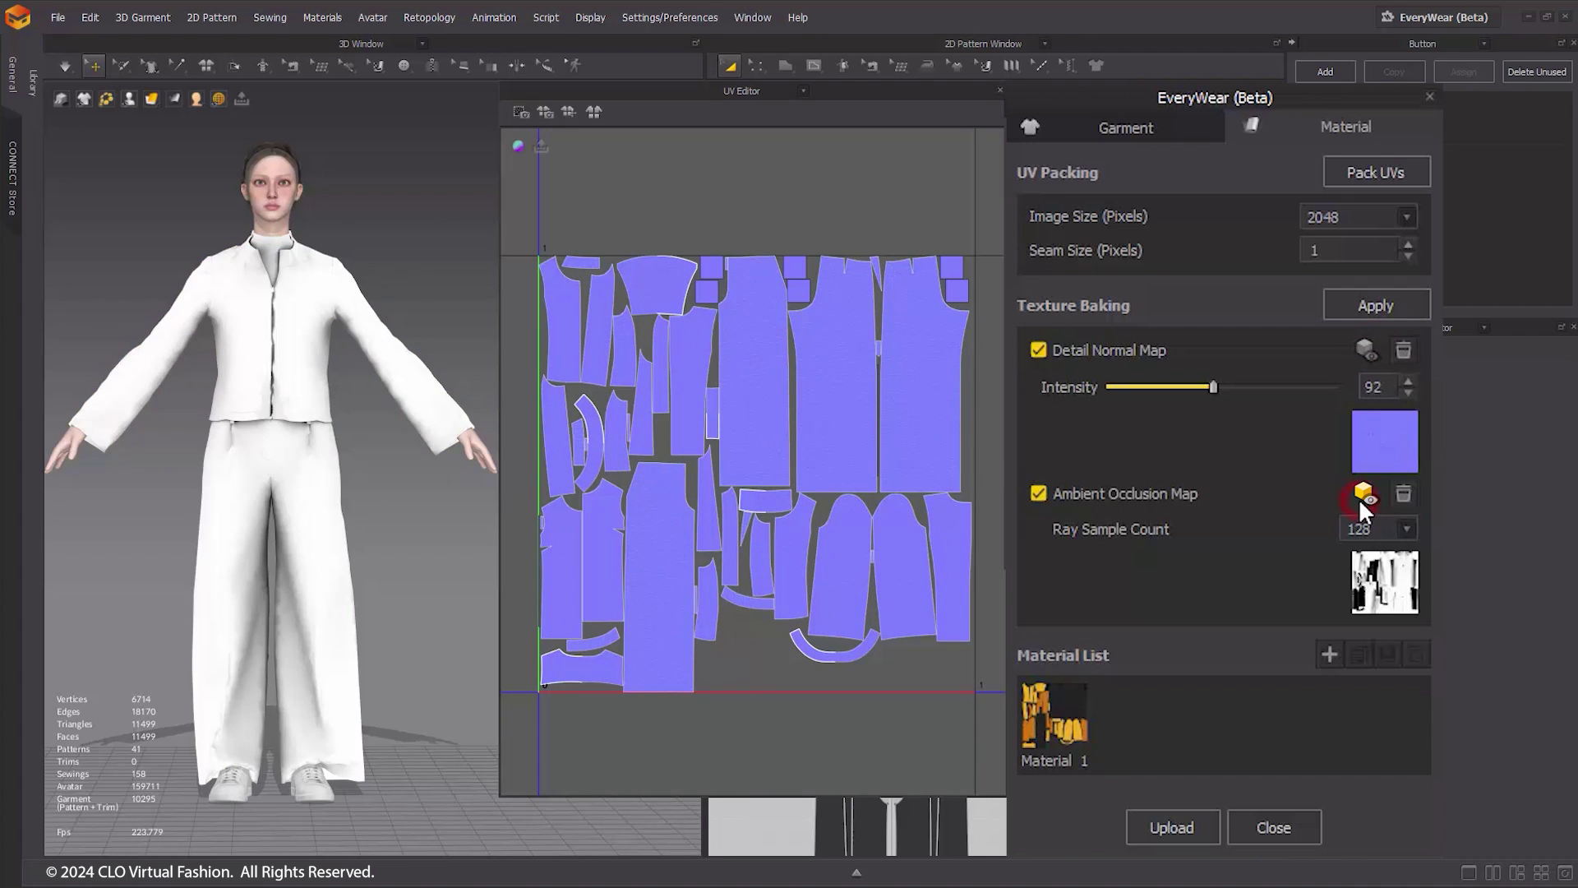
click(1361, 497)
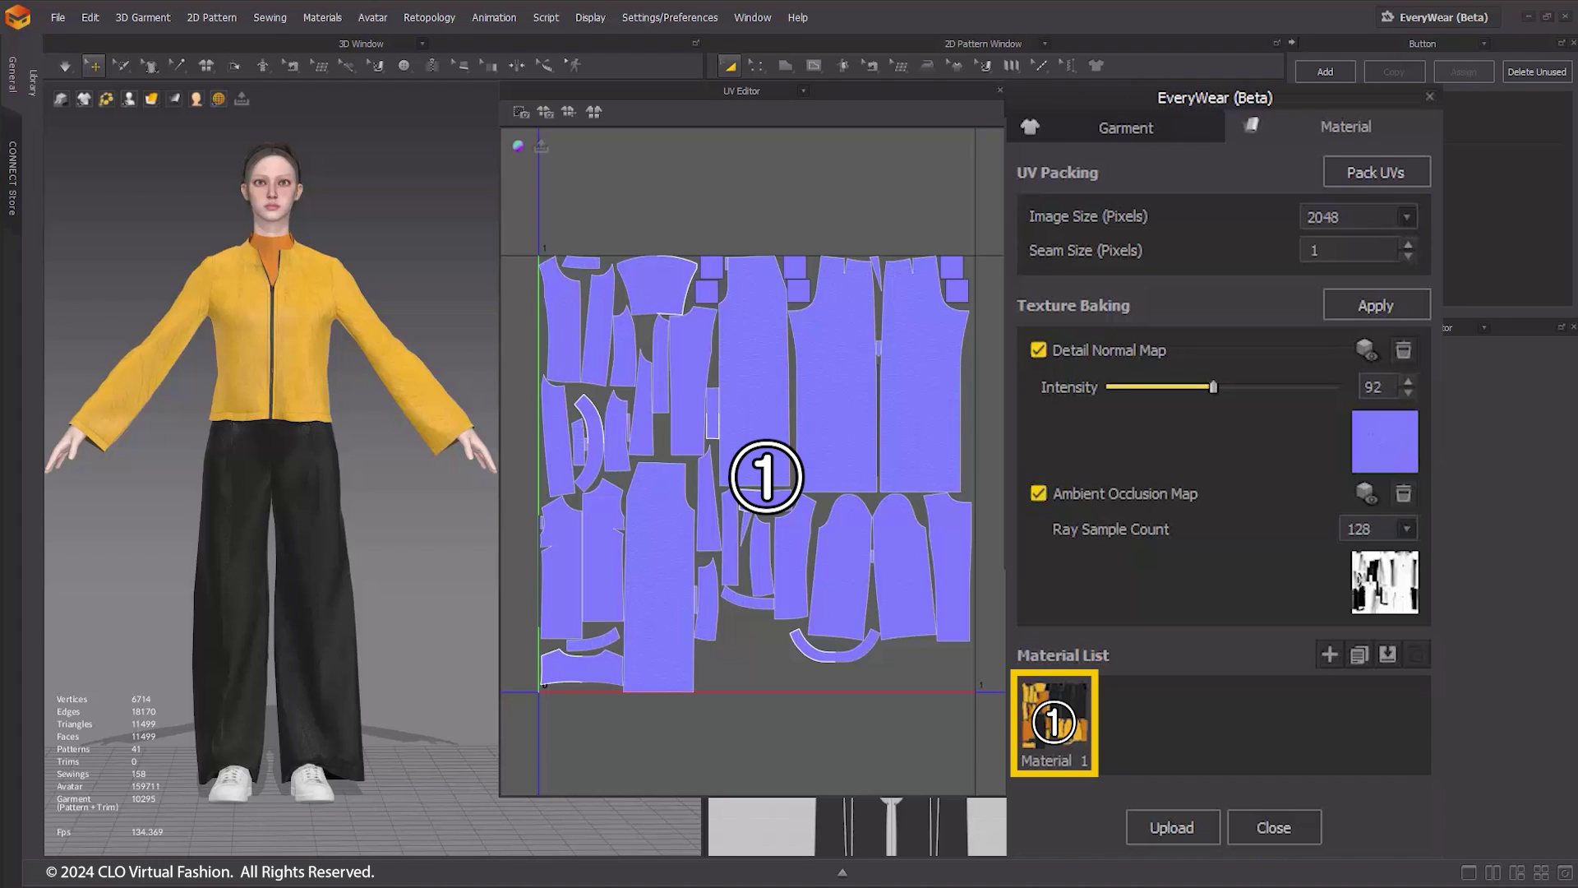
Step: Add a white material, duplicate the first, and assign white to a front jacket piece
right_click(1071, 728)
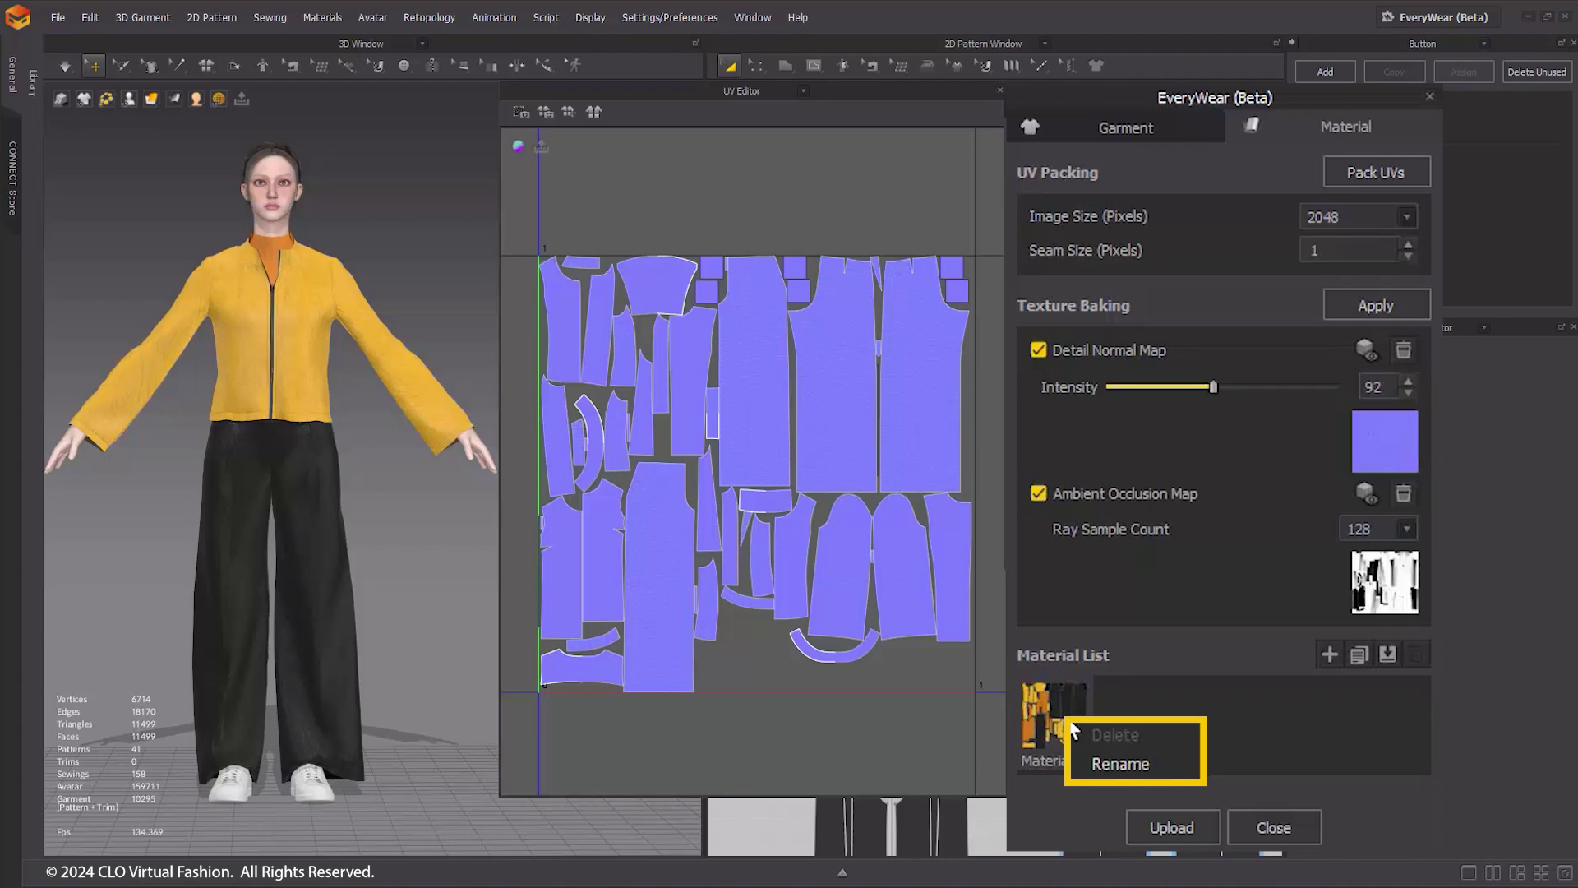
click(1250, 692)
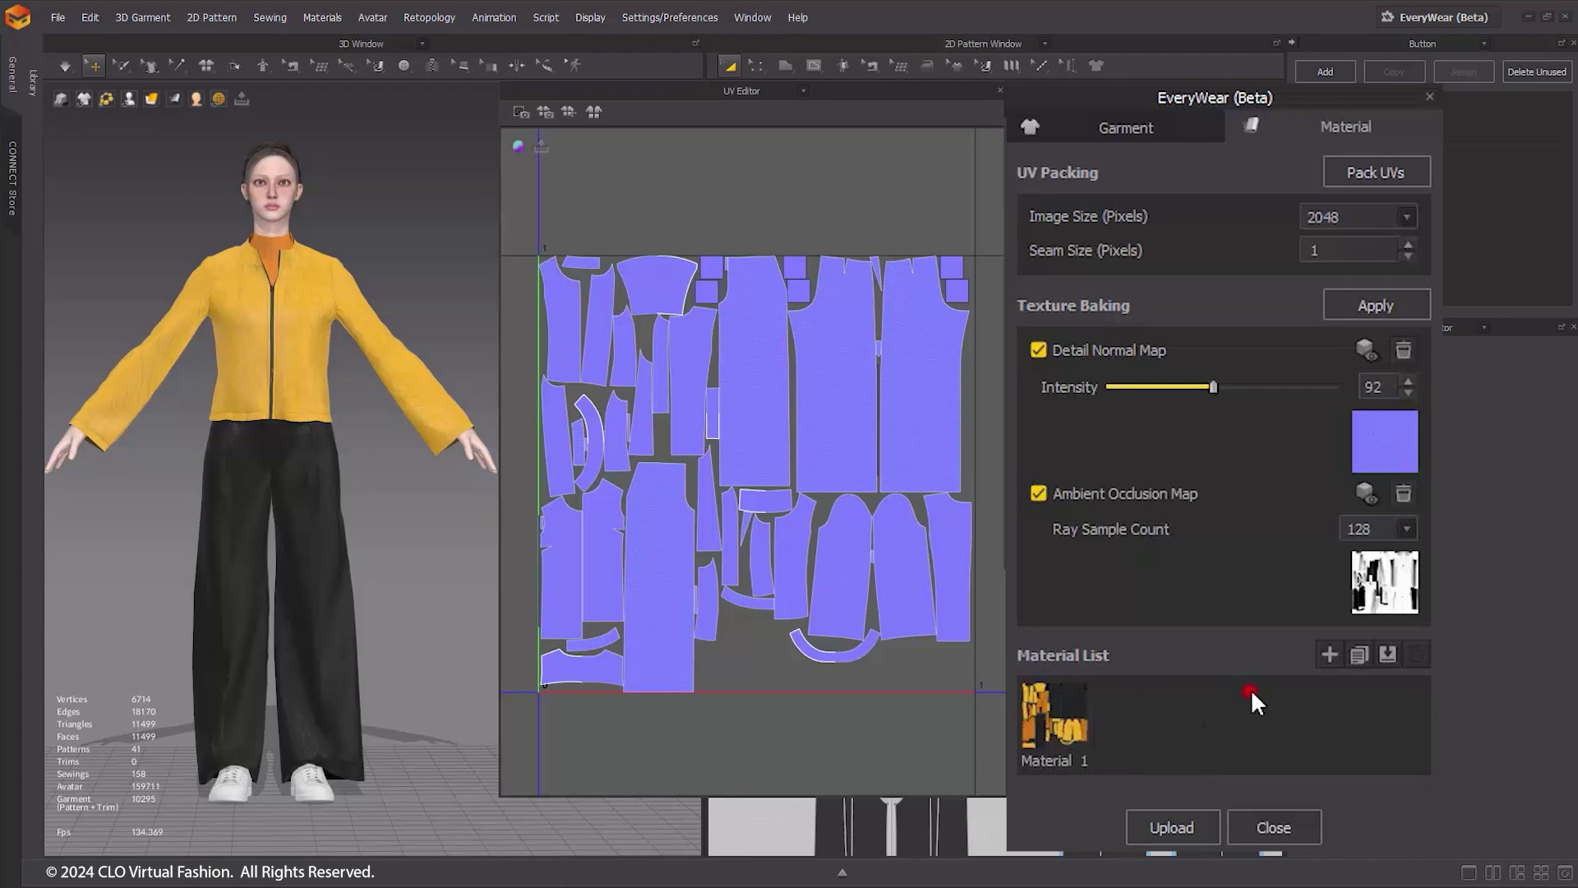
click(1339, 662)
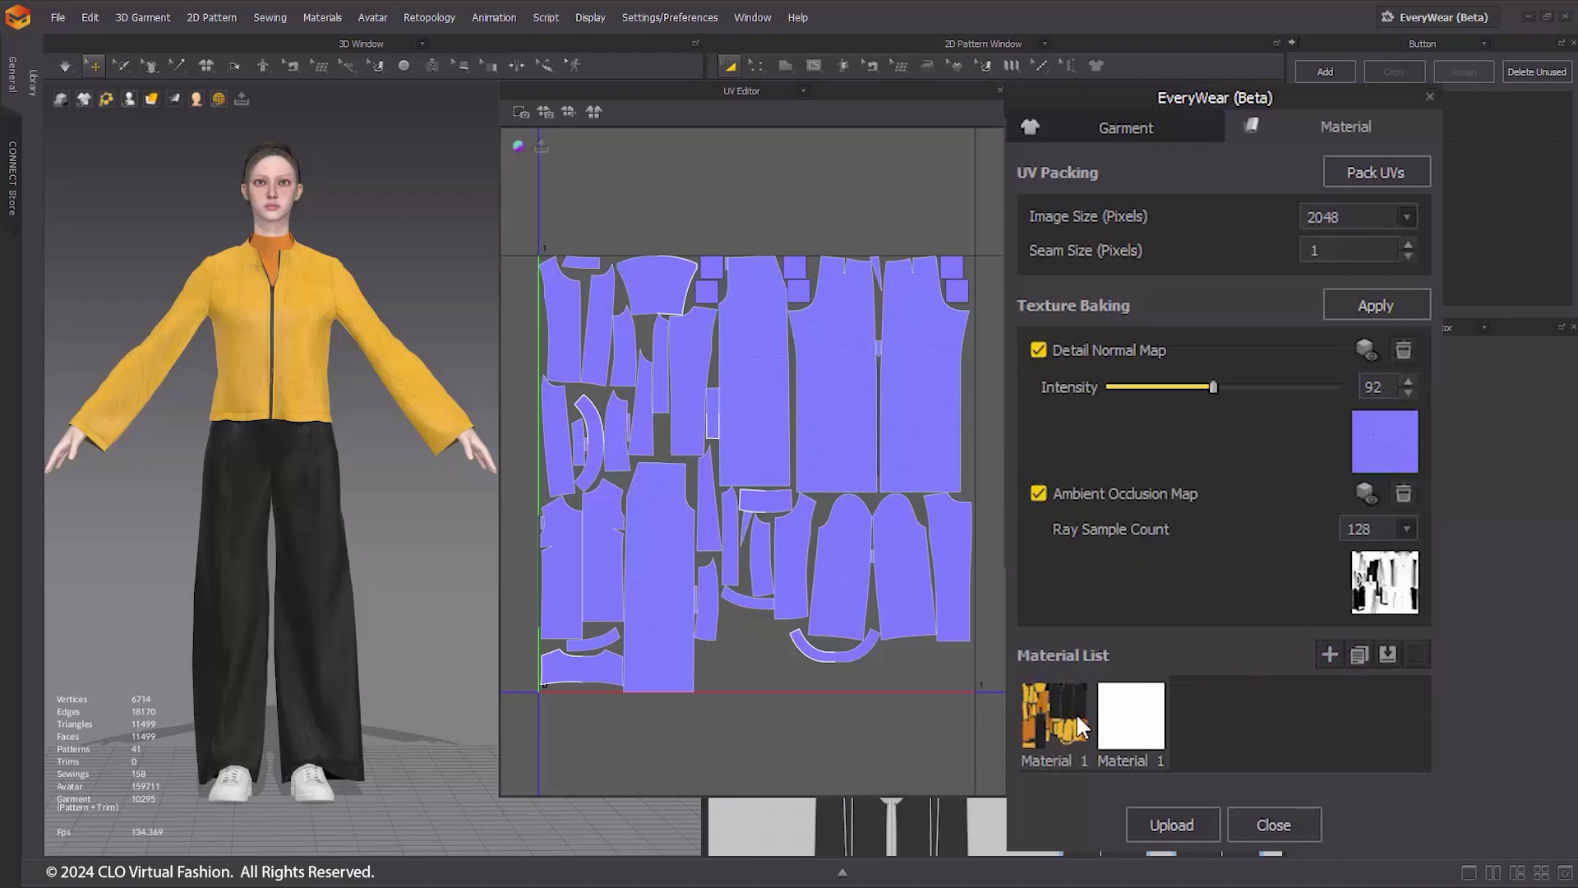
click(1069, 723)
click(1358, 655)
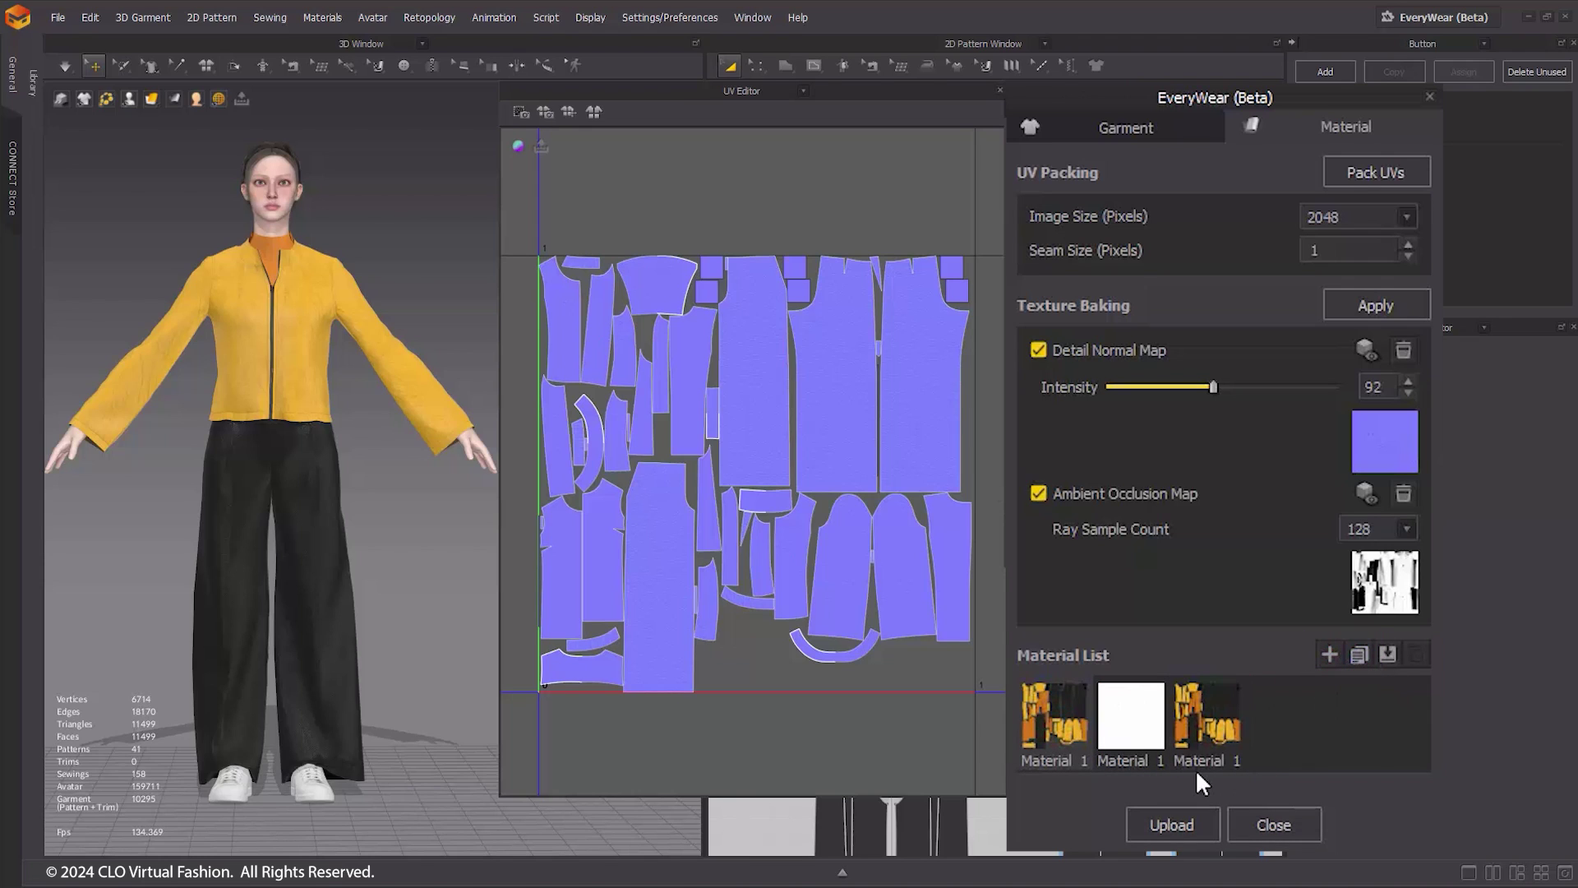
click(1133, 740)
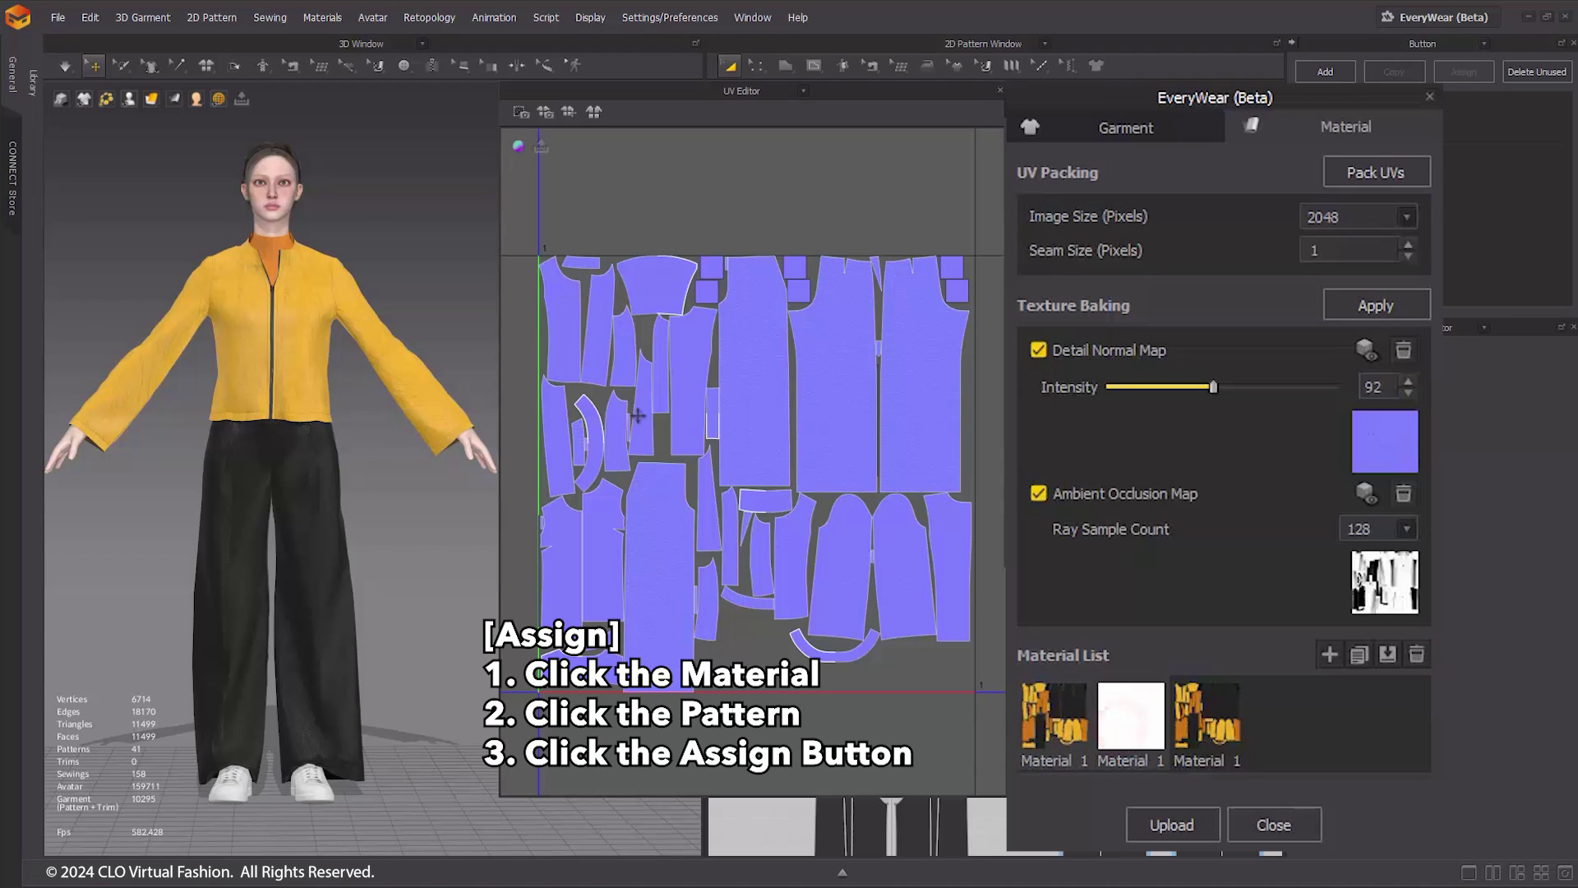
click(294, 311)
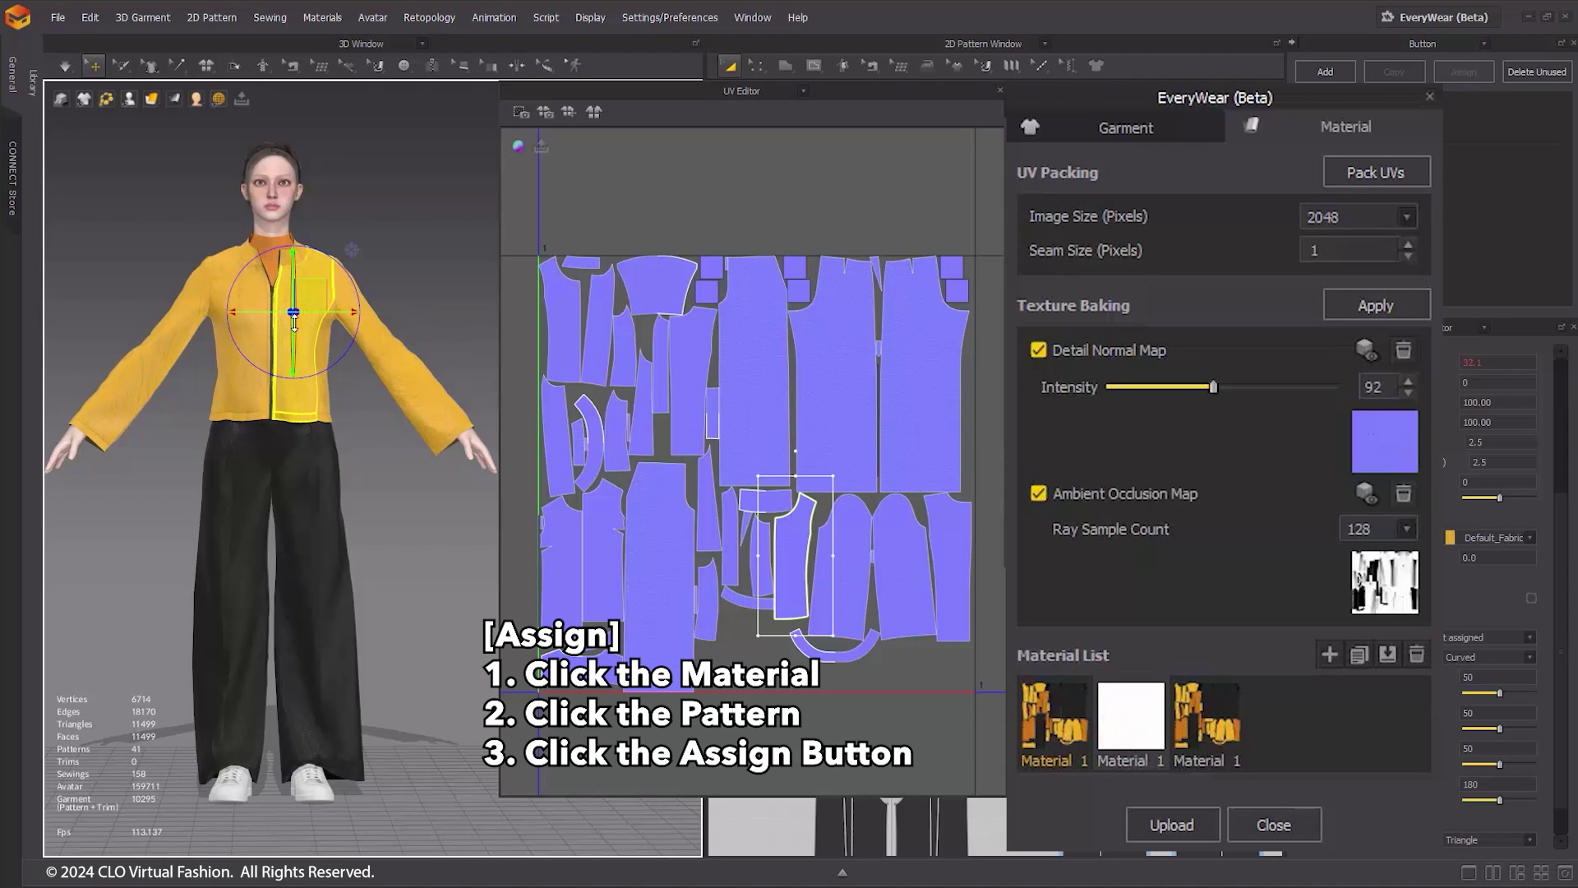
click(1388, 655)
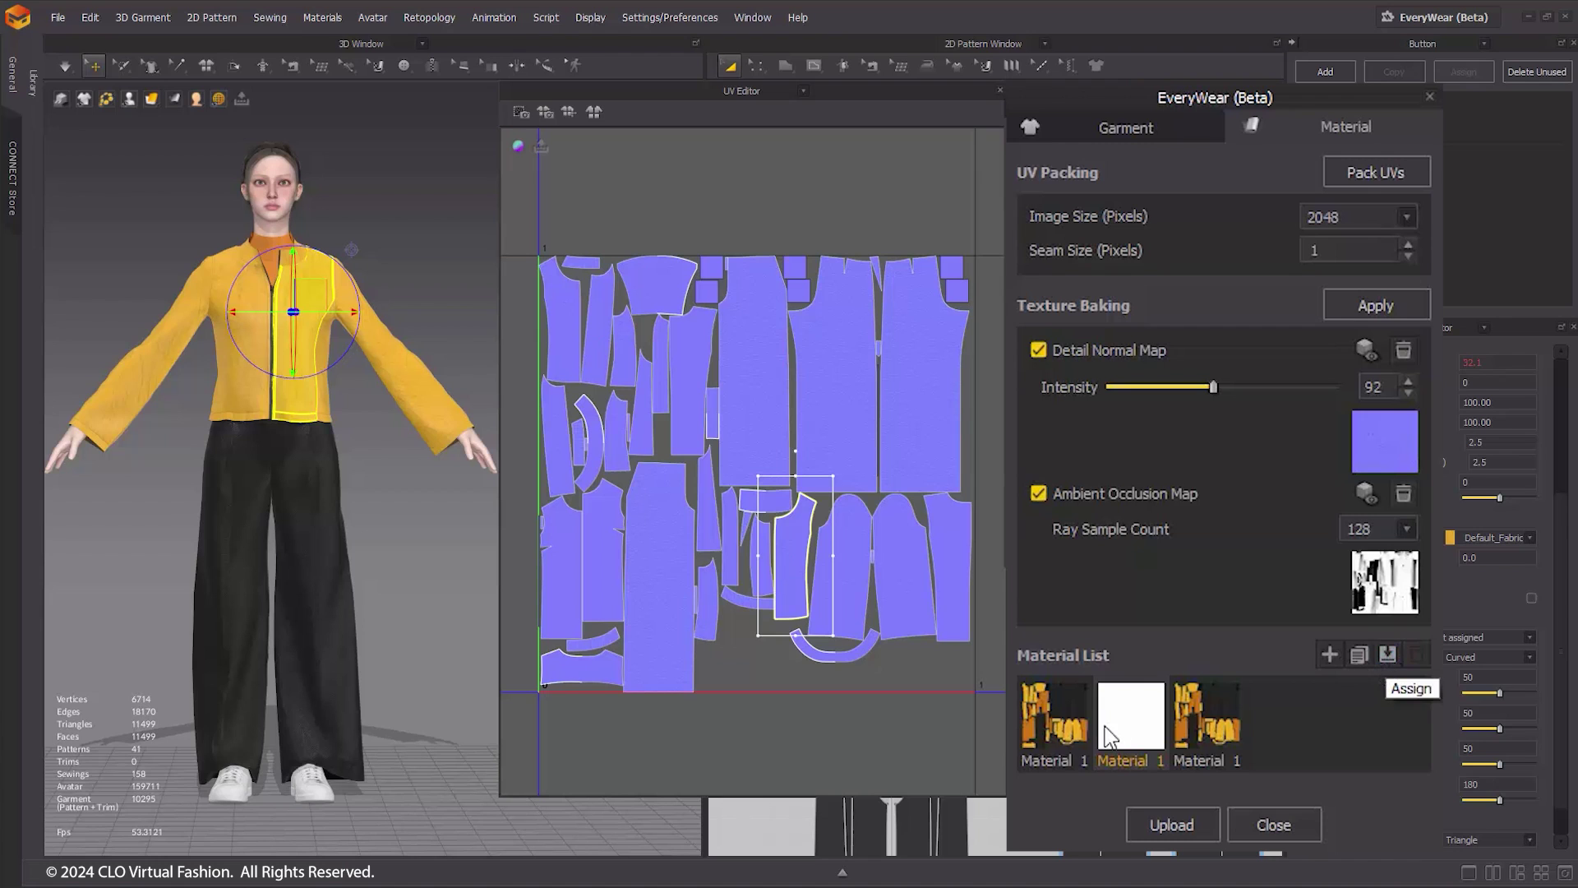
Step: Check which pieces use each material and delete the duplicated third material
click(1064, 713)
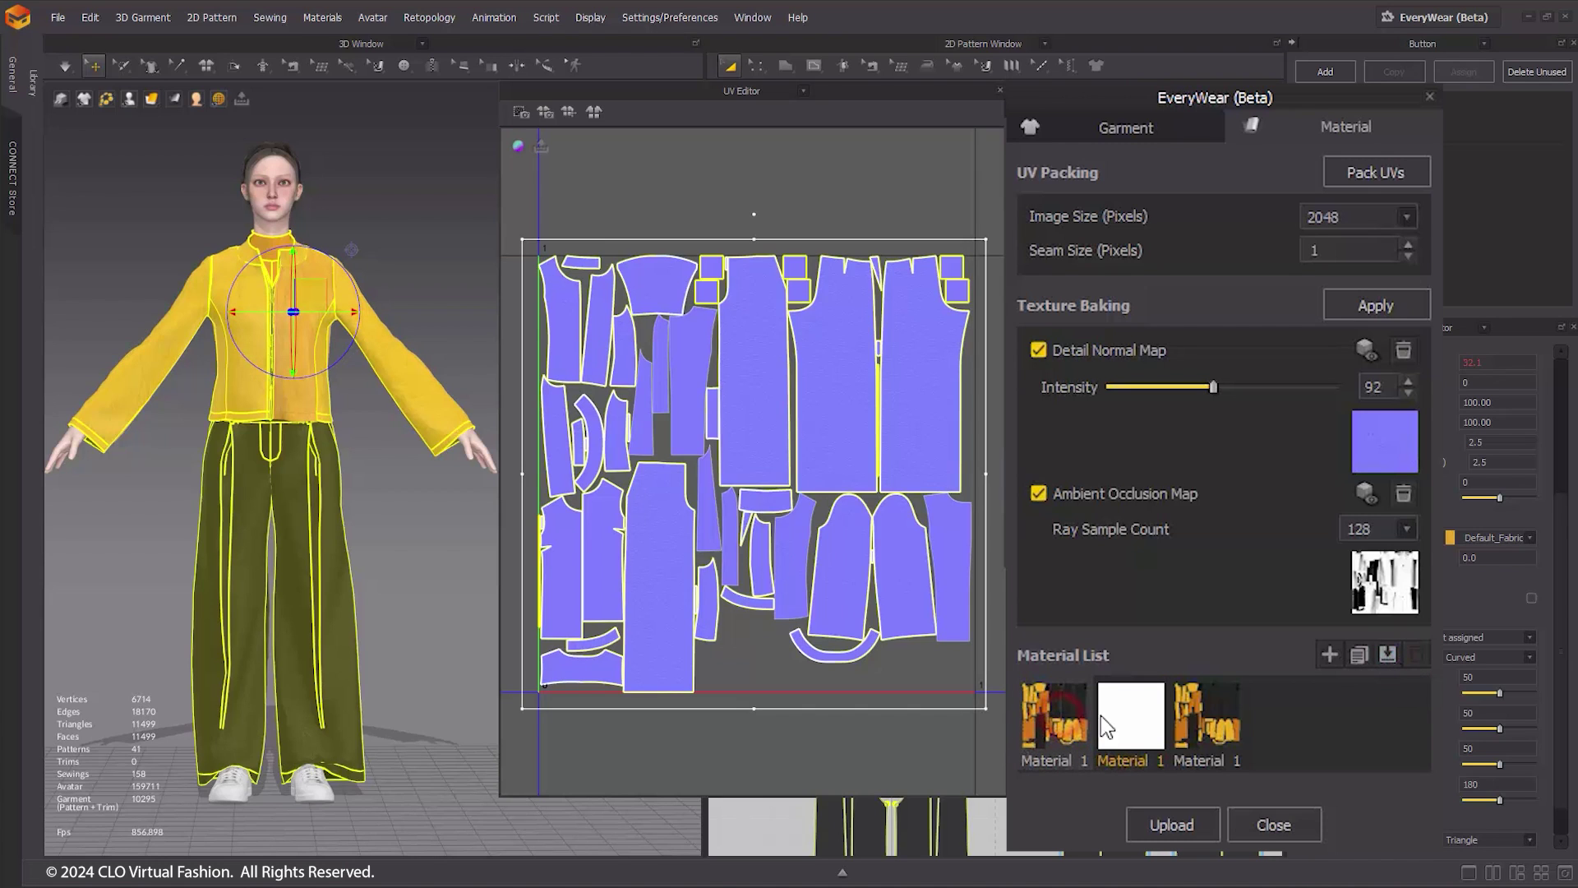
click(1131, 715)
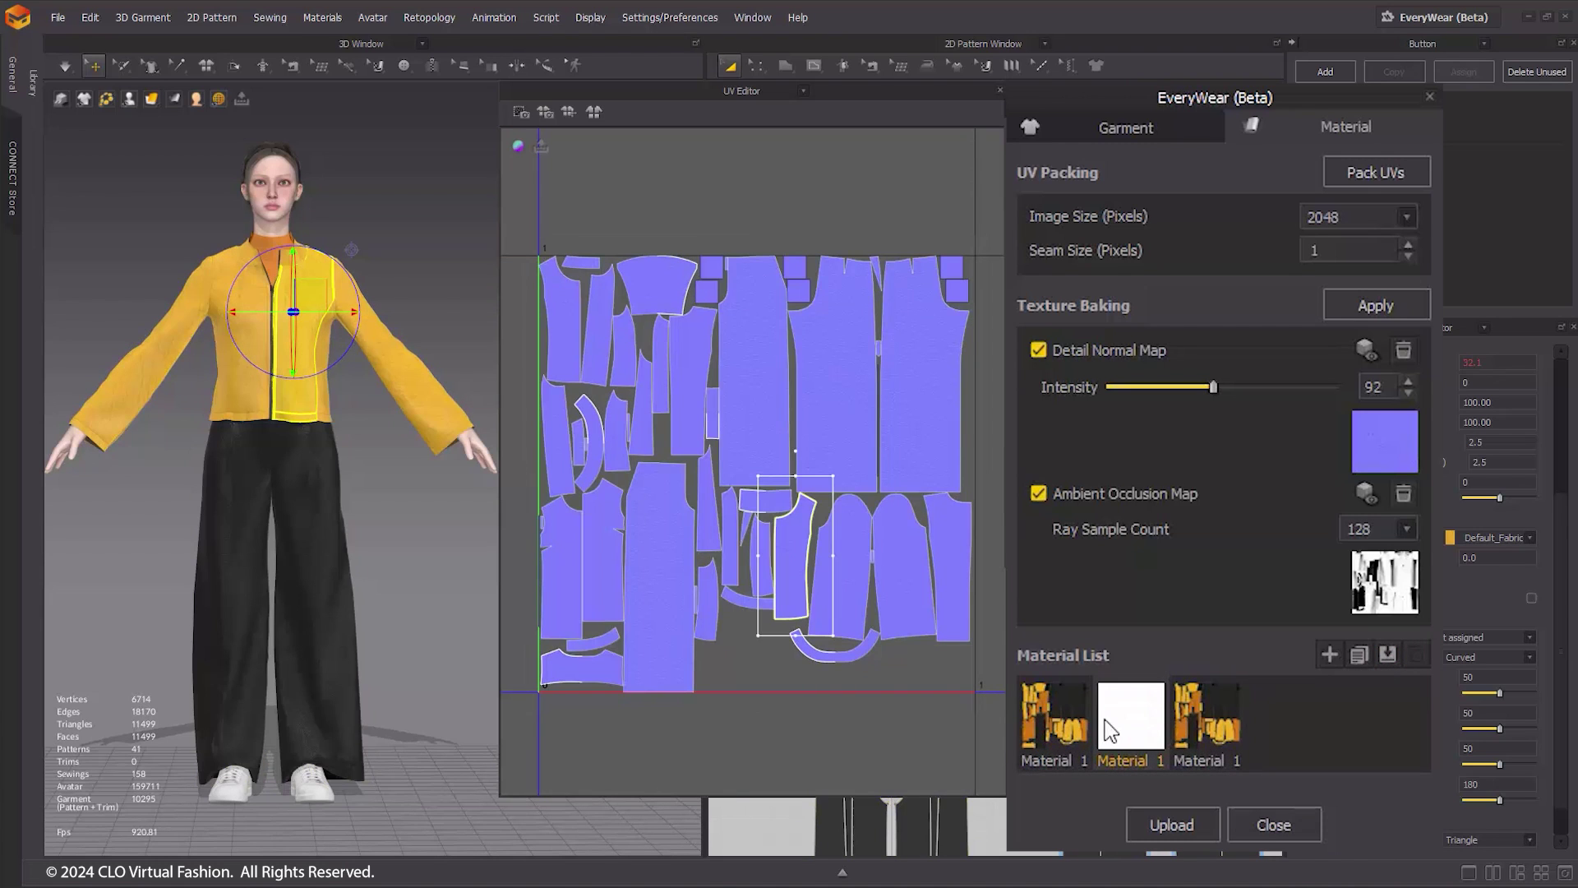
click(1065, 723)
click(1128, 720)
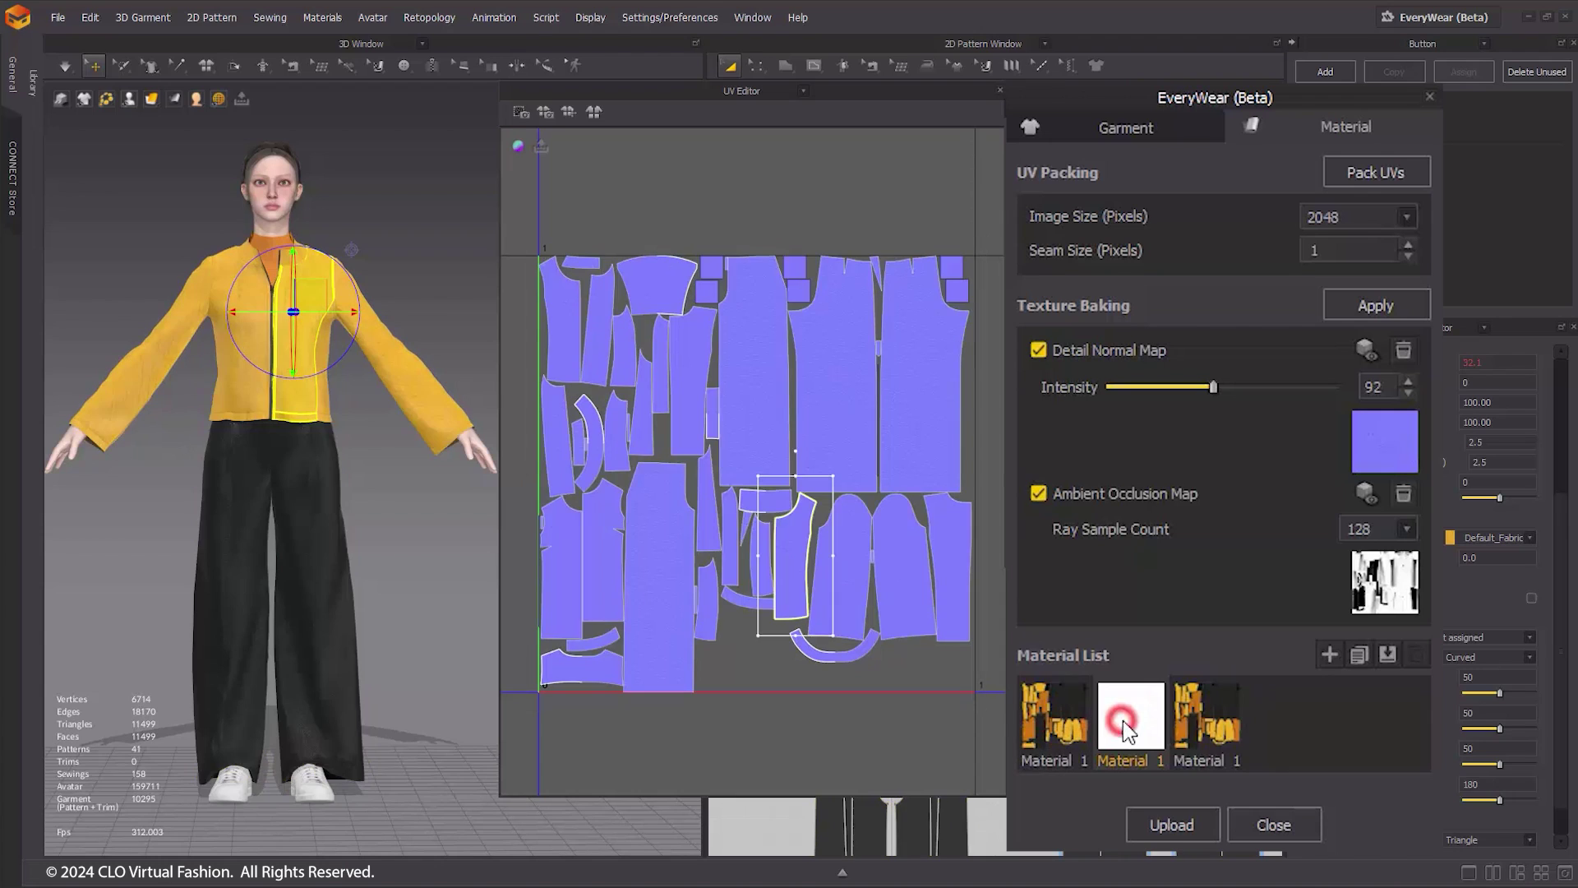
click(1215, 720)
click(1415, 653)
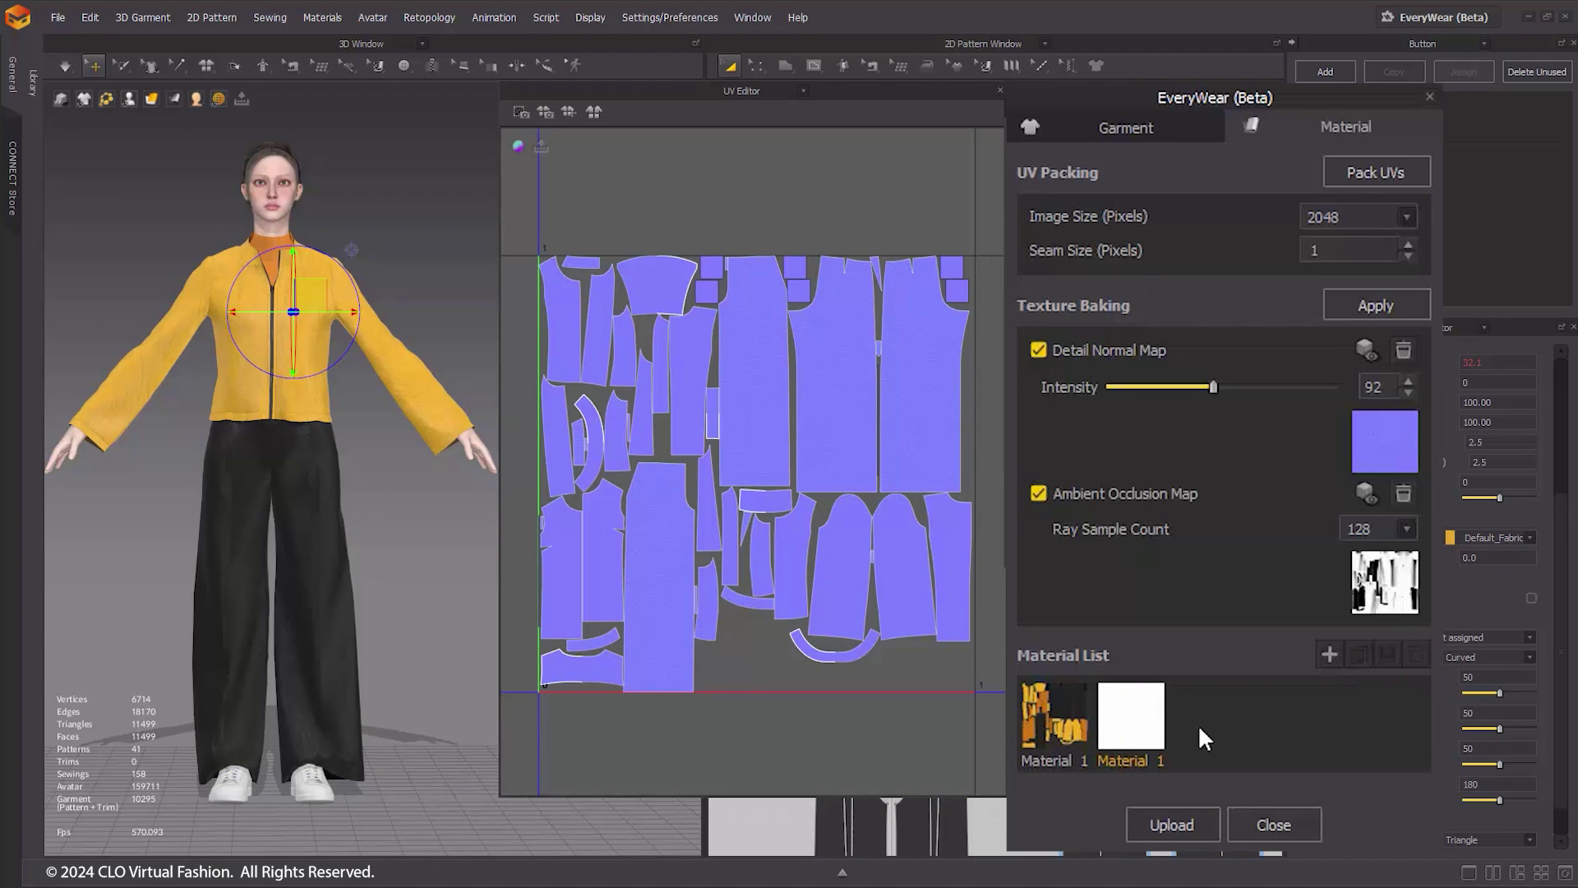
click(1123, 734)
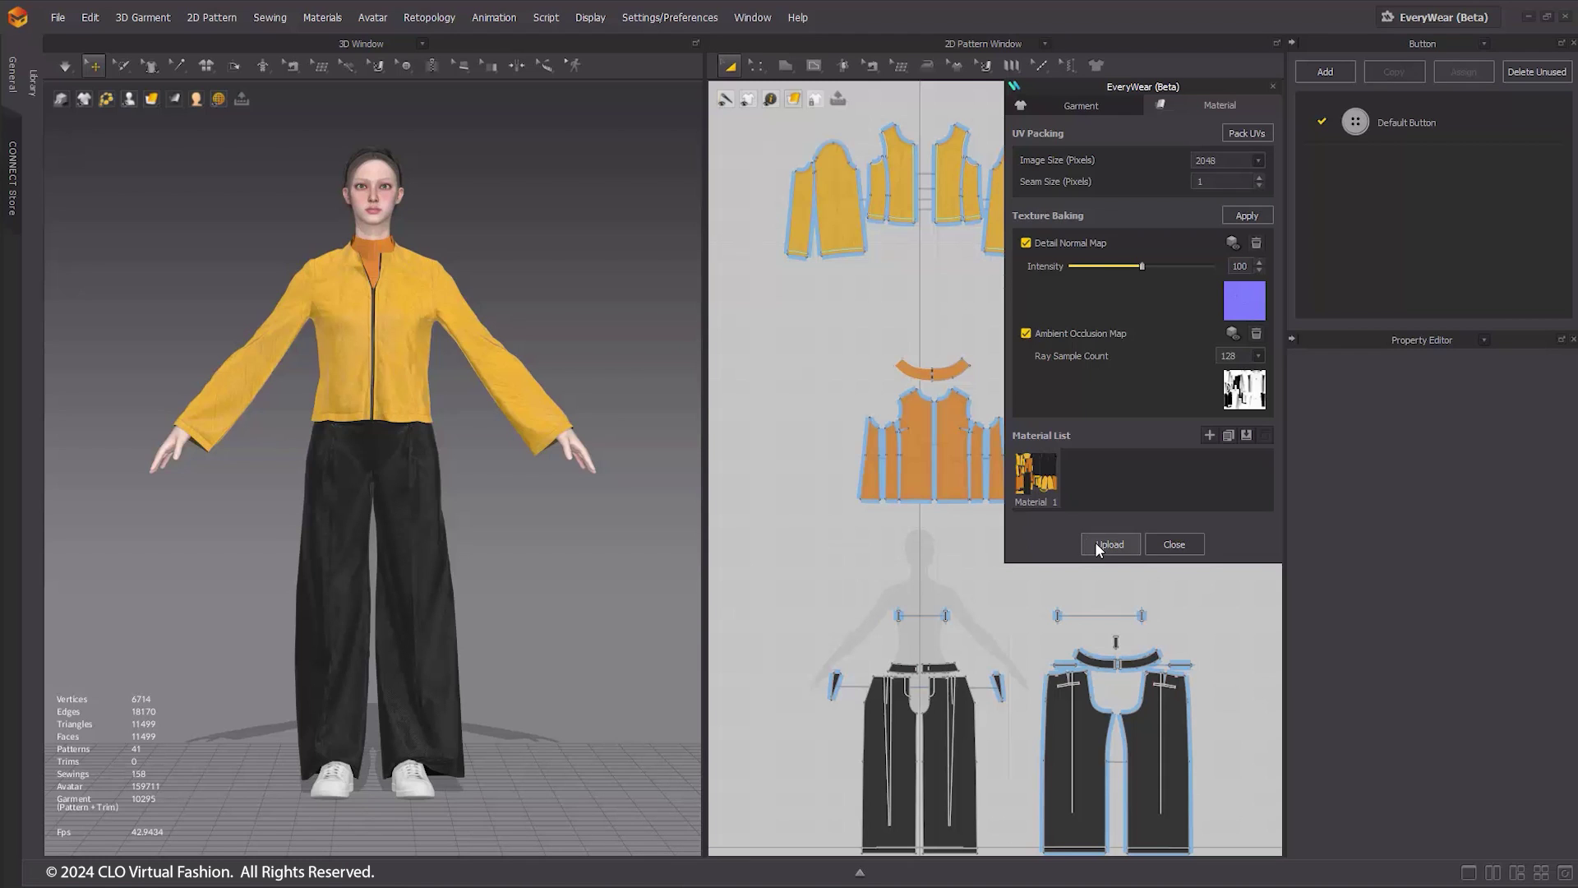
Step: Upload the outfit to CONNECT with default export options, including garment and all texture maps
click(1102, 545)
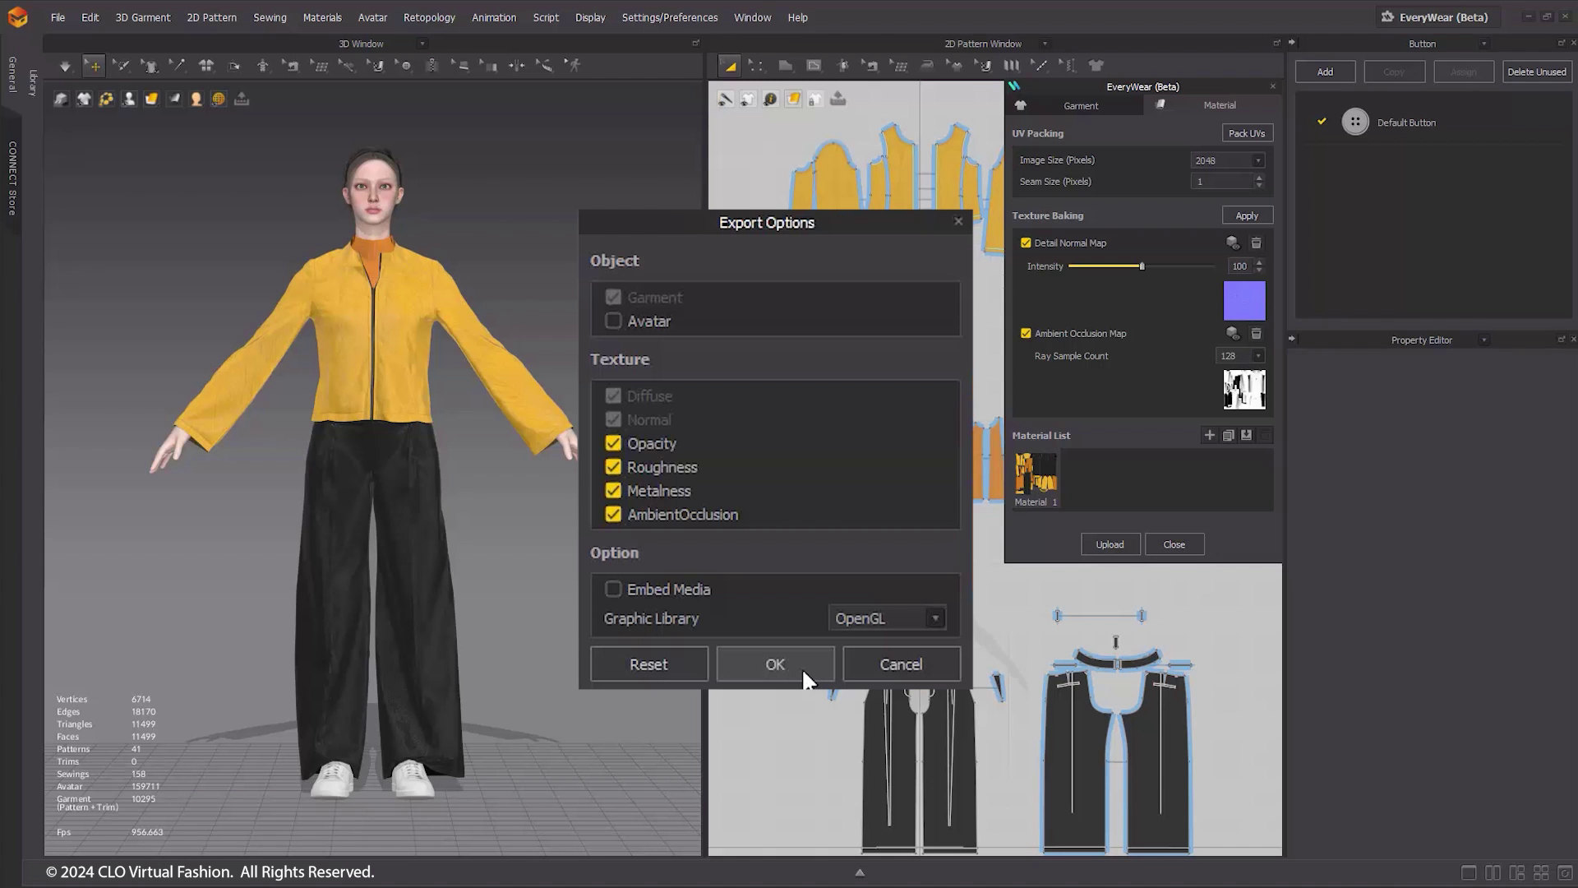
click(775, 664)
click(797, 549)
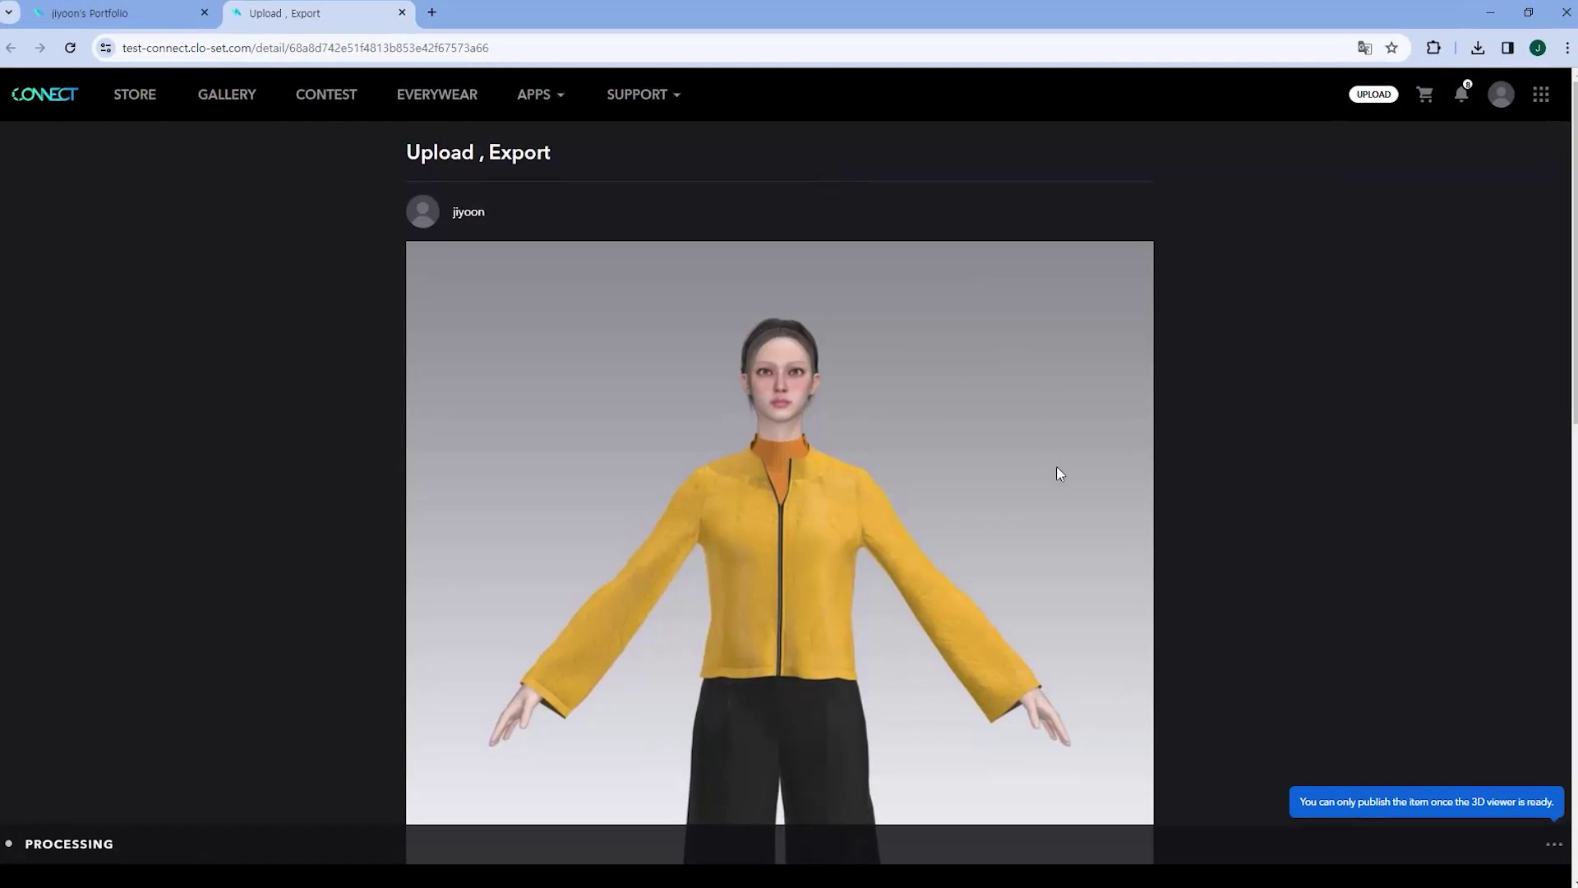
Step: Request the FBX download with target platform Others, described as 'metaverse'
scroll(1058, 466, down, 5)
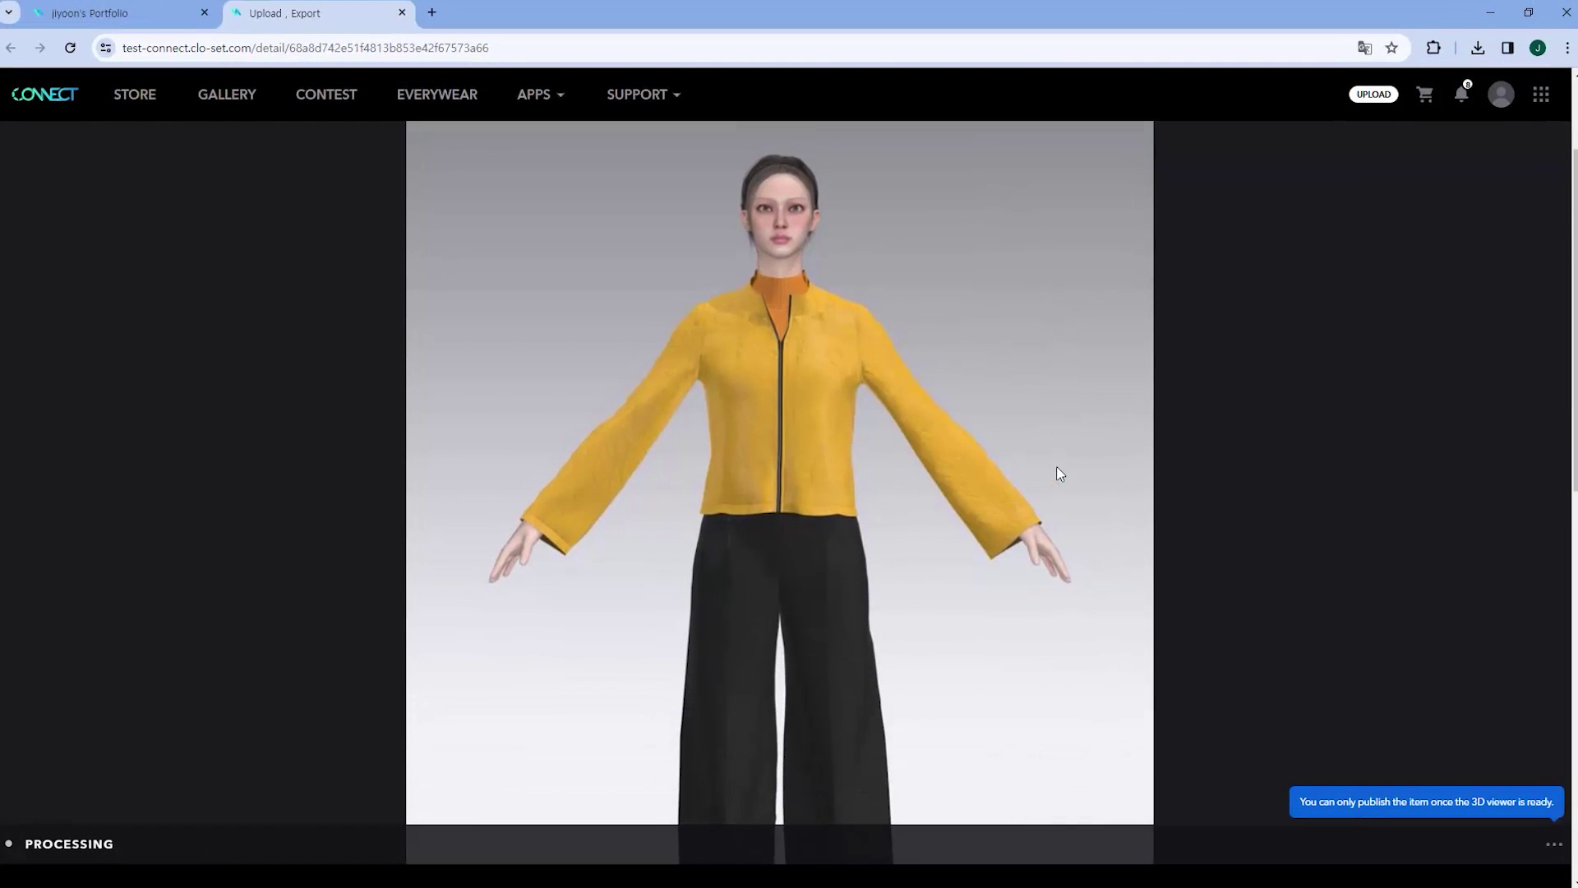
scroll(1060, 475, down, 8)
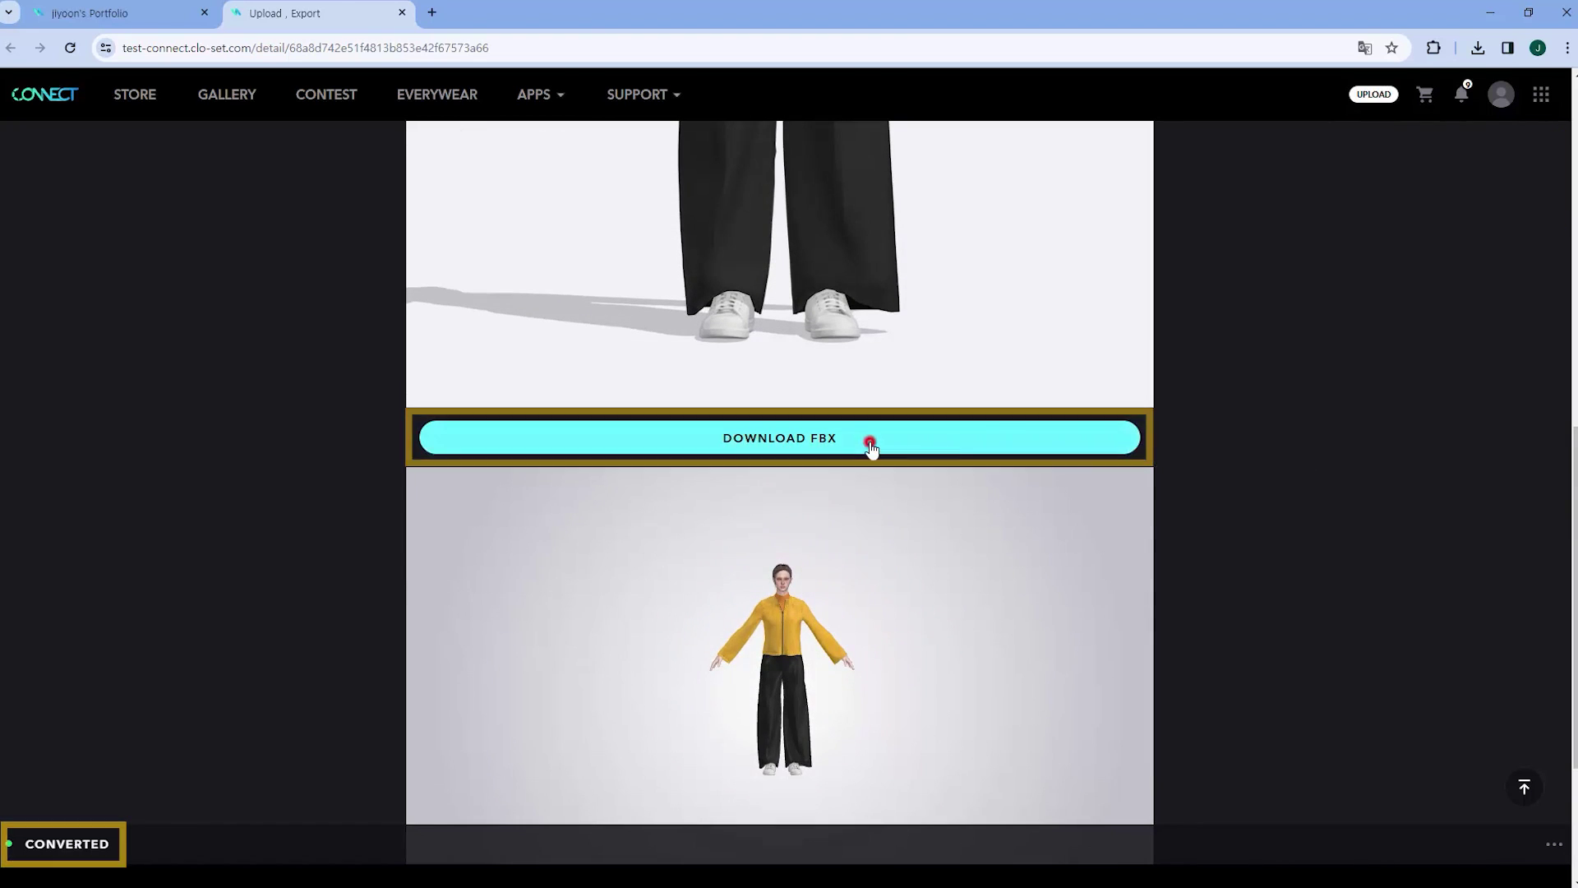
click(869, 442)
click(761, 457)
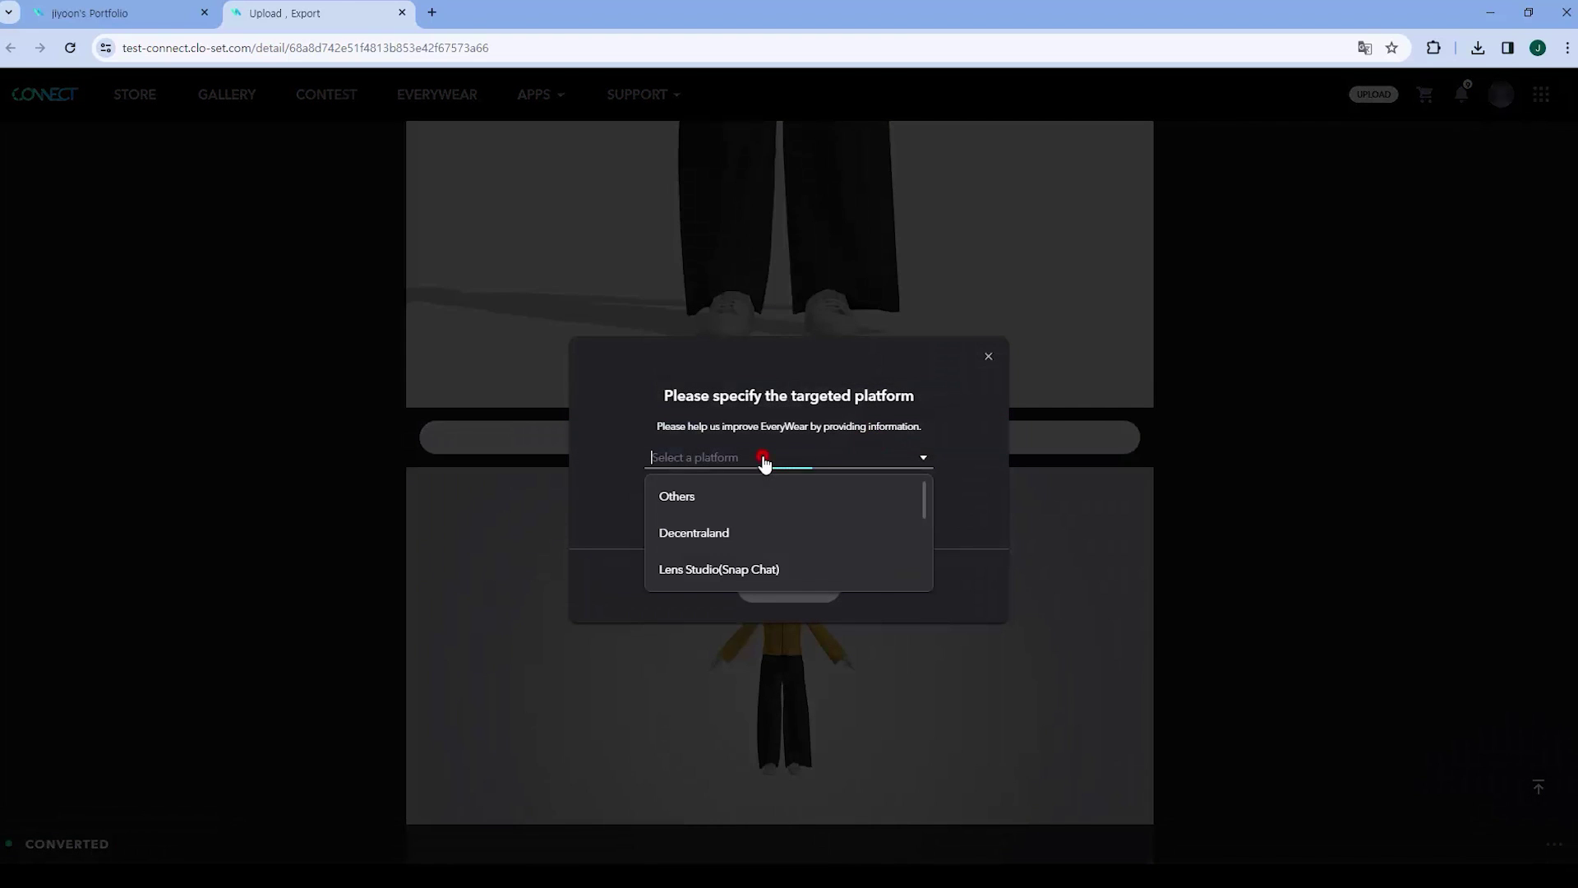
click(721, 501)
text(metaverse)
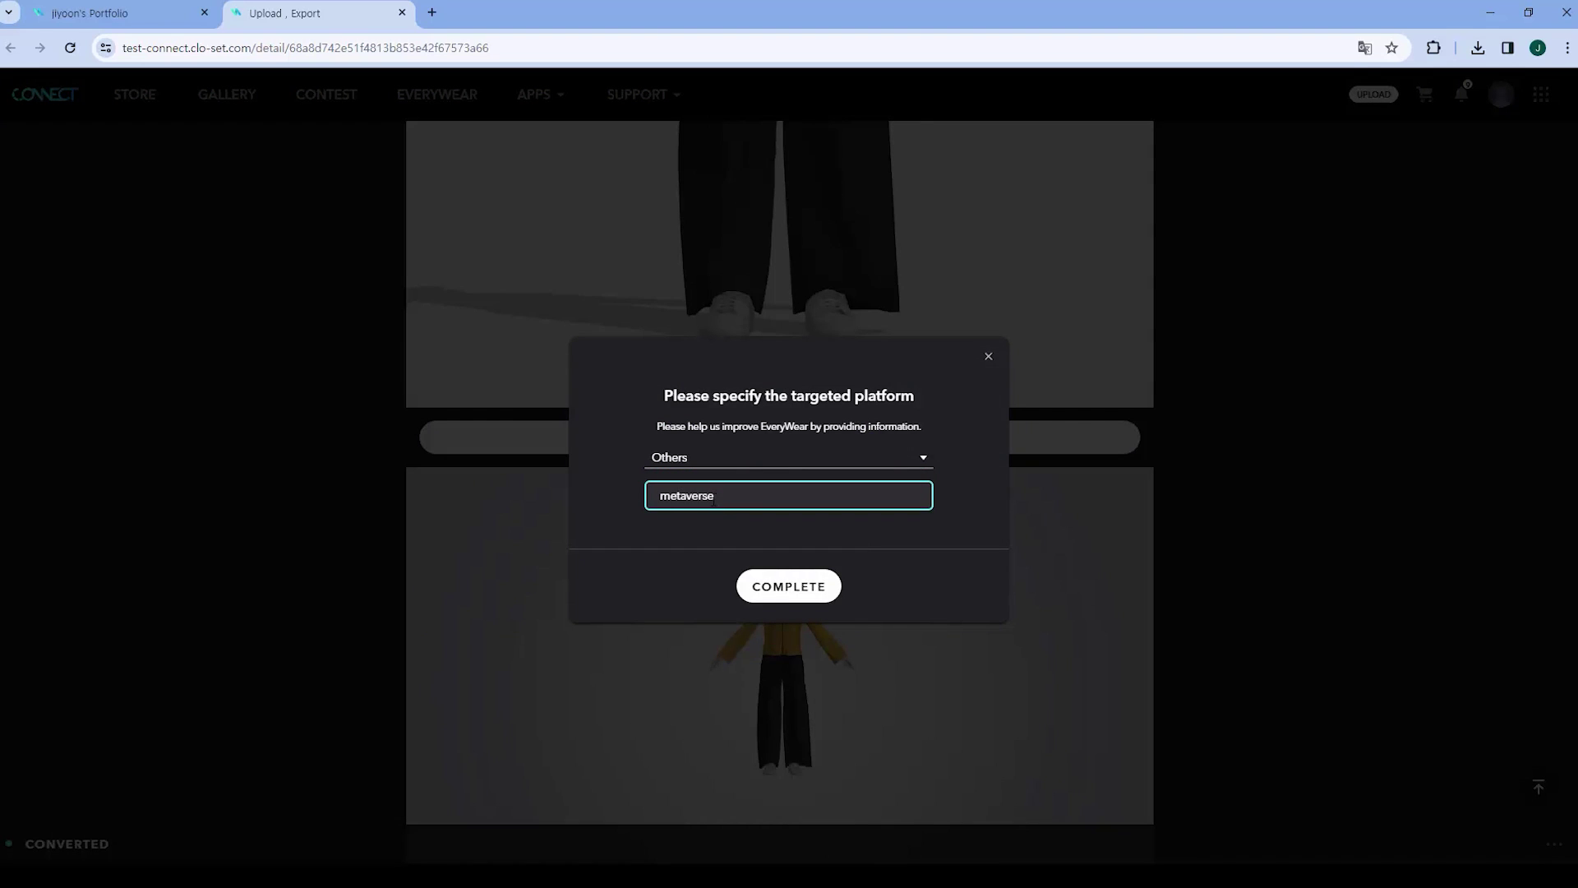
click(788, 586)
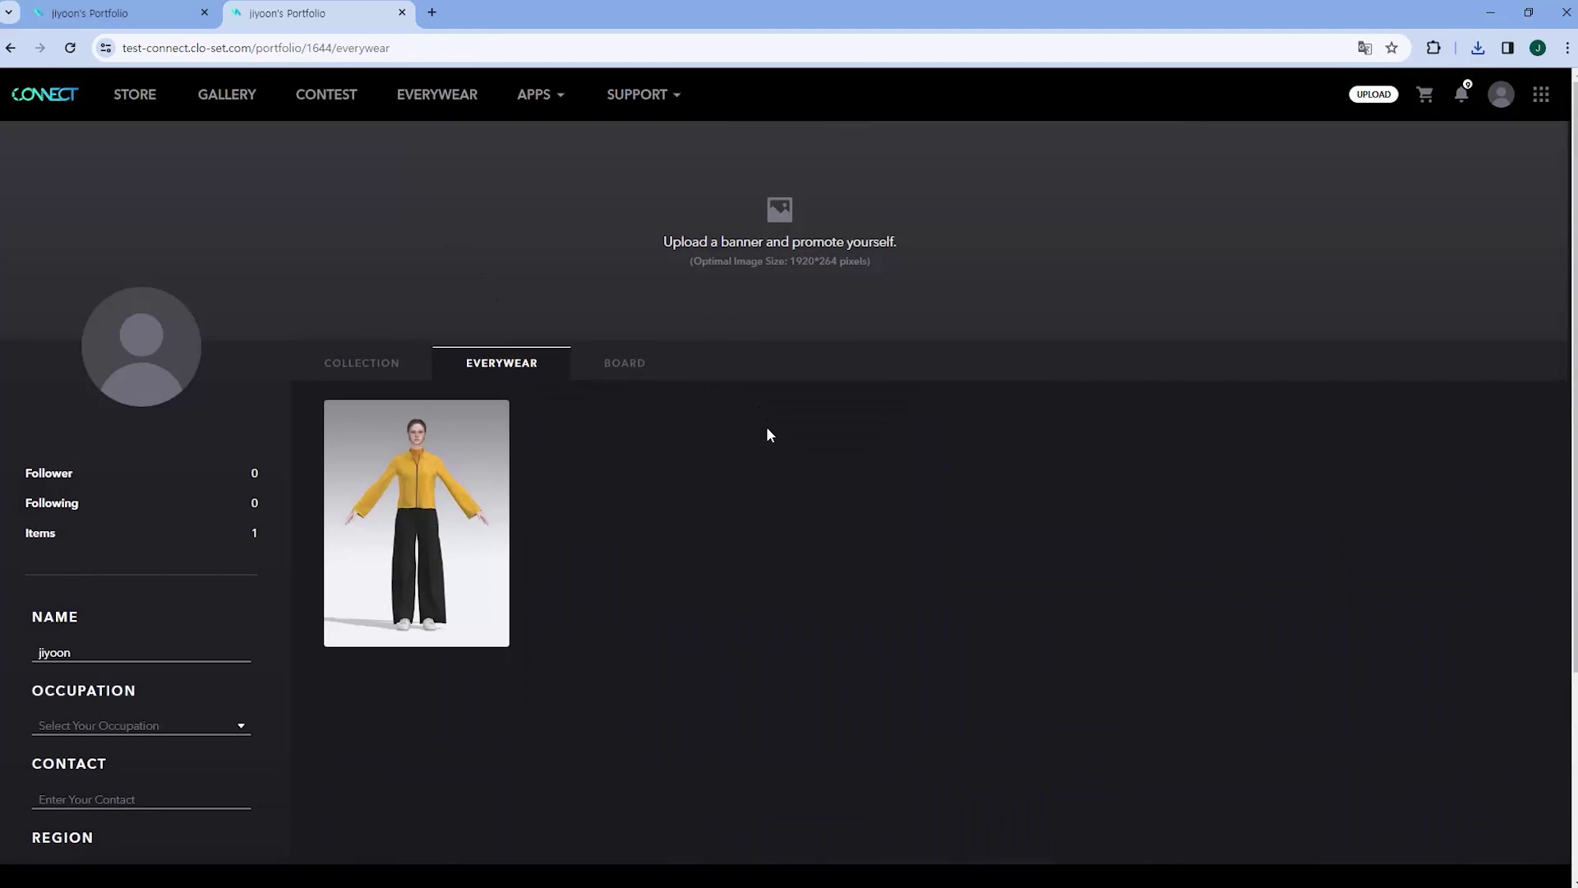
scroll(766, 426, down, 1)
mouse_move(479, 436)
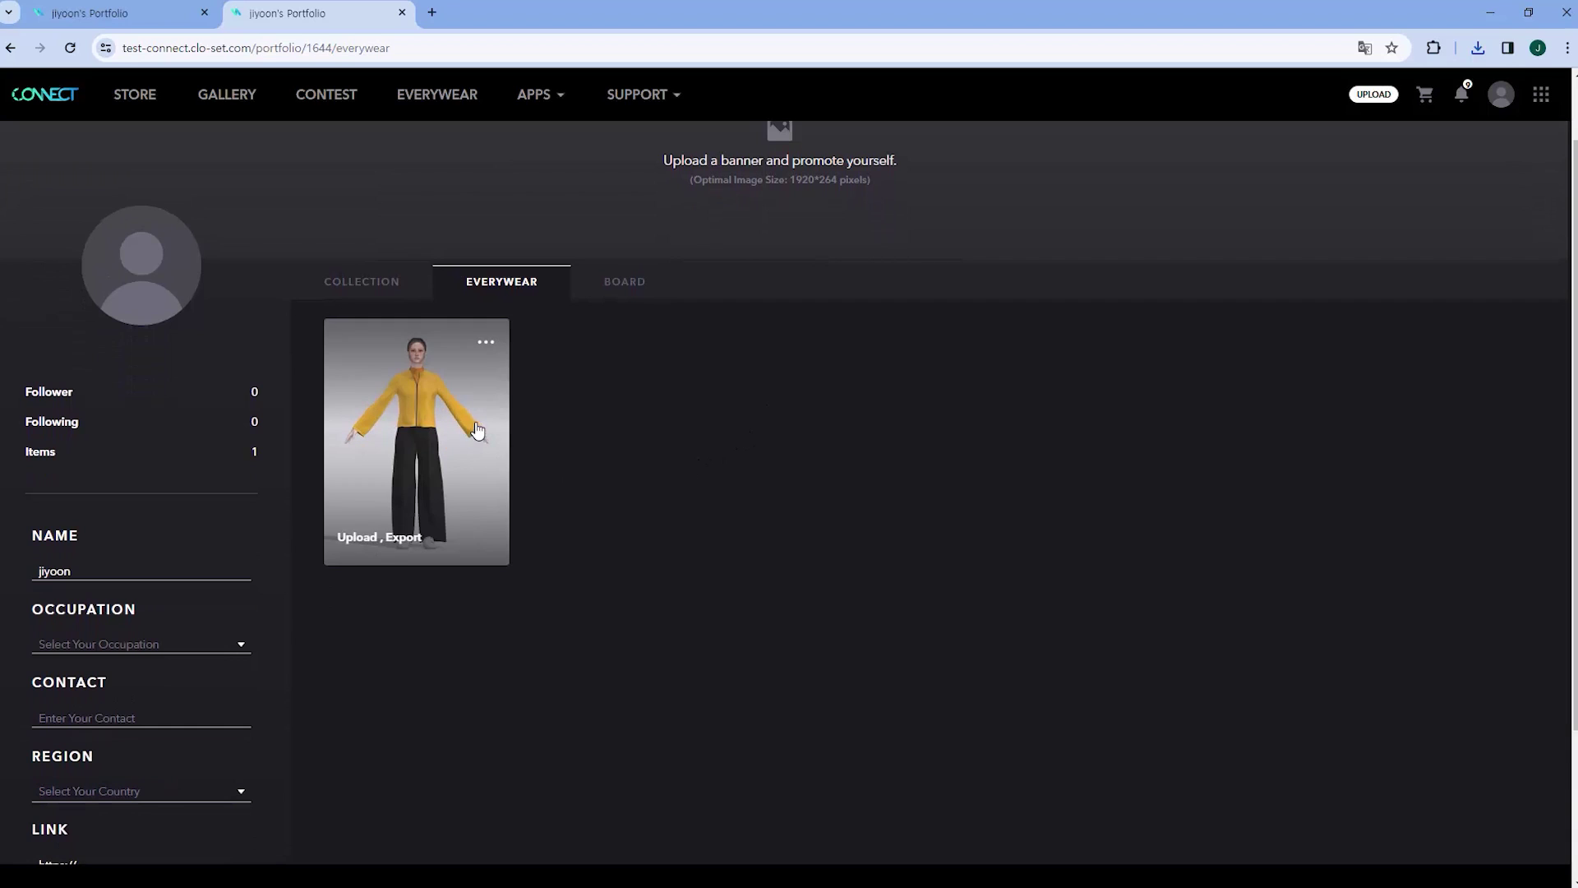
click(488, 342)
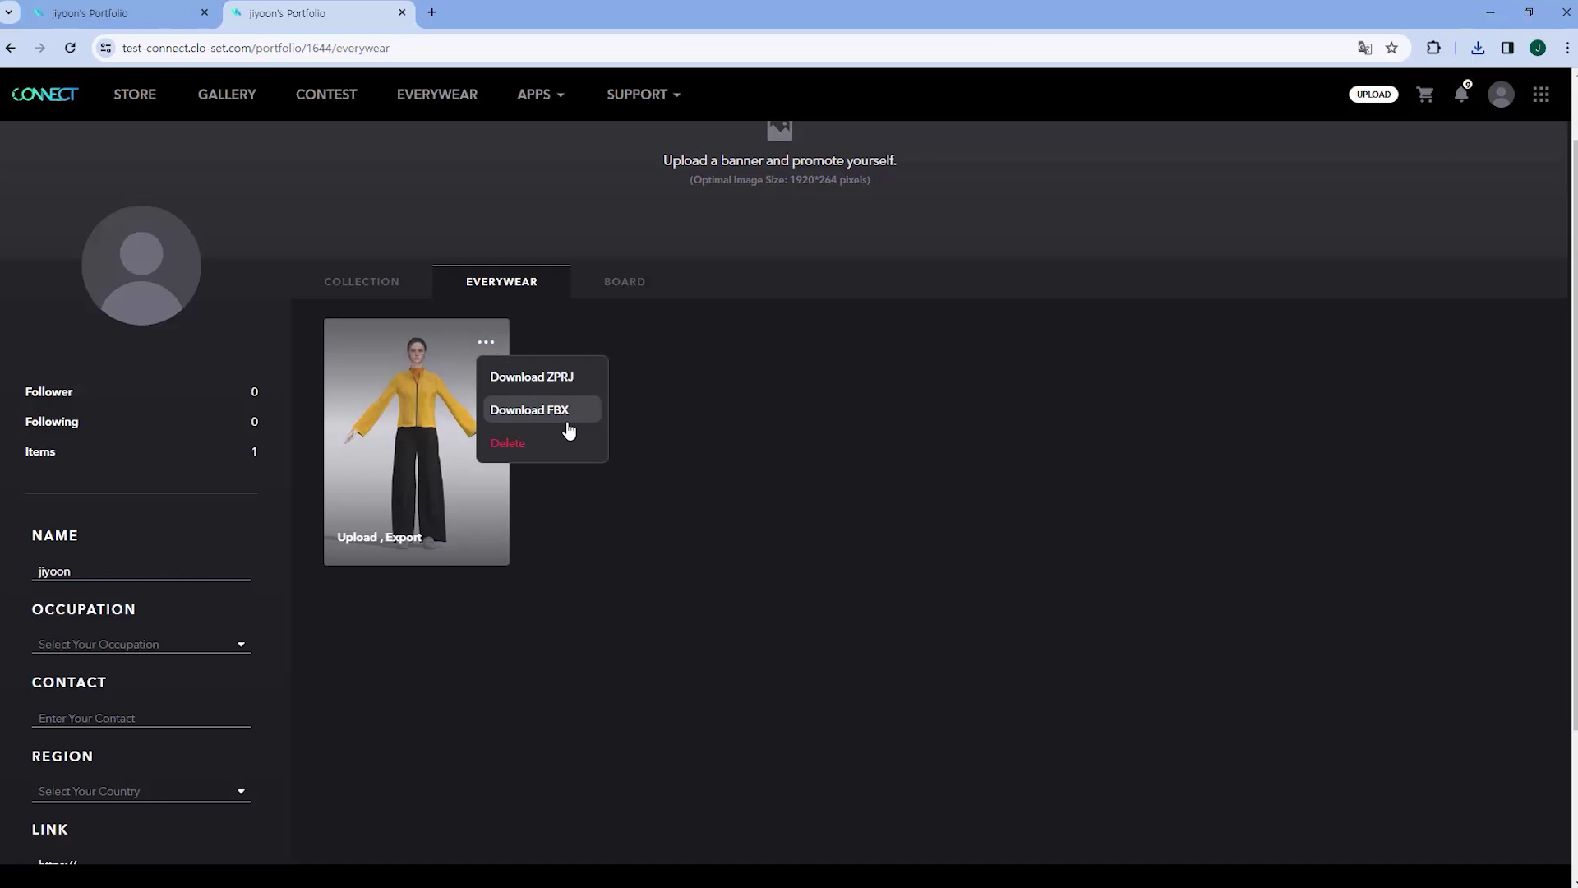
click(729, 458)
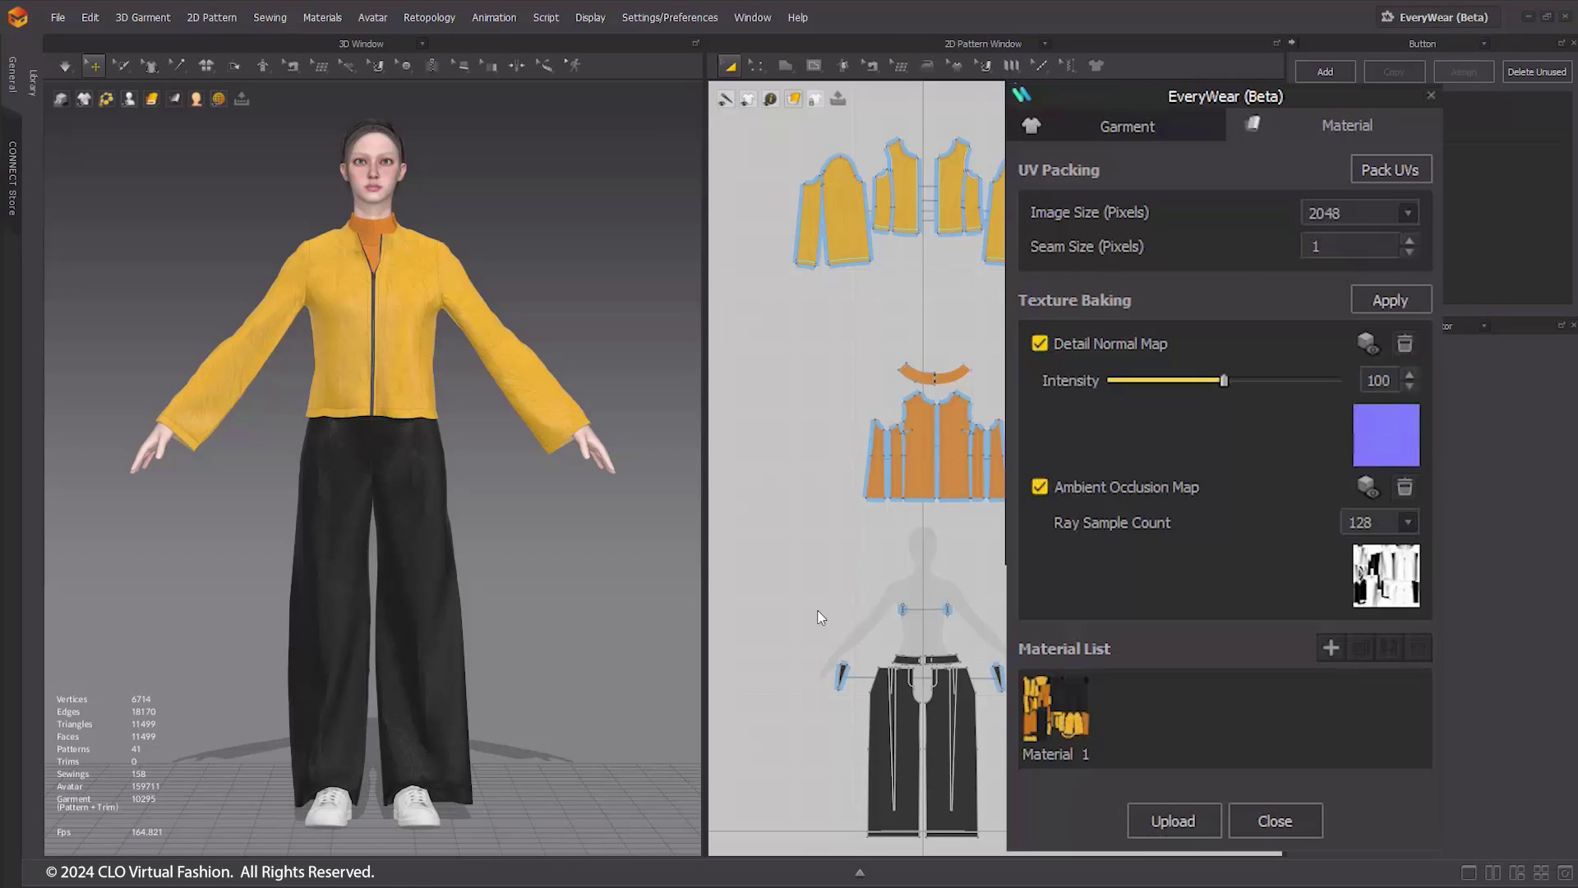
Step: Close the EveryWear (Beta) panel and reach the File > Save As project option
click(1430, 92)
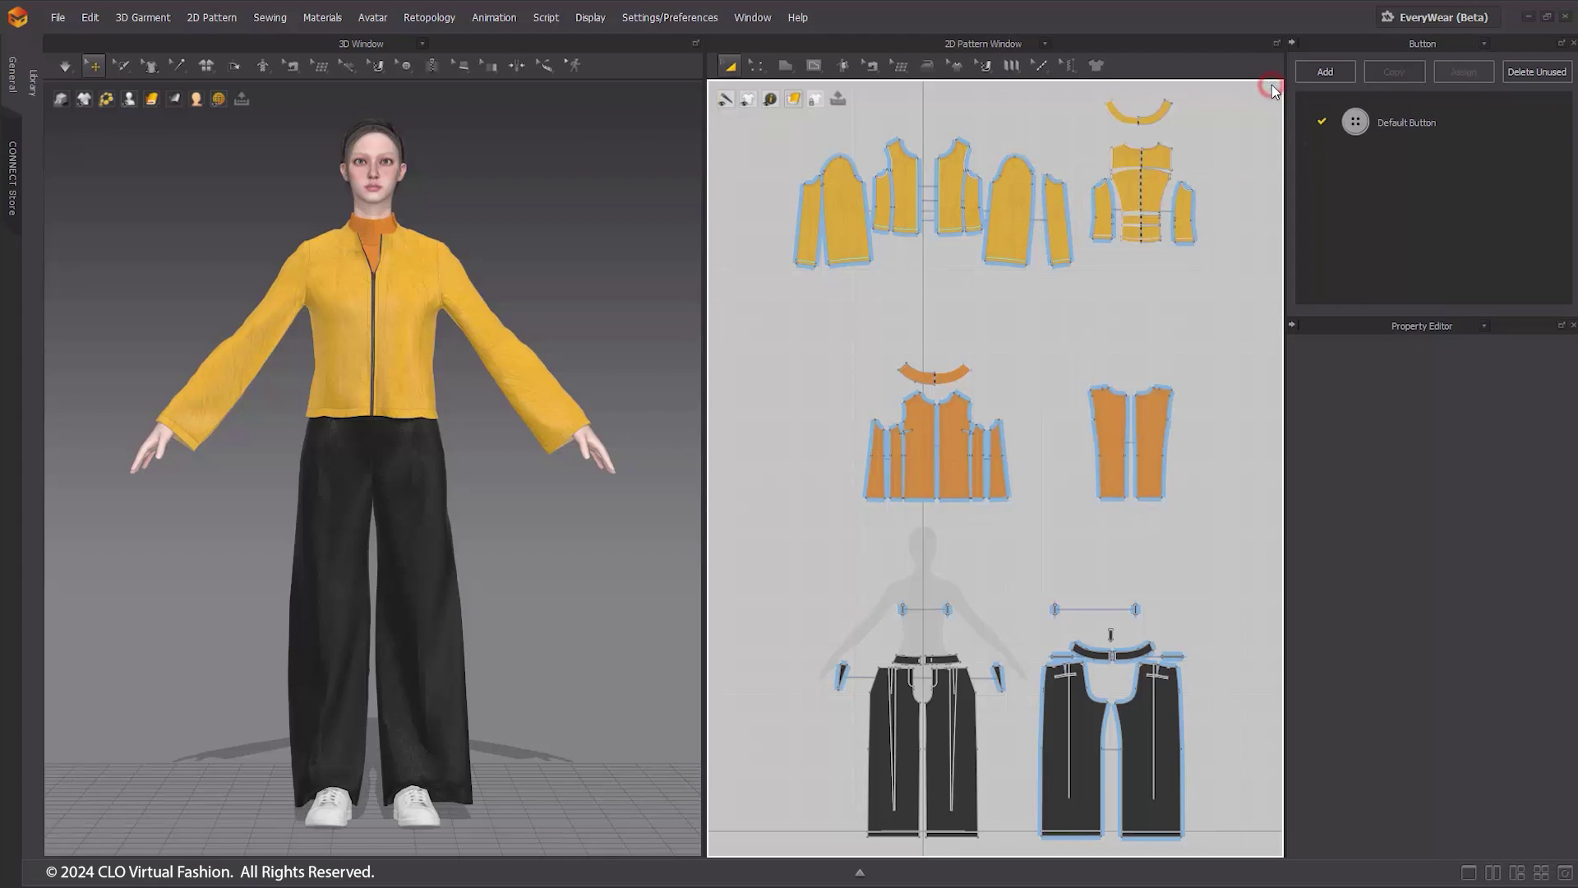
click(57, 19)
mouse_move(128, 144)
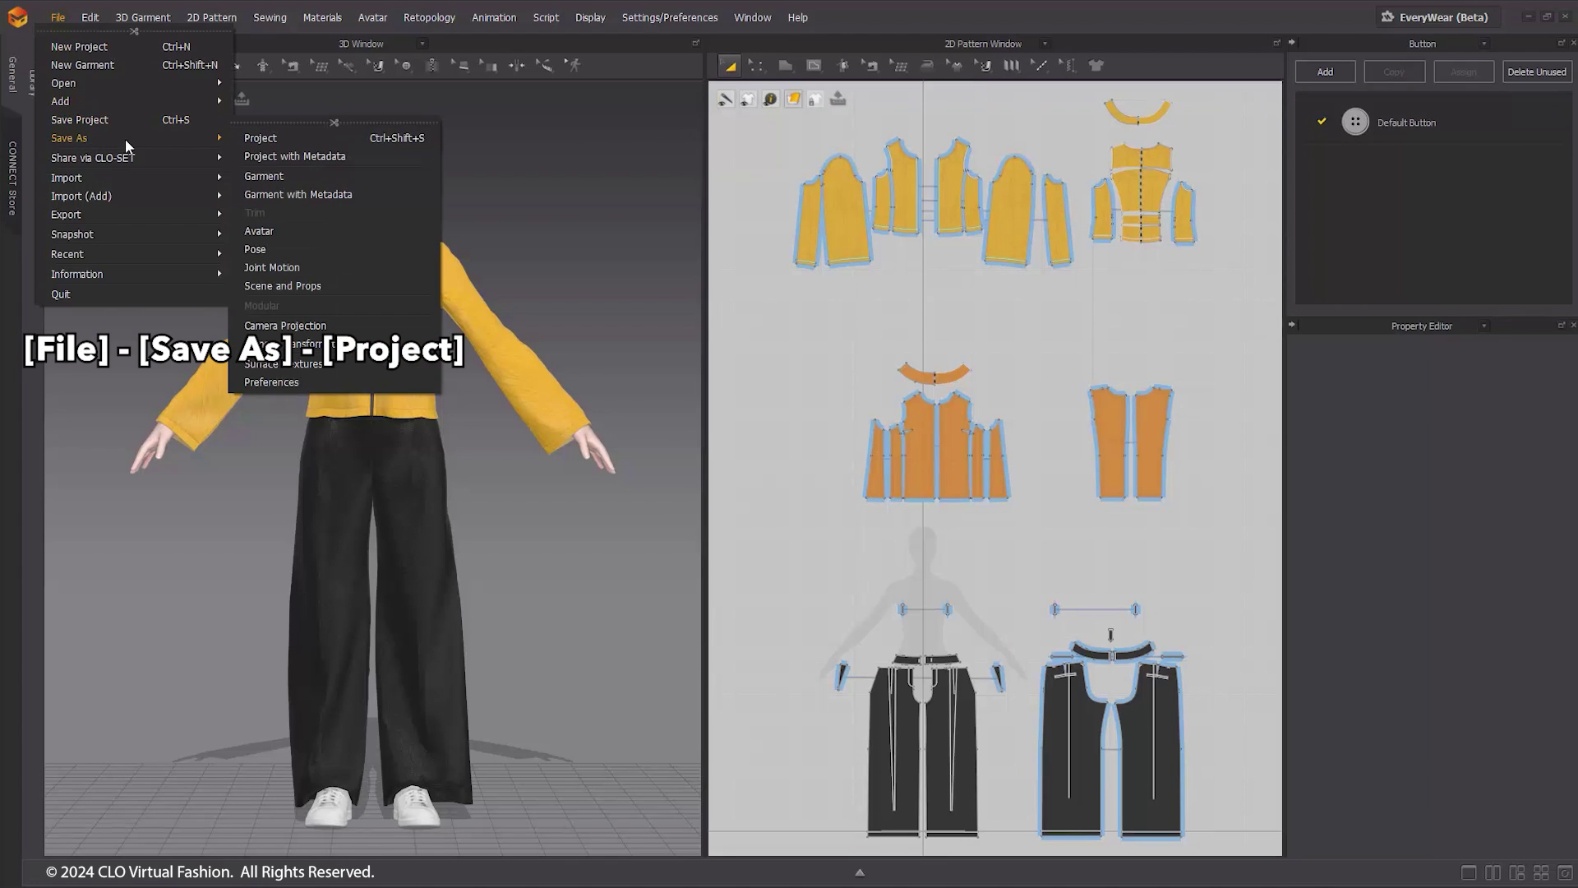